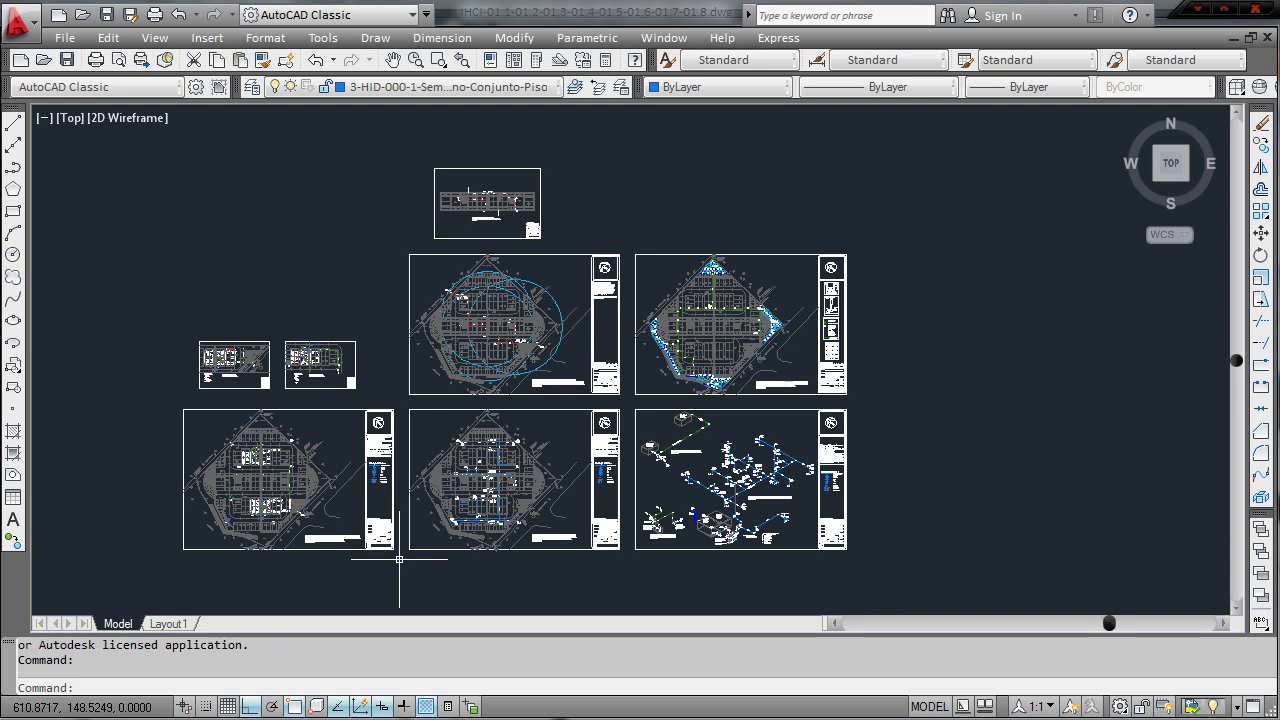
- Turn the UCS icon ON with UCSICON in model space, then return to the Layout1 sheet
{"action": "left_click", "coordinate": [152, 625]}
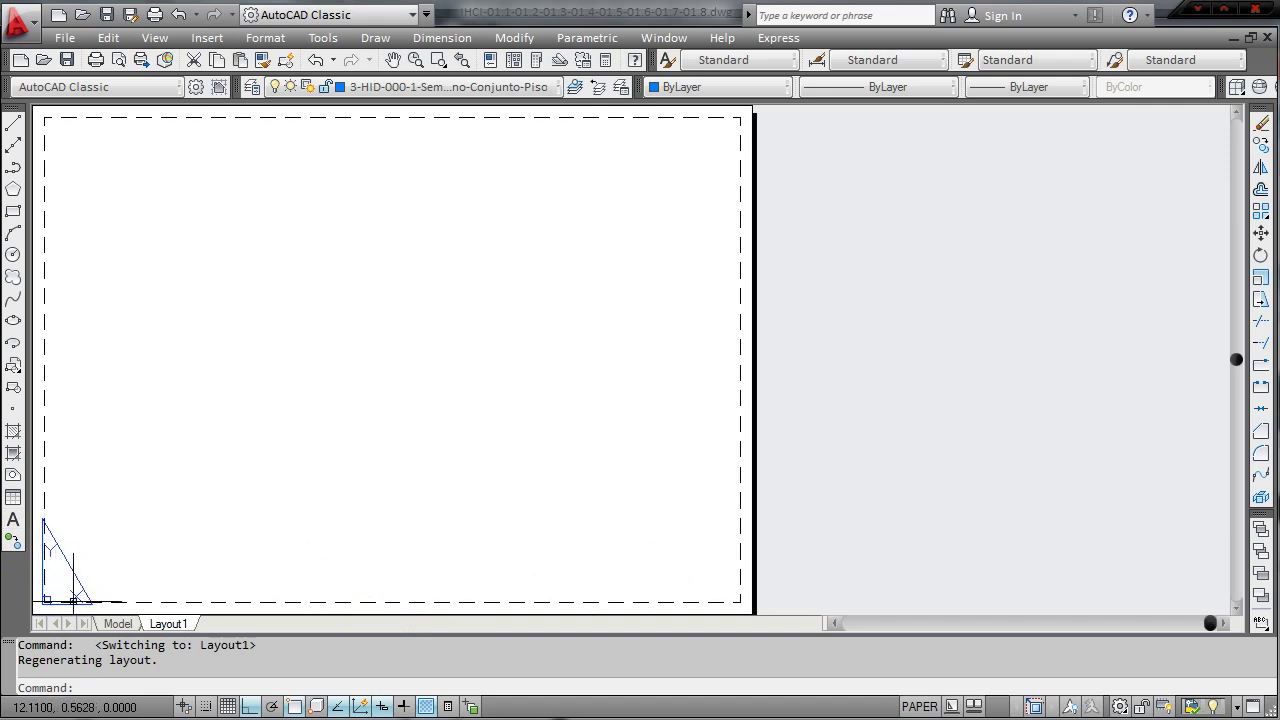
{"action": "left_click", "coordinate": [118, 624]}
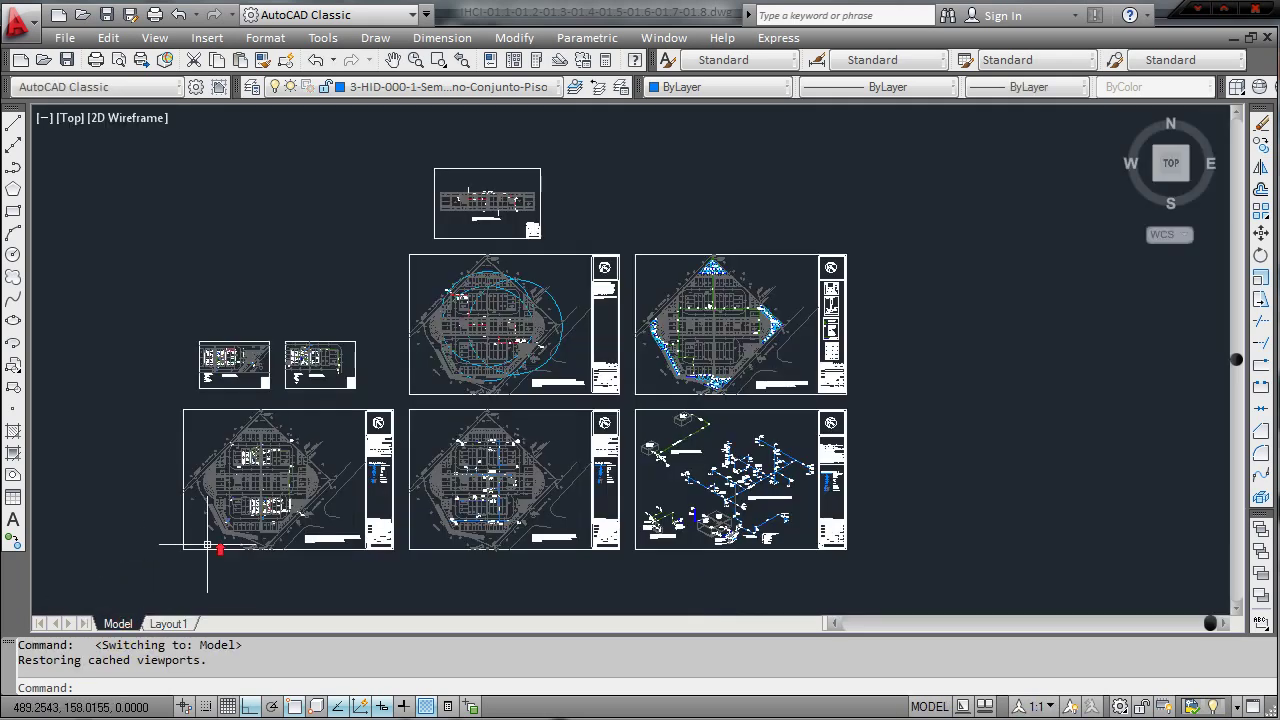
{"action": "scroll", "coordinate": [207, 546], "scroll_direction": "up", "scroll_amount": 2}
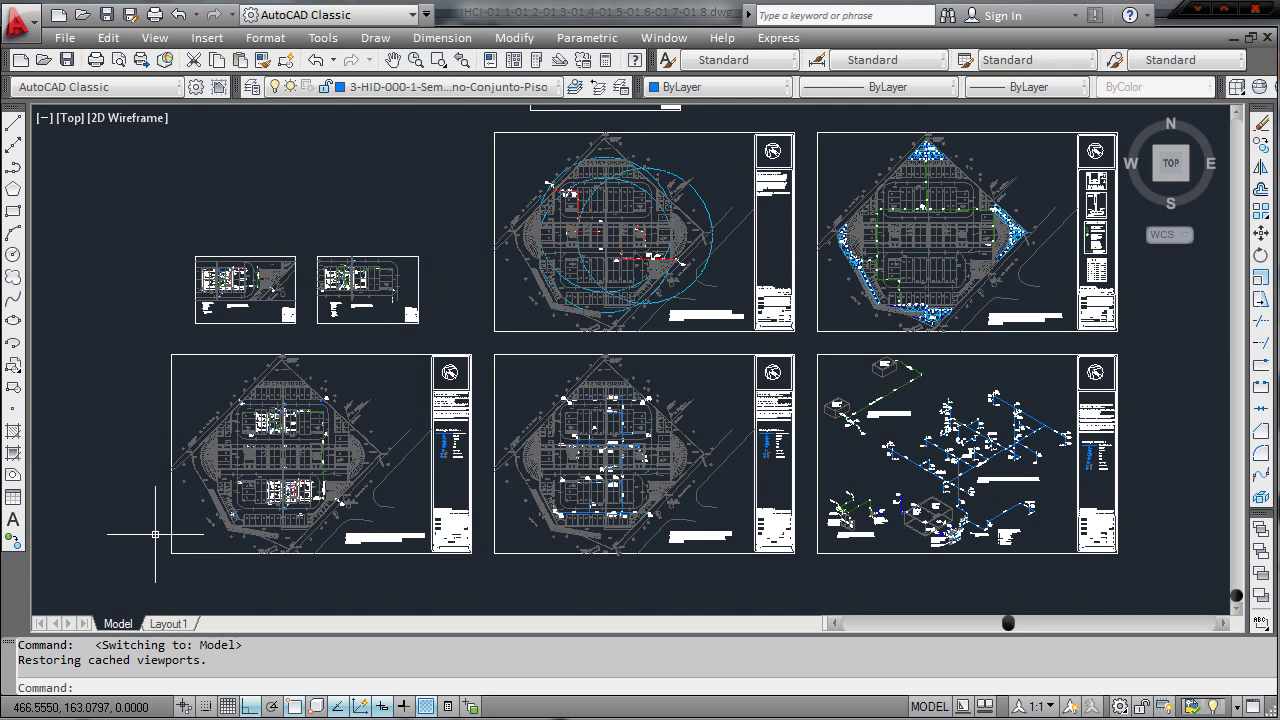
{"action": "type", "text": "UC"}
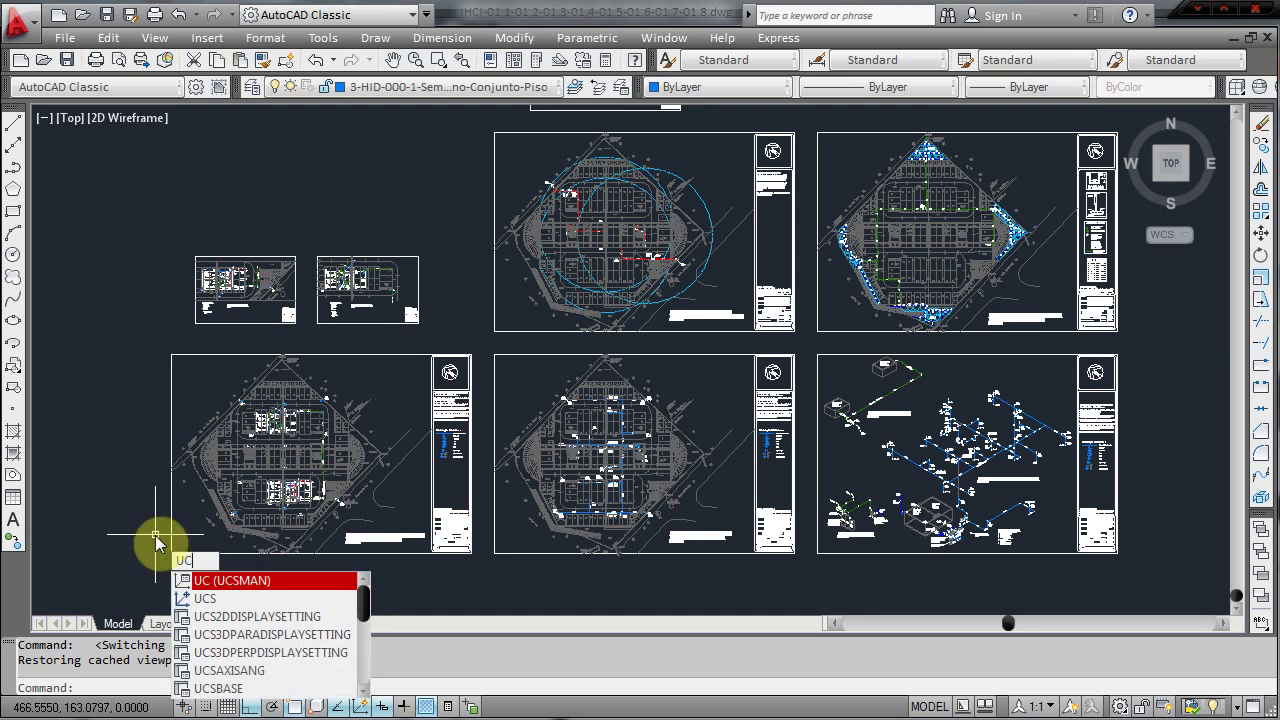
{"action": "type", "text": "Son"}
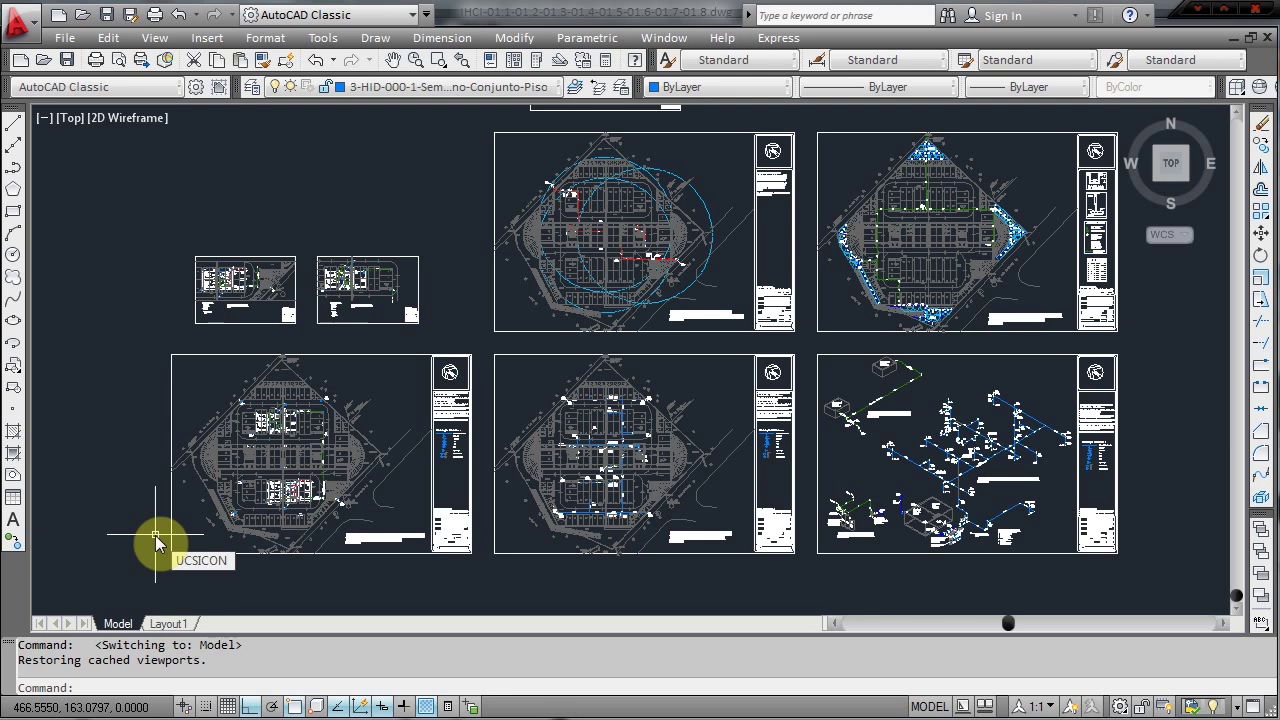
{"action": "key", "text": "Return"}
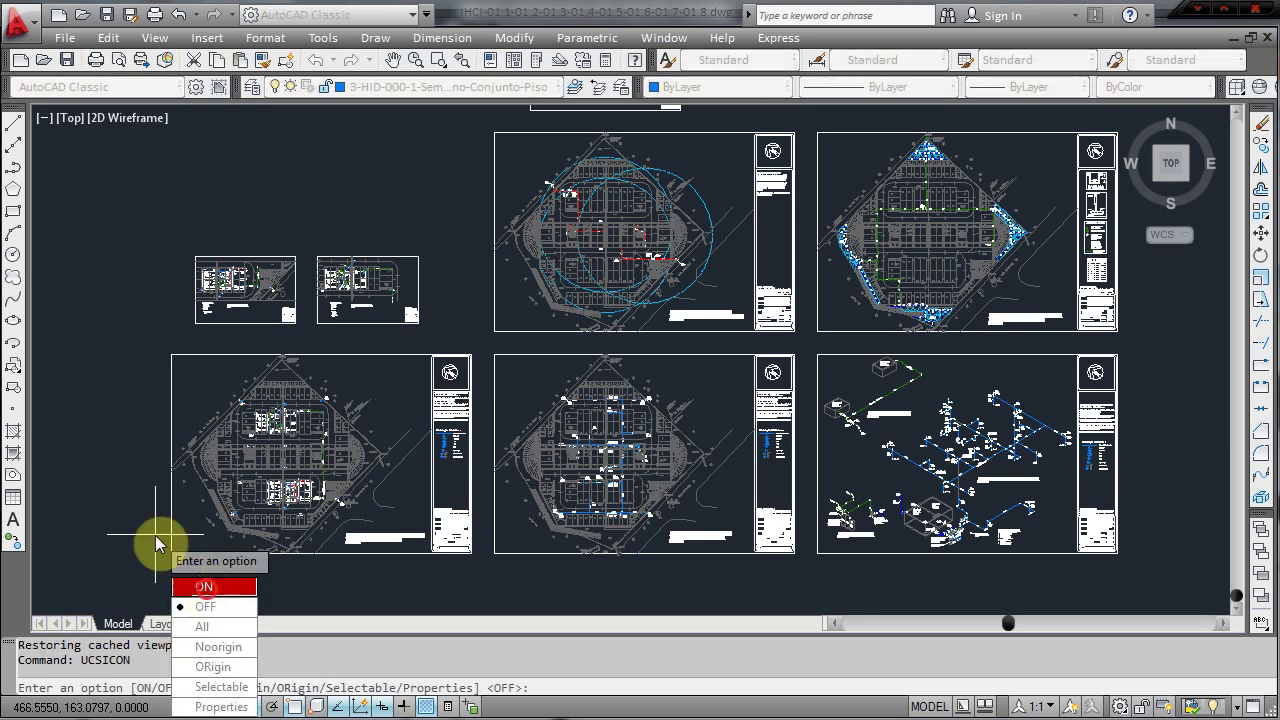
{"action": "left_click", "coordinate": [204, 586]}
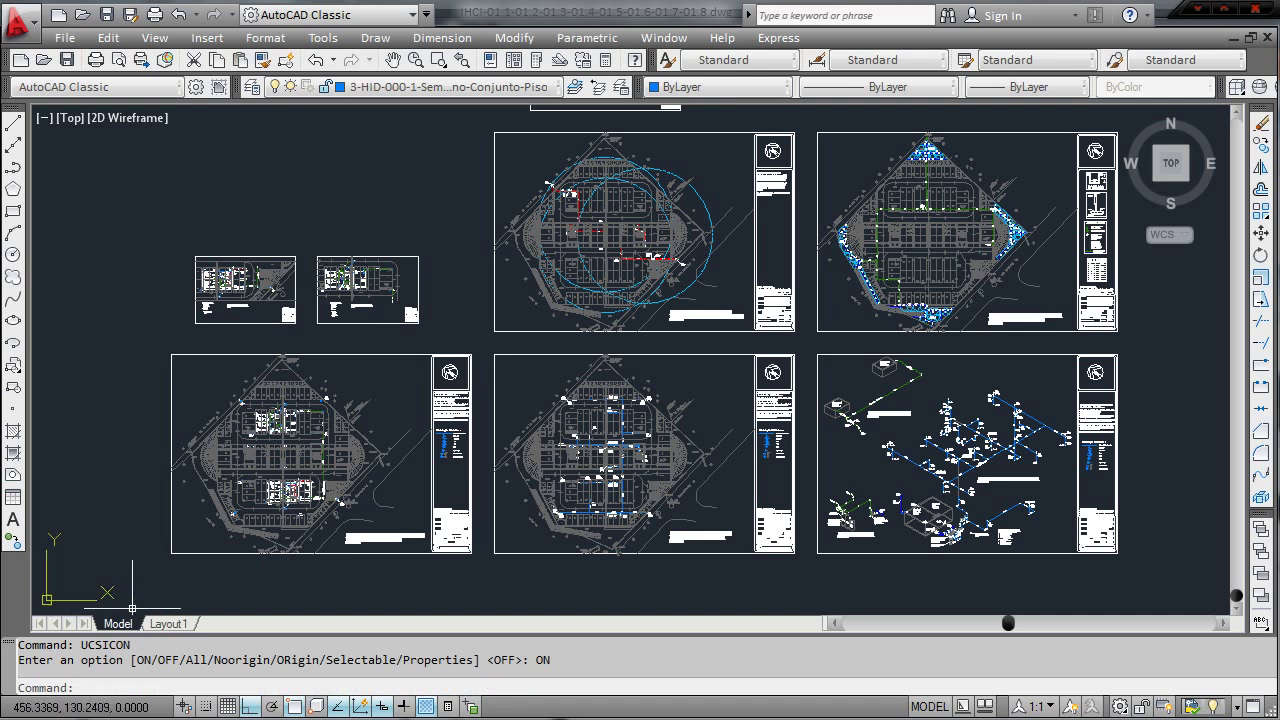
{"action": "left_click", "coordinate": [168, 623]}
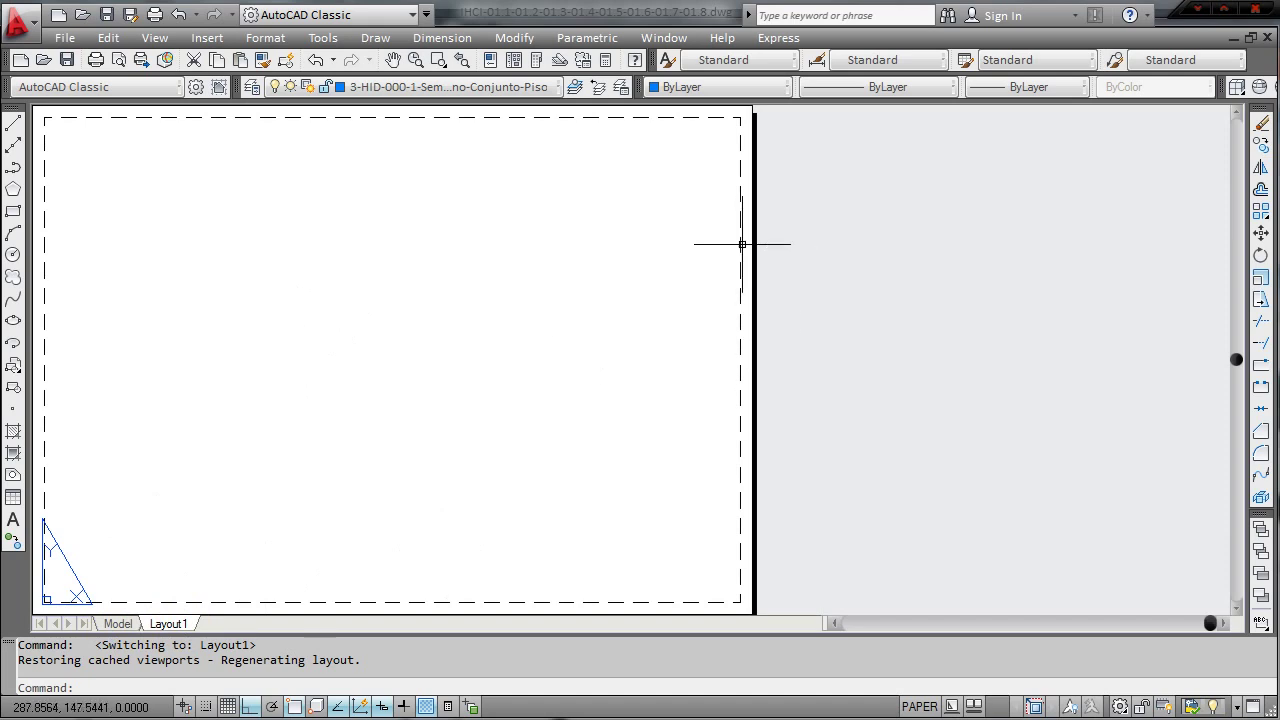
- In model space, zoom into the IHCI-01-1 title block to read the plan name, then zoom out
{"action": "left_click", "coordinate": [118, 623]}
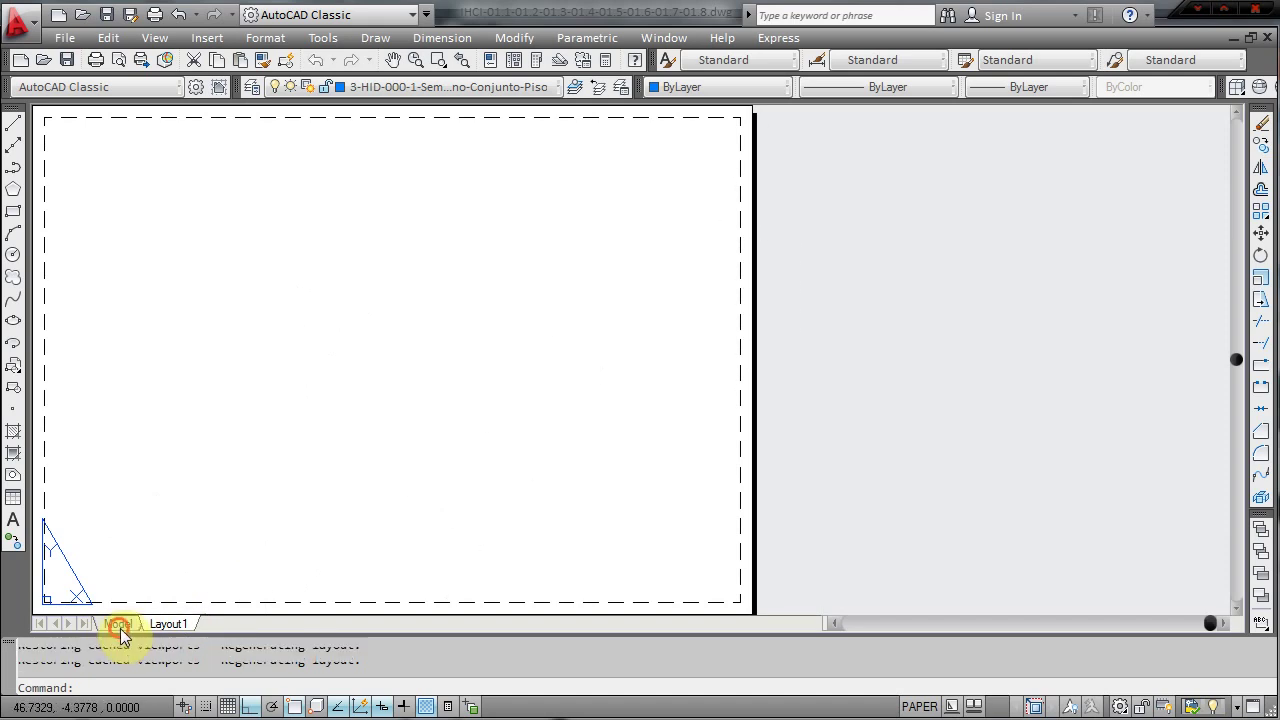
{"action": "scroll", "coordinate": [192, 553], "scroll_direction": "up", "scroll_amount": 2}
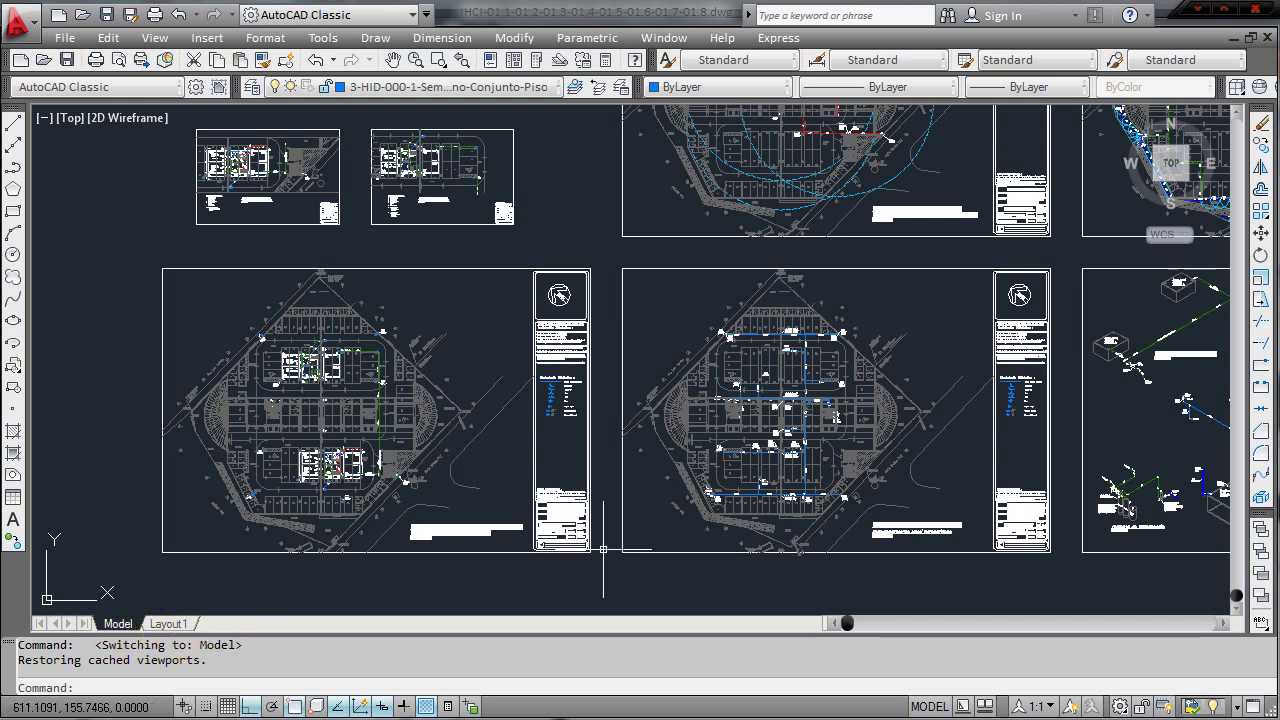
{"action": "scroll", "coordinate": [585, 530], "scroll_direction": "up", "scroll_amount": 7}
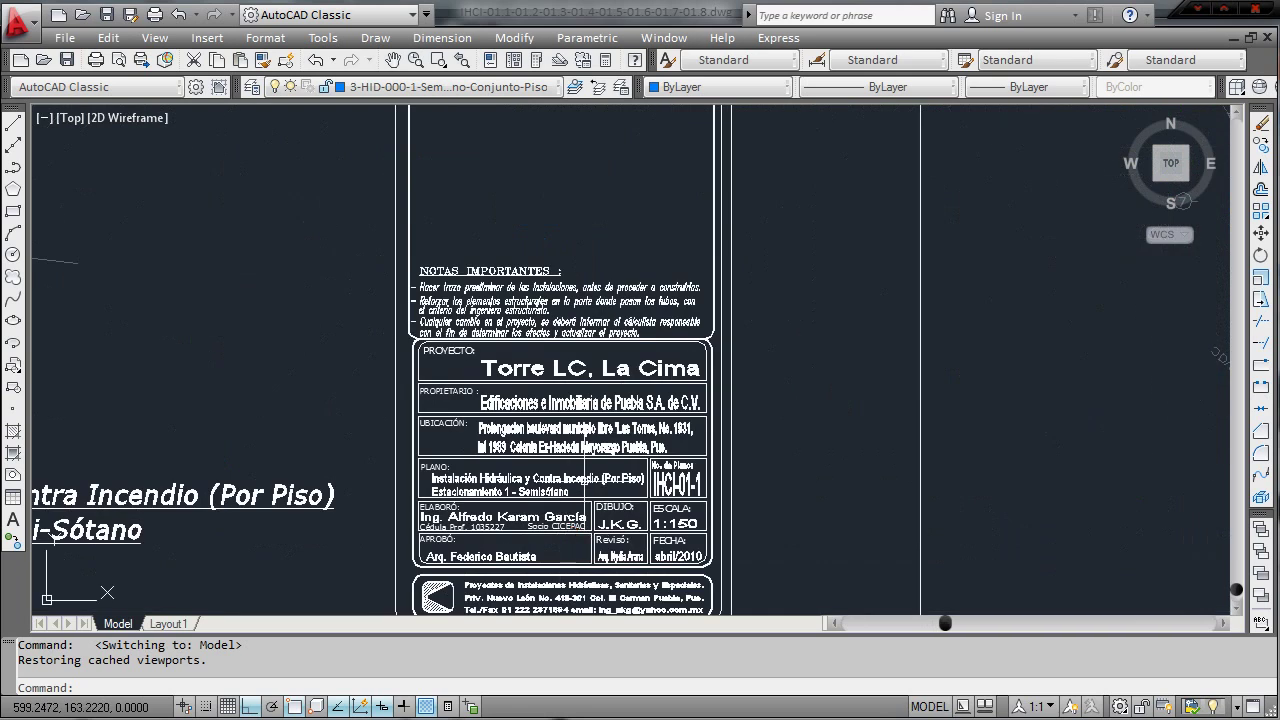
{"action": "scroll", "coordinate": [510, 500], "scroll_direction": "up", "scroll_amount": 1}
{"action": "scroll", "coordinate": [510, 500], "scroll_direction": "up", "scroll_amount": 4}
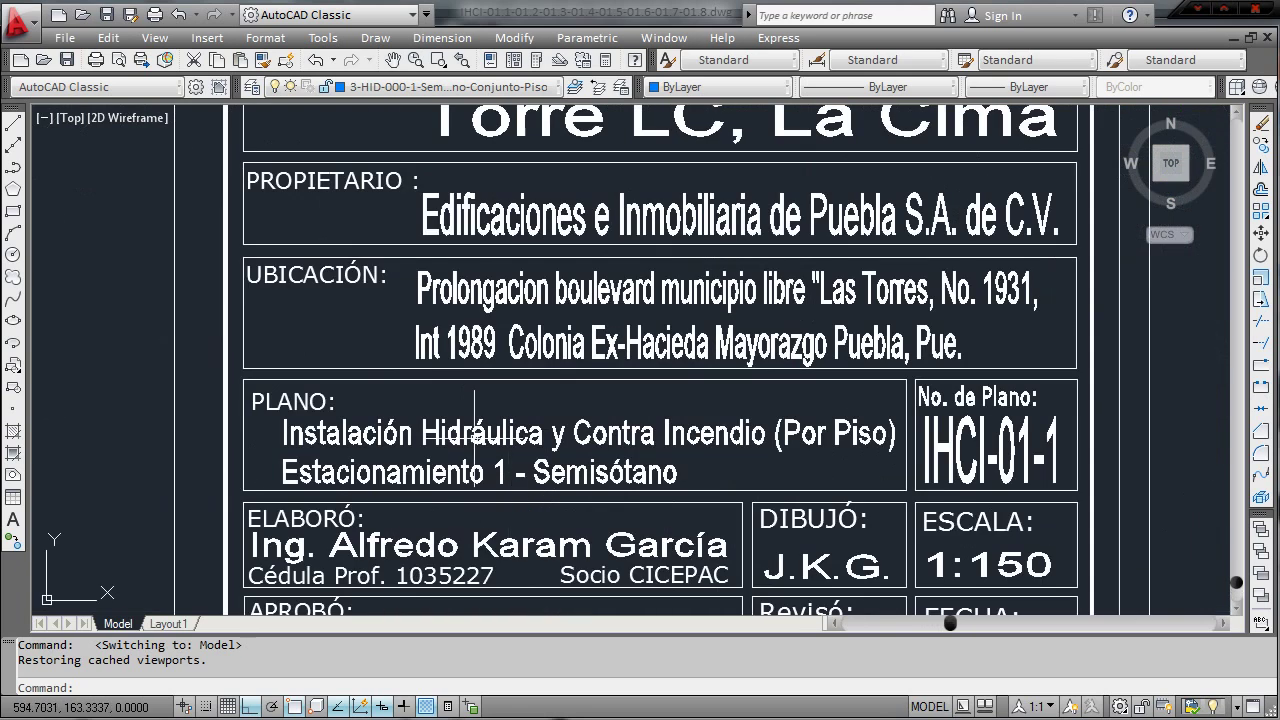
{"action": "scroll", "coordinate": [474, 438], "scroll_direction": "down", "scroll_amount": 10}
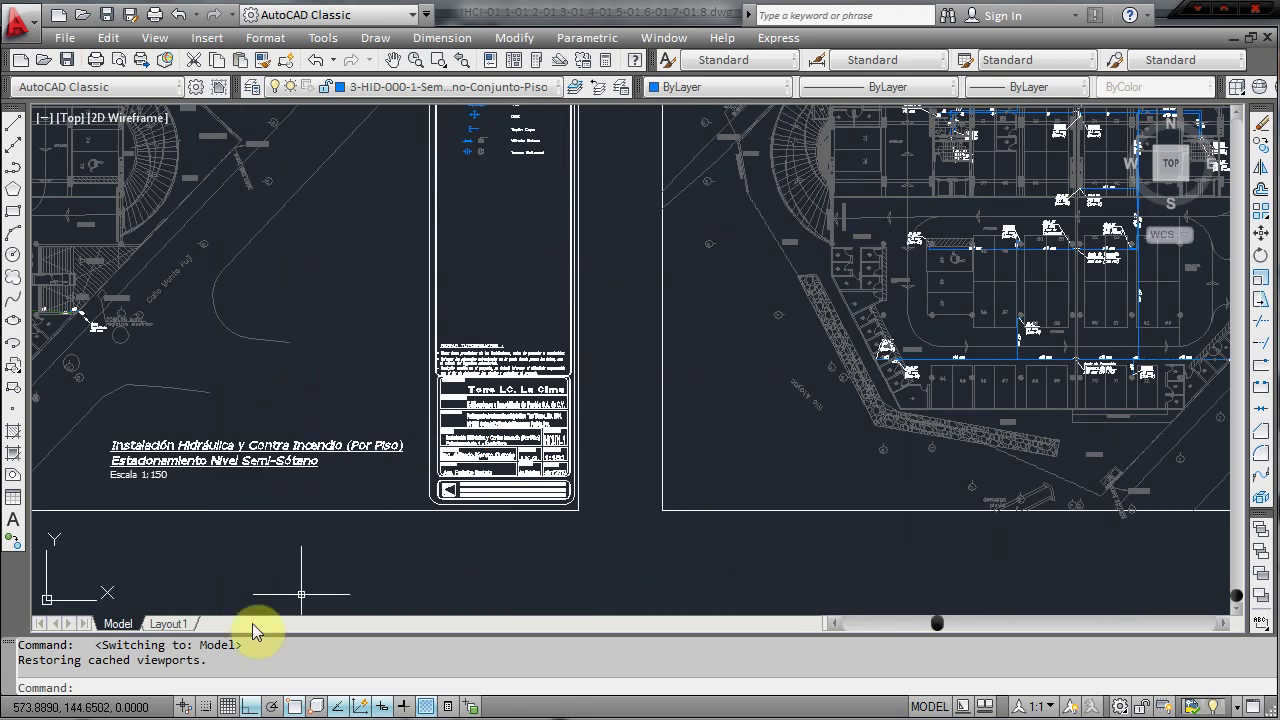
- Rename the Layout1 tab to 'Instalación Hidráulica y Contra Incendio'
{"action": "right_click", "coordinate": [172, 622]}
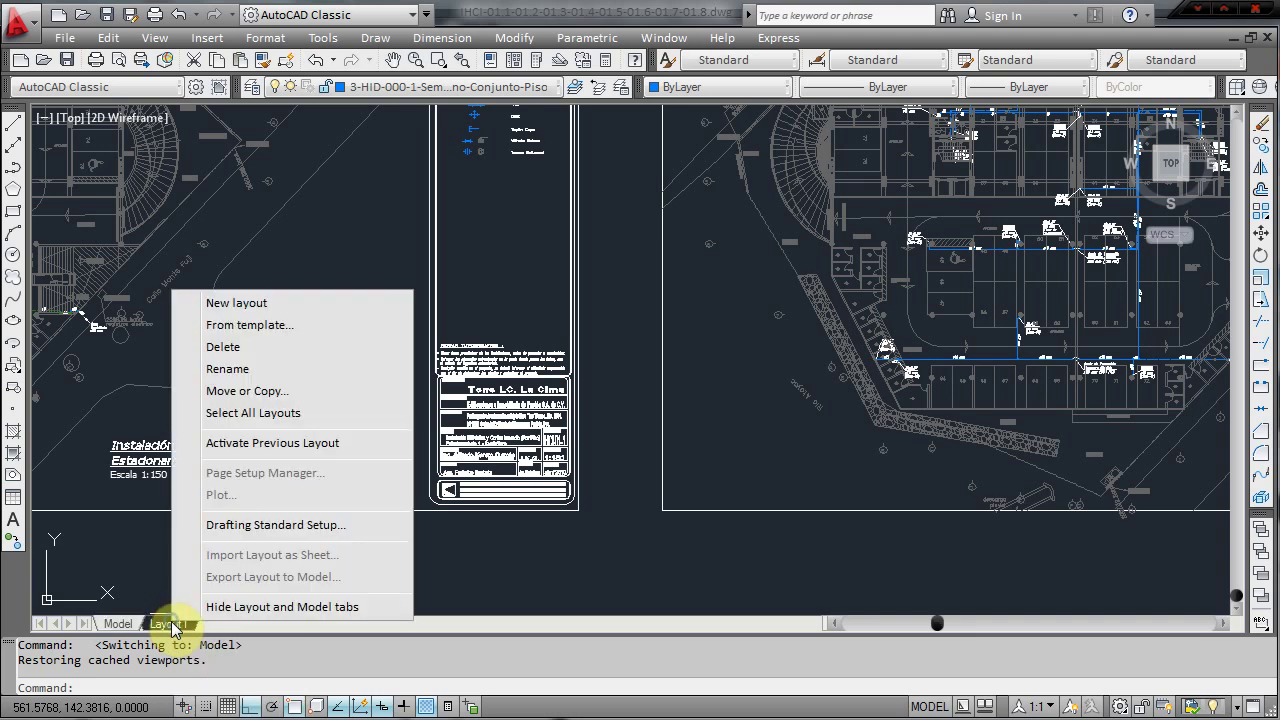
{"action": "left_click", "coordinate": [250, 368]}
{"action": "type", "text": "Instalación Hidráulica y Contra I"}
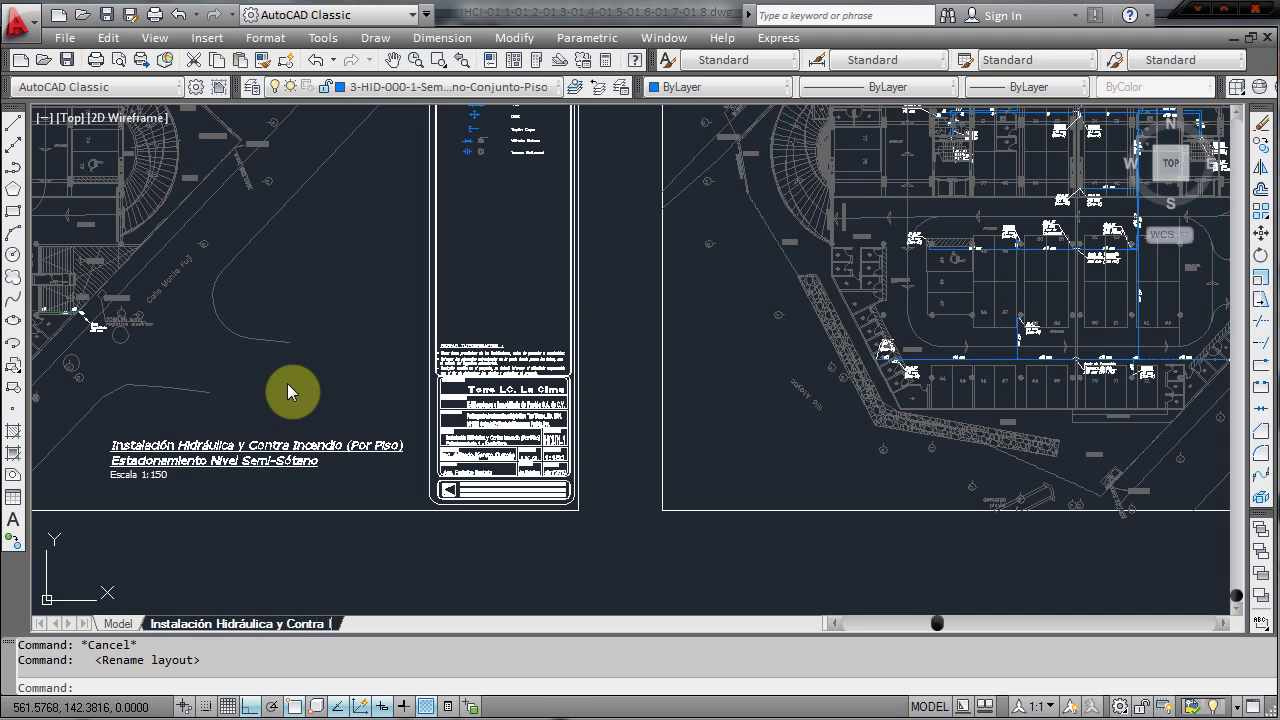
{"action": "type", "text": "ncendio"}
{"action": "key", "text": "Return"}
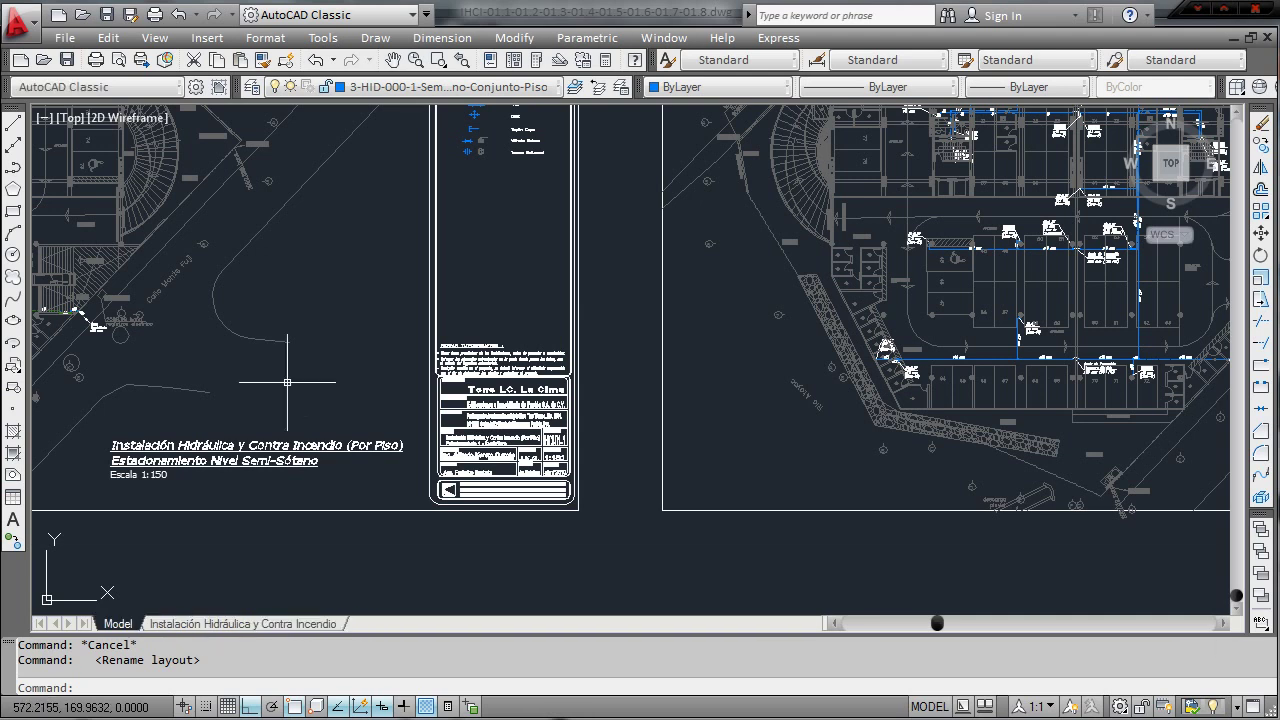
- Open the renamed layout and zoom and pan around the blank sheet's corners and margins
{"action": "left_click", "coordinate": [205, 630]}
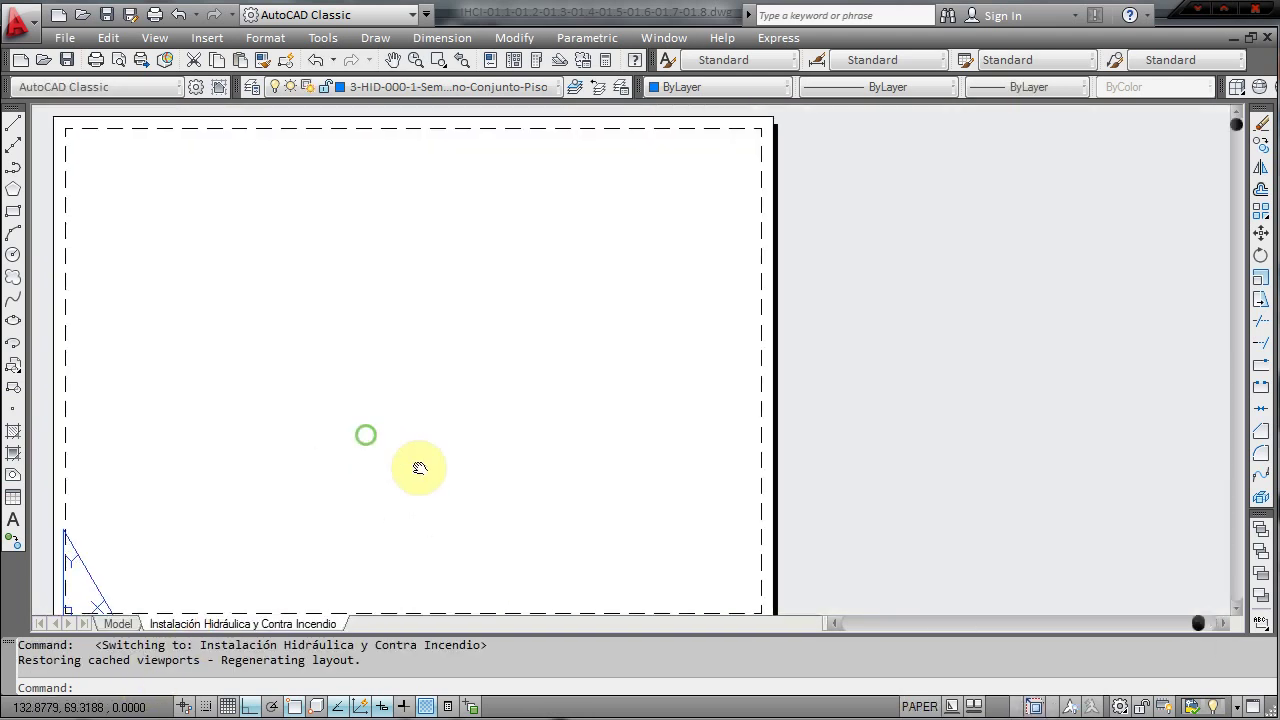
{"action": "scroll", "coordinate": [453, 443], "scroll_direction": "down", "scroll_amount": 3}
{"action": "scroll", "coordinate": [453, 443], "scroll_direction": "up", "scroll_amount": 2}
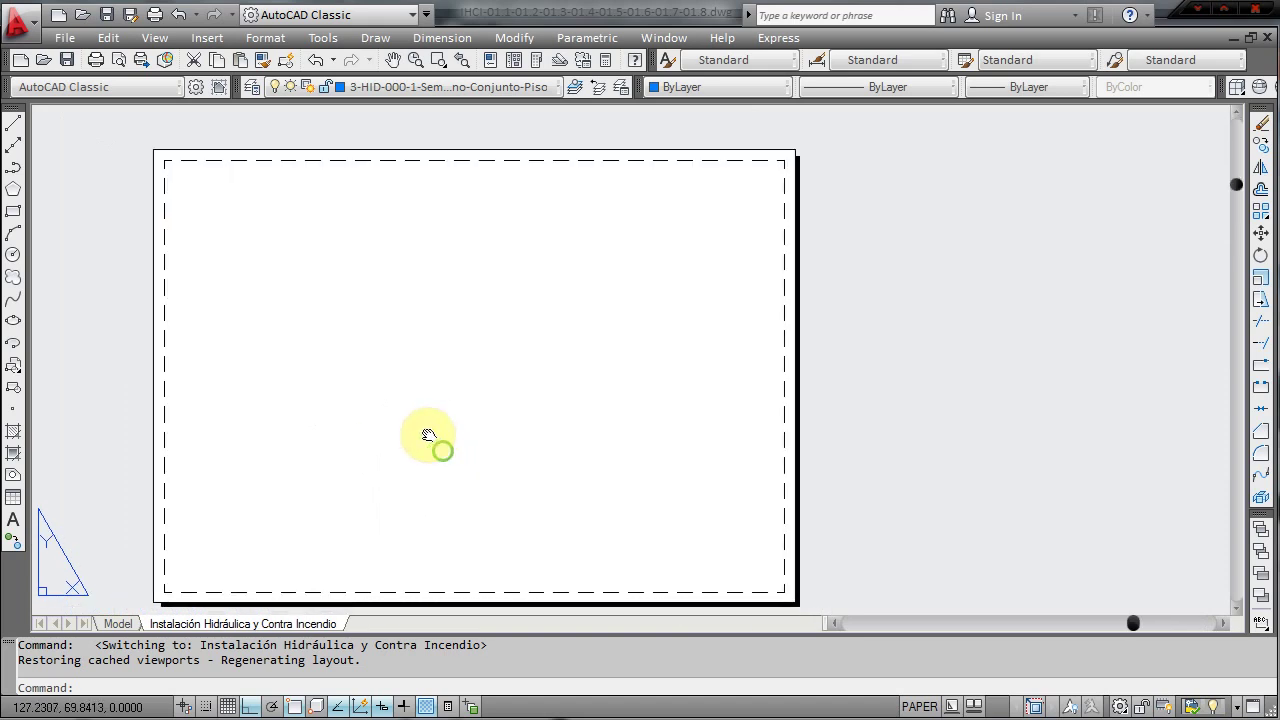
{"action": "middle_click_drag", "start_coordinate": [429, 437], "coordinate": [412, 431]}
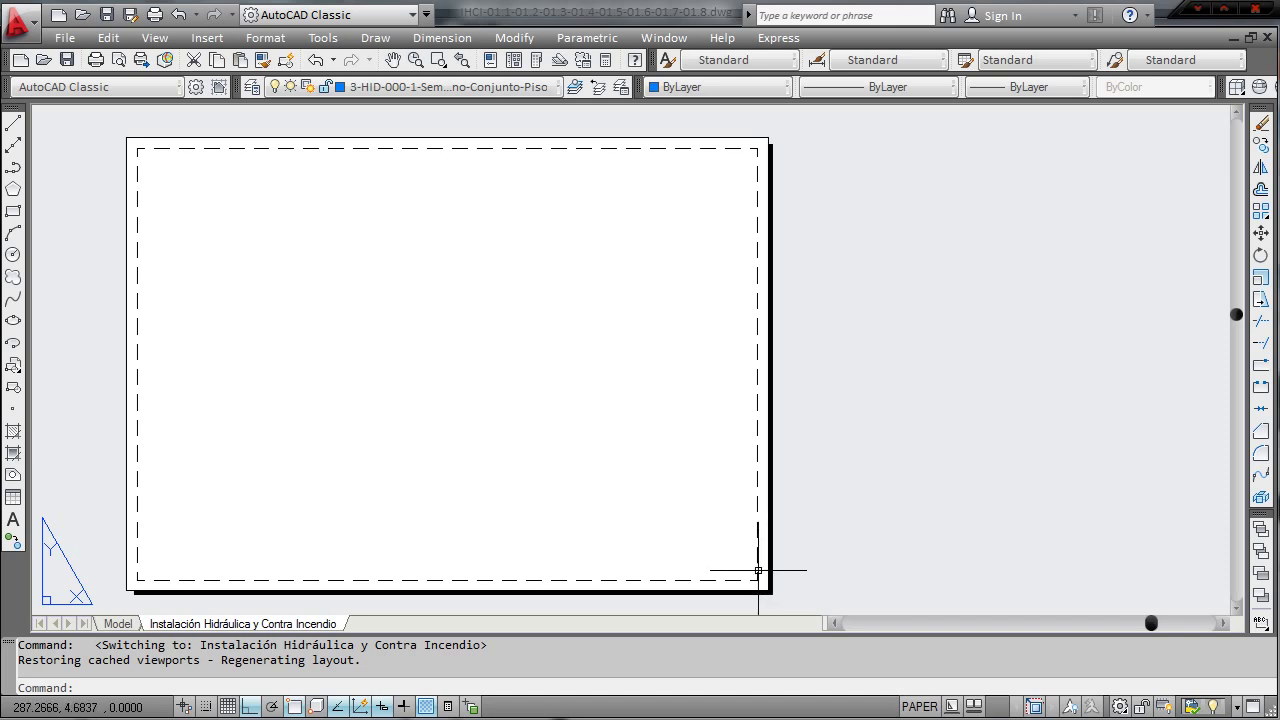
{"action": "scroll", "coordinate": [766, 577], "scroll_direction": "up", "scroll_amount": 3}
{"action": "scroll", "coordinate": [760, 577], "scroll_direction": "up", "scroll_amount": 2}
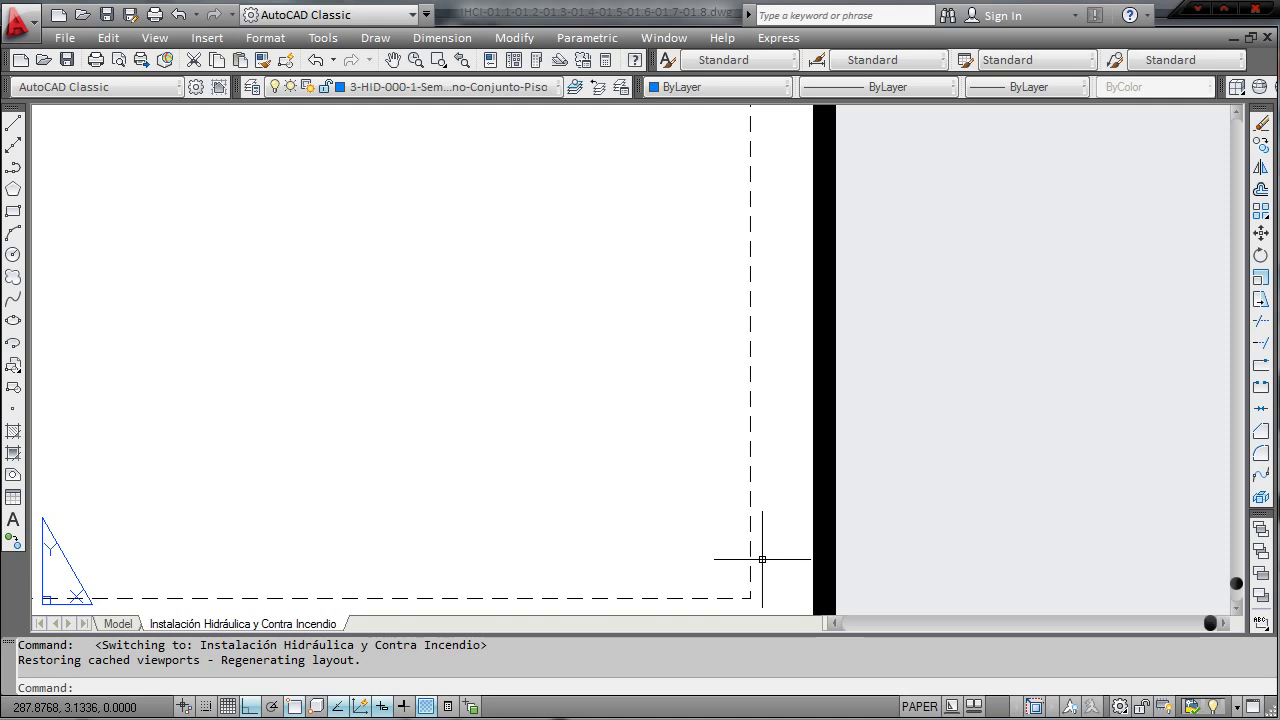
{"action": "scroll", "coordinate": [762, 511], "scroll_direction": "down", "scroll_amount": 3}
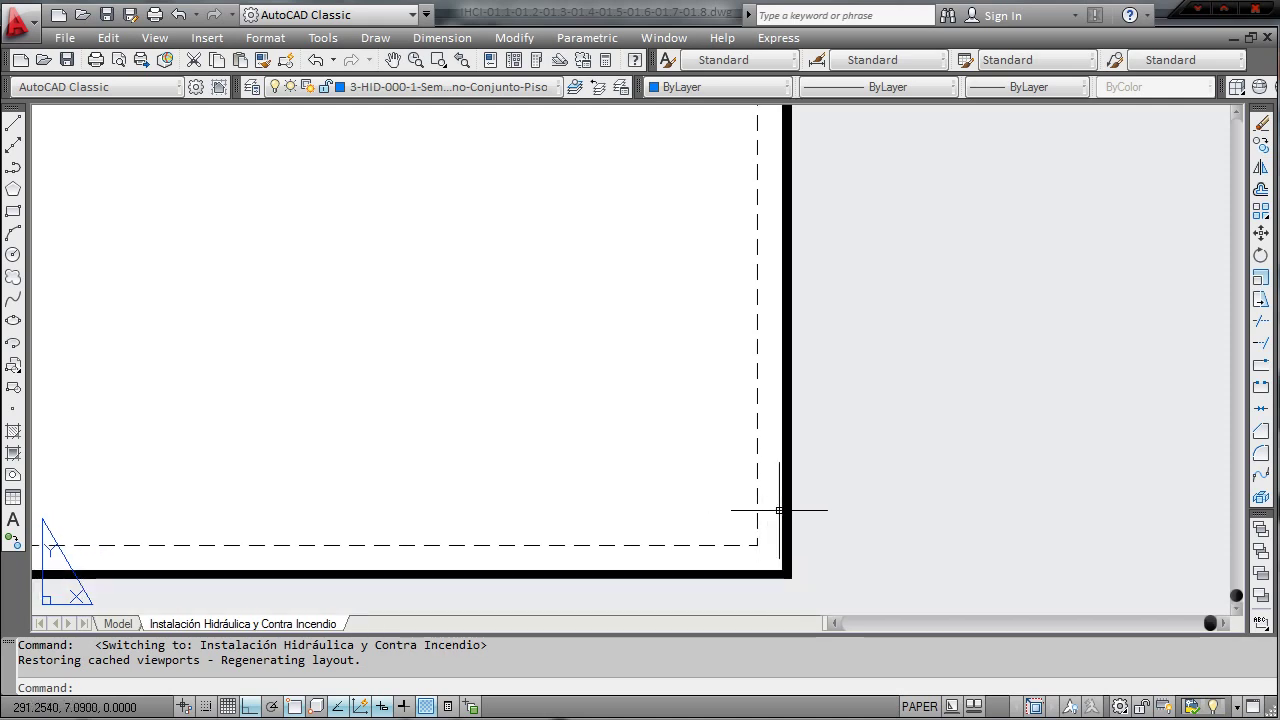
{"action": "scroll", "coordinate": [760, 540], "scroll_direction": "up", "scroll_amount": 2}
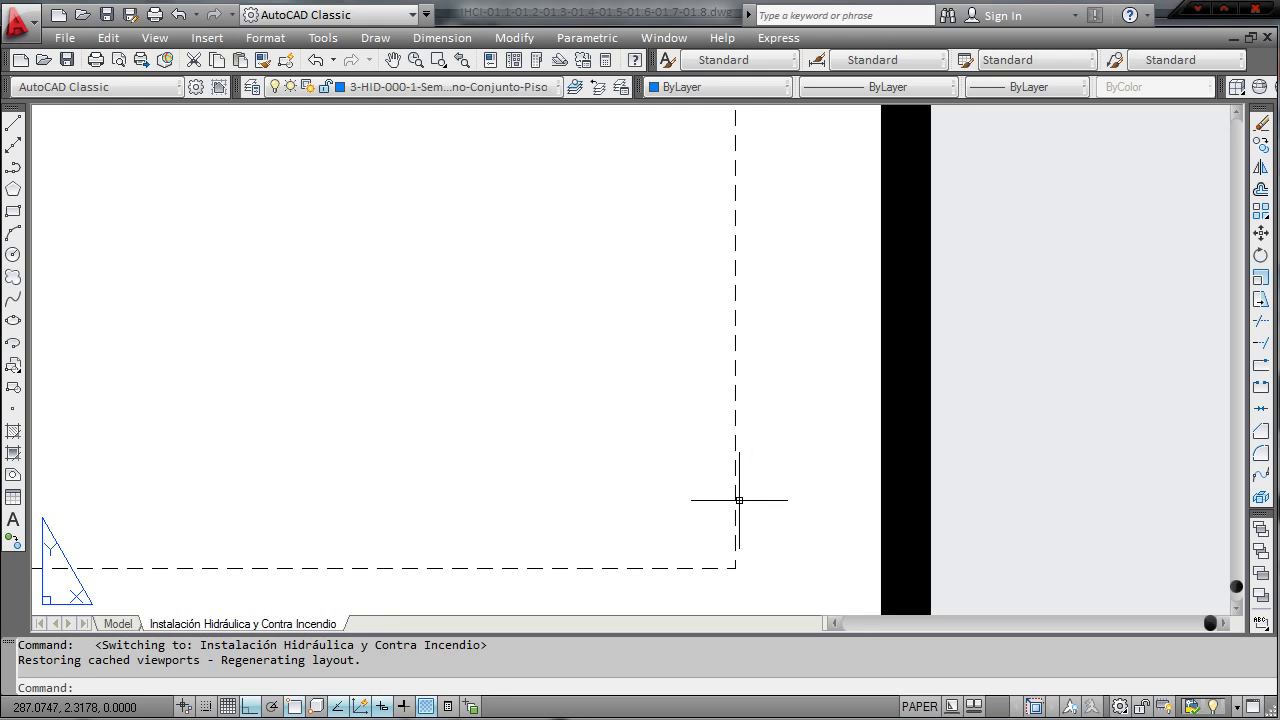
{"action": "scroll", "coordinate": [869, 480], "scroll_direction": "down", "scroll_amount": 2}
{"action": "scroll", "coordinate": [870, 478], "scroll_direction": "down", "scroll_amount": 7}
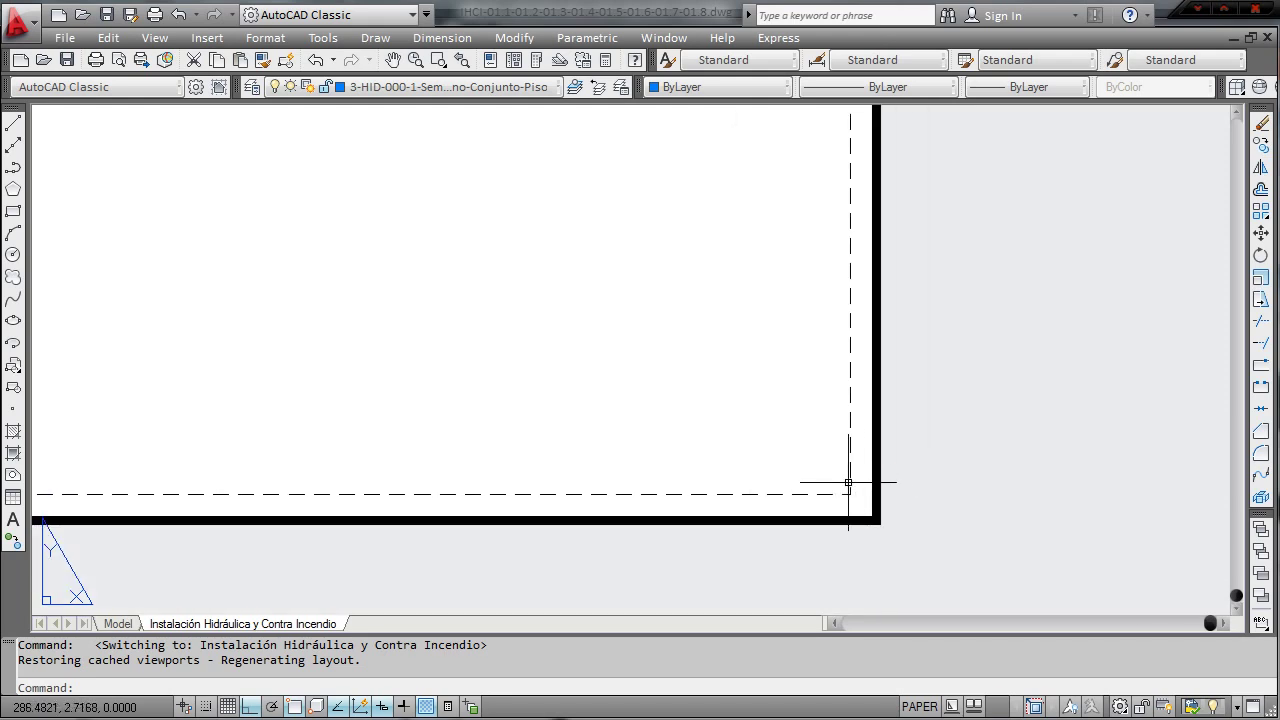
{"action": "scroll", "coordinate": [866, 484], "scroll_direction": "down", "scroll_amount": 5}
{"action": "middle_click_drag", "start_coordinate": [727, 329], "coordinate": [706, 357]}
{"action": "scroll", "coordinate": [691, 357], "scroll_direction": "up", "scroll_amount": 2}
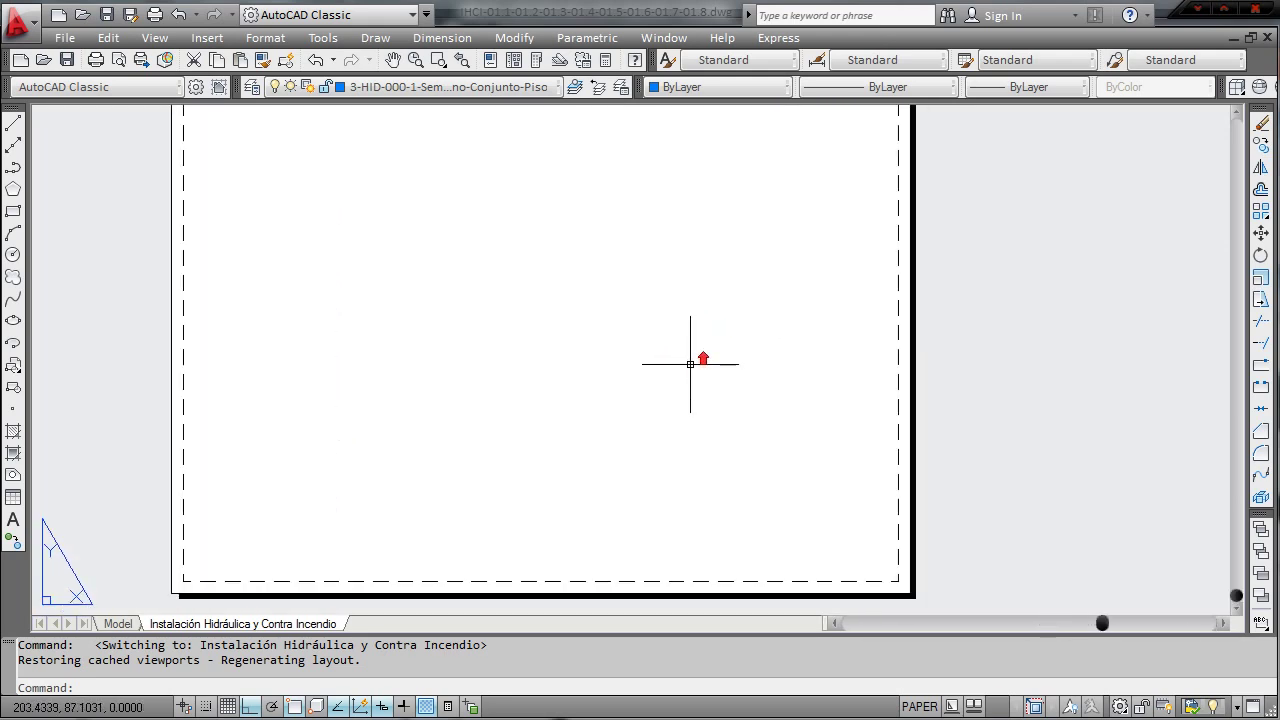
{"action": "scroll", "coordinate": [543, 430], "scroll_direction": "down", "scroll_amount": 2}
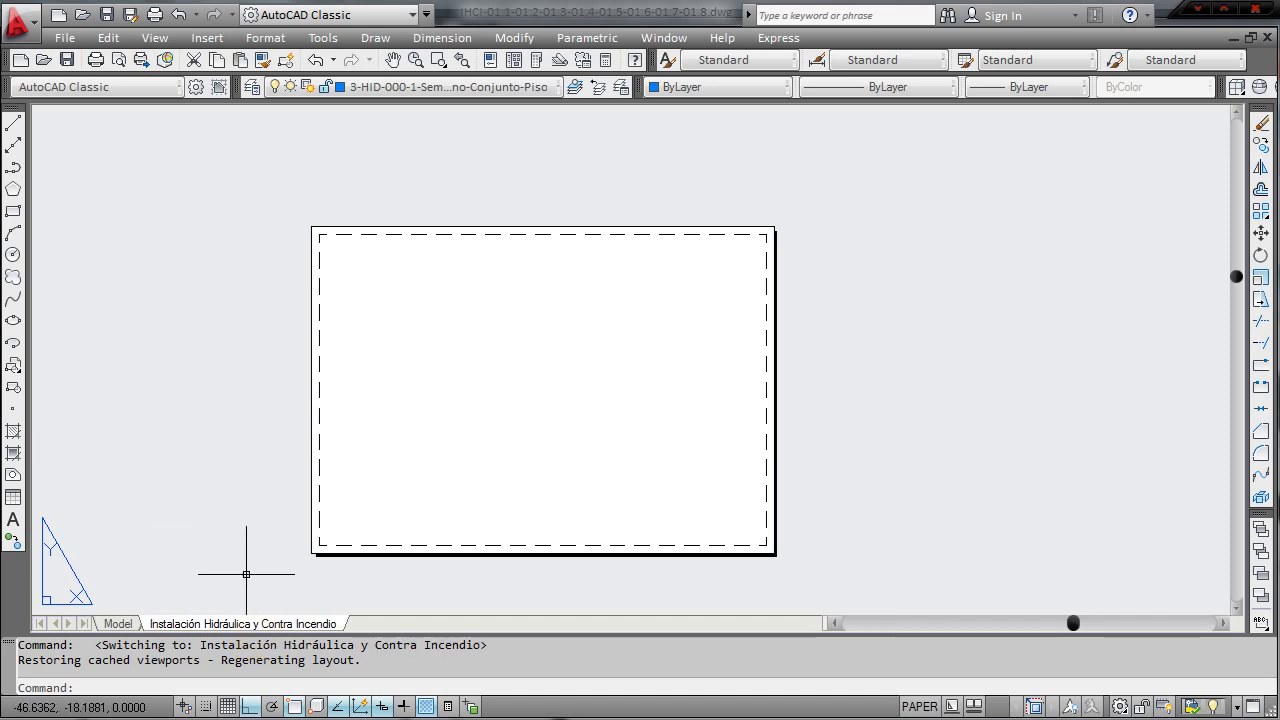
- Edit the layout's page setup, dismissing the unavailable HP Designjet 110plus plotter warning
{"action": "right_click", "coordinate": [257, 622]}
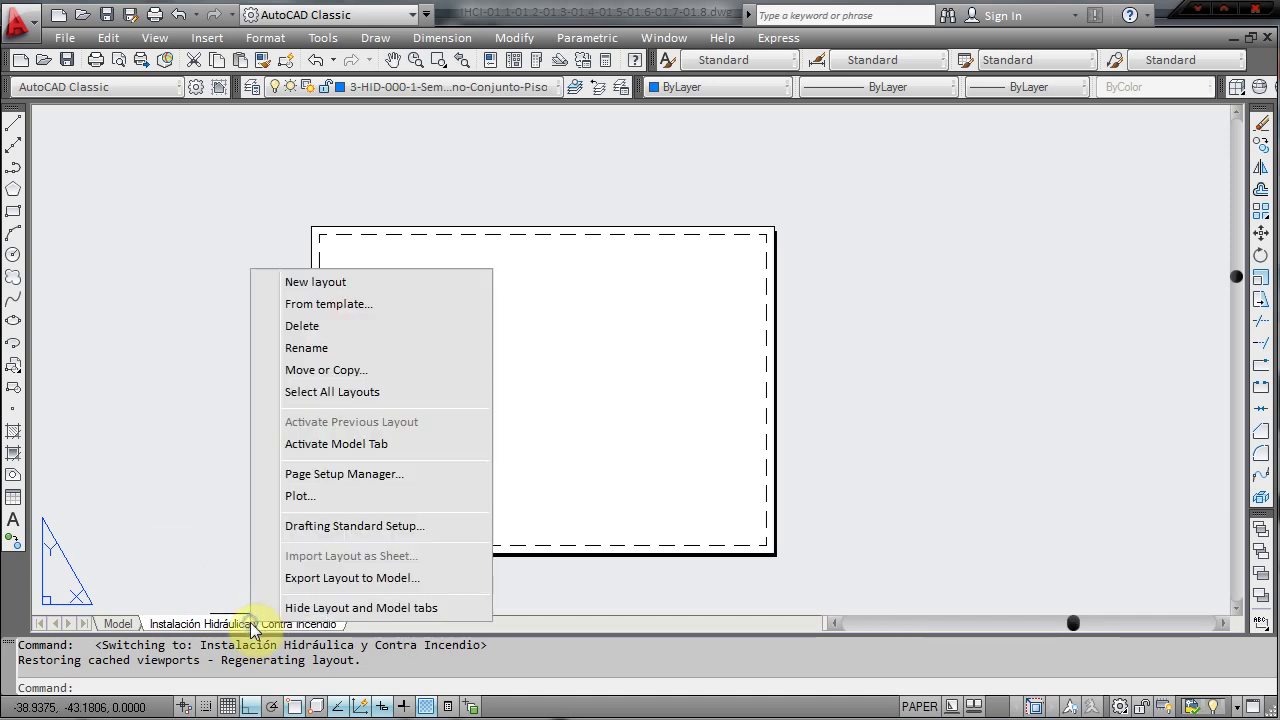
{"action": "left_click", "coordinate": [384, 475]}
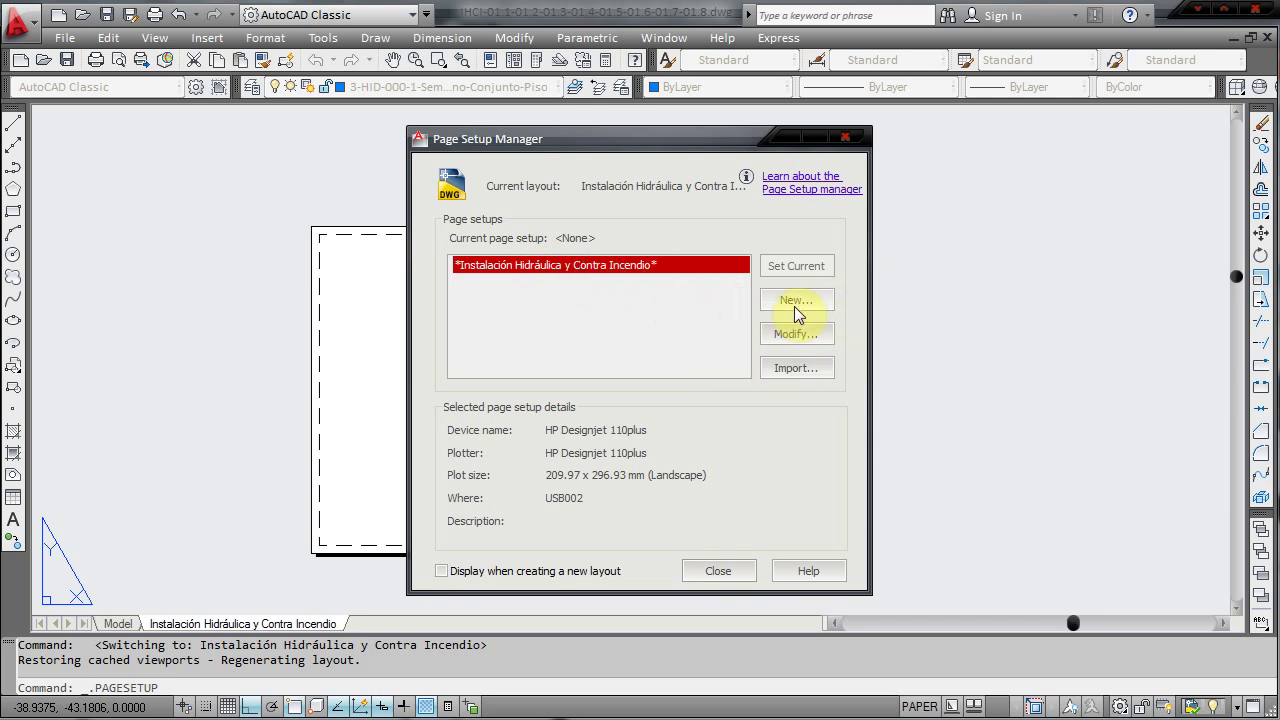
{"action": "left_click", "coordinate": [816, 334]}
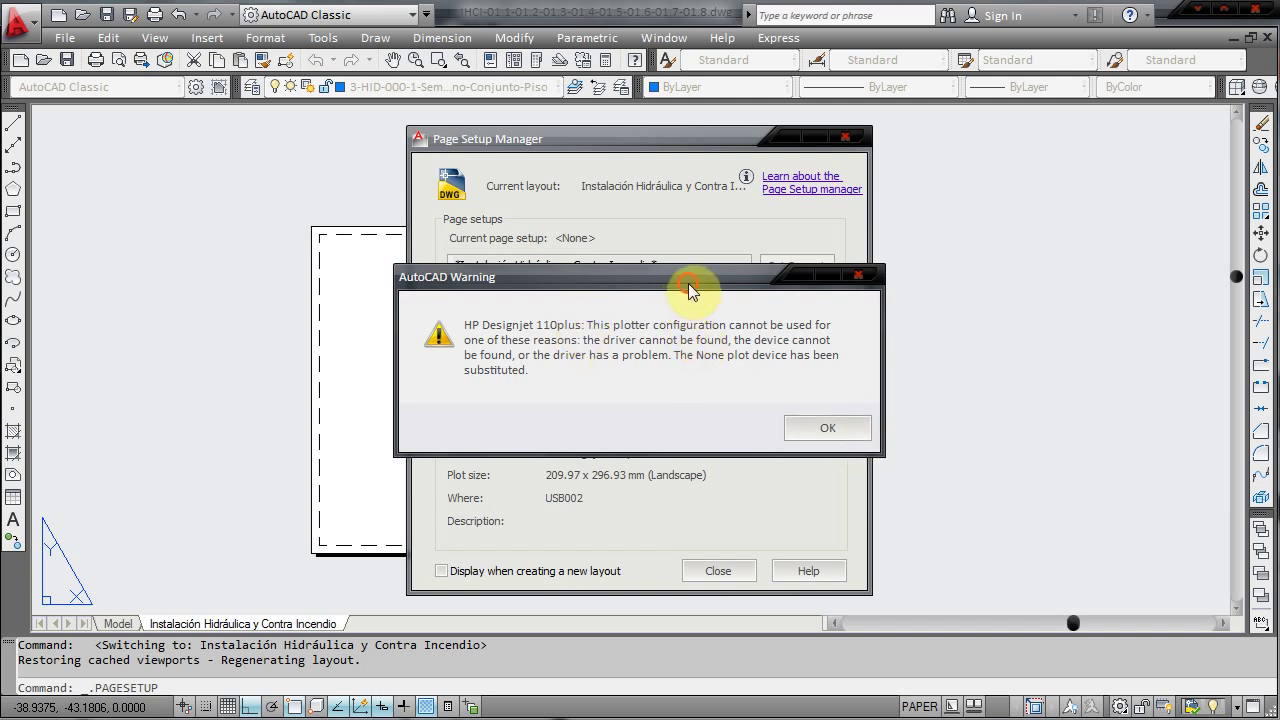
{"action": "left_click_drag", "start_coordinate": [690, 290], "coordinate": [305, 335]}
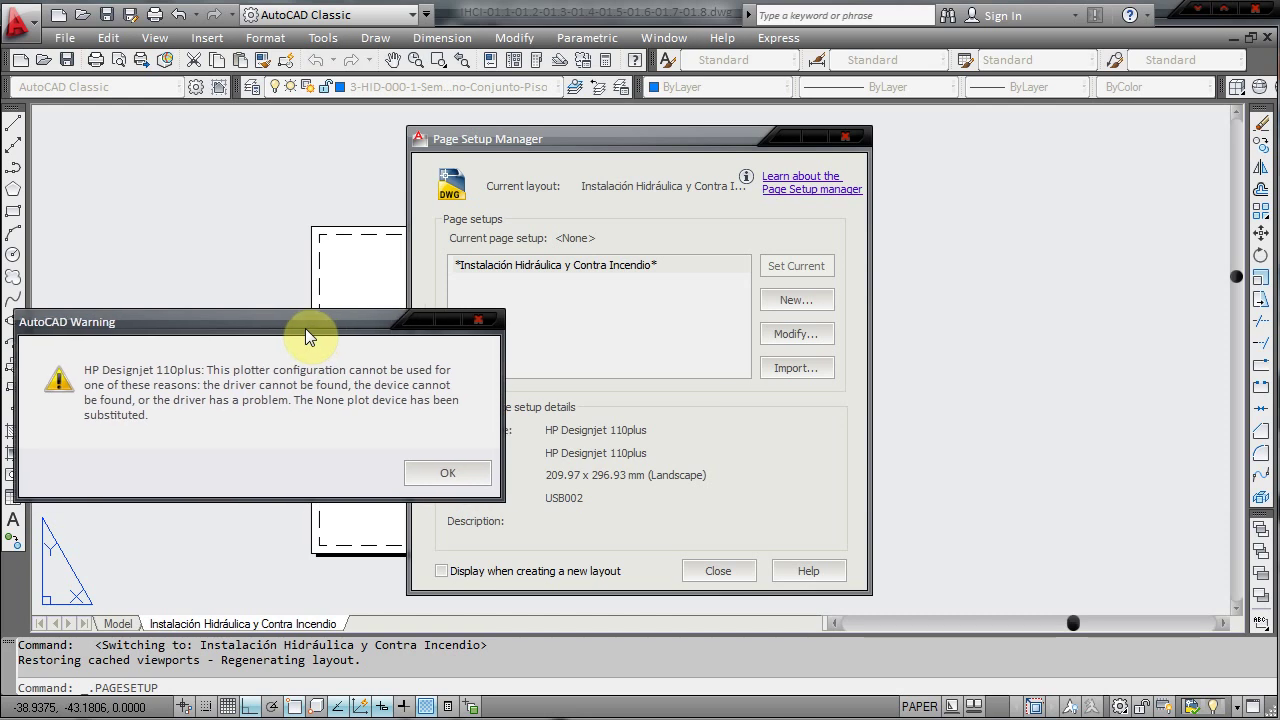
{"action": "left_click_drag", "start_coordinate": [305, 328], "coordinate": [330, 340]}
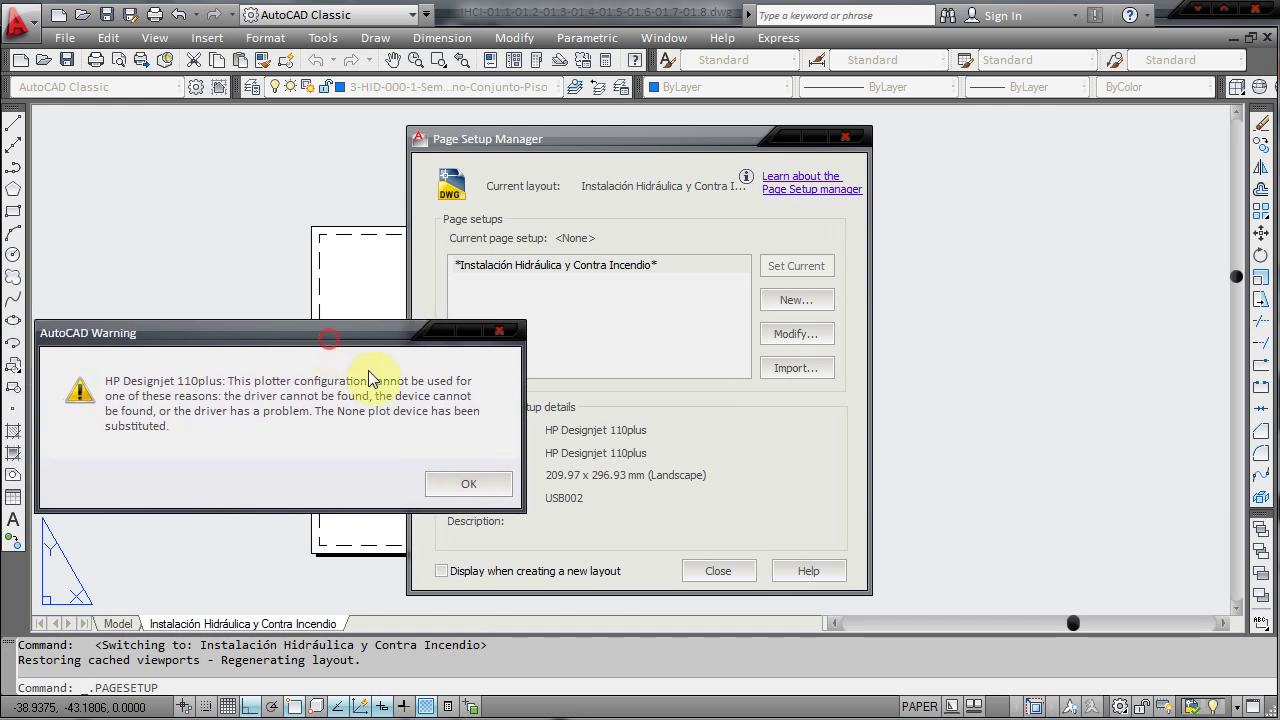
{"action": "left_click", "coordinate": [450, 487]}
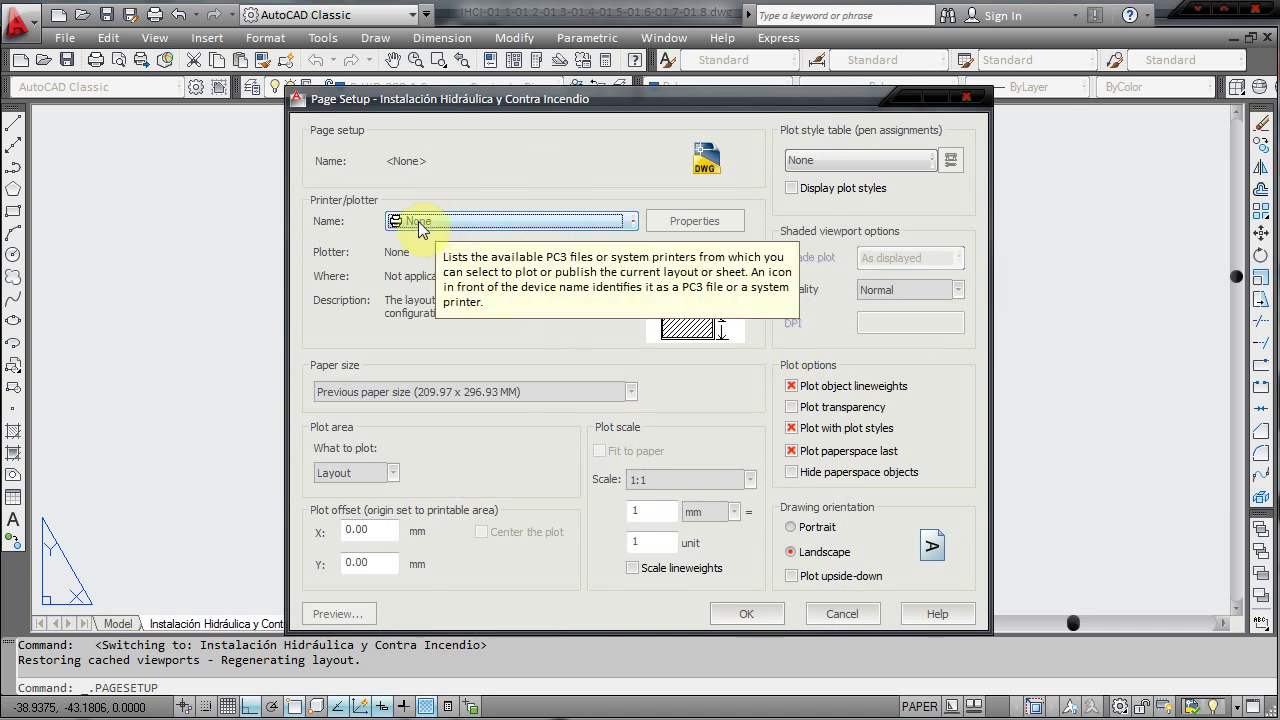
- Switch the page setup plotter to DWG To PDF.pc3 and open its plotter configuration
{"action": "left_click", "coordinate": [418, 221]}
{"action": "scroll", "coordinate": [553, 296], "scroll_direction": "down", "scroll_amount": 2}
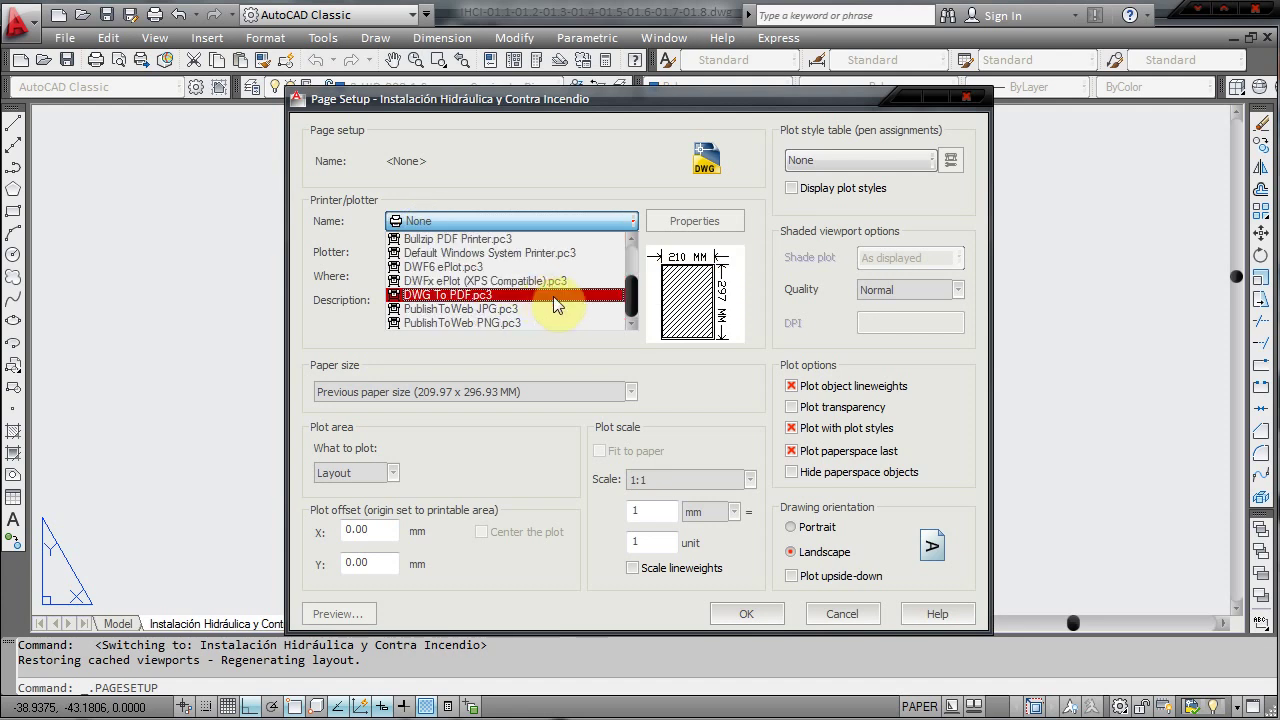
{"action": "left_click", "coordinate": [468, 298]}
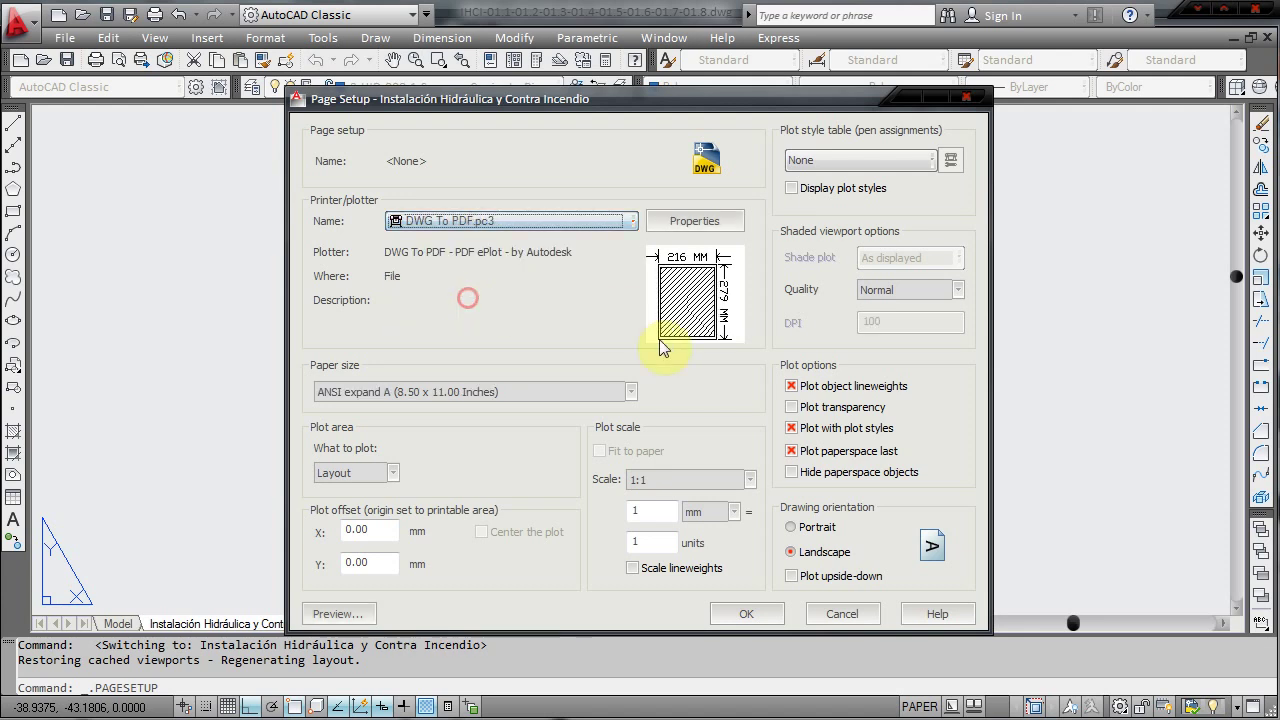
{"action": "left_click", "coordinate": [633, 400]}
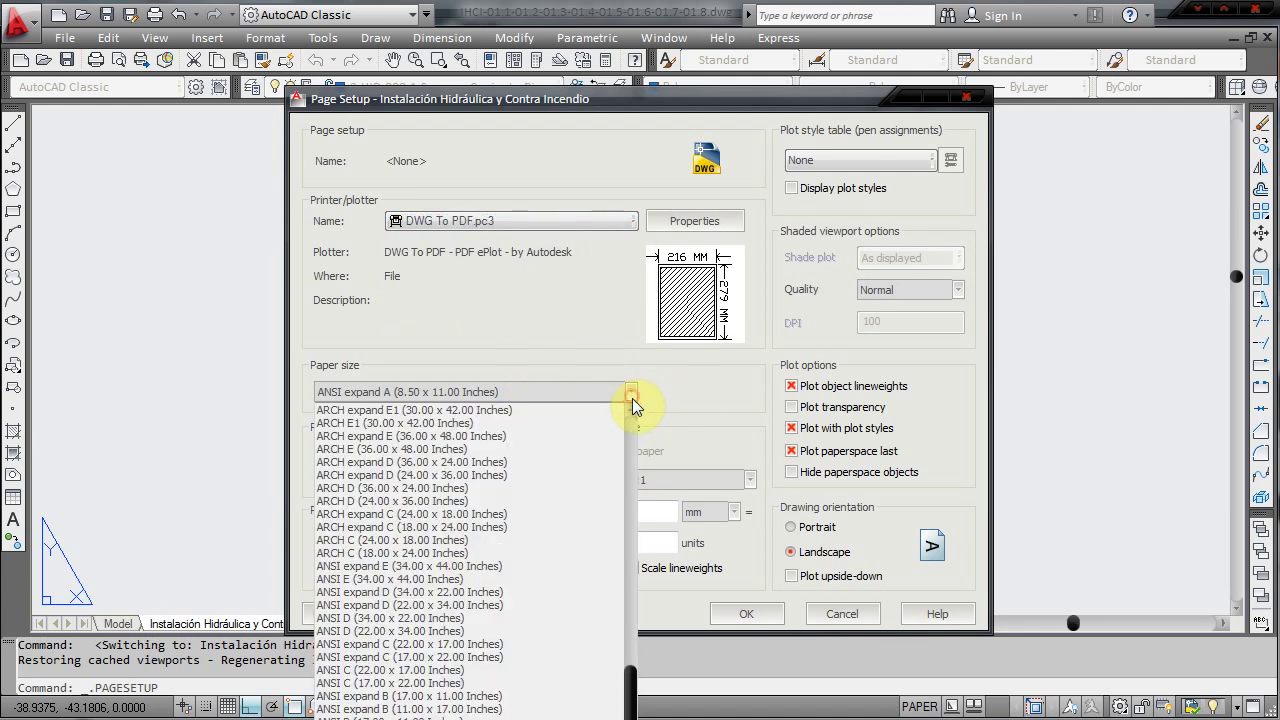
{"action": "scroll", "coordinate": [604, 469], "scroll_direction": "up", "scroll_amount": 10}
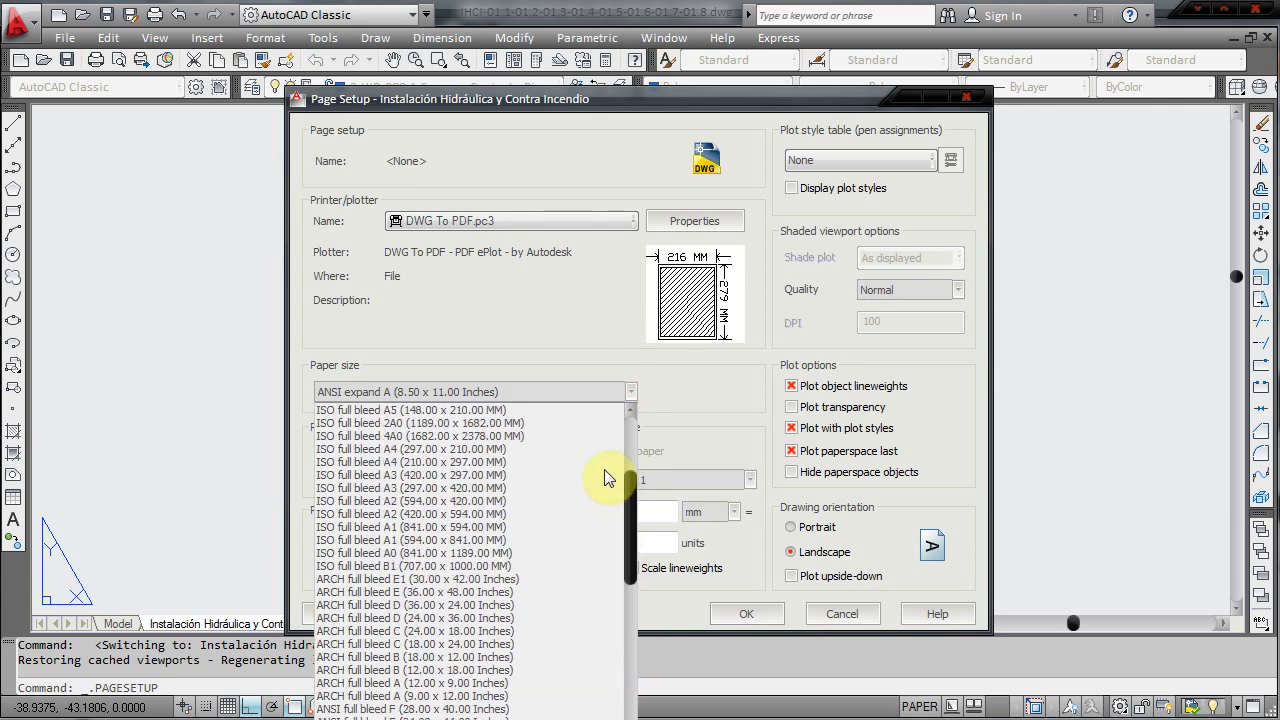
{"action": "scroll", "coordinate": [619, 410], "scroll_direction": "up", "scroll_amount": 5}
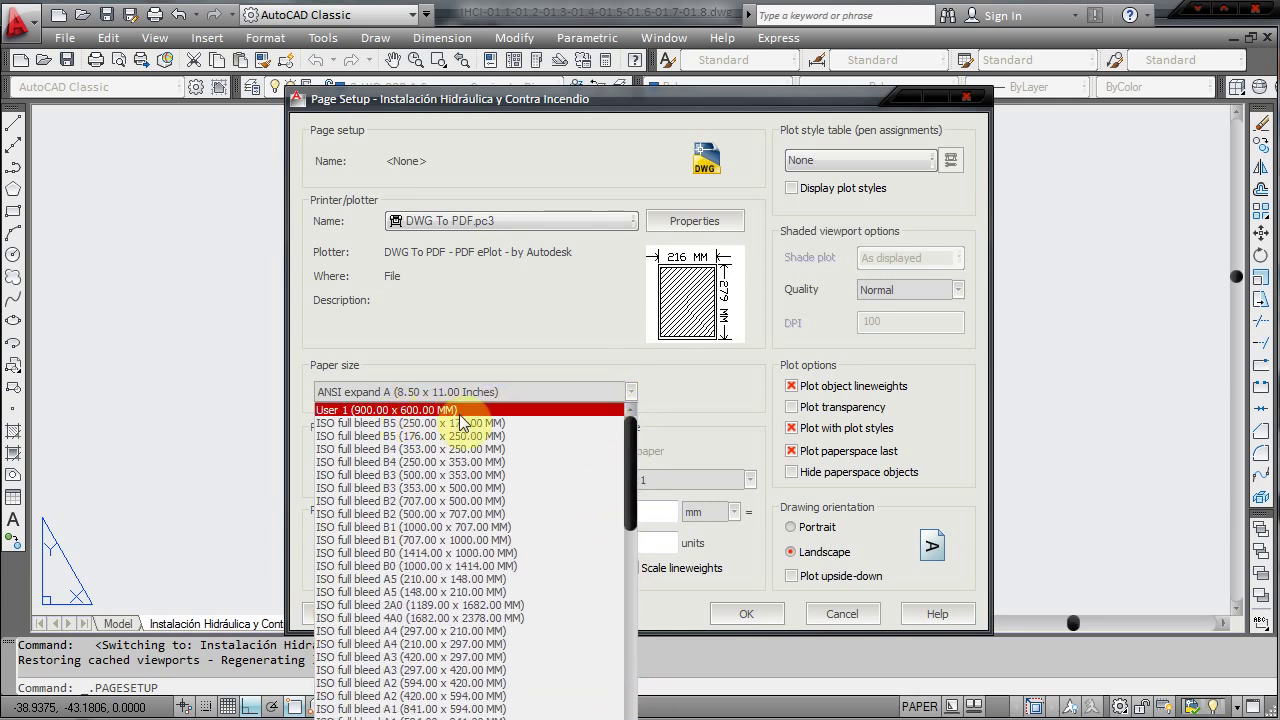
{"action": "left_click", "coordinate": [551, 364]}
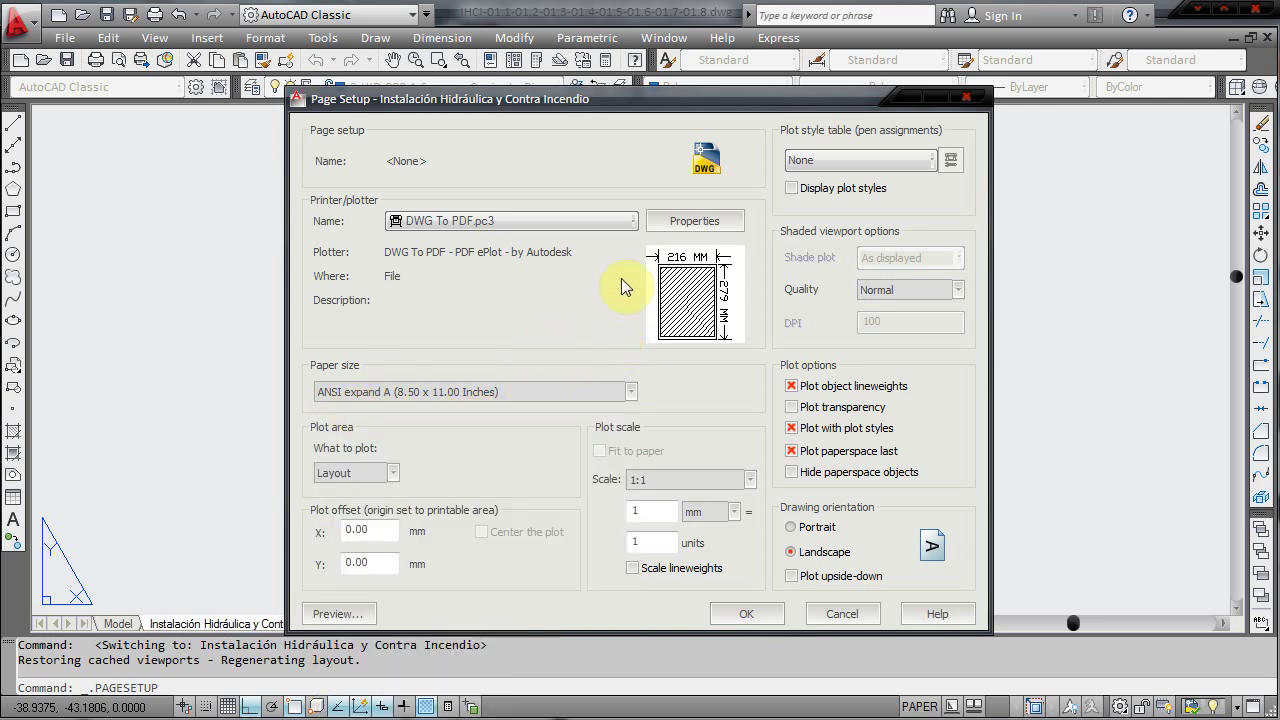
{"action": "left_click", "coordinate": [680, 233]}
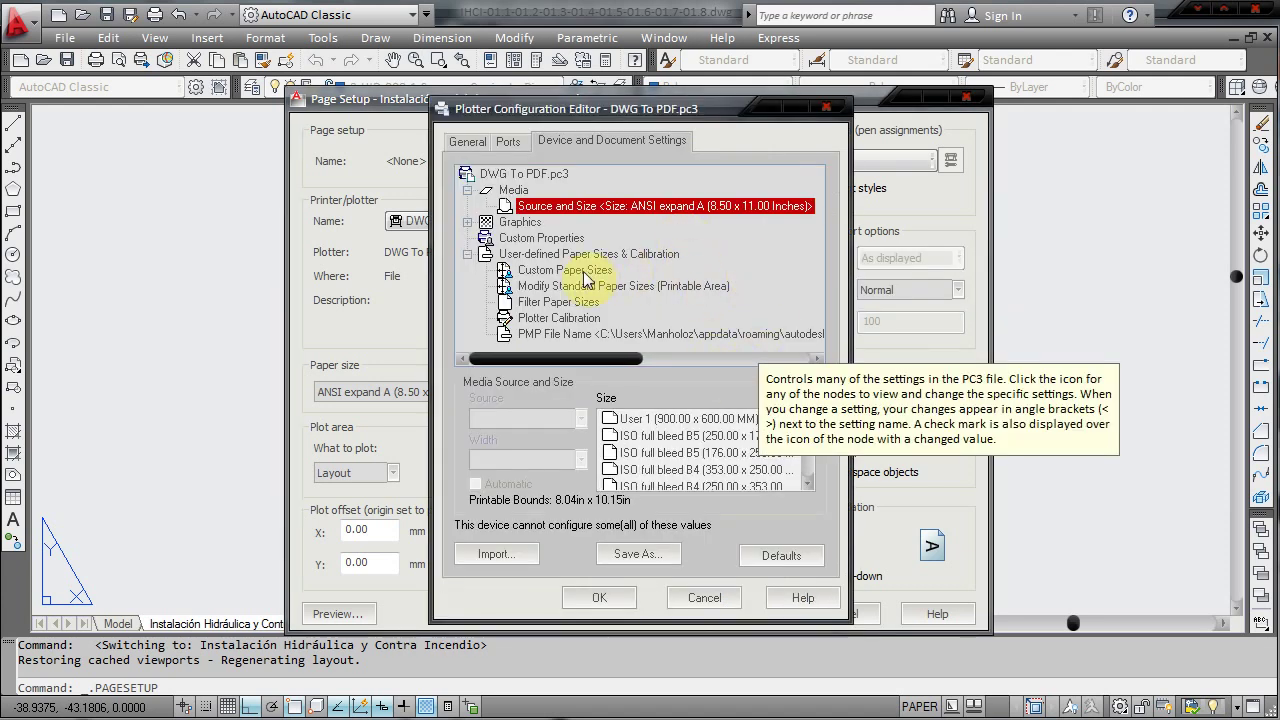
- Delete the old User 1 custom paper size from the plotter configuration
{"action": "left_click", "coordinate": [585, 278]}
{"action": "left_click", "coordinate": [698, 404]}
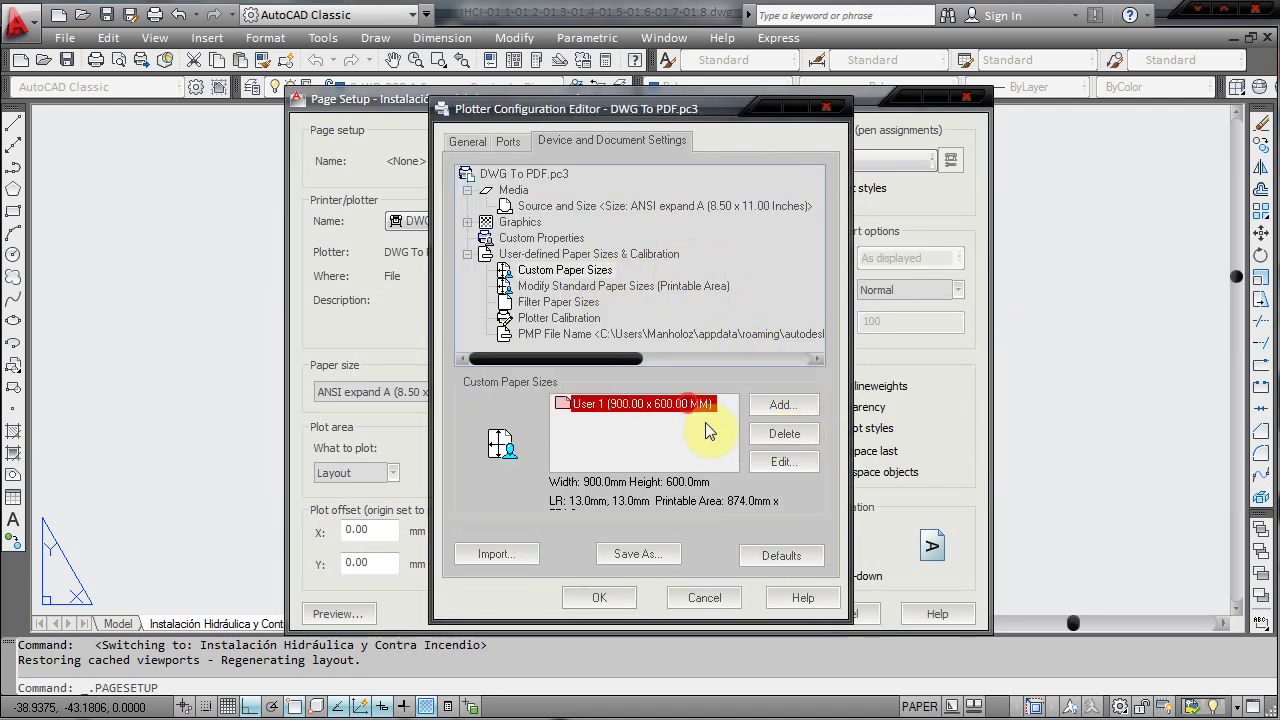
{"action": "left_click", "coordinate": [787, 439]}
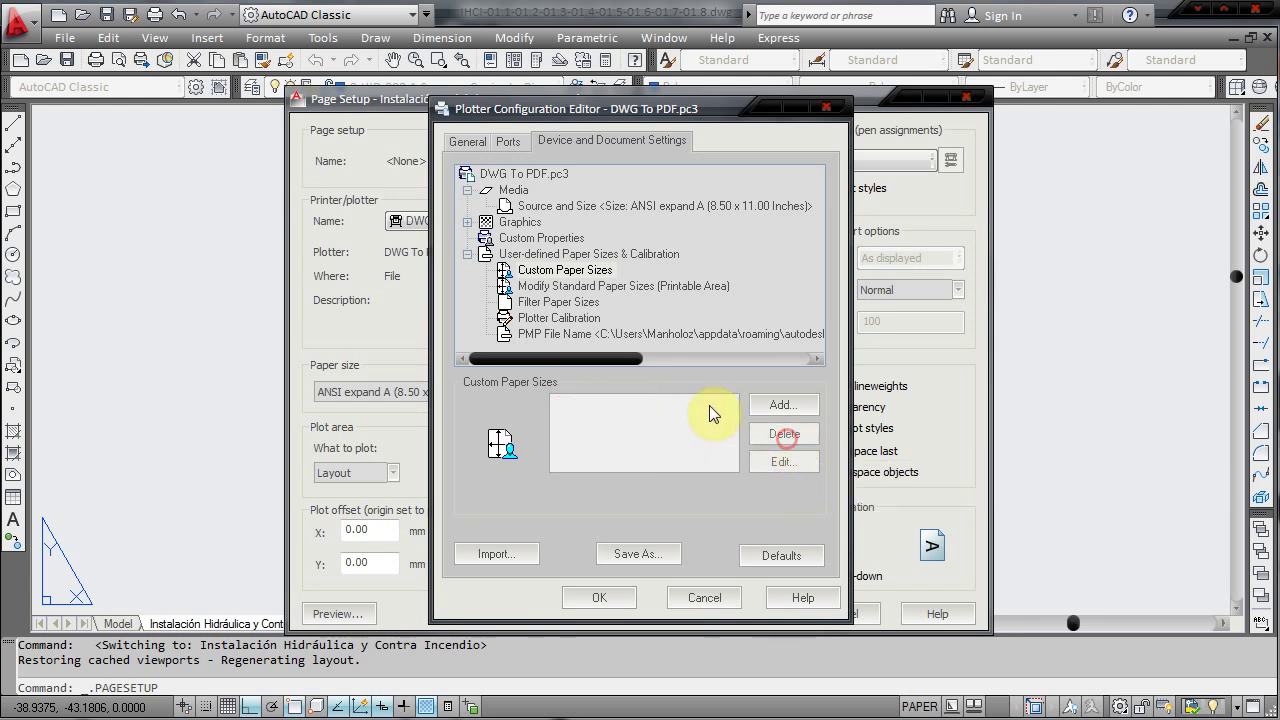
- Start a new custom paper size from scratch at 900 × 600 millimetres
{"action": "left_click", "coordinate": [790, 406]}
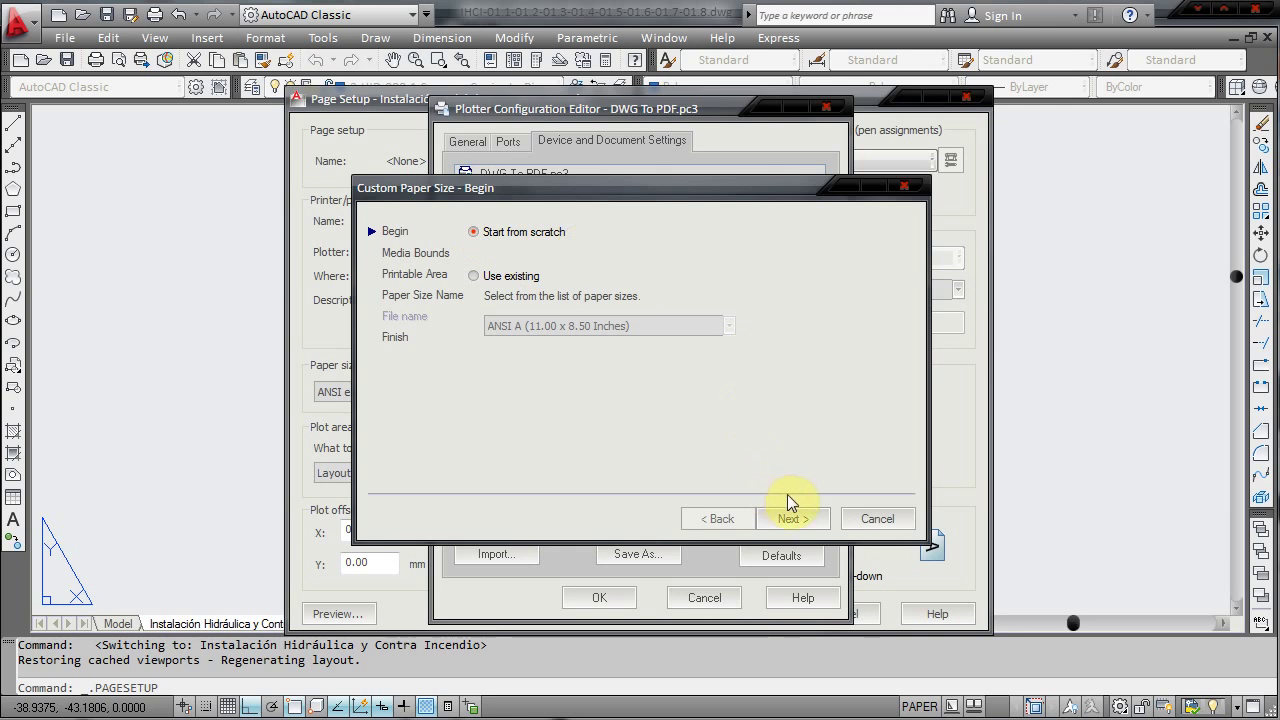
{"action": "left_click", "coordinate": [815, 521]}
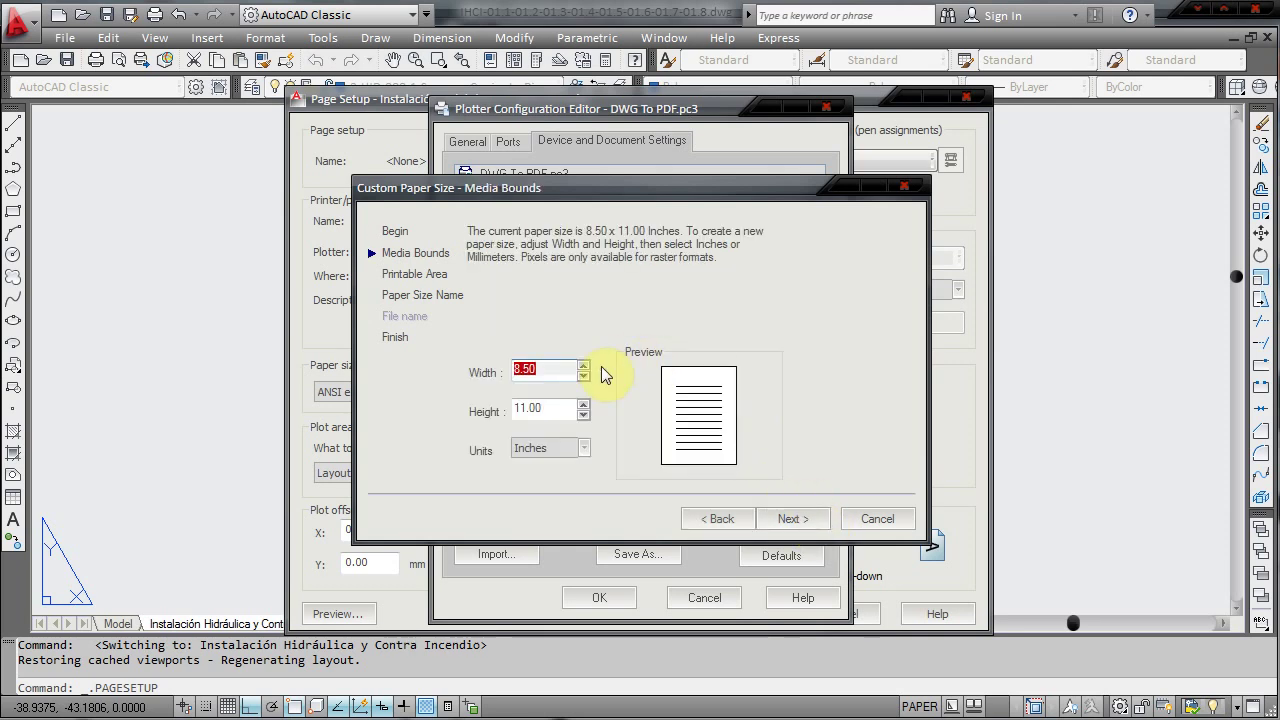
{"action": "left_click", "coordinate": [587, 443]}
{"action": "left_click", "coordinate": [559, 478]}
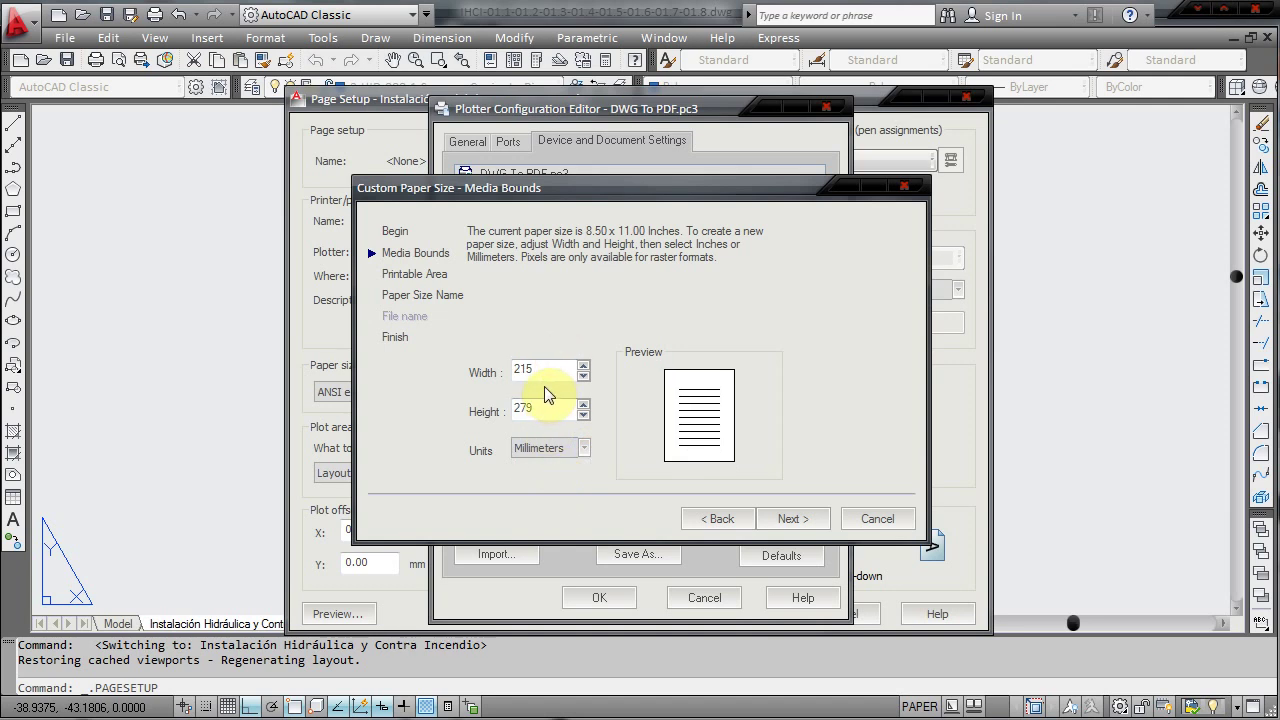
{"action": "left_click", "coordinate": [547, 373]}
{"action": "left_click_drag", "start_coordinate": [429, 361], "coordinate": [428, 368]}
{"action": "type", "text": "9"}
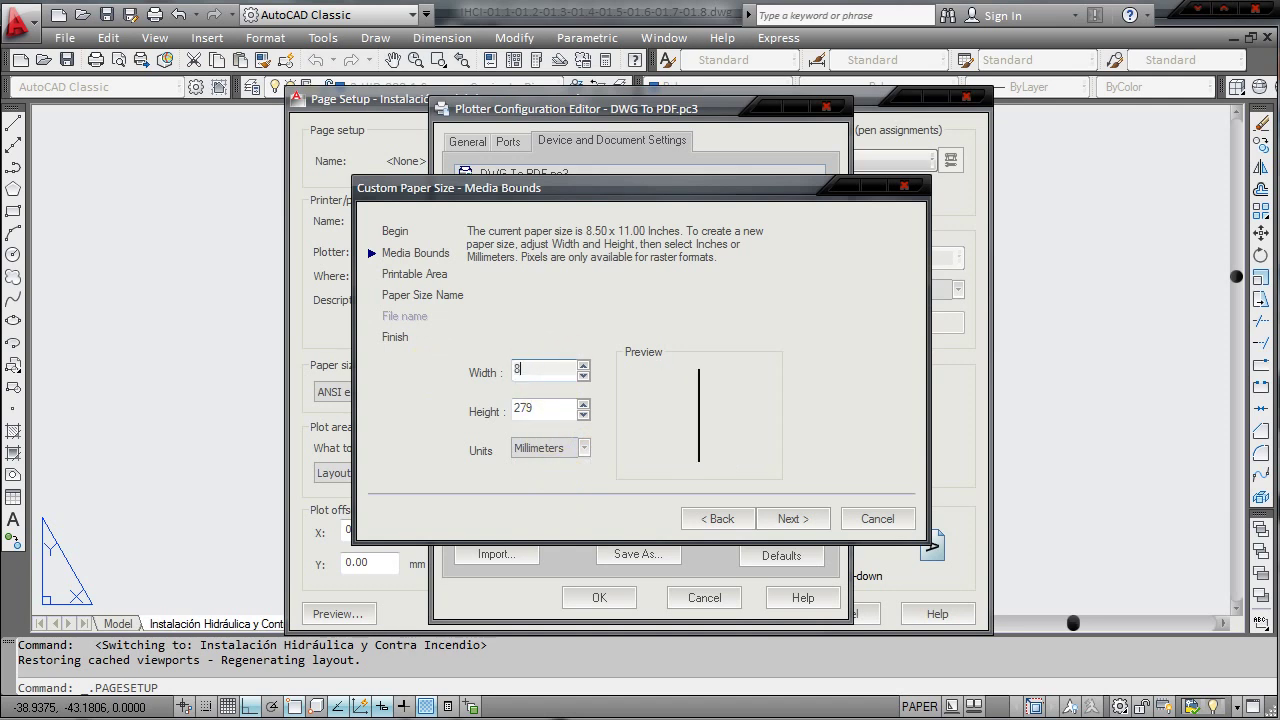
{"action": "type", "text": "00"}
{"action": "key", "text": "Tab"}
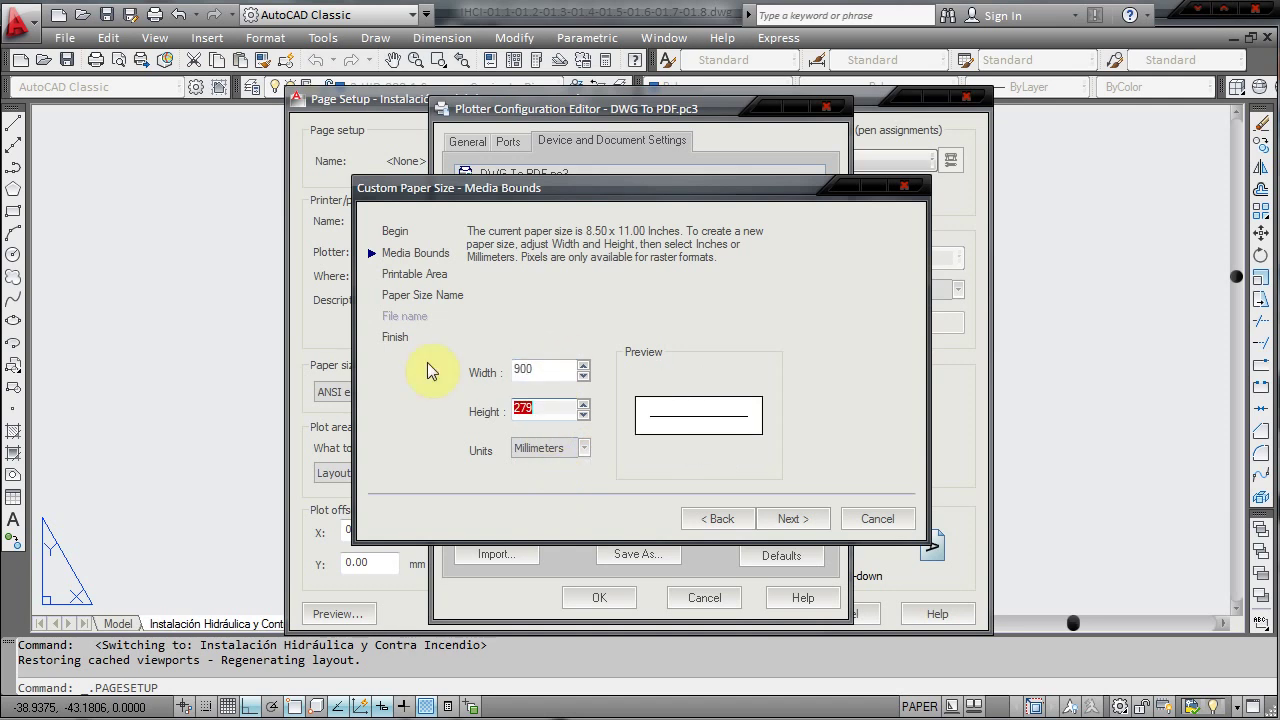
{"action": "type", "text": "60"}
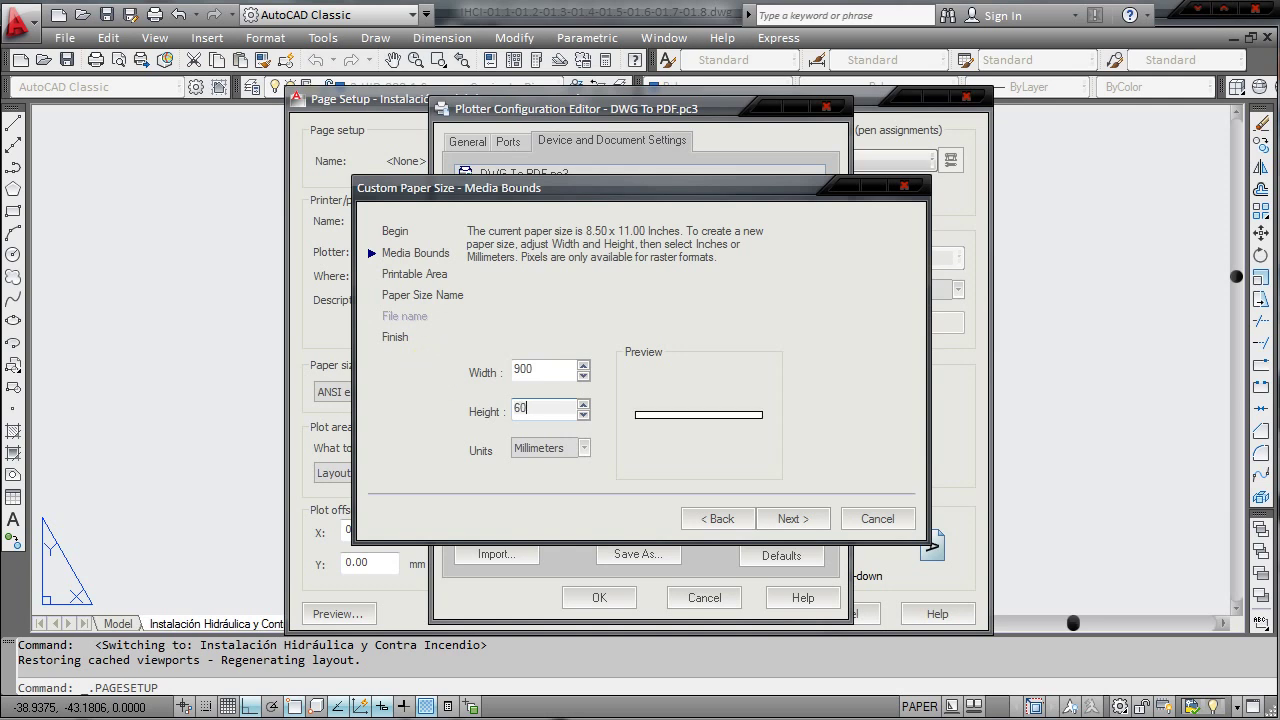
{"action": "type", "text": "0"}
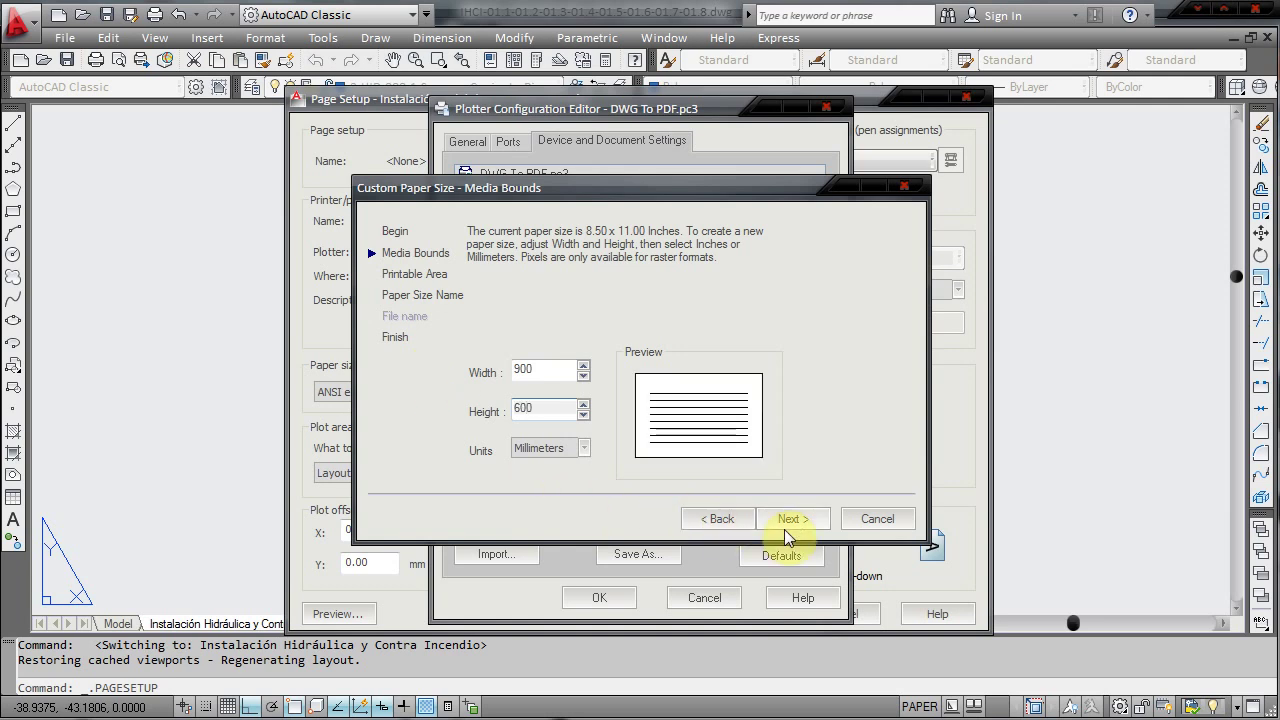
{"action": "left_click", "coordinate": [784, 528]}
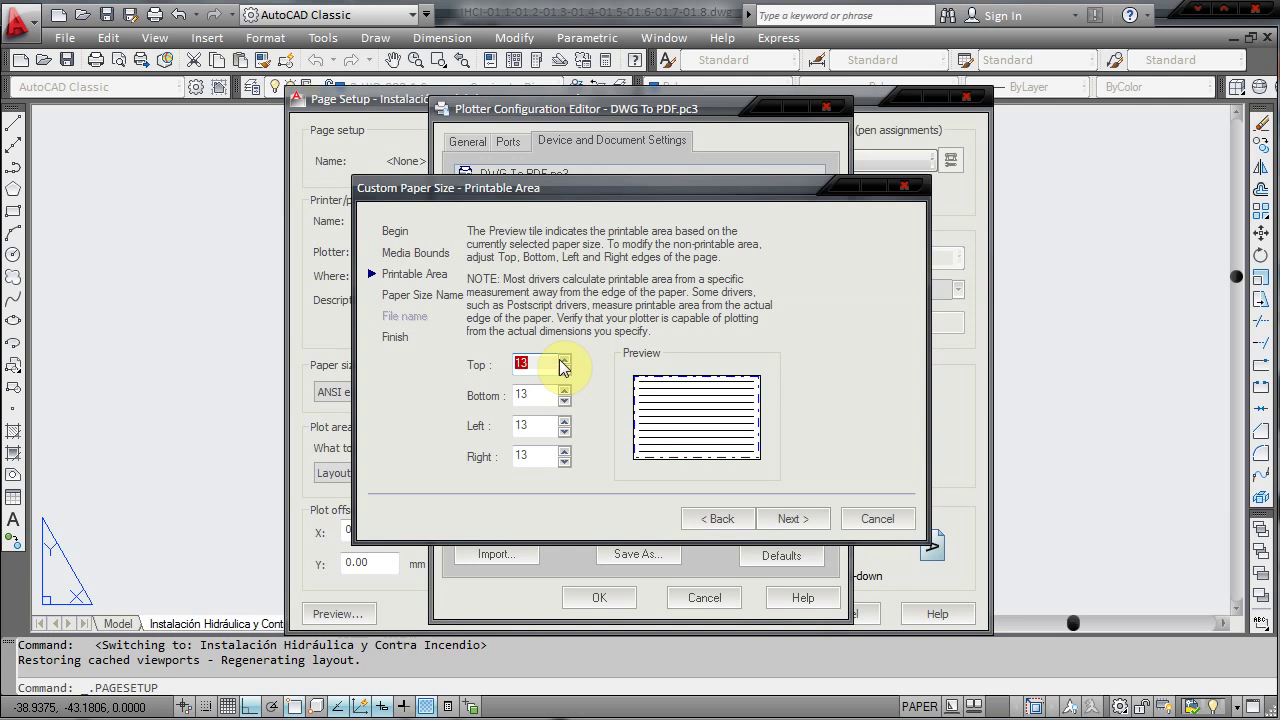
- Set the Top, Bottom, Left and Right printable-area margins to 20 each
{"action": "type", "text": "20"}
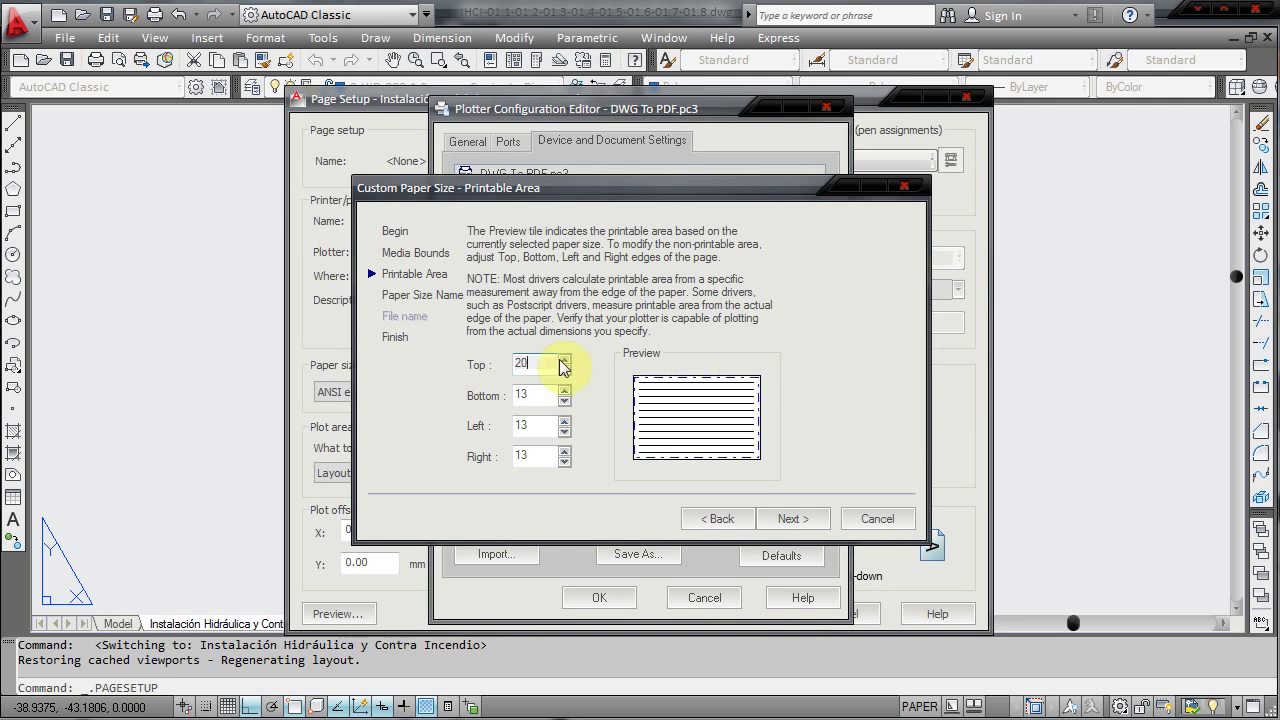
{"action": "key", "text": "Tab"}
{"action": "type", "text": "20"}
{"action": "key", "text": "Tab"}
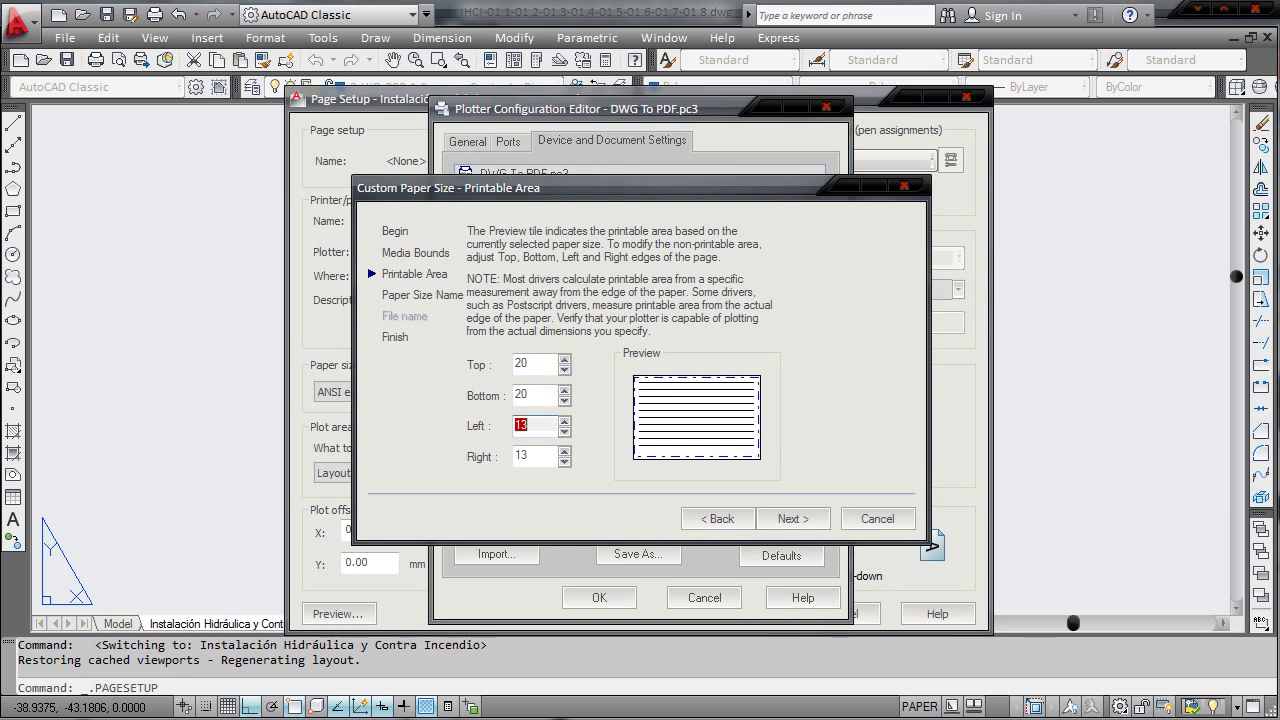
{"action": "type", "text": "20"}
{"action": "key", "text": "Tab"}
{"action": "type", "text": "20"}
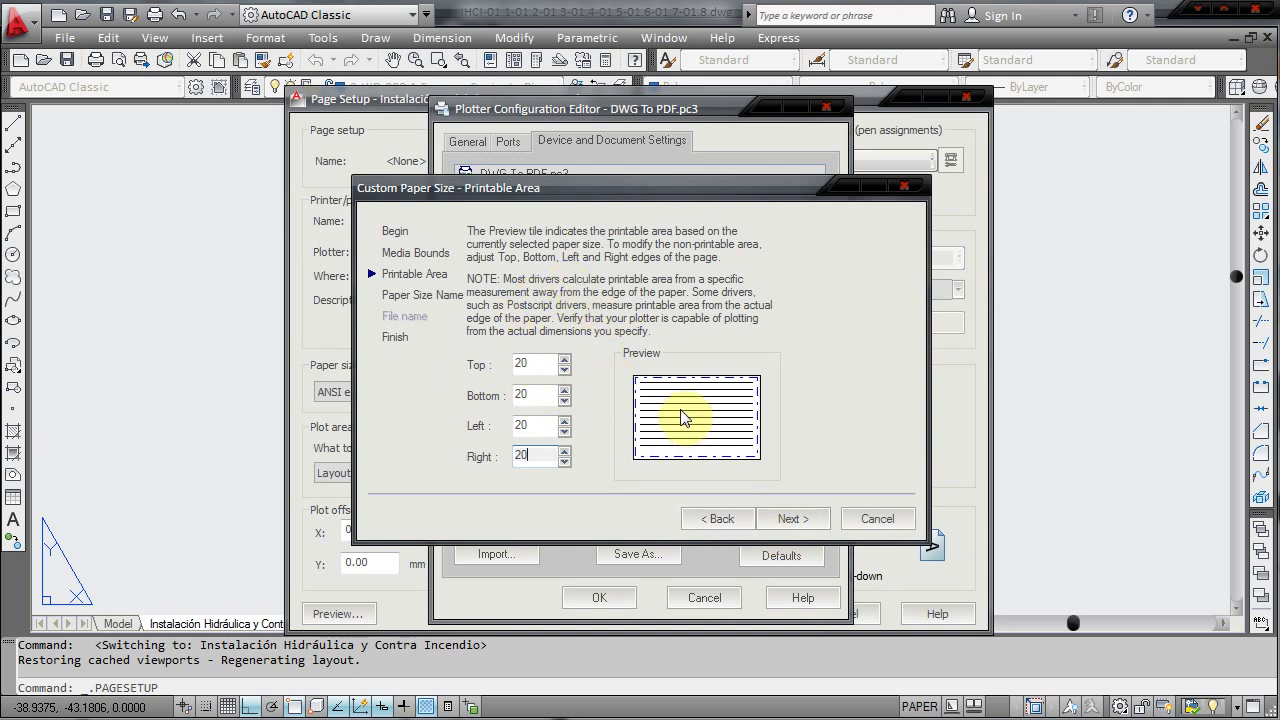
{"action": "left_click", "coordinate": [811, 518]}
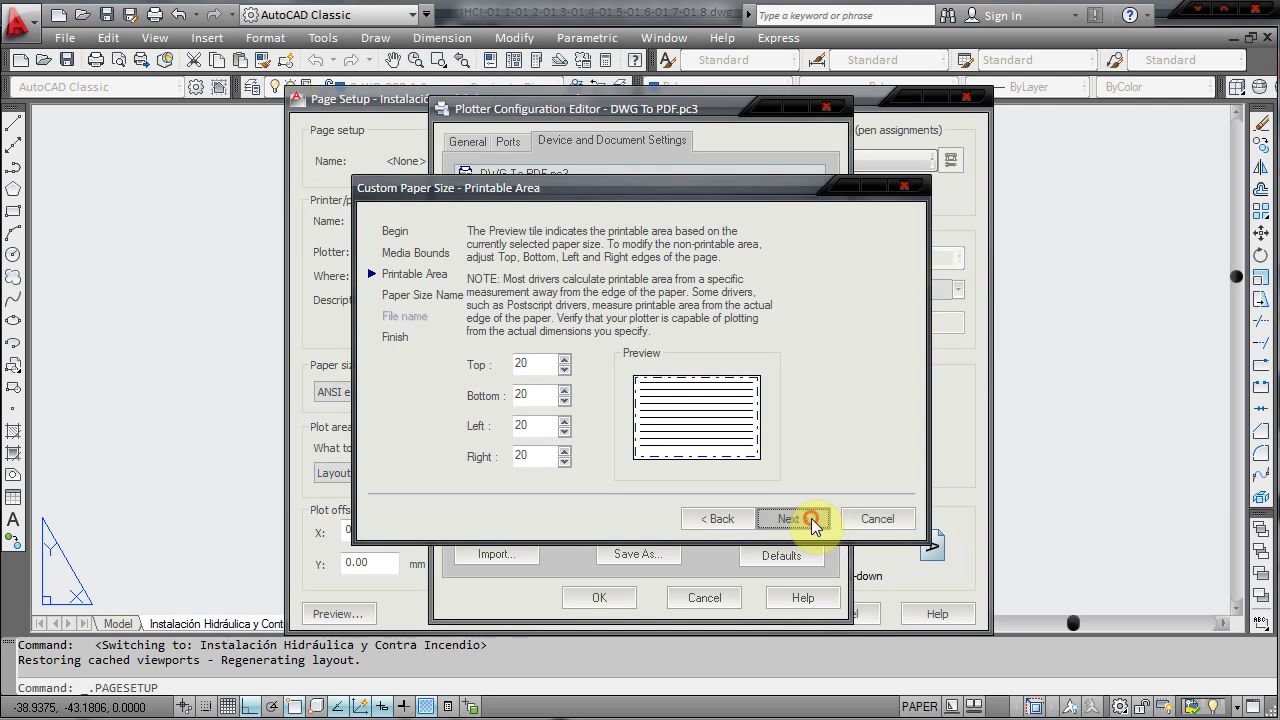
- Name the new paper size 'pliego 90x60cm', finish the wizard, and save the plotter changes
{"action": "left_click", "coordinate": [626, 320]}
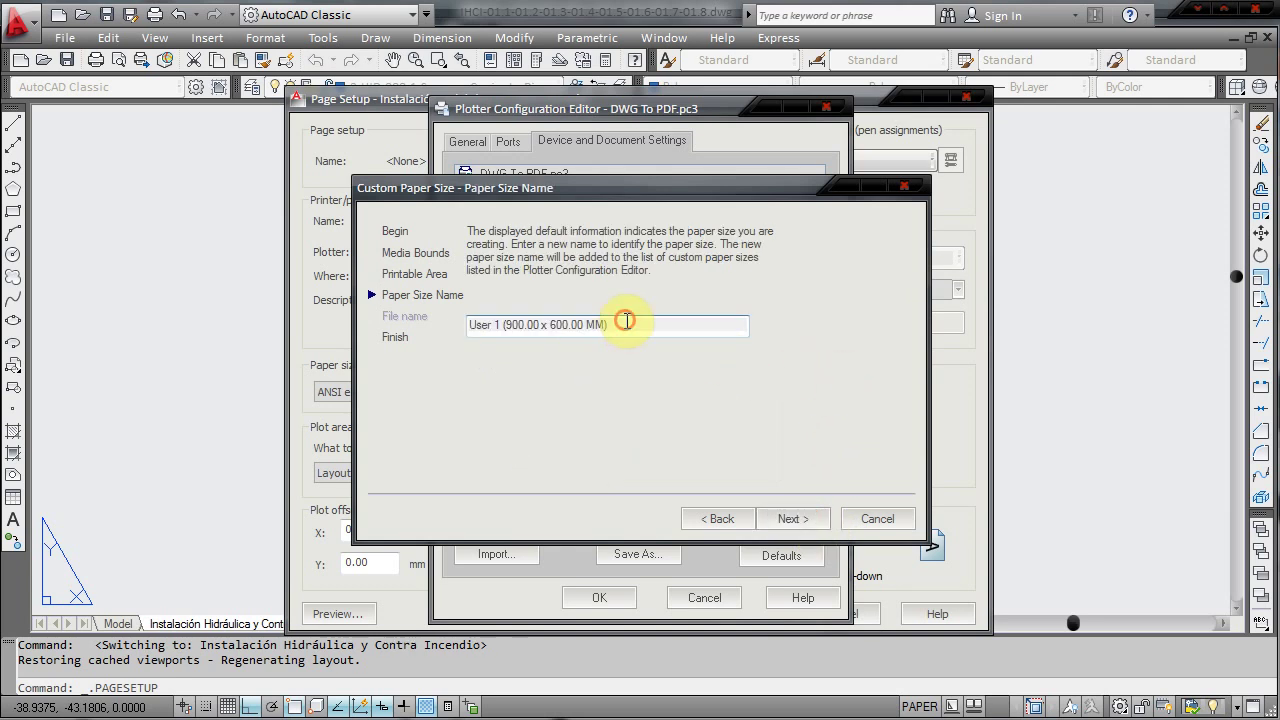
{"action": "left_click_drag", "start_coordinate": [617, 320], "coordinate": [387, 317]}
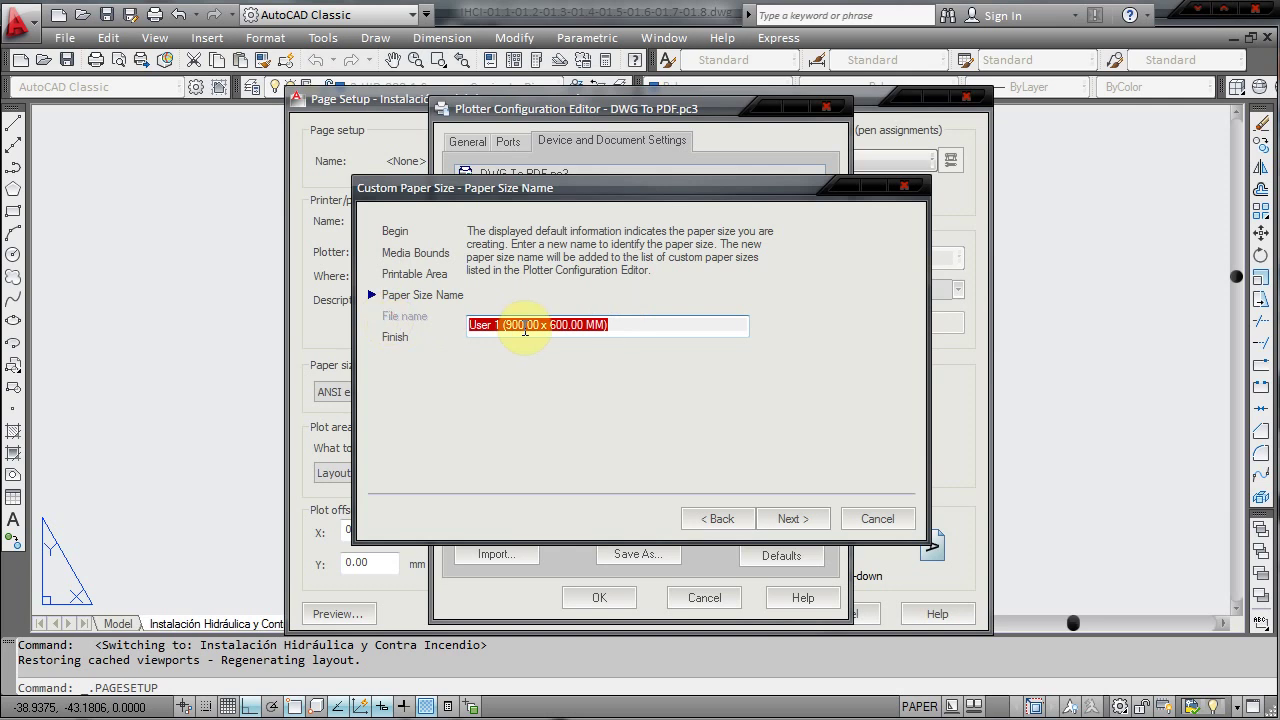
{"action": "type", "text": "pl"}
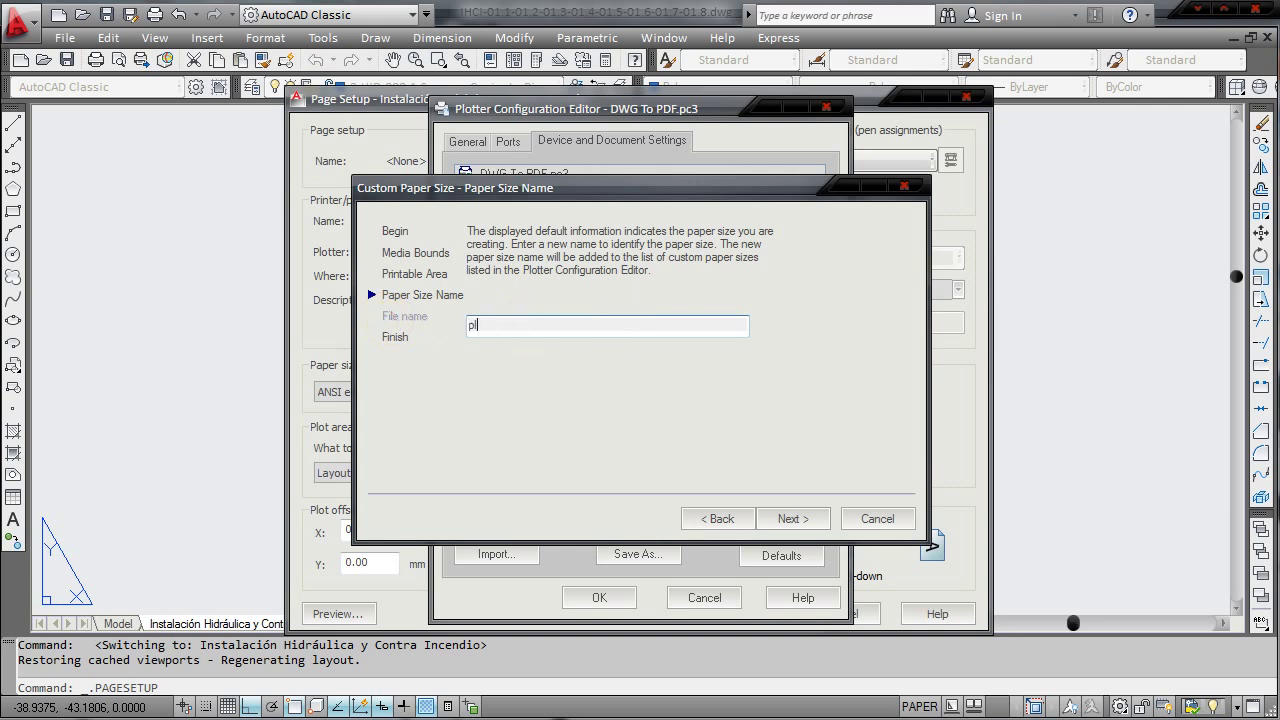
{"action": "type", "text": "iego 90x"}
{"action": "type", "text": "60cm"}
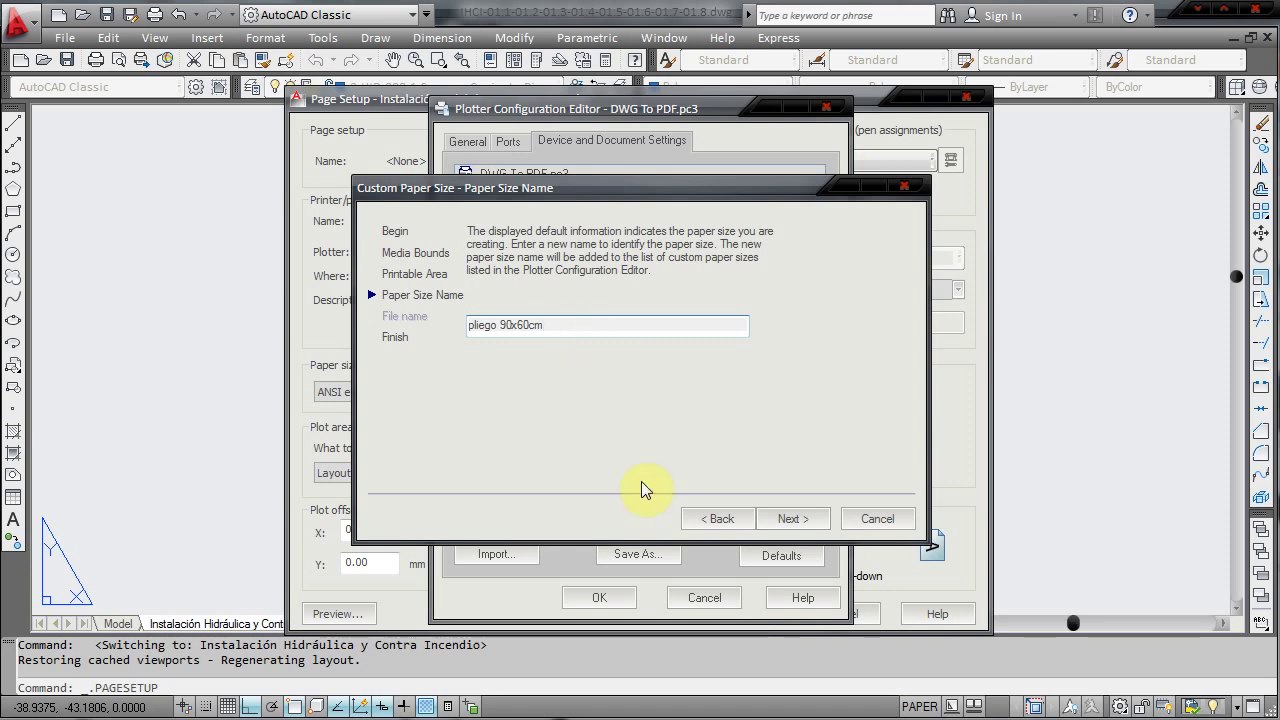
{"action": "left_click", "coordinate": [767, 520]}
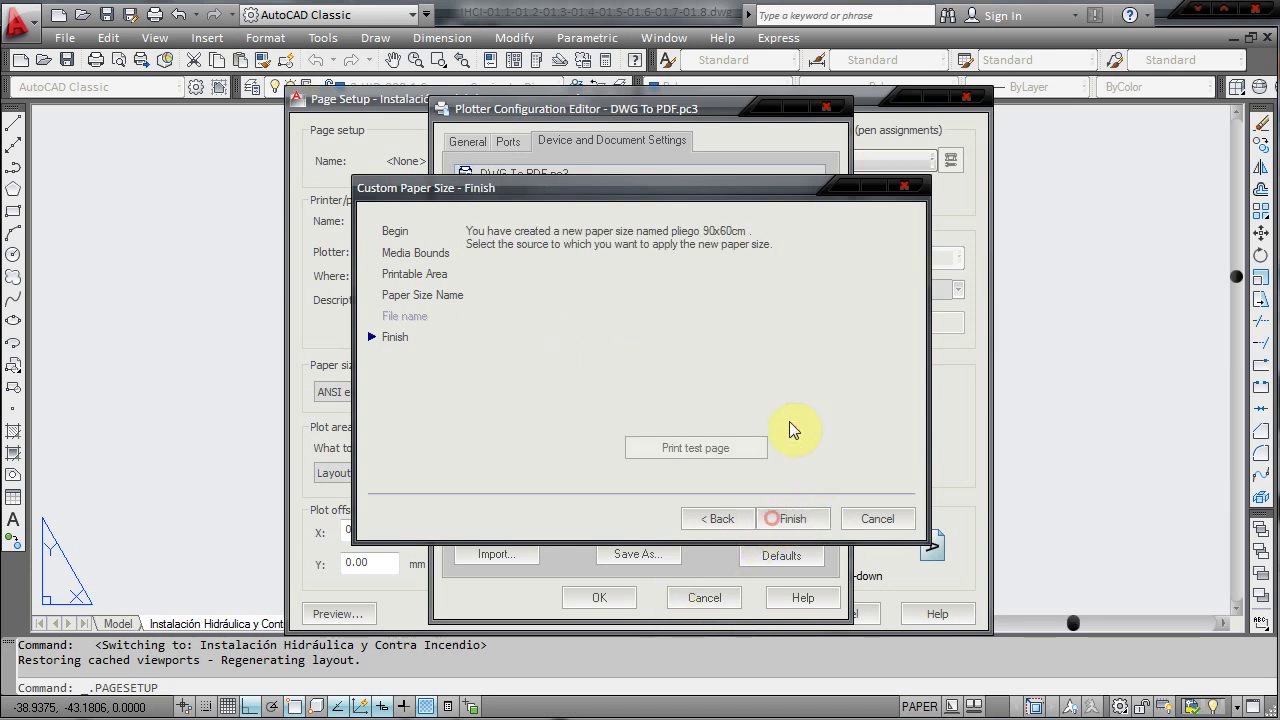
{"action": "left_click", "coordinate": [818, 519]}
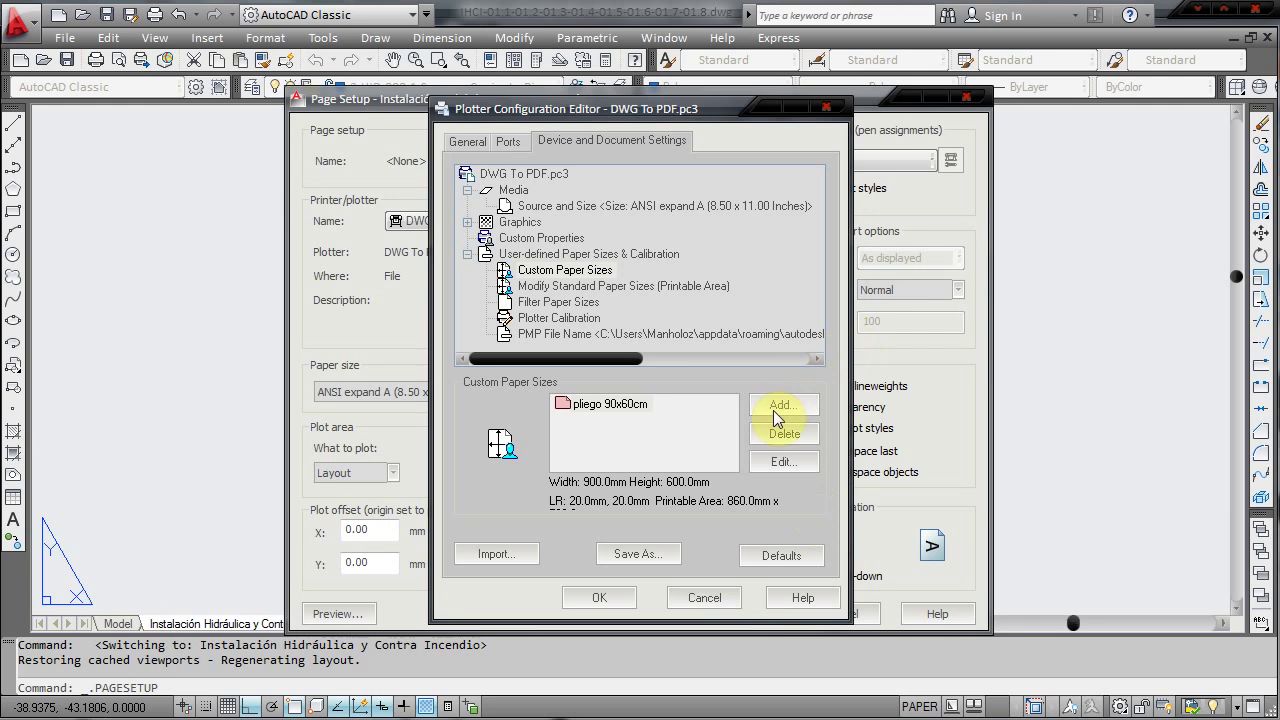
{"action": "left_click", "coordinate": [590, 405]}
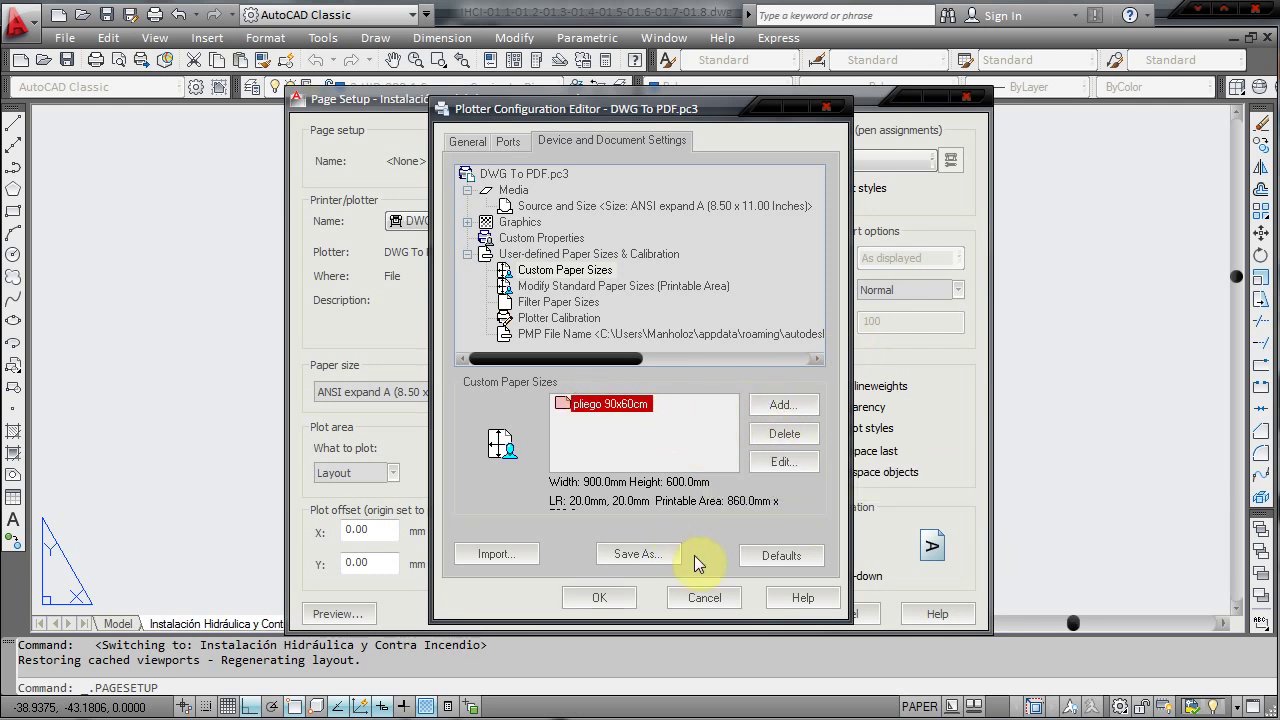
{"action": "left_click", "coordinate": [599, 597]}
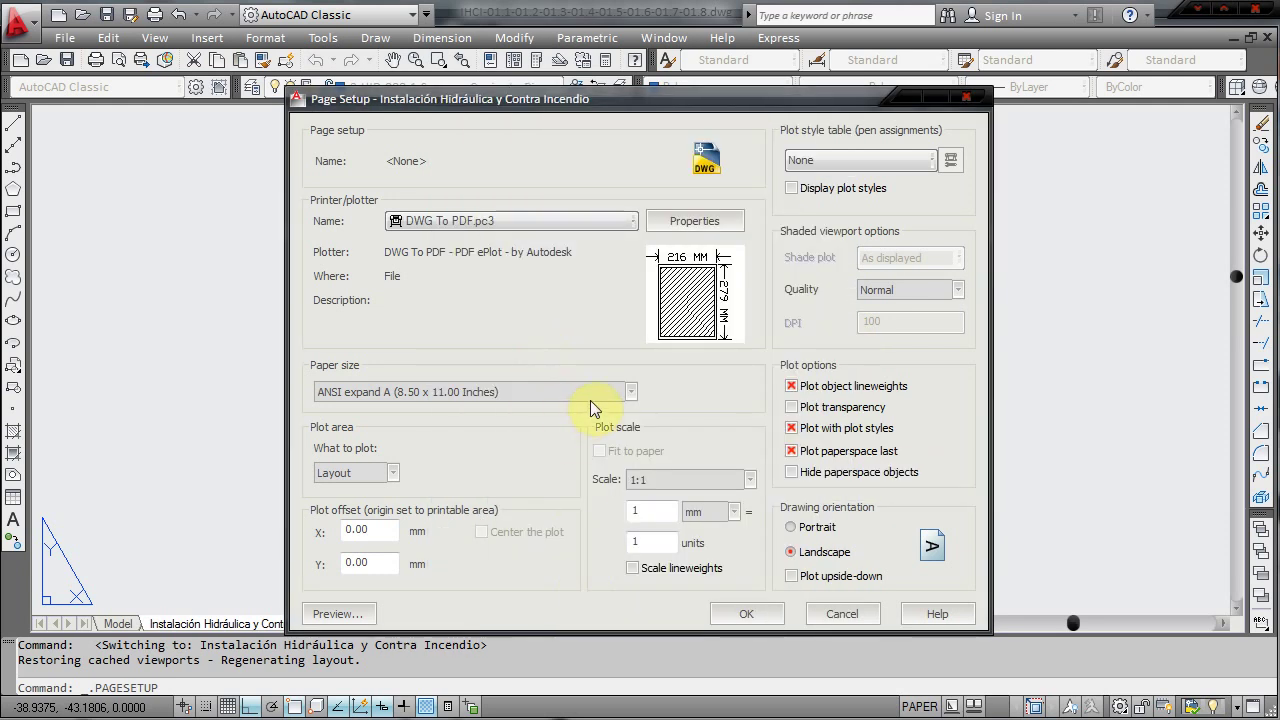
- Apply pliego 90x60cm paper and the Grayscale.ctb plot style table to the layout
{"action": "left_click", "coordinate": [630, 391]}
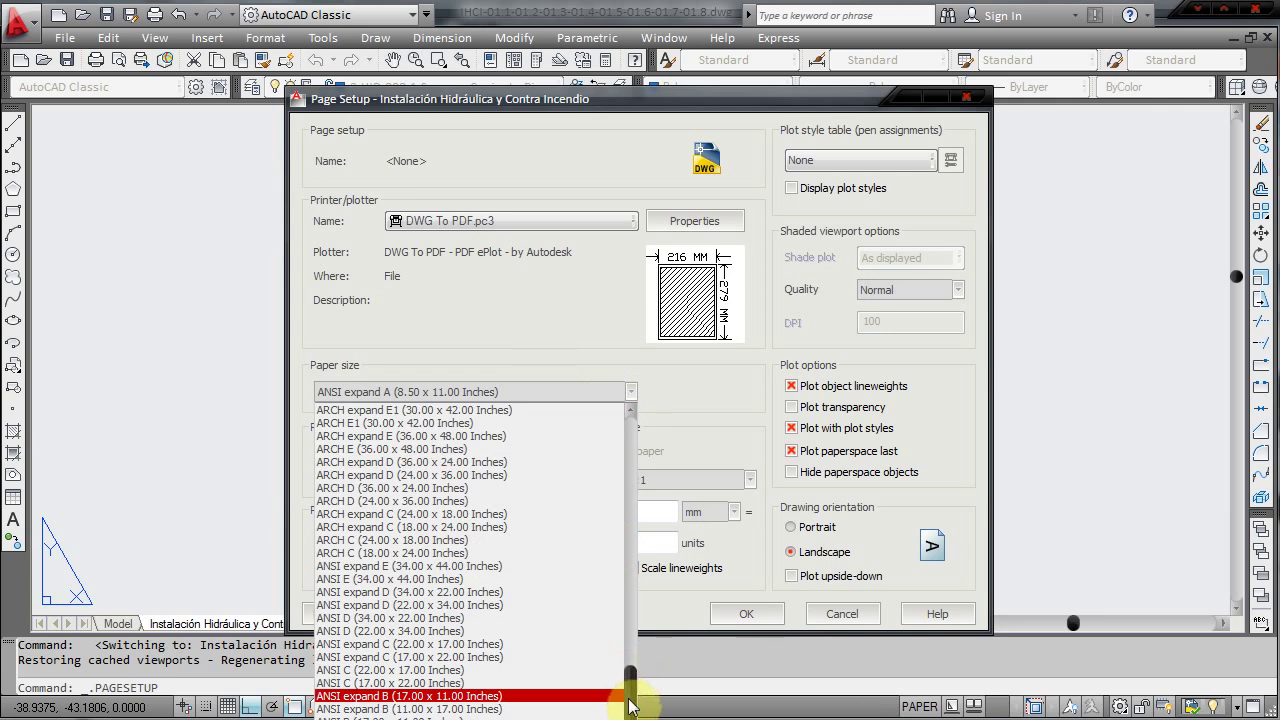
{"action": "scroll", "coordinate": [650, 440], "scroll_direction": "up", "scroll_amount": 2}
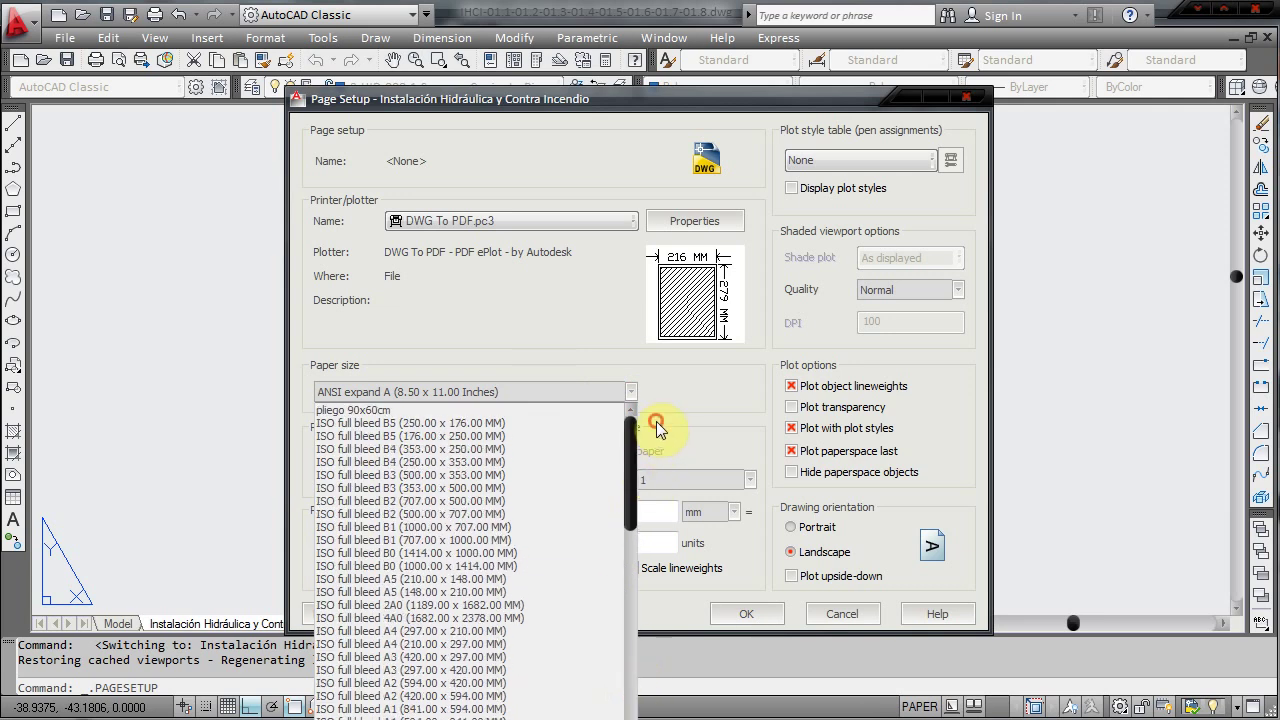
{"action": "left_click", "coordinate": [438, 408]}
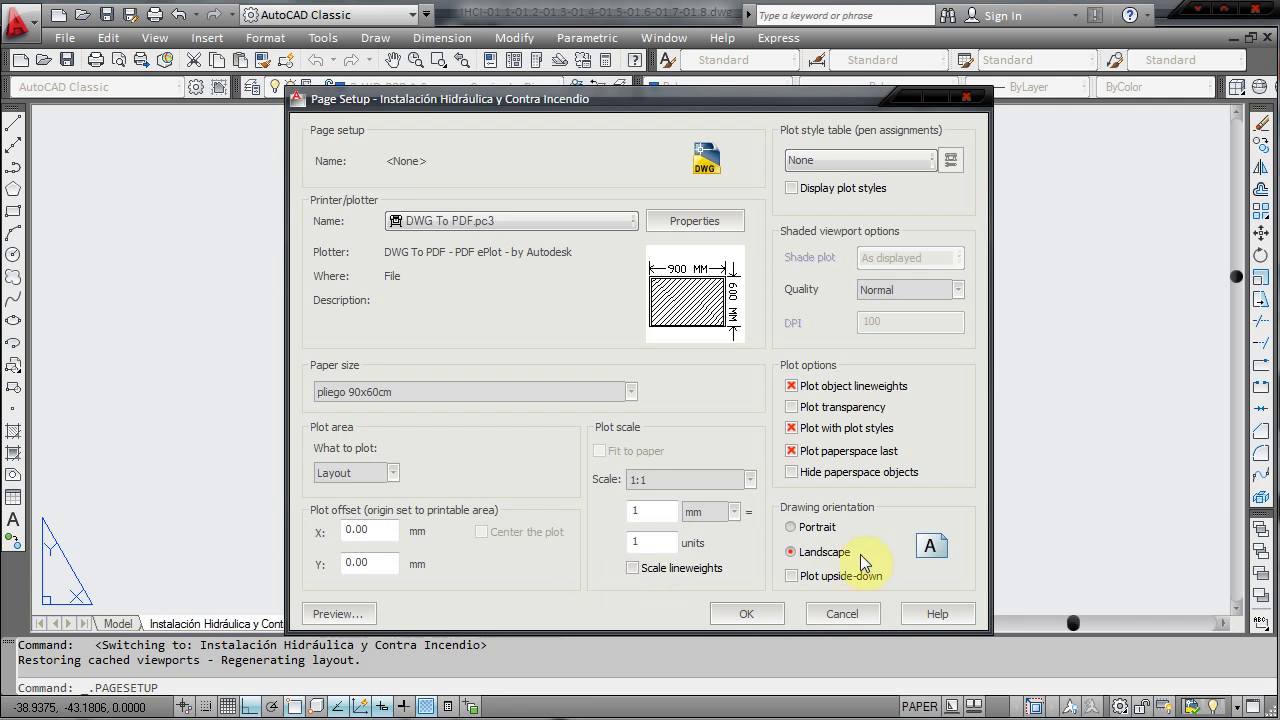
{"action": "left_click", "coordinate": [878, 159]}
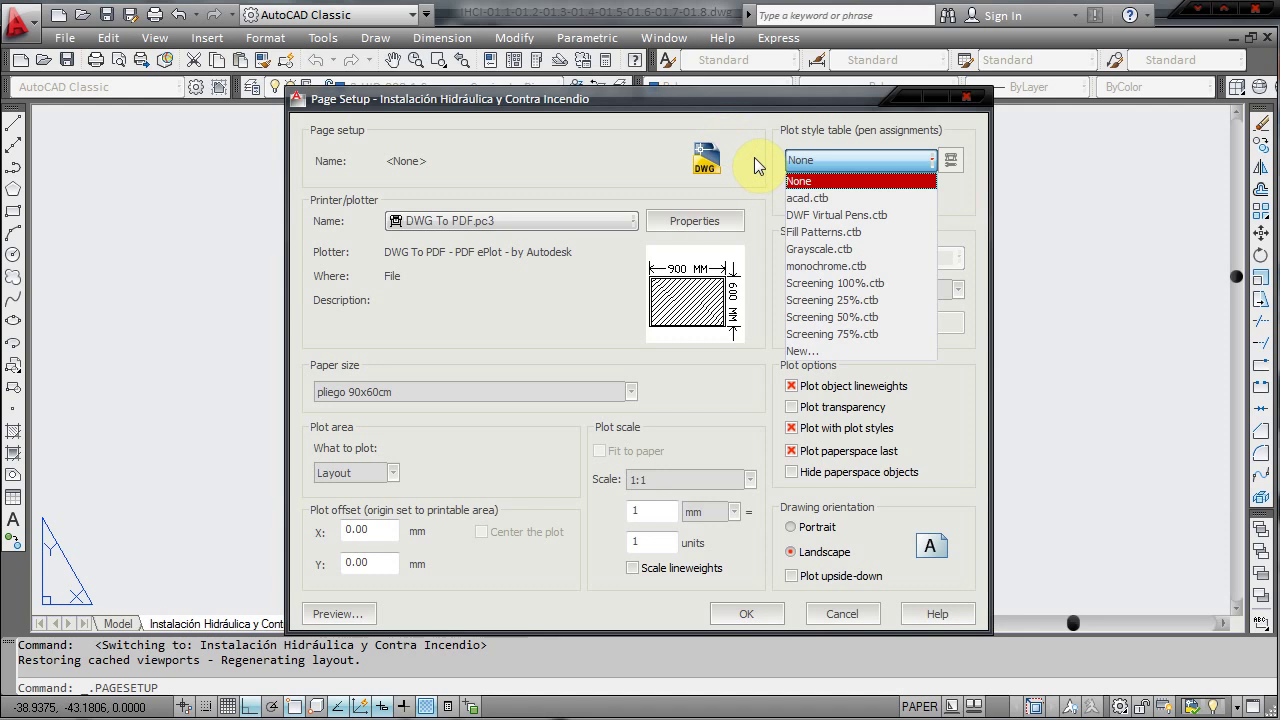
{"action": "left_click", "coordinate": [897, 246]}
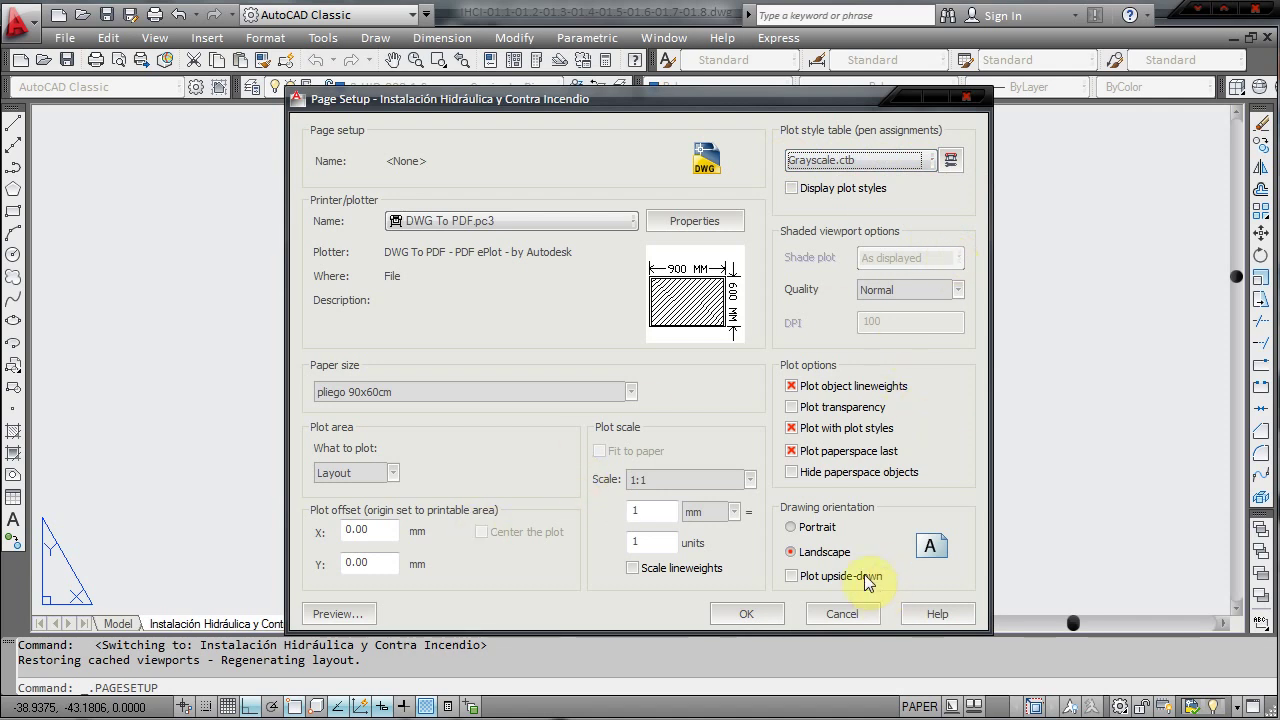
{"action": "left_click", "coordinate": [752, 613]}
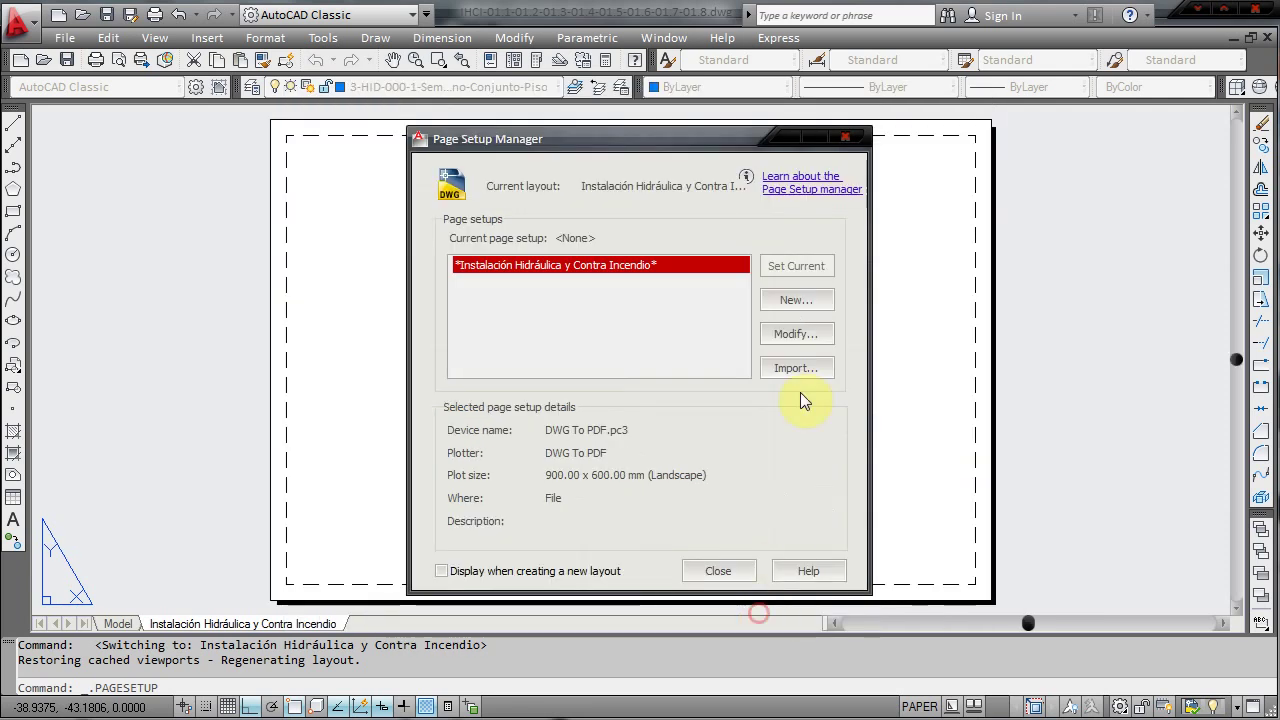
- Close Page Setup Manager and measure the layout sheet with DIST, about 900 by 600 units
{"action": "left_click", "coordinate": [719, 568]}
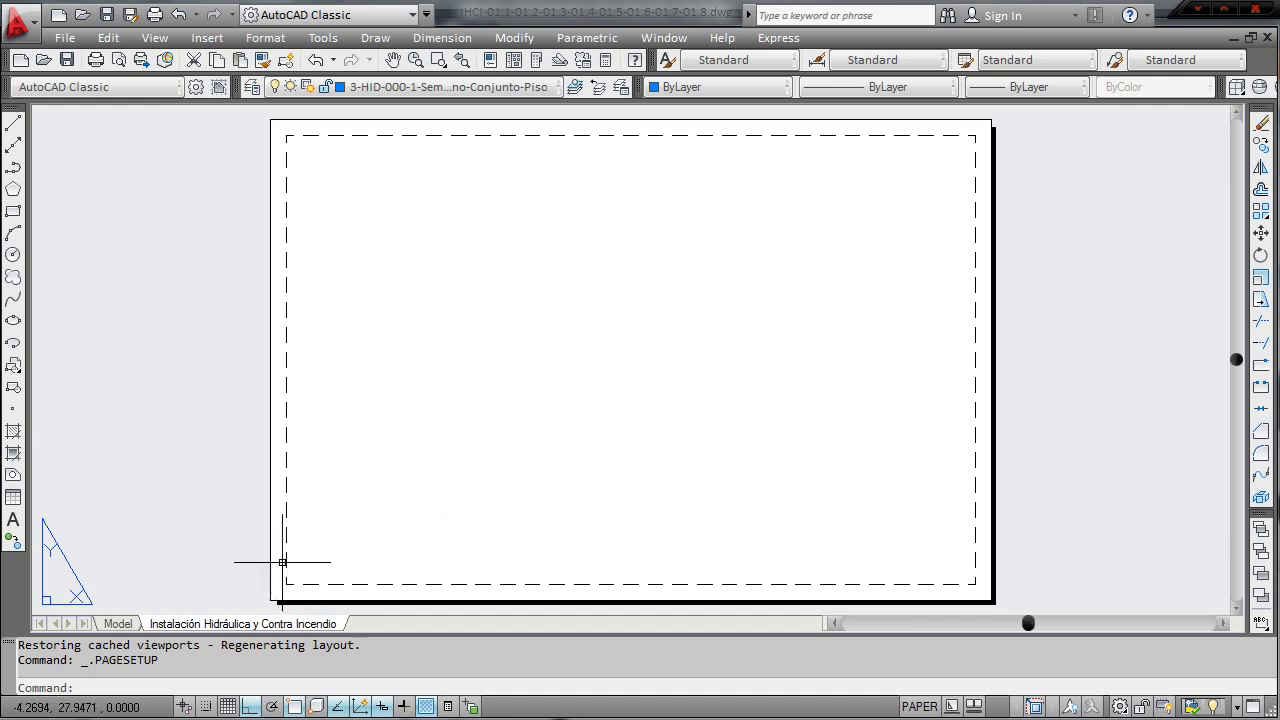
{"action": "type", "text": "dist"}
{"action": "key", "text": "Return"}
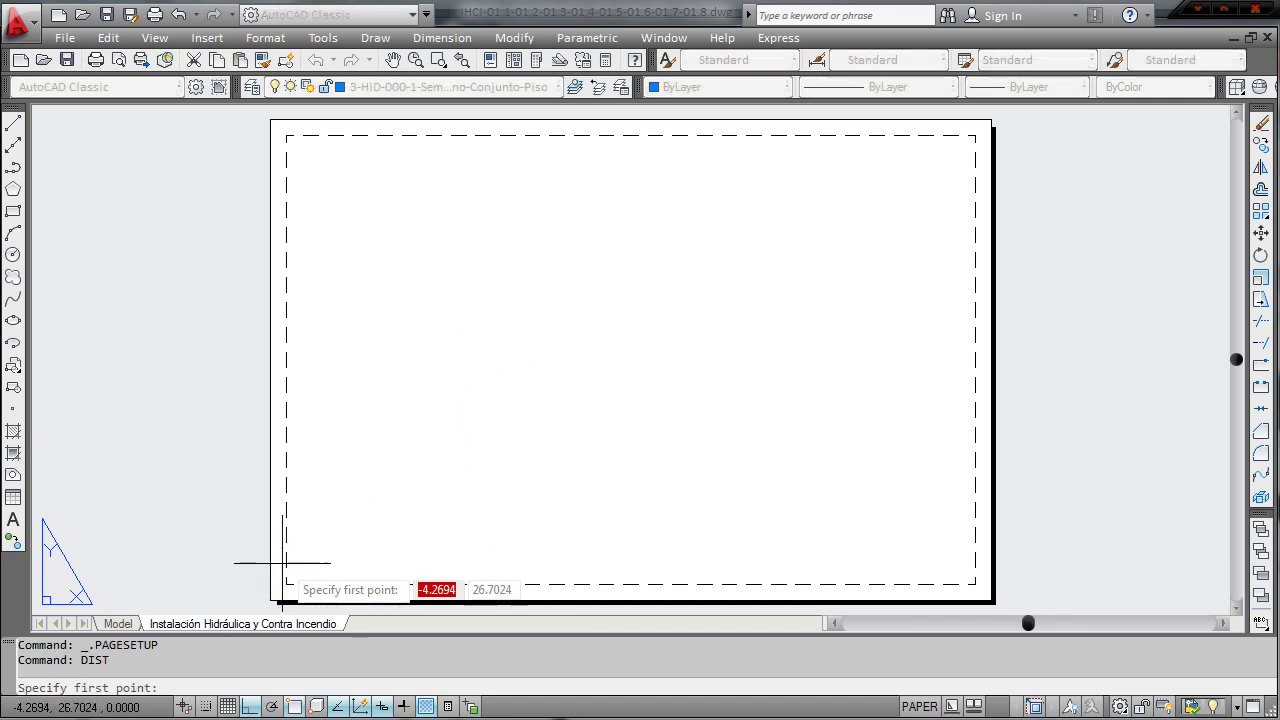
{"action": "left_click", "coordinate": [270, 541]}
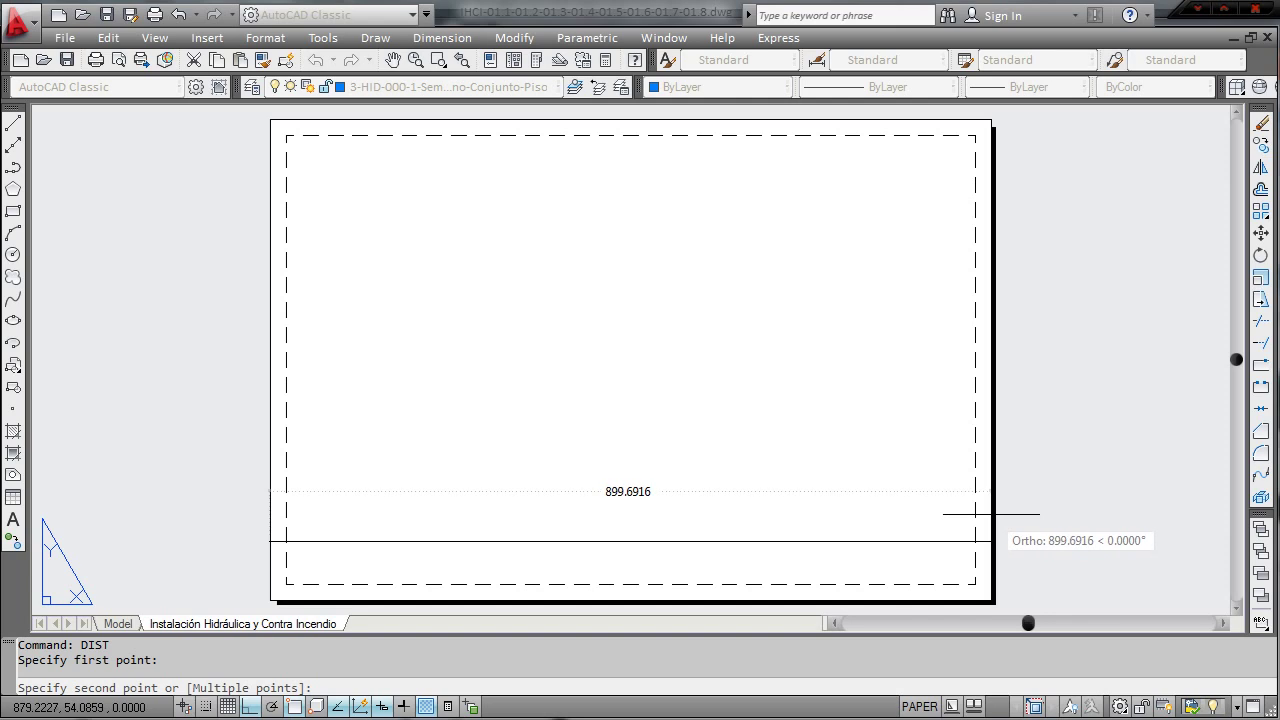
{"action": "key", "text": "Escape"}
{"action": "key", "text": "Return"}
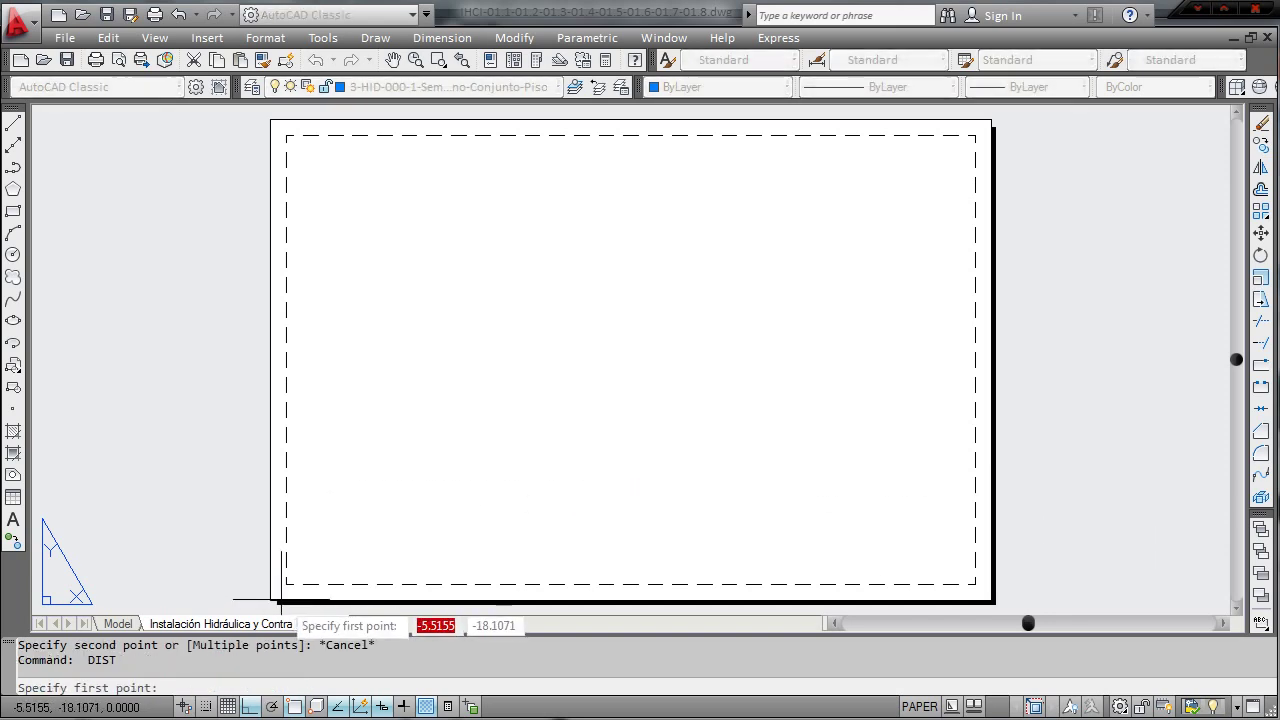
{"action": "left_click", "coordinate": [282, 600]}
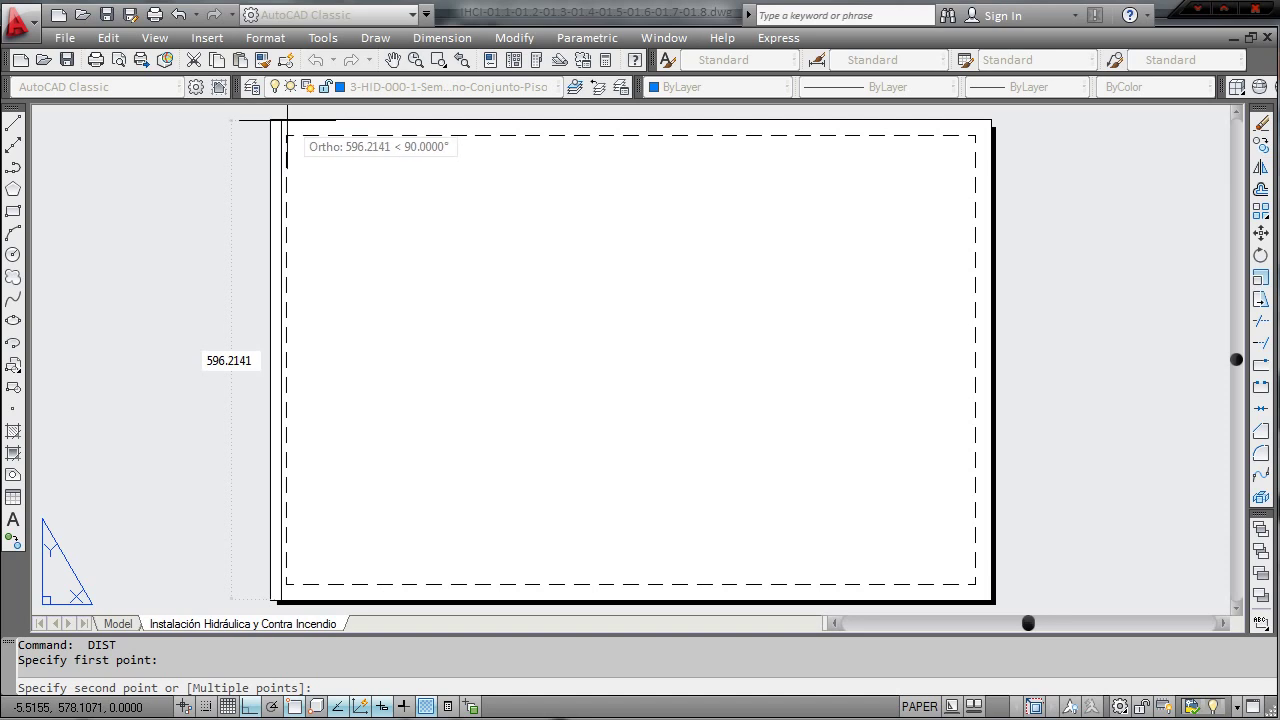
{"action": "scroll", "coordinate": [289, 120], "scroll_direction": "up", "scroll_amount": 2}
{"action": "scroll", "coordinate": [271, 113], "scroll_direction": "up", "scroll_amount": 1}
{"action": "key", "text": "Escape"}
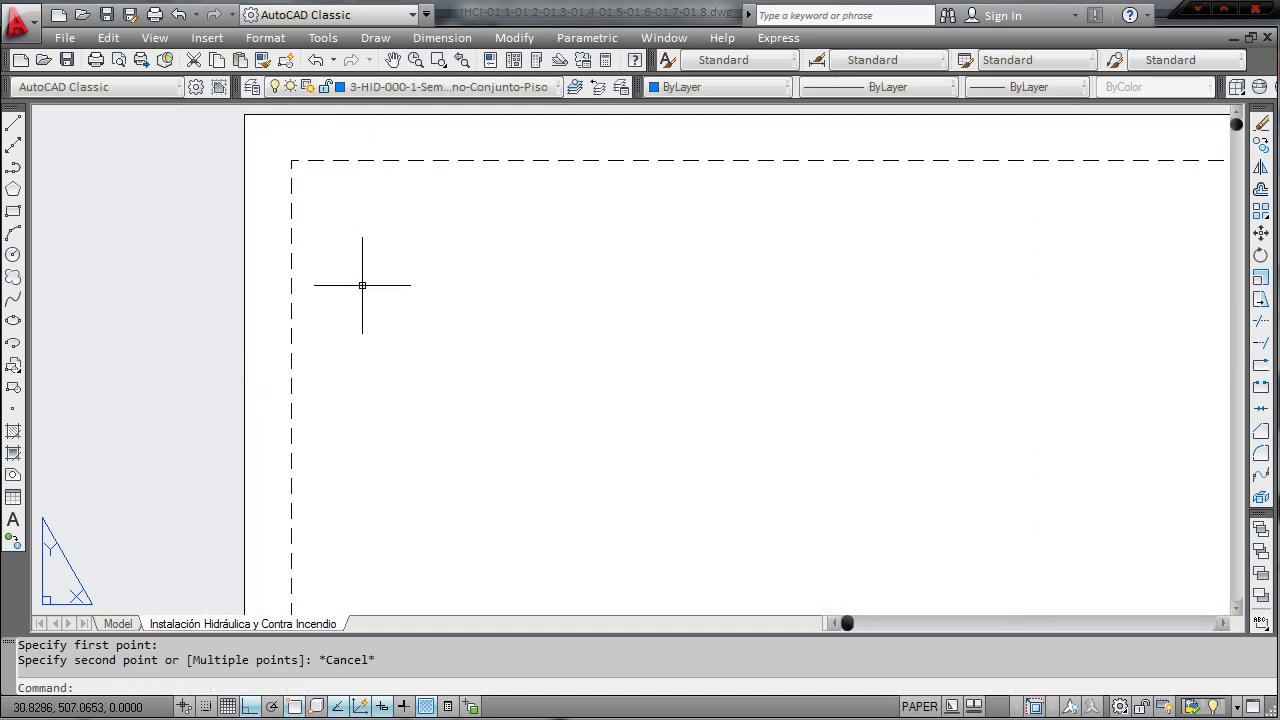
{"action": "scroll", "coordinate": [364, 300], "scroll_direction": "down", "scroll_amount": 1}
{"action": "left_click", "coordinate": [458, 325]}
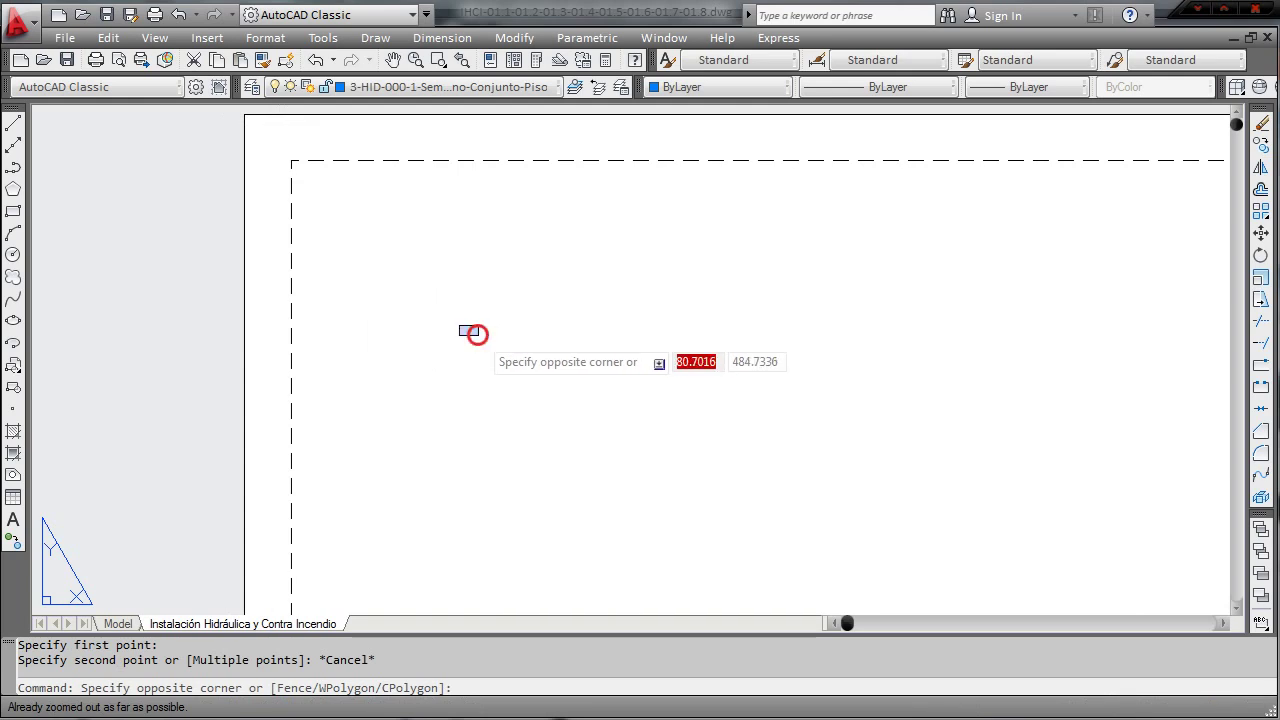
{"action": "left_click", "coordinate": [468, 331]}
- Zoom to extents, then move to Model space and pan across the hydraulic plan sheets
{"action": "type", "text": "z"}
{"action": "key", "text": "Return"}
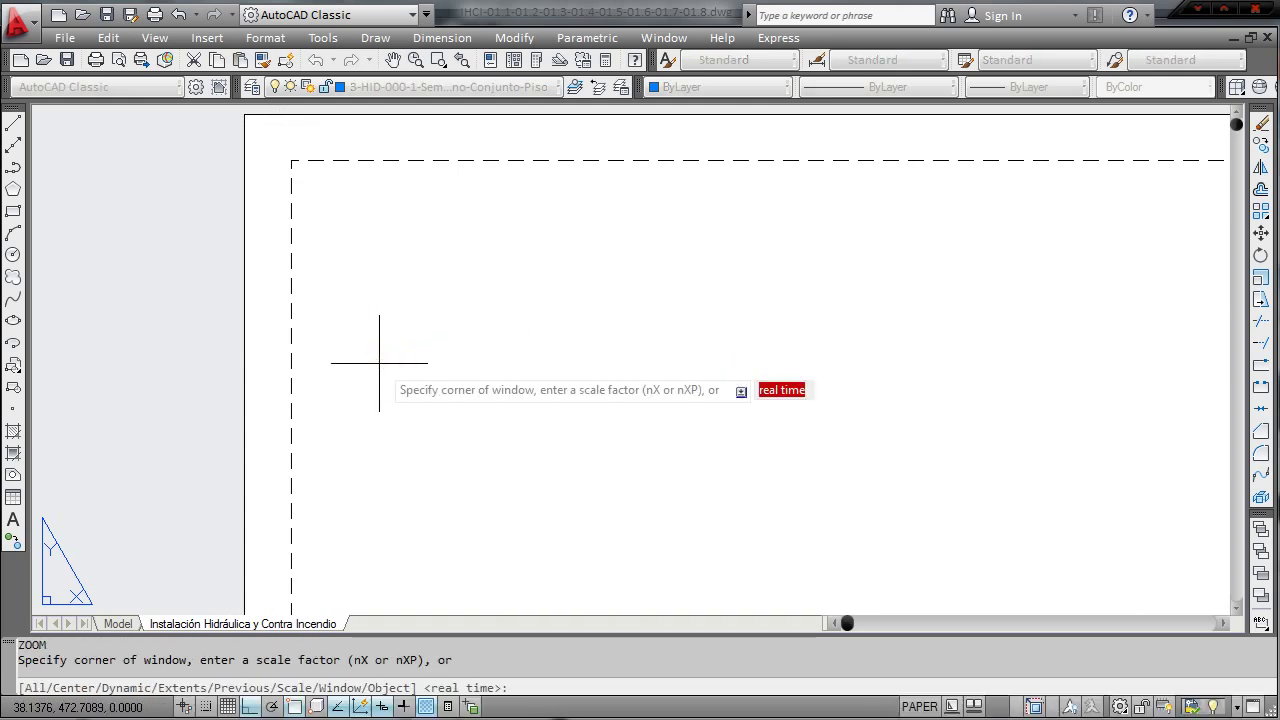
{"action": "type", "text": "e"}
{"action": "key", "text": "Return"}
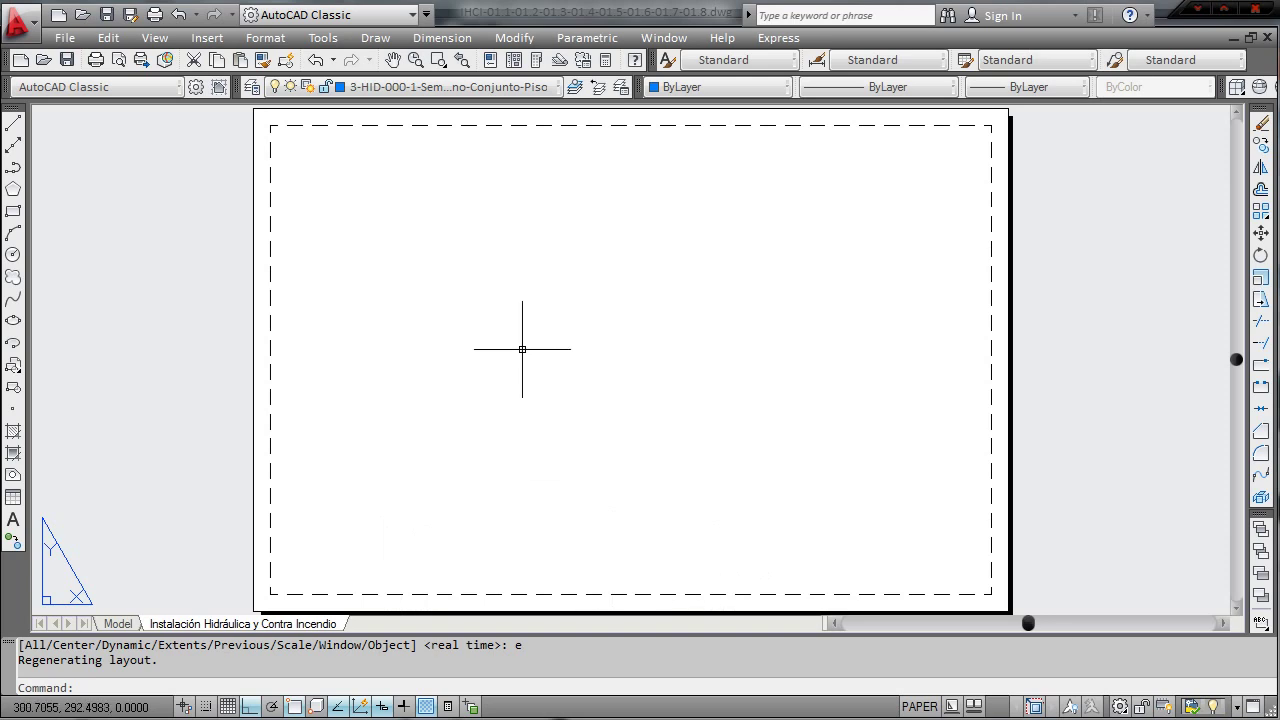
{"action": "left_click", "coordinate": [117, 623]}
{"action": "scroll", "coordinate": [560, 500], "scroll_direction": "down", "scroll_amount": 3}
{"action": "middle_click_drag", "start_coordinate": [564, 514], "coordinate": [730, 514]}
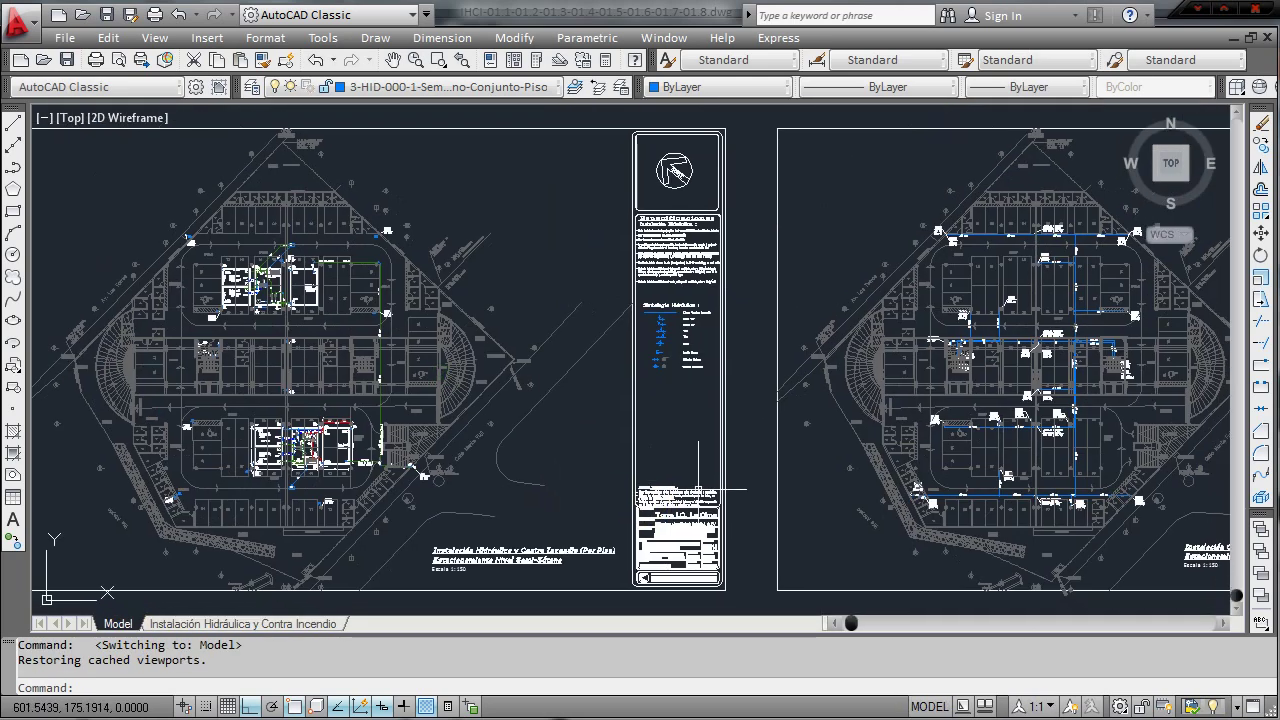
- Copy the window-selected model-space title block to the clipboard via Edit > Copy, then return to the Instalación Hidráulica y Contra Incendio layout
{"action": "scroll", "coordinate": [706, 503], "scroll_direction": "down", "scroll_amount": 3}
{"action": "left_click", "coordinate": [731, 569]}
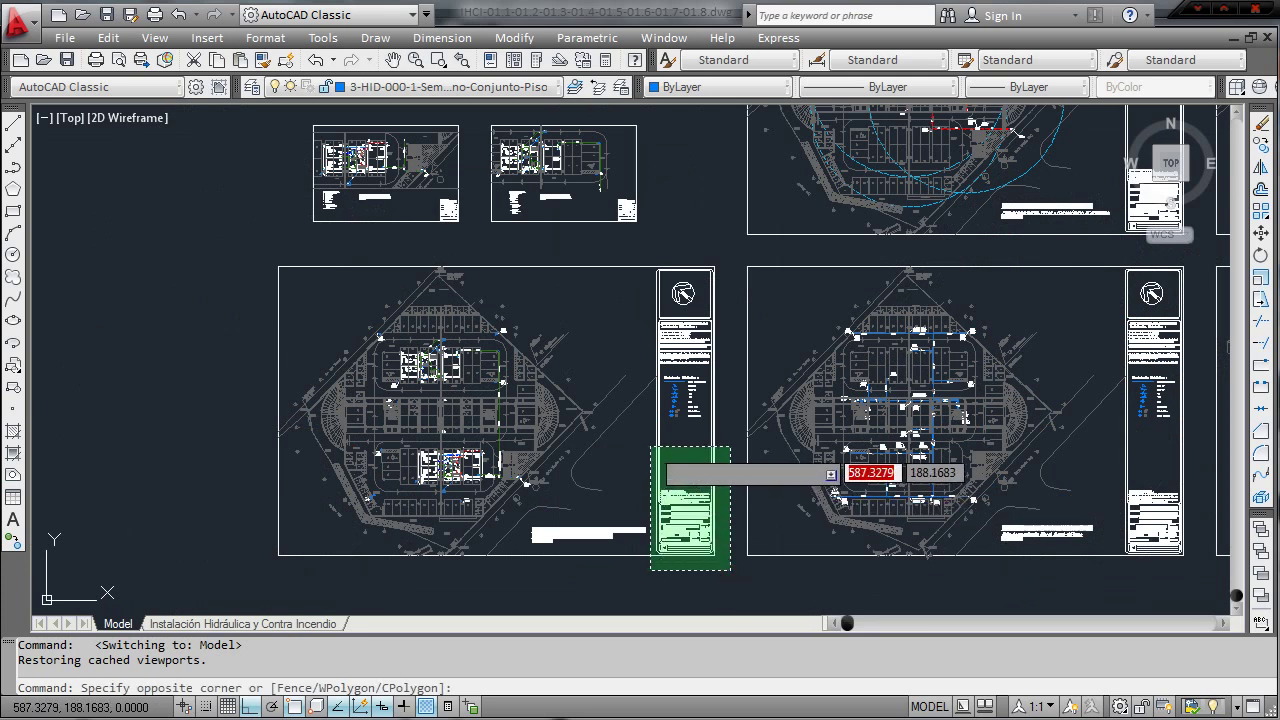
{"action": "left_click", "coordinate": [645, 440]}
{"action": "scroll", "coordinate": [675, 371], "scroll_direction": "up", "scroll_amount": 3}
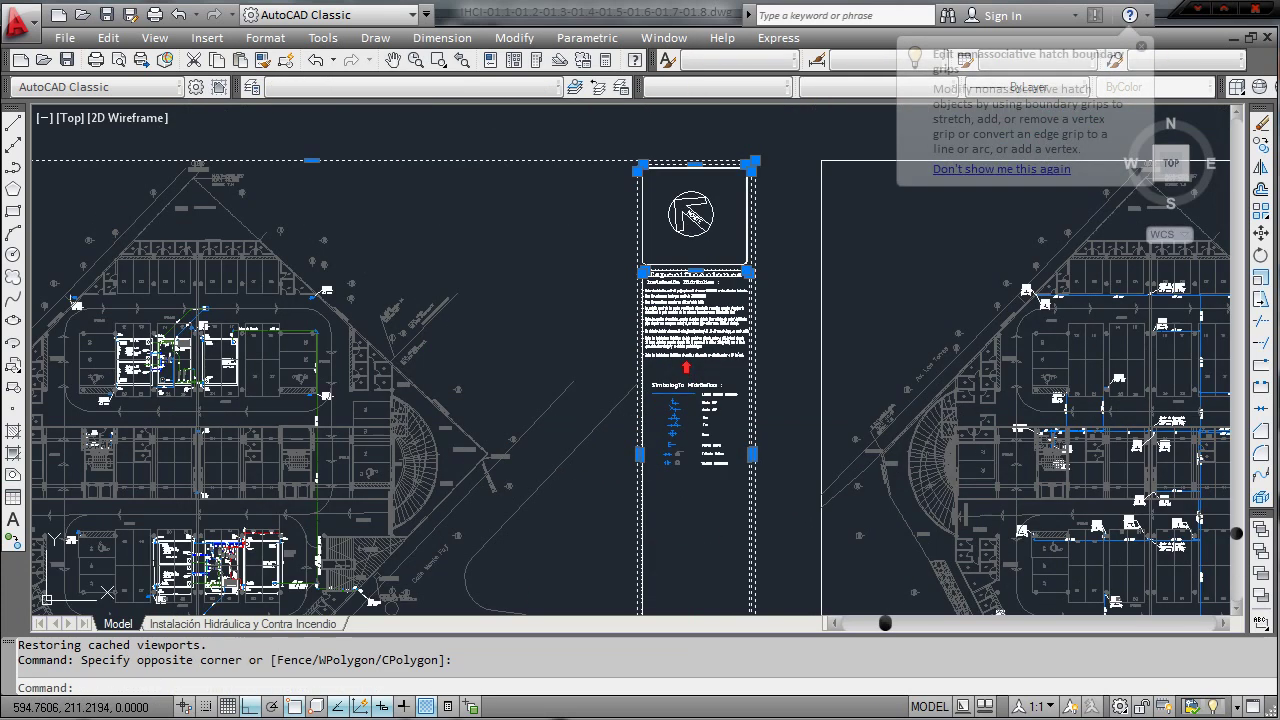
{"action": "left_click", "coordinate": [626, 138]}
{"action": "left_click", "coordinate": [780, 523]}
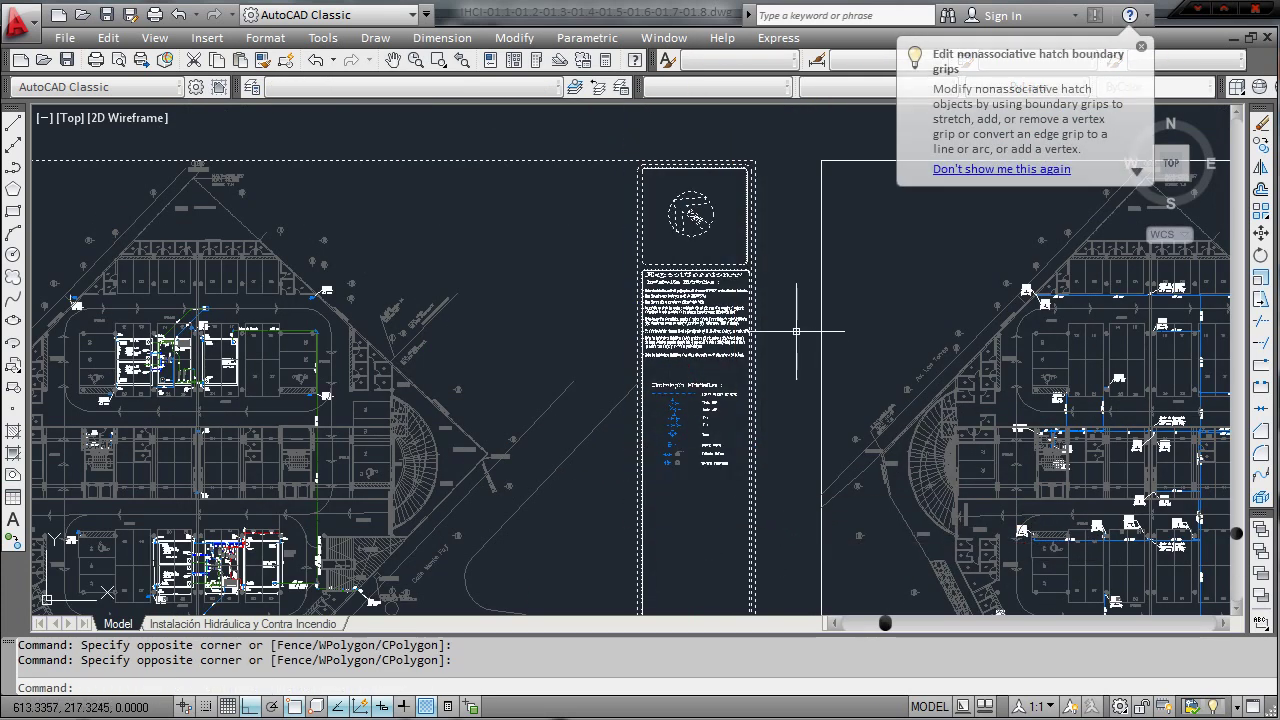
{"action": "left_click", "coordinate": [118, 38]}
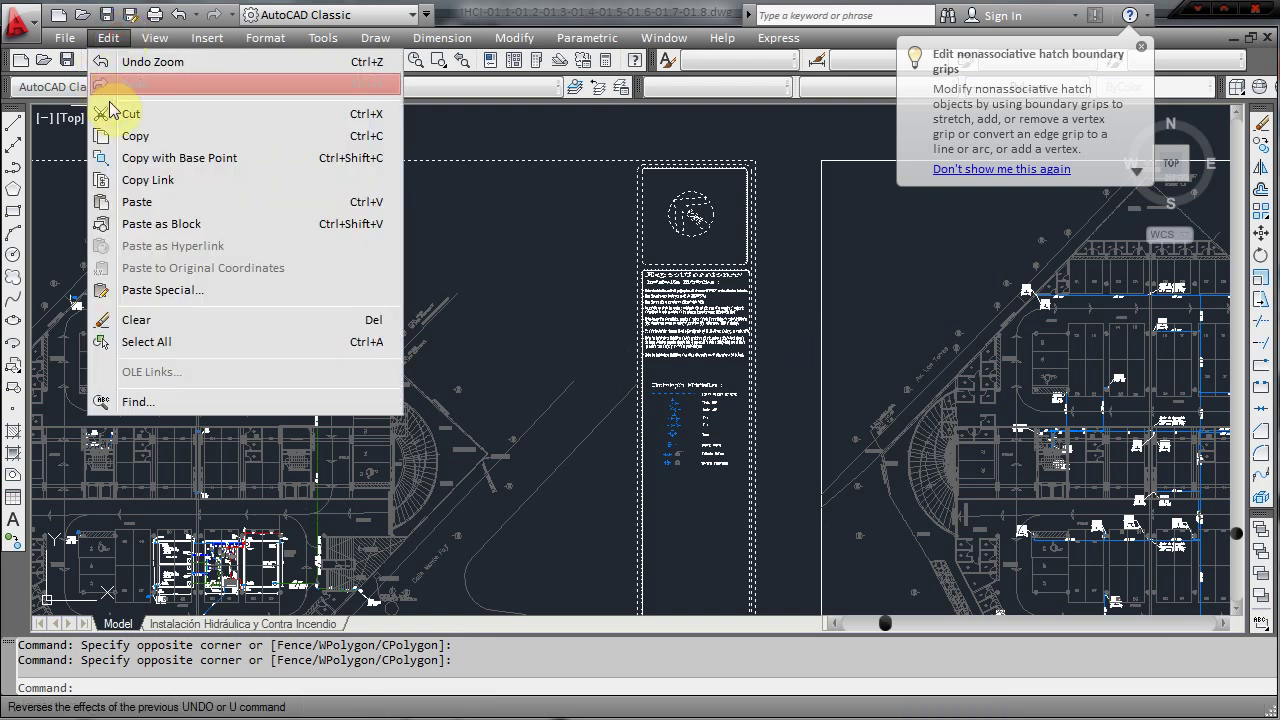
{"action": "left_click", "coordinate": [130, 134]}
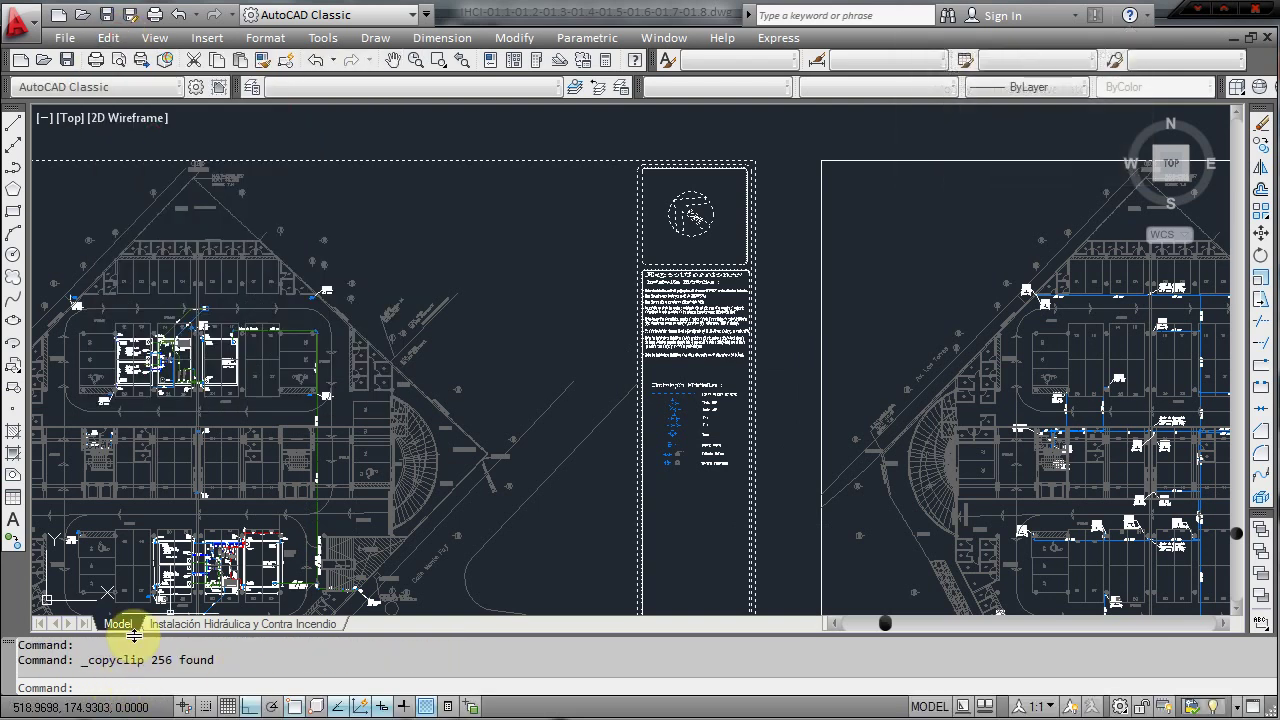
{"action": "left_click", "coordinate": [175, 623]}
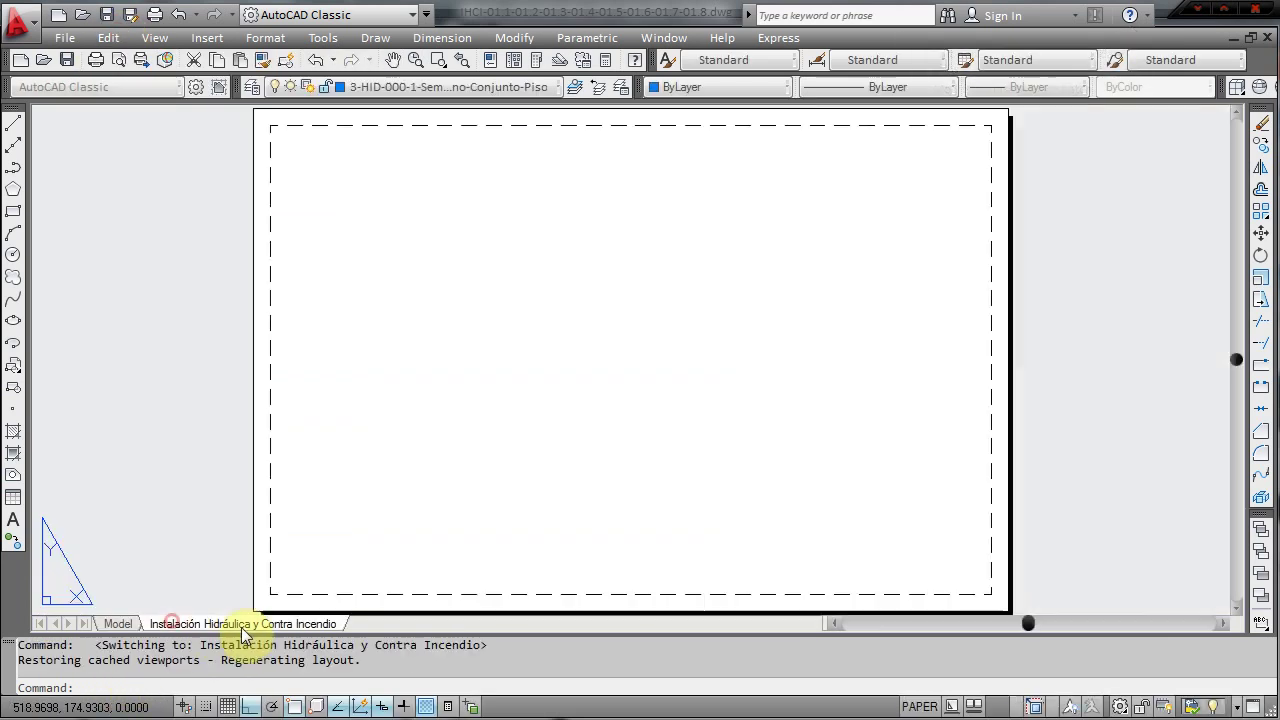
- Paste the copied title block with its insertion point on the sheet's lower-left corner
{"action": "left_click", "coordinate": [108, 37]}
{"action": "left_click", "coordinate": [166, 206]}
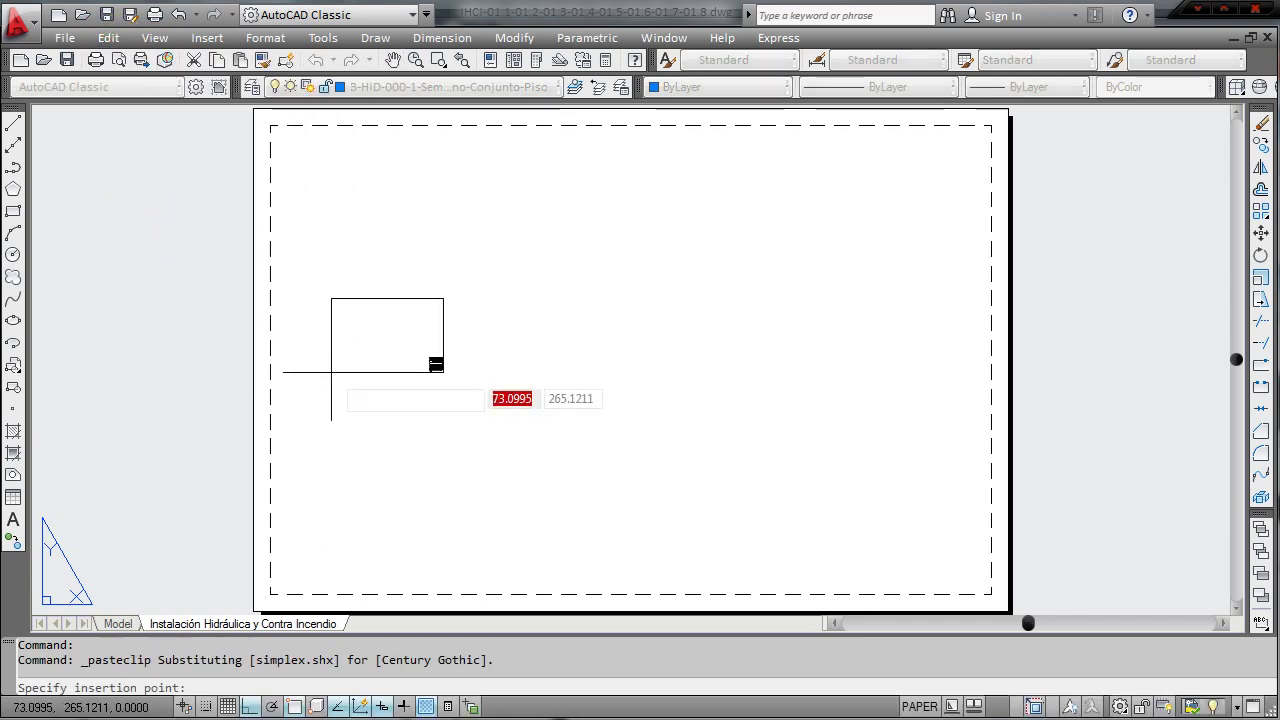
{"action": "scroll", "coordinate": [280, 591], "scroll_direction": "up", "scroll_amount": 2}
{"action": "scroll", "coordinate": [273, 597], "scroll_direction": "up", "scroll_amount": 2}
{"action": "middle_click_drag", "start_coordinate": [273, 597], "coordinate": [286, 423]}
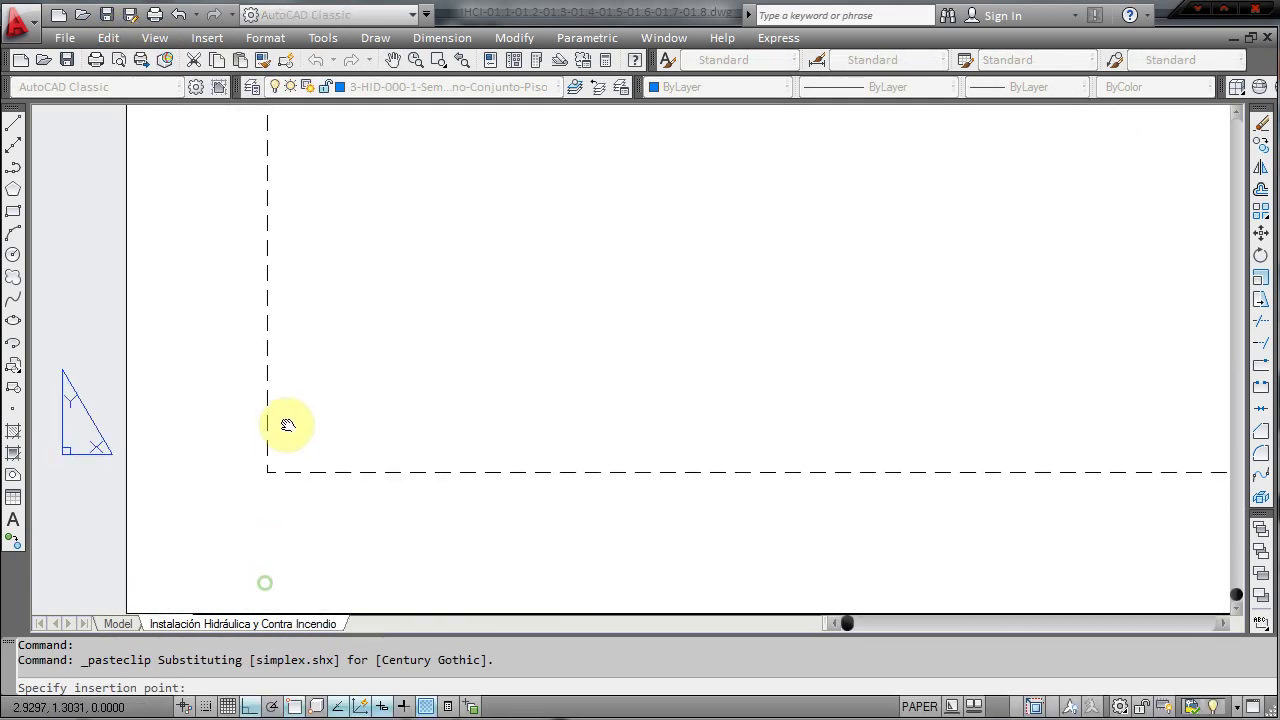
{"action": "scroll", "coordinate": [201, 488], "scroll_direction": "up", "scroll_amount": 2}
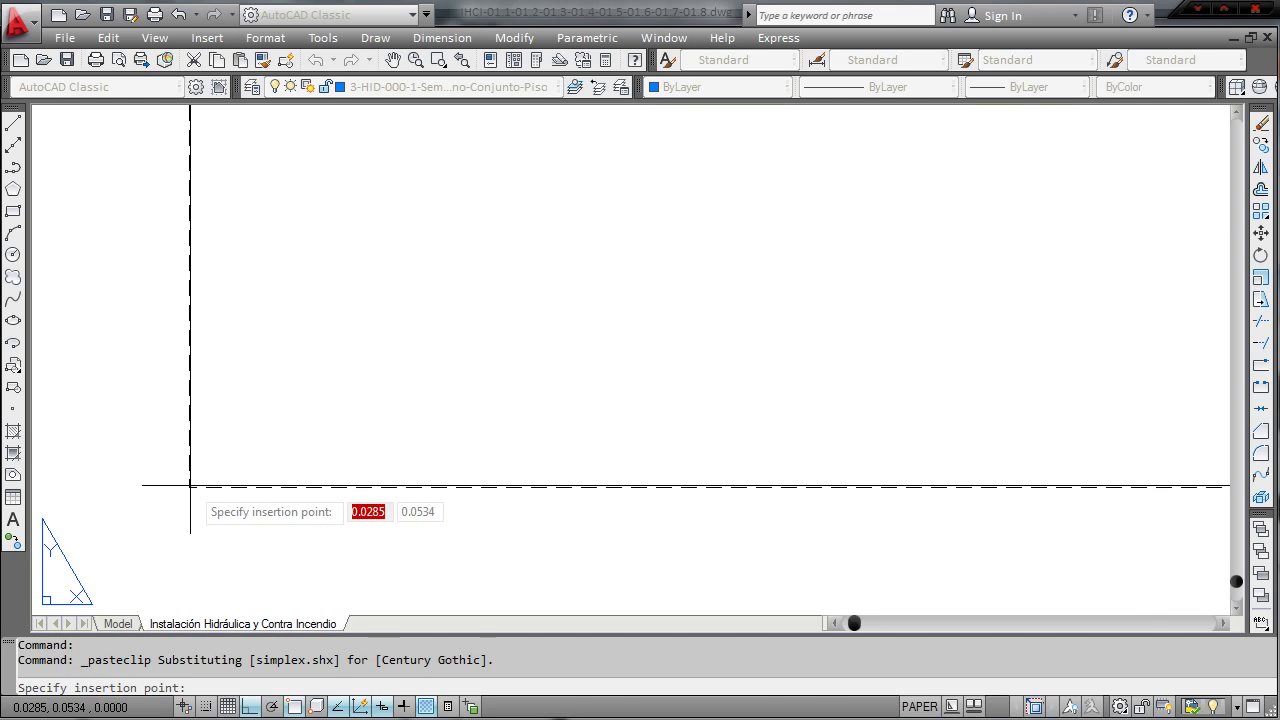
{"action": "left_click", "coordinate": [190, 485]}
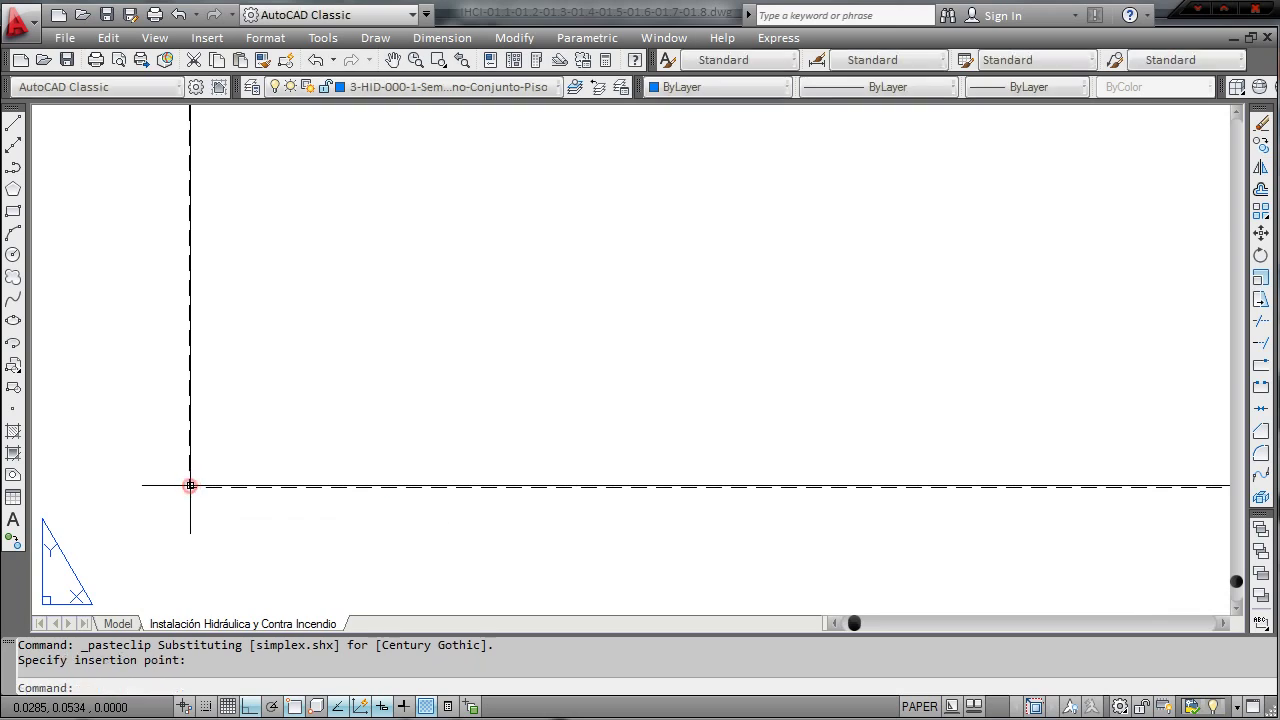
{"action": "scroll", "coordinate": [426, 366], "scroll_direction": "down", "scroll_amount": 4}
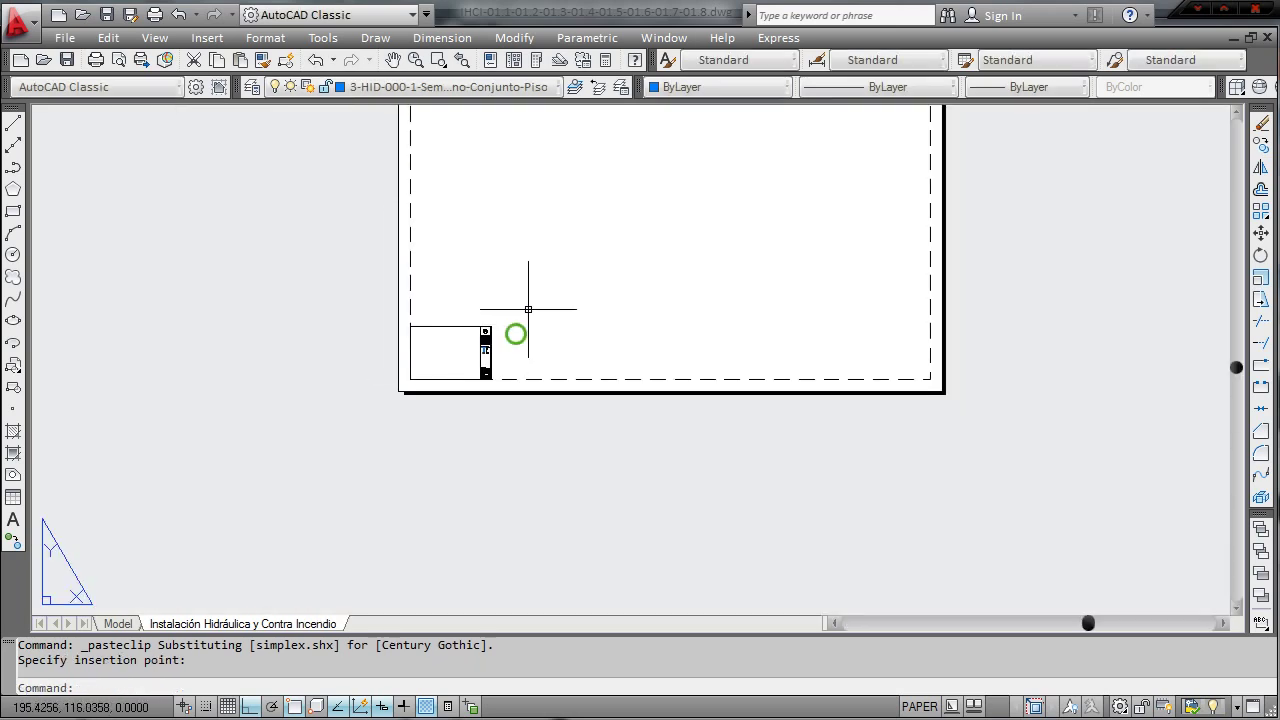
{"action": "mouse_move", "coordinate": [528, 309]}
{"action": "middle_mouse_down"}
{"action": "mouse_move", "coordinate": [365, 440]}
{"action": "mouse_move", "coordinate": [325, 425]}
{"action": "mouse_move", "coordinate": [300, 443]}
{"action": "middle_mouse_up"}
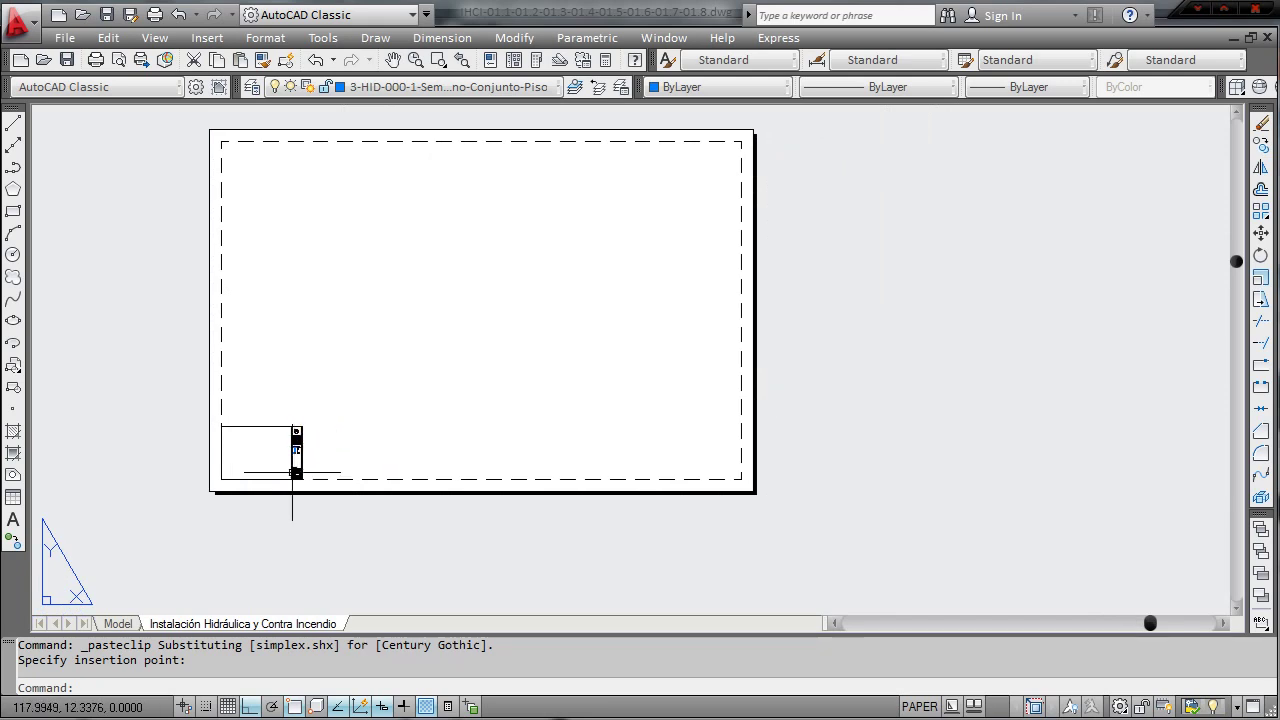
{"action": "scroll", "coordinate": [292, 472], "scroll_direction": "up", "scroll_amount": 1}
{"action": "scroll", "coordinate": [414, 357], "scroll_direction": "down", "scroll_amount": 2}
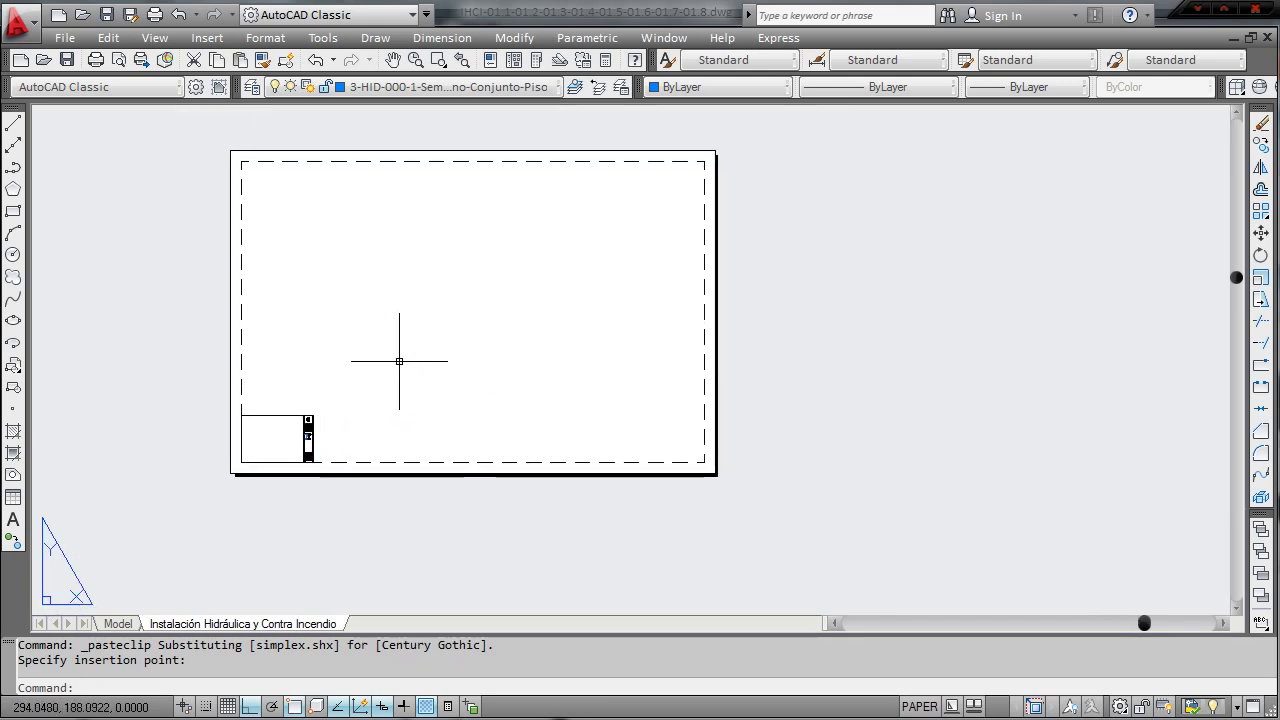
{"action": "scroll", "coordinate": [399, 361], "scroll_direction": "up", "scroll_amount": 2}
{"action": "middle_click_drag", "start_coordinate": [437, 337], "coordinate": [412, 395]}
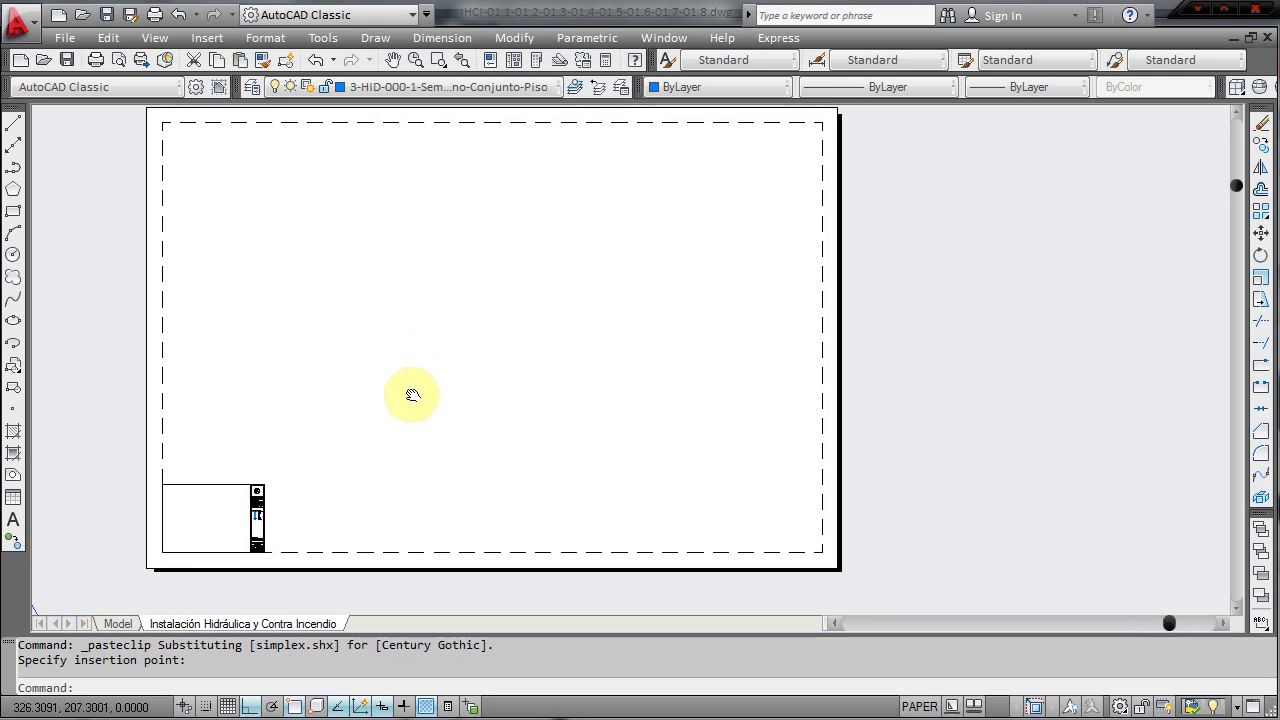
{"action": "left_click", "coordinate": [147, 450]}
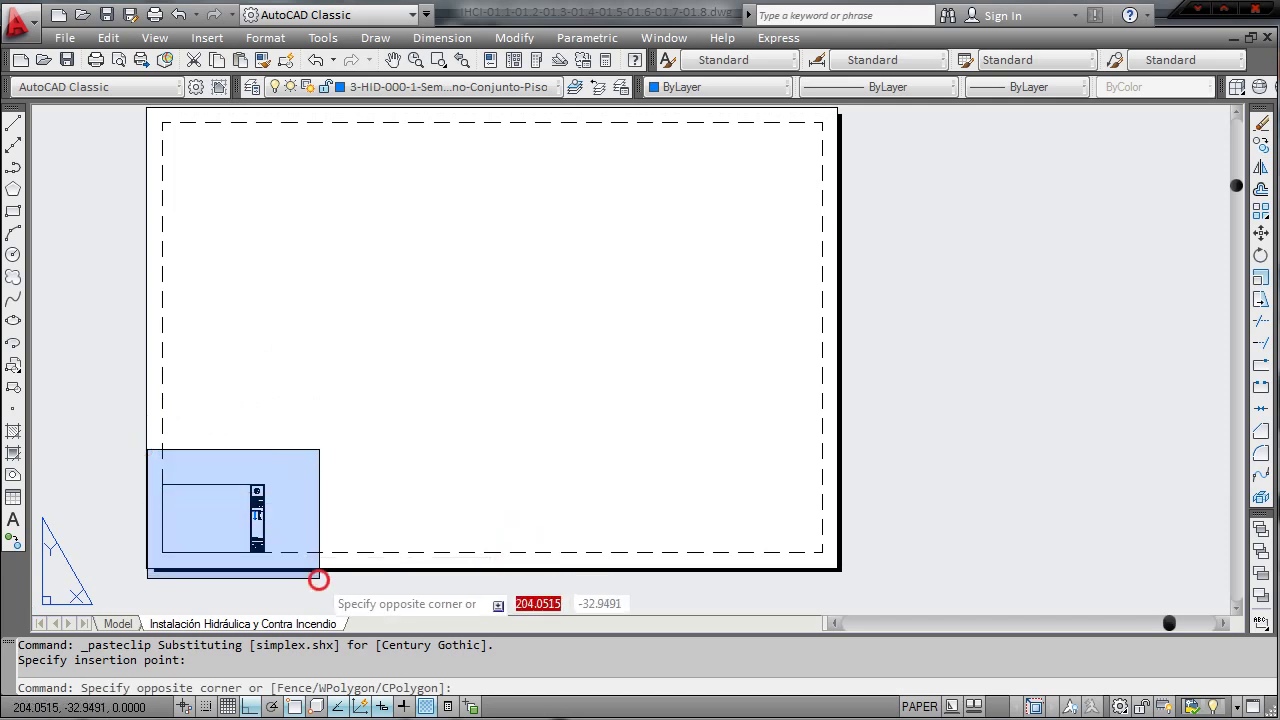
- Start scaling the pasted title block with SC, using its lower-left corner as the base point
{"action": "left_click", "coordinate": [318, 579]}
{"action": "scroll", "coordinate": [157, 549], "scroll_direction": "up", "scroll_amount": 3}
{"action": "scroll", "coordinate": [240, 509], "scroll_direction": "up", "scroll_amount": 2}
{"action": "scroll", "coordinate": [196, 518], "scroll_direction": "up", "scroll_amount": 1}
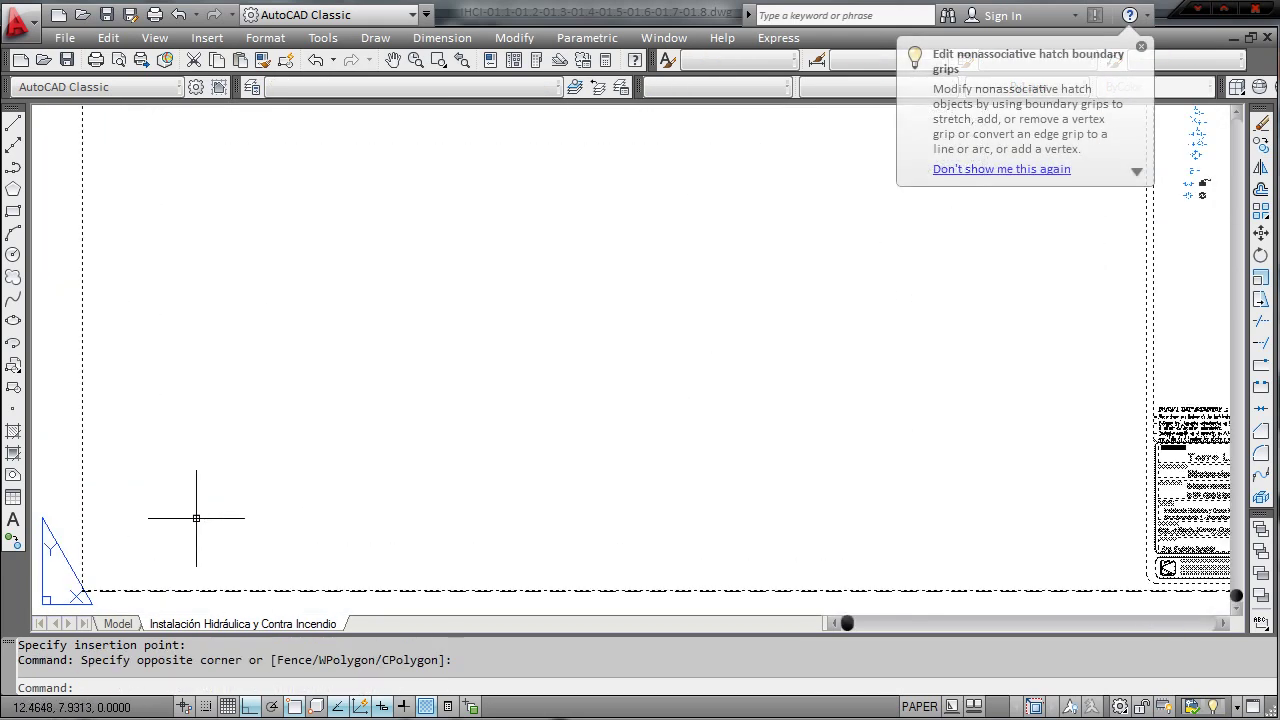
{"action": "type", "text": "s"}
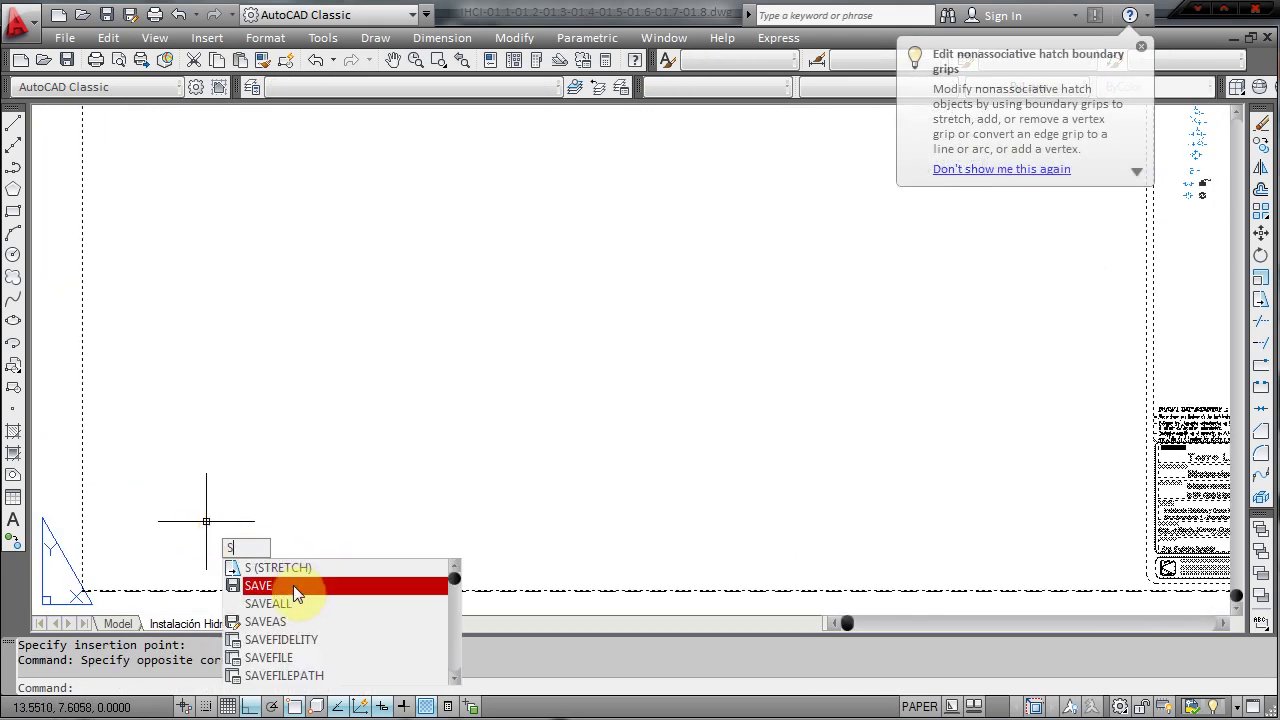
{"action": "type", "text": "c"}
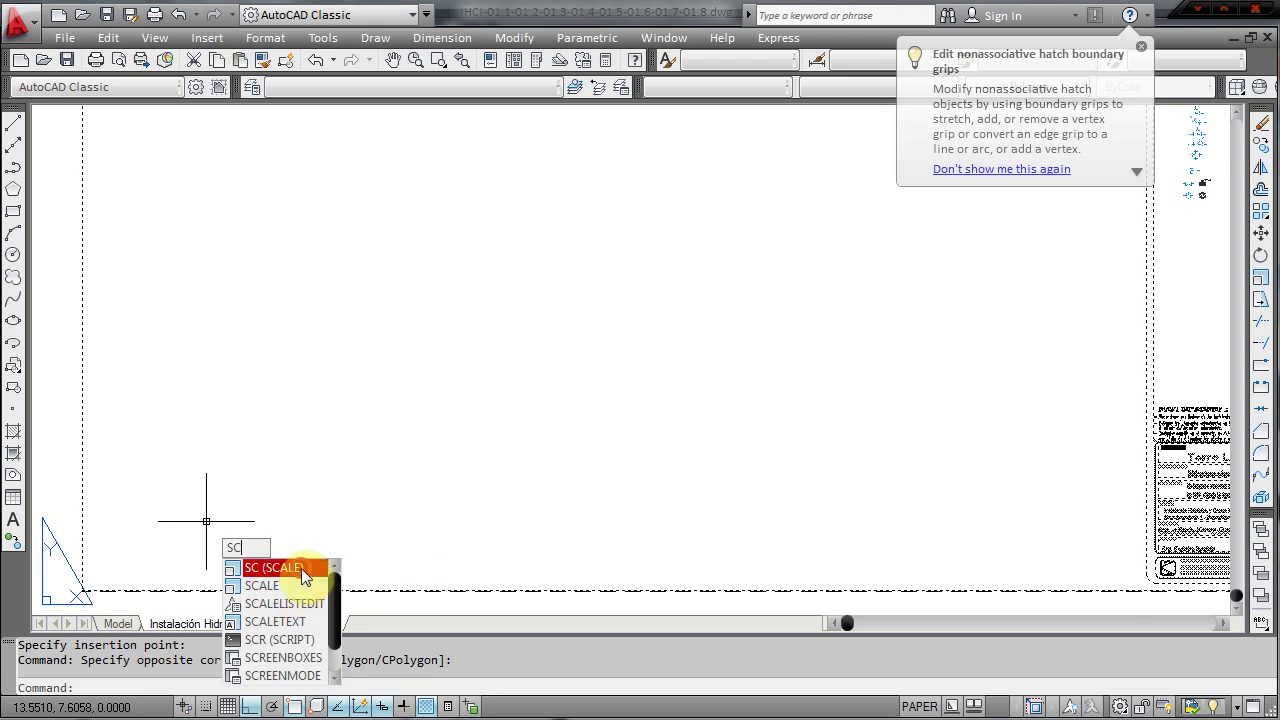
{"action": "left_click", "coordinate": [301, 568]}
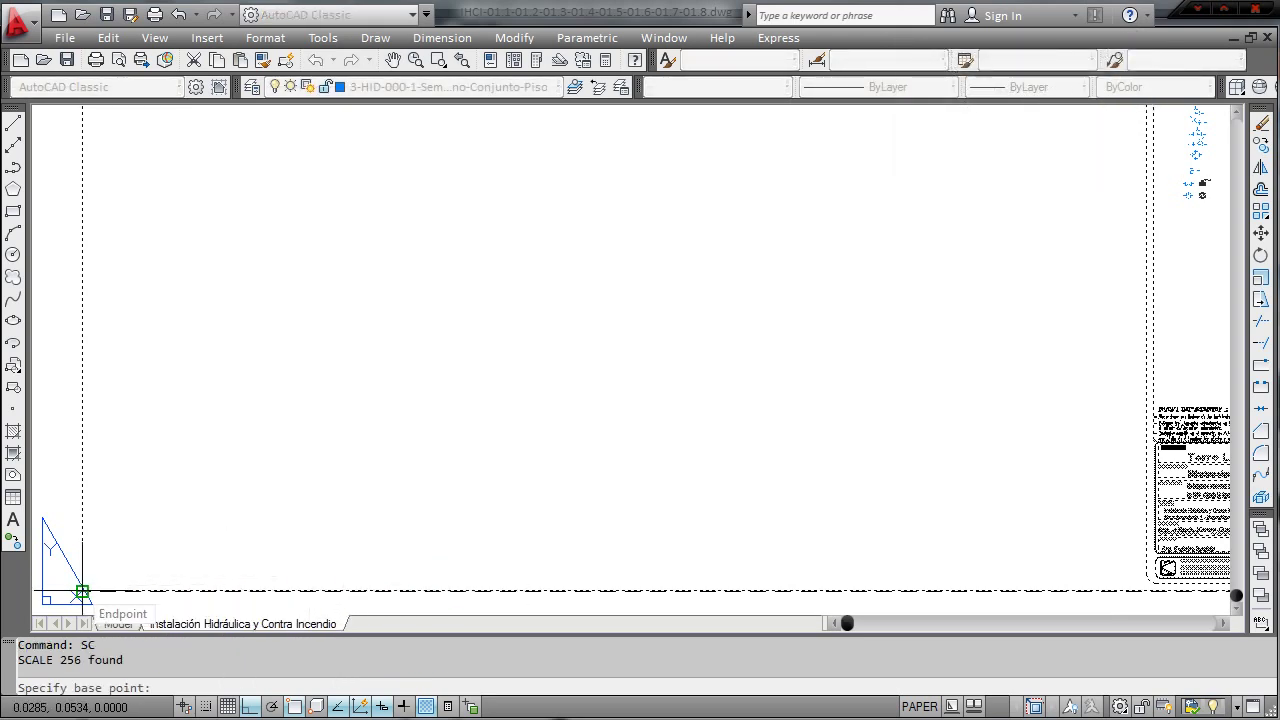
{"action": "left_click", "coordinate": [82, 592]}
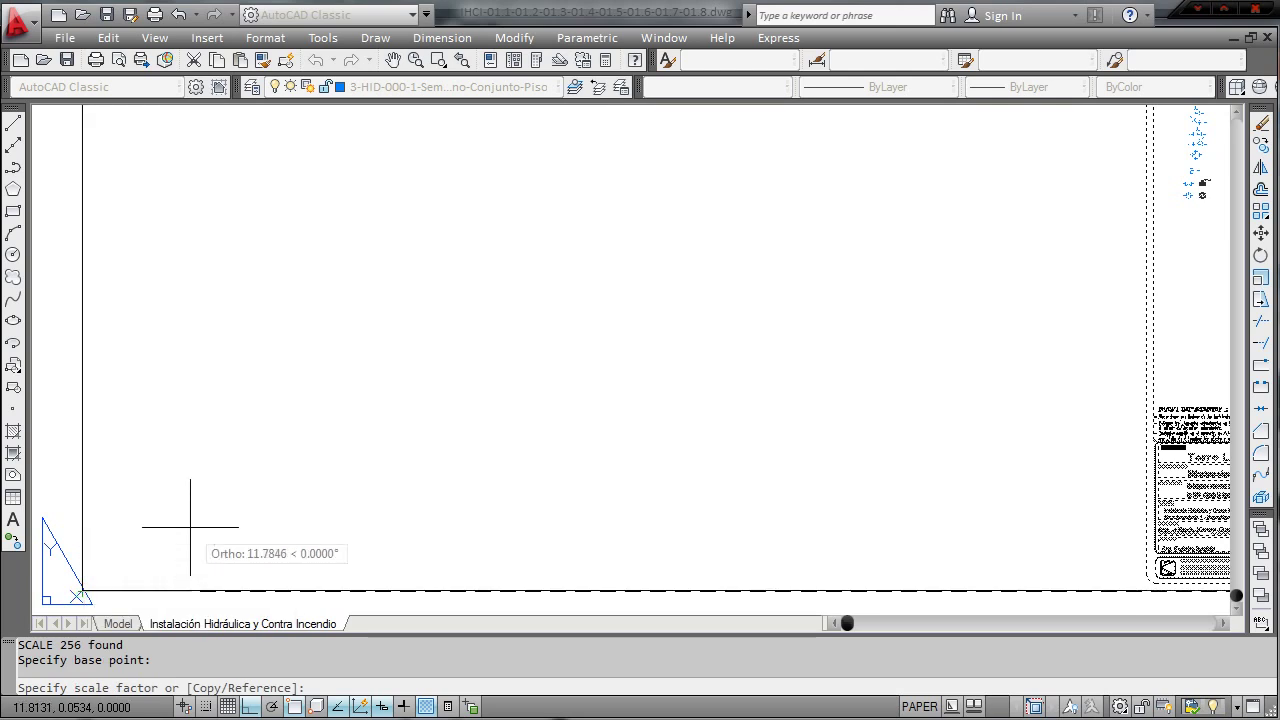
{"action": "scroll", "coordinate": [192, 530], "scroll_direction": "down", "scroll_amount": 2}
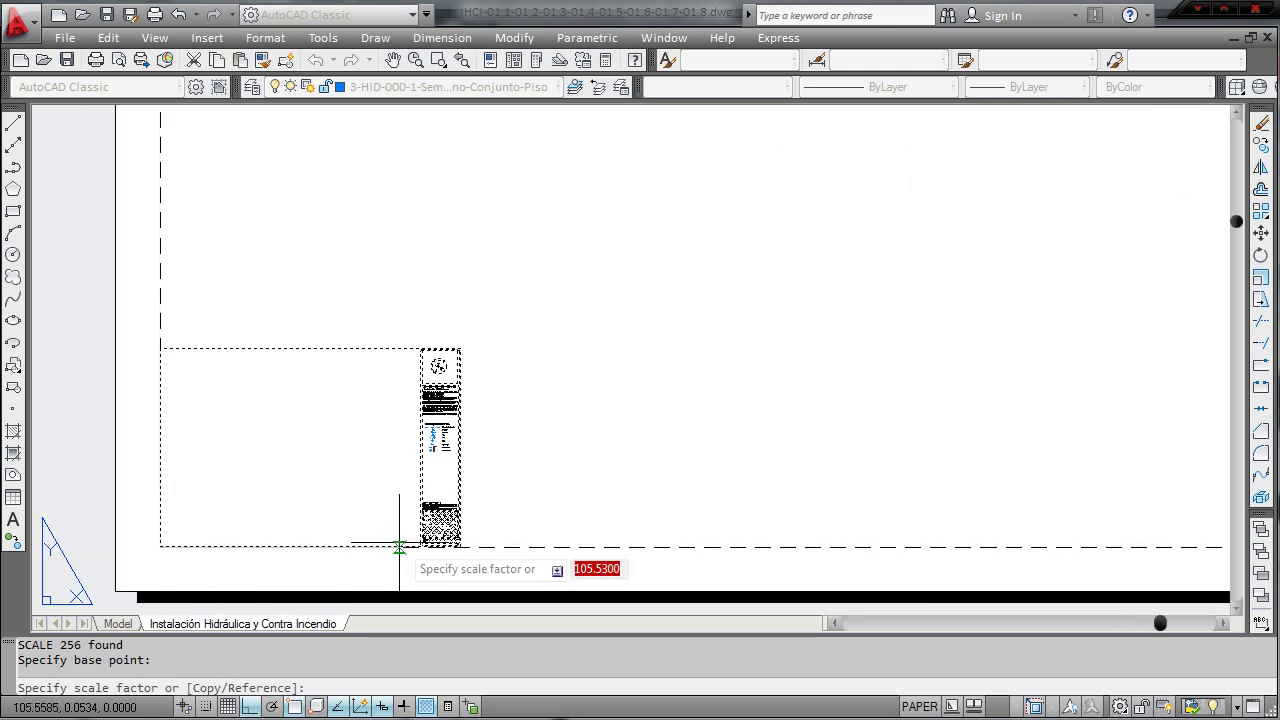
{"action": "scroll", "coordinate": [740, 510], "scroll_direction": "down", "scroll_amount": 2}
{"action": "scroll", "coordinate": [771, 509], "scroll_direction": "down", "scroll_amount": 2}
{"action": "middle_click_drag", "start_coordinate": [1120, 531], "coordinate": [767, 525]}
{"action": "middle_click_drag", "start_coordinate": [525, 523], "coordinate": [743, 486]}
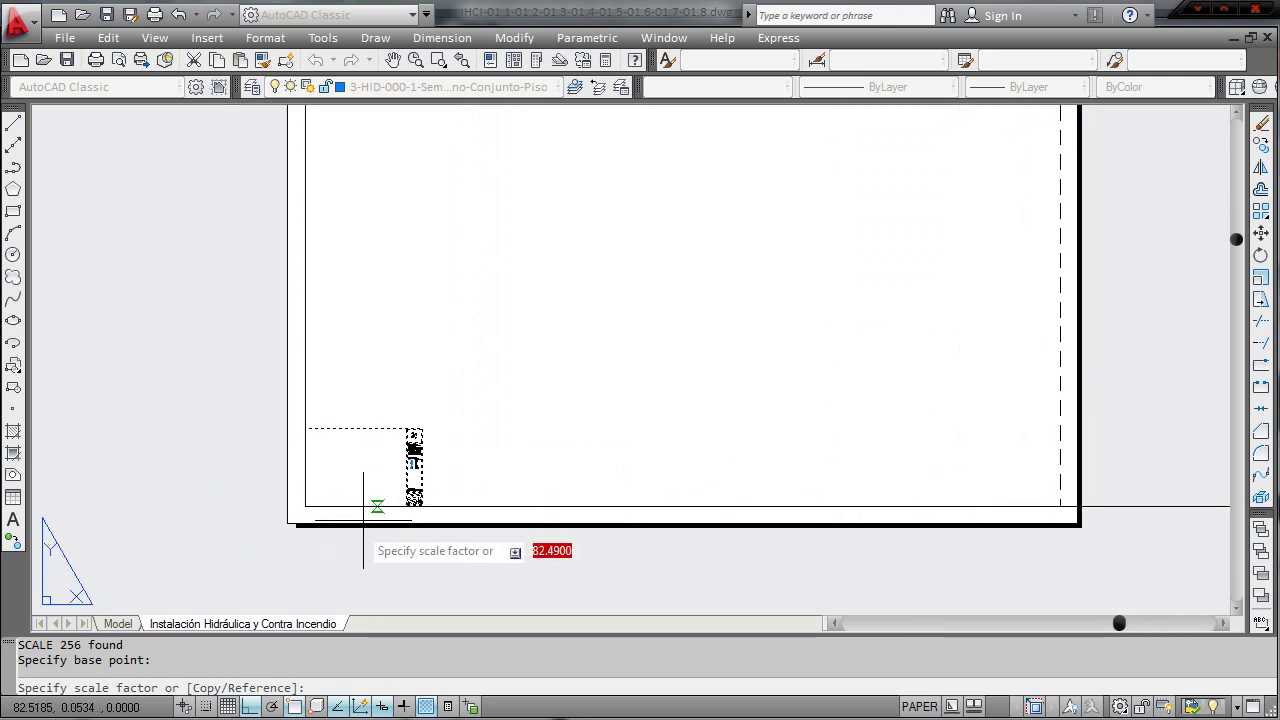
- Scale it by Reference, matching the block's height to the sheet's top border
{"action": "left_click", "coordinate": [256, 680]}
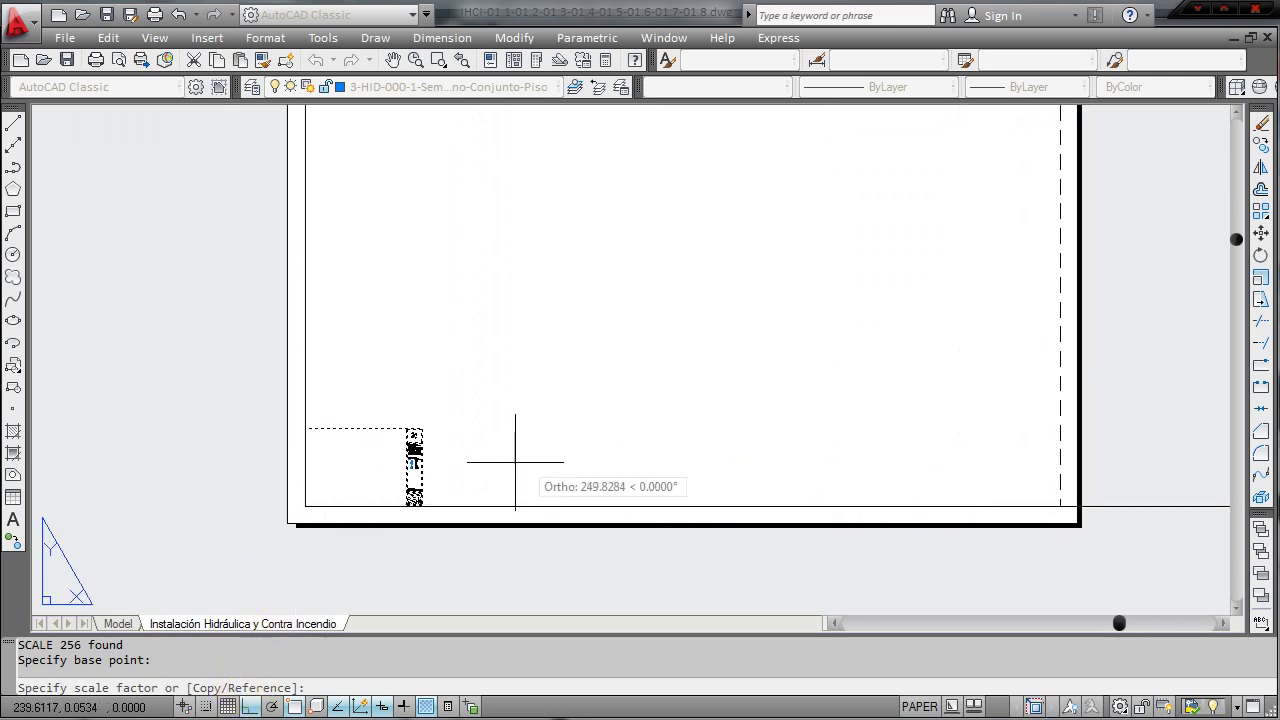
{"action": "type", "text": "r"}
{"action": "key", "text": "Return"}
{"action": "scroll", "coordinate": [422, 520], "scroll_direction": "up", "scroll_amount": 5}
{"action": "scroll", "coordinate": [422, 520], "scroll_direction": "up", "scroll_amount": 2}
{"action": "mouse_move", "coordinate": [171, 446]}
{"action": "middle_mouse_down"}
{"action": "mouse_move", "coordinate": [449, 460]}
{"action": "mouse_move", "coordinate": [726, 449]}
{"action": "middle_mouse_up"}
{"action": "scroll", "coordinate": [726, 449], "scroll_direction": "down", "scroll_amount": 2}
{"action": "left_click", "coordinate": [467, 462]}
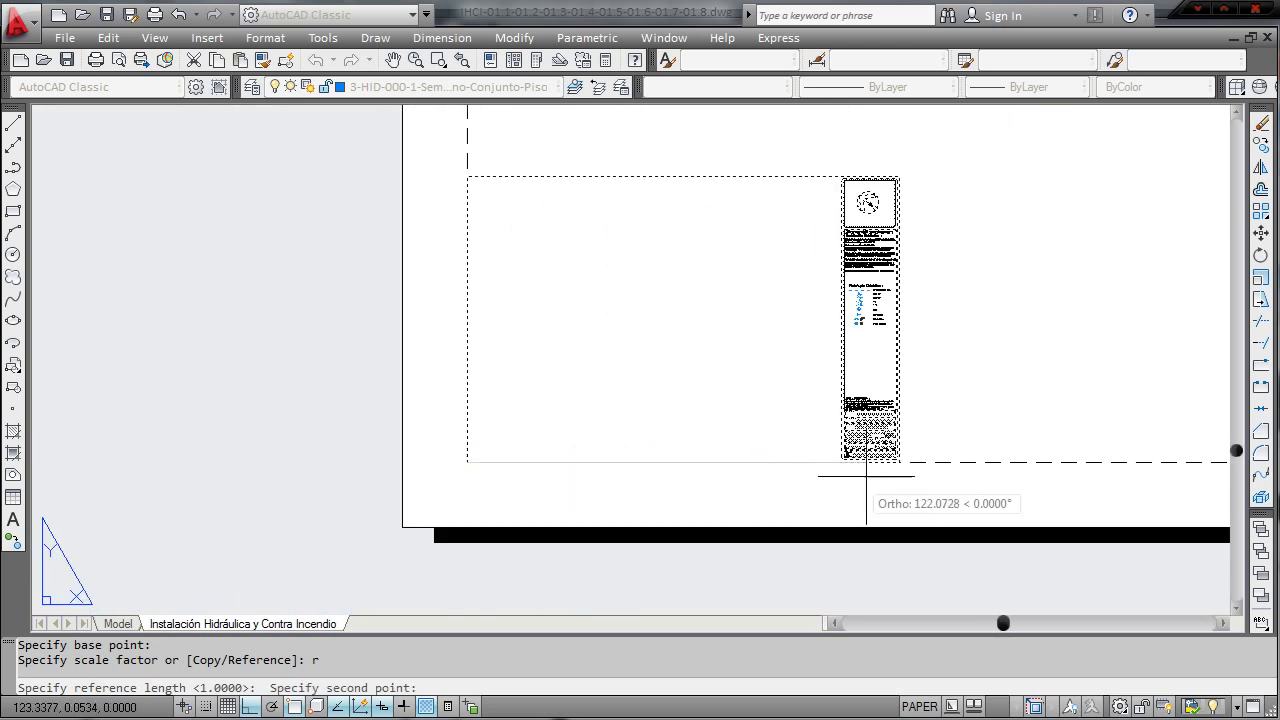
{"action": "left_click", "coordinate": [900, 462]}
{"action": "mouse_move", "coordinate": [903, 467]}
{"action": "middle_mouse_down"}
{"action": "mouse_move", "coordinate": [1026, 409]}
{"action": "mouse_move", "coordinate": [711, 403]}
{"action": "mouse_move", "coordinate": [584, 610]}
{"action": "mouse_move", "coordinate": [700, 440]}
{"action": "middle_mouse_up"}
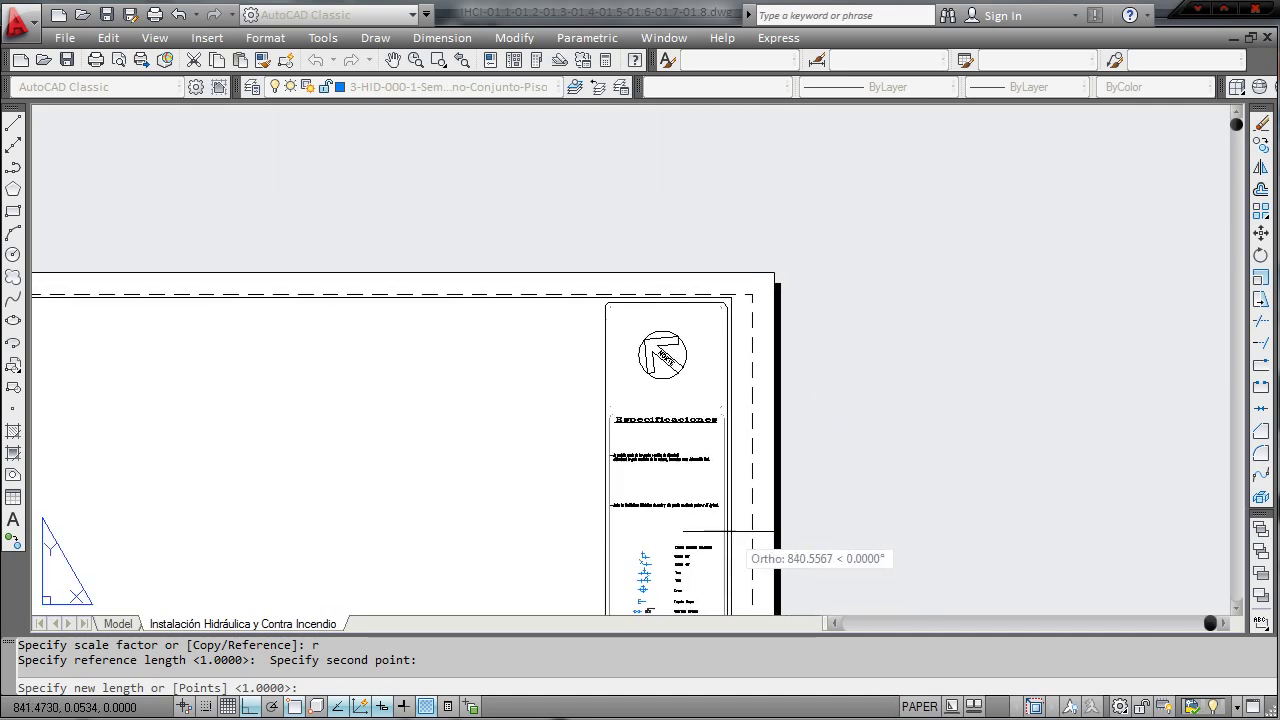
{"action": "scroll", "coordinate": [745, 532], "scroll_direction": "up", "scroll_amount": 3}
{"action": "middle_click_drag", "start_coordinate": [709, 429], "coordinate": [771, 640]}
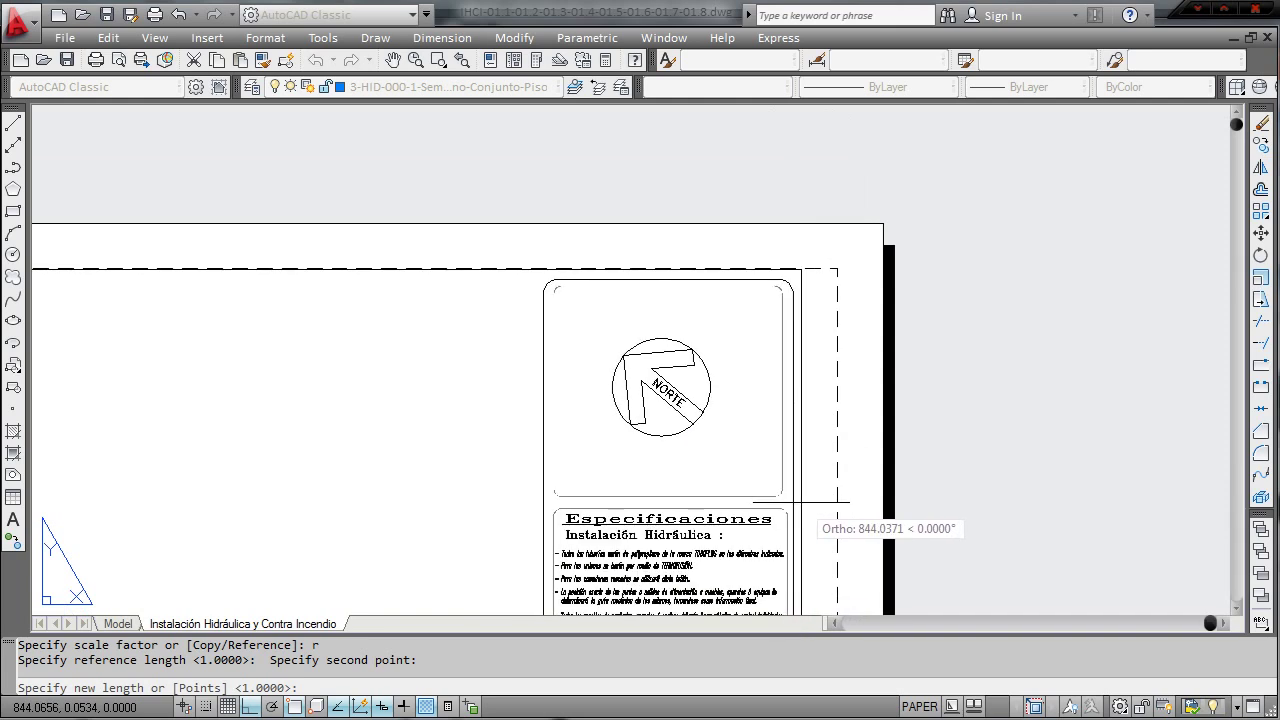
{"action": "left_click", "coordinate": [801, 502]}
{"action": "scroll", "coordinate": [801, 502], "scroll_direction": "down", "scroll_amount": 6}
{"action": "middle_click_drag", "start_coordinate": [780, 443], "coordinate": [634, 274]}
- Move the sheet objects right so the frame's lower-right corner meets the dashed border corner
{"action": "scroll", "coordinate": [563, 260], "scroll_direction": "up", "scroll_amount": 3}
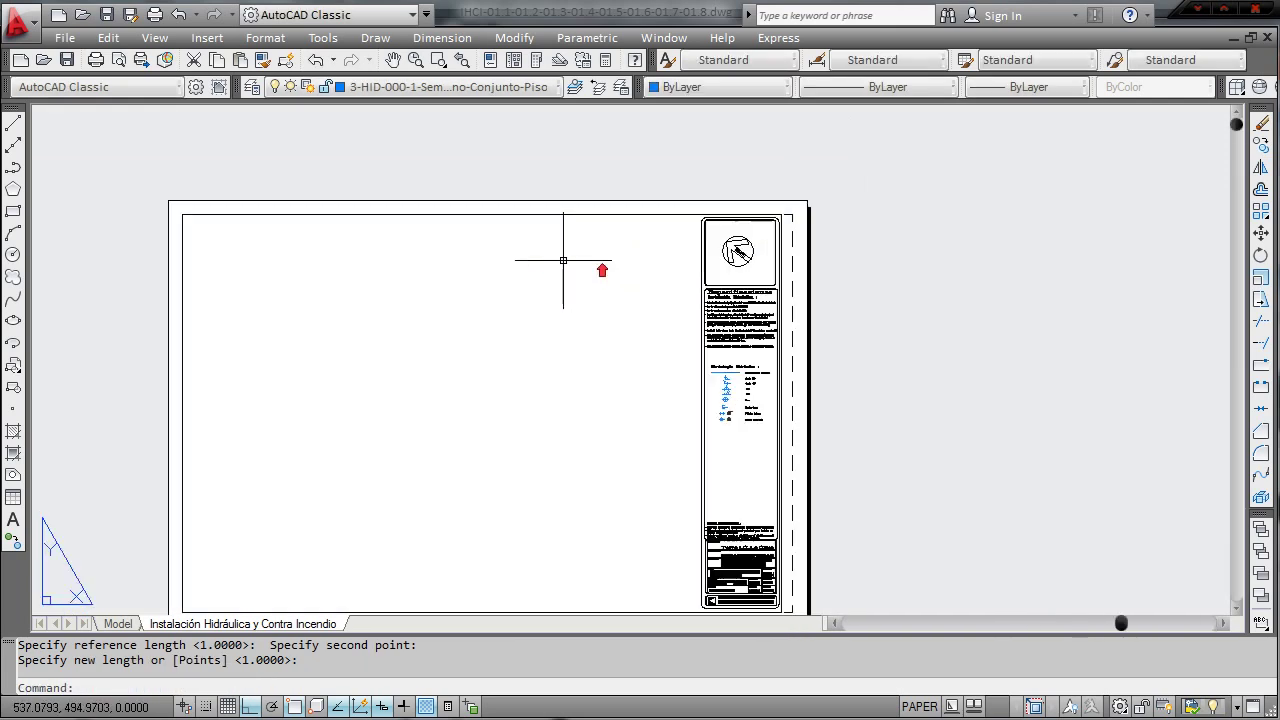
{"action": "scroll", "coordinate": [530, 267], "scroll_direction": "down", "scroll_amount": 1}
{"action": "left_click", "coordinate": [193, 161]}
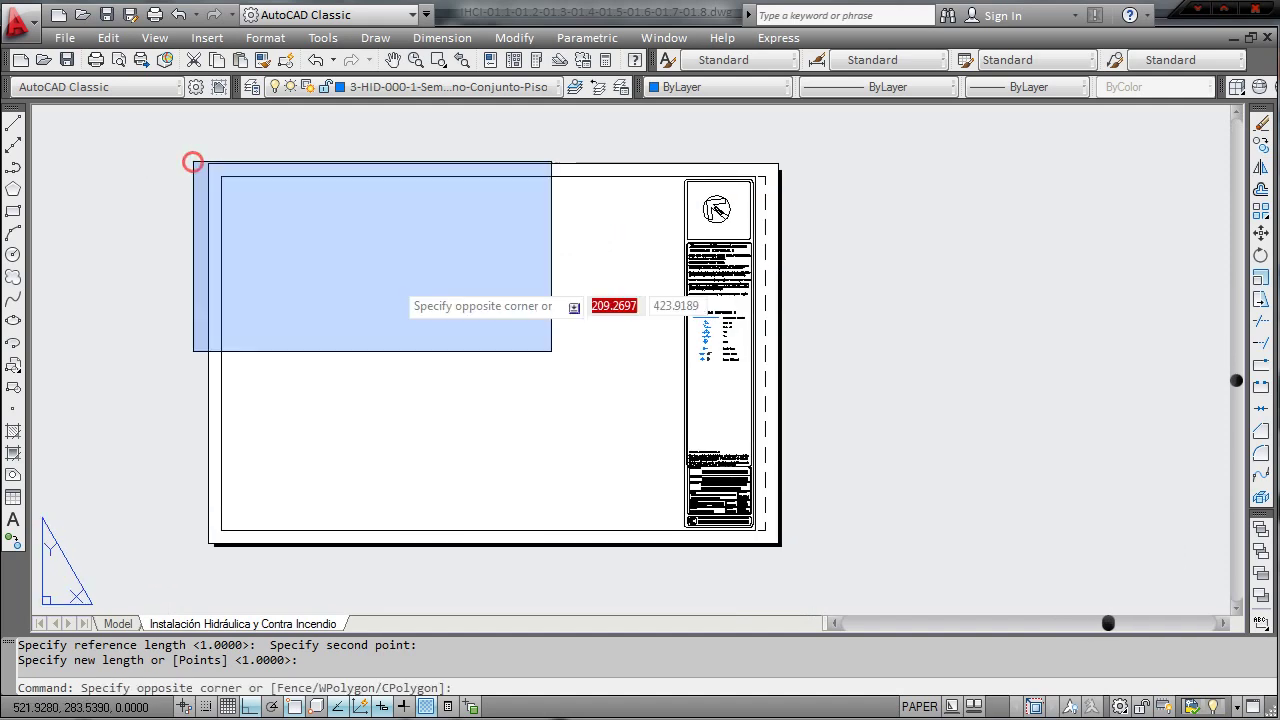
{"action": "left_click", "coordinate": [785, 577]}
{"action": "scroll", "coordinate": [686, 511], "scroll_direction": "up", "scroll_amount": 4}
{"action": "middle_click_drag", "start_coordinate": [609, 449], "coordinate": [523, 143]}
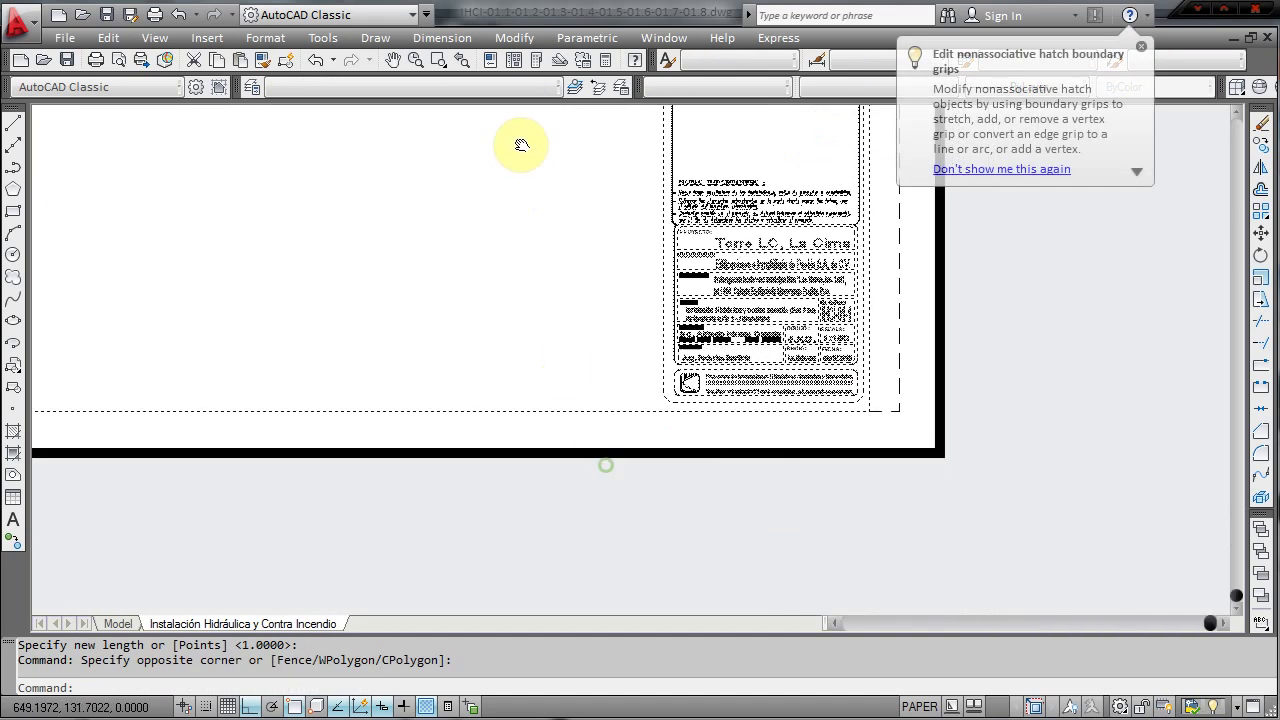
{"action": "scroll", "coordinate": [1000, 420], "scroll_direction": "up", "scroll_amount": 3}
{"action": "scroll", "coordinate": [866, 429], "scroll_direction": "up", "scroll_amount": 2}
{"action": "scroll", "coordinate": [700, 400], "scroll_direction": "up", "scroll_amount": 1}
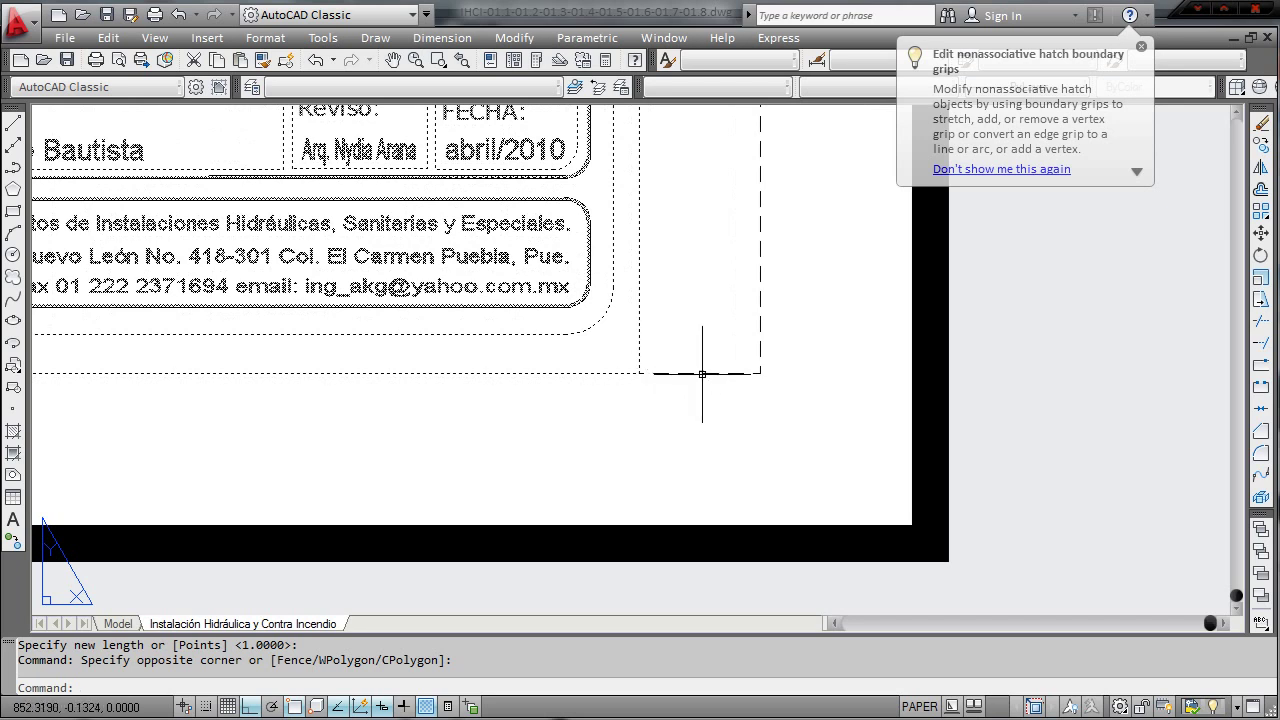
{"action": "type", "text": "m"}
{"action": "key", "text": "Return"}
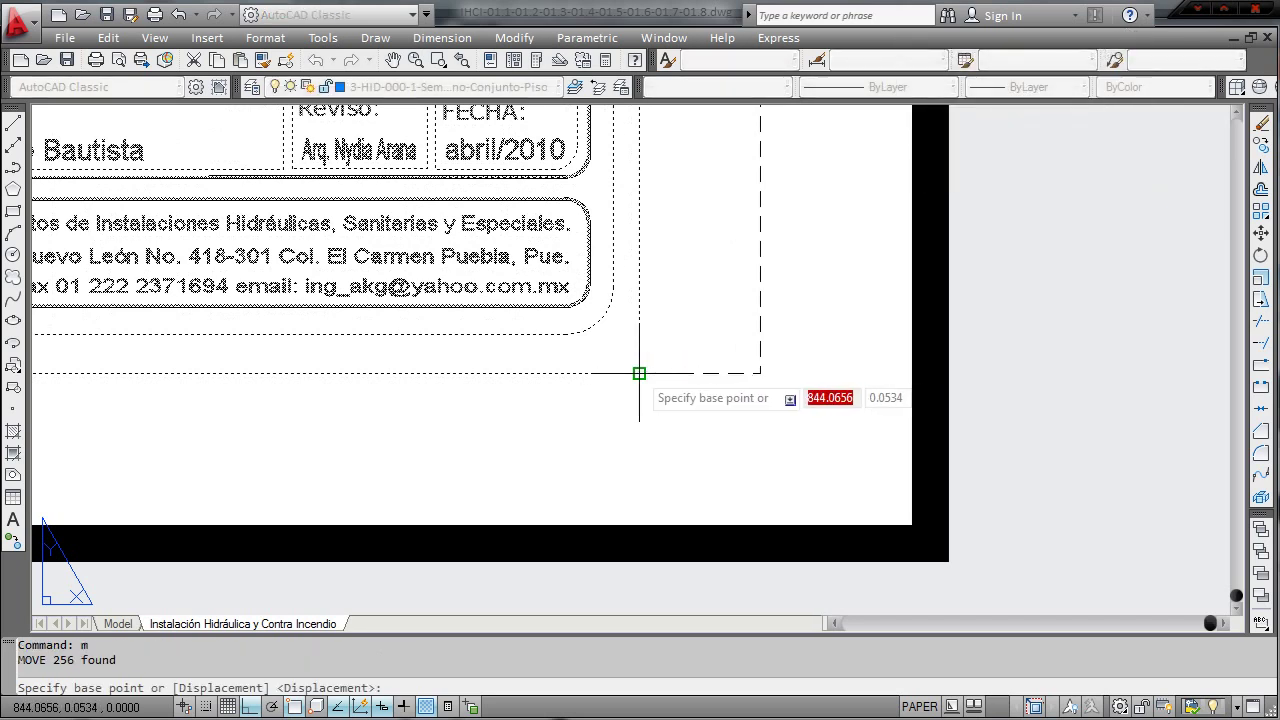
{"action": "left_click", "coordinate": [637, 371]}
{"action": "left_click", "coordinate": [700, 371]}
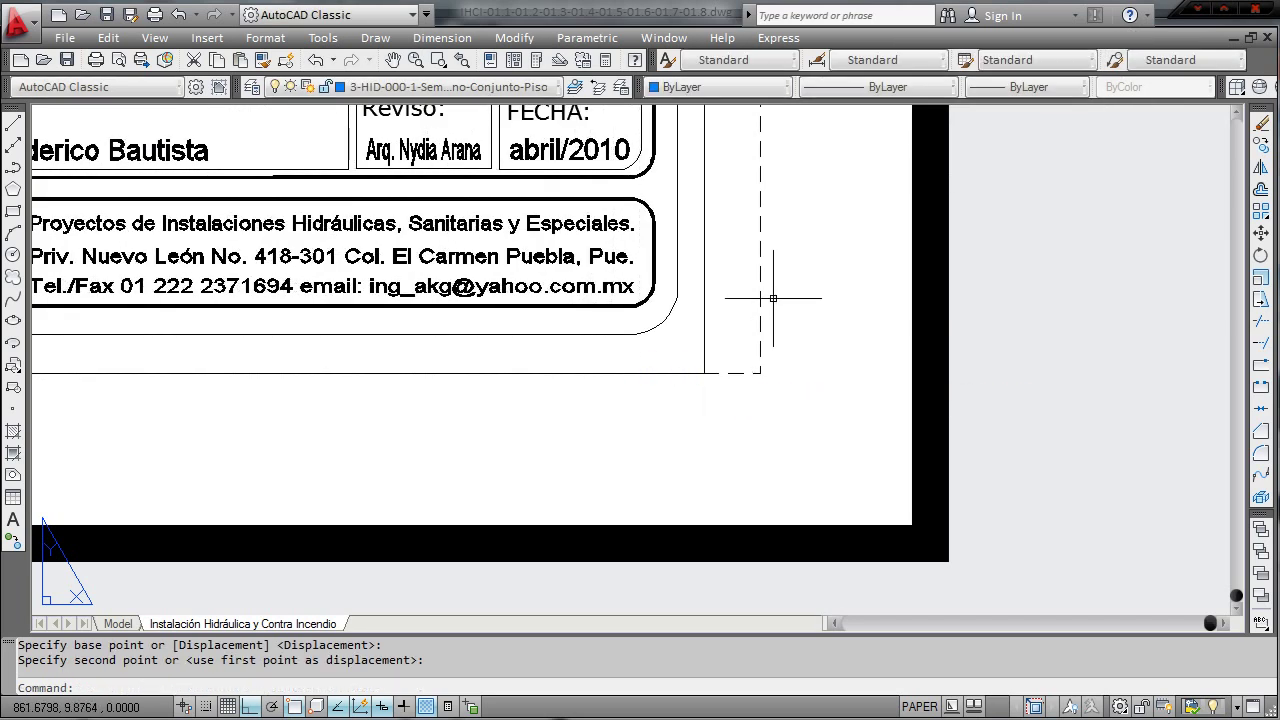
- Switch back to model space
{"action": "scroll", "coordinate": [768, 300], "scroll_direction": "down", "scroll_amount": 5}
{"action": "scroll", "coordinate": [764, 307], "scroll_direction": "down", "scroll_amount": 4}
{"action": "scroll", "coordinate": [640, 280], "scroll_direction": "up", "scroll_amount": 3}
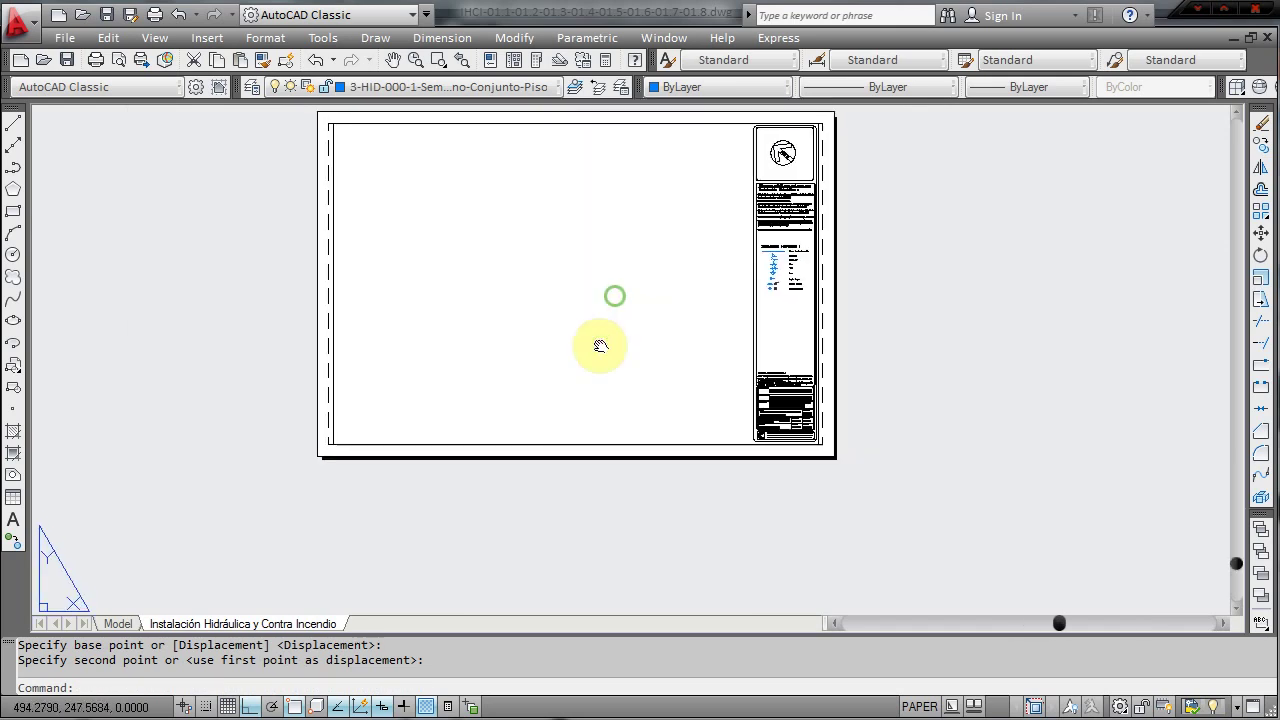
{"action": "scroll", "coordinate": [600, 350], "scroll_direction": "up", "scroll_amount": 2}
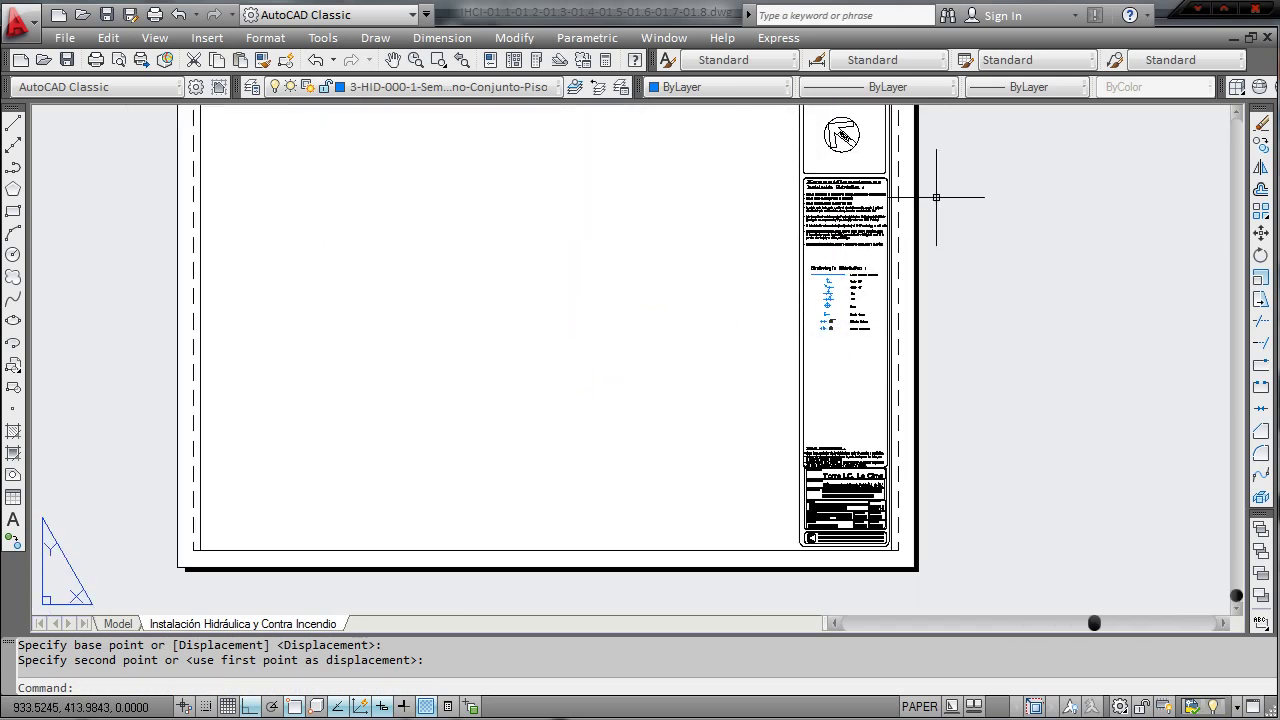
{"action": "middle_click_drag", "start_coordinate": [746, 286], "coordinate": [750, 311]}
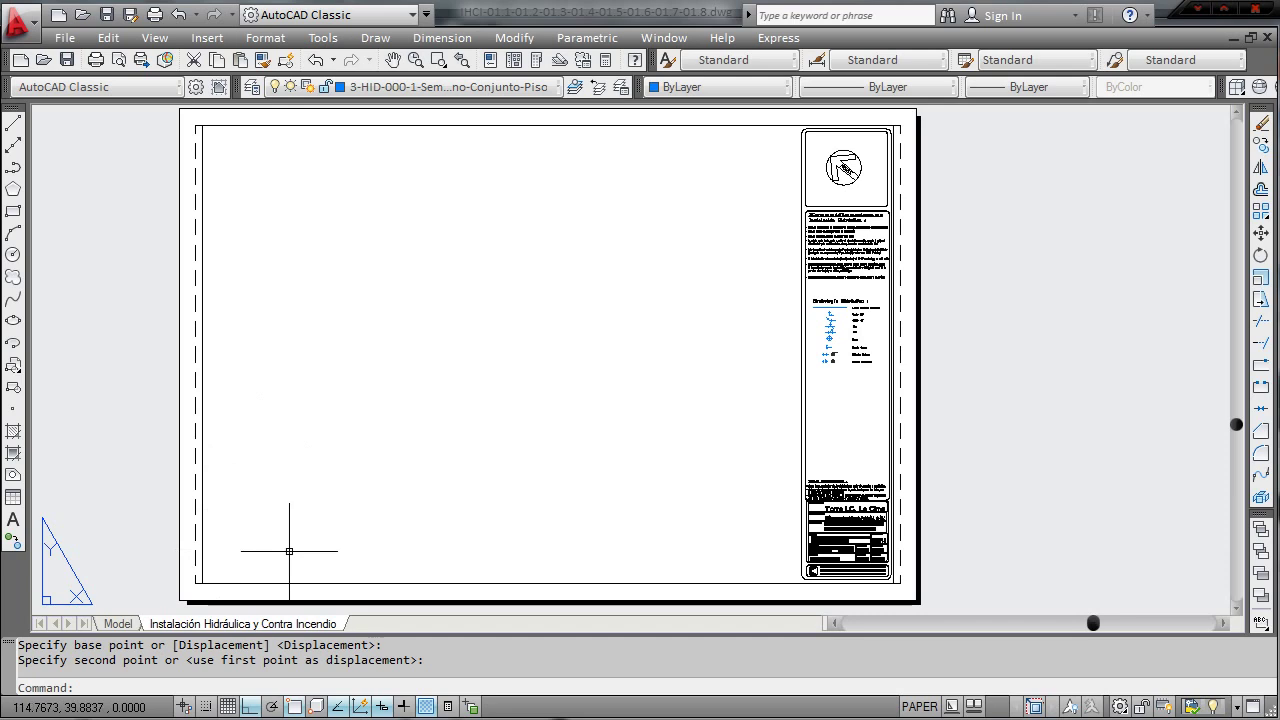
{"action": "left_click", "coordinate": [117, 623]}
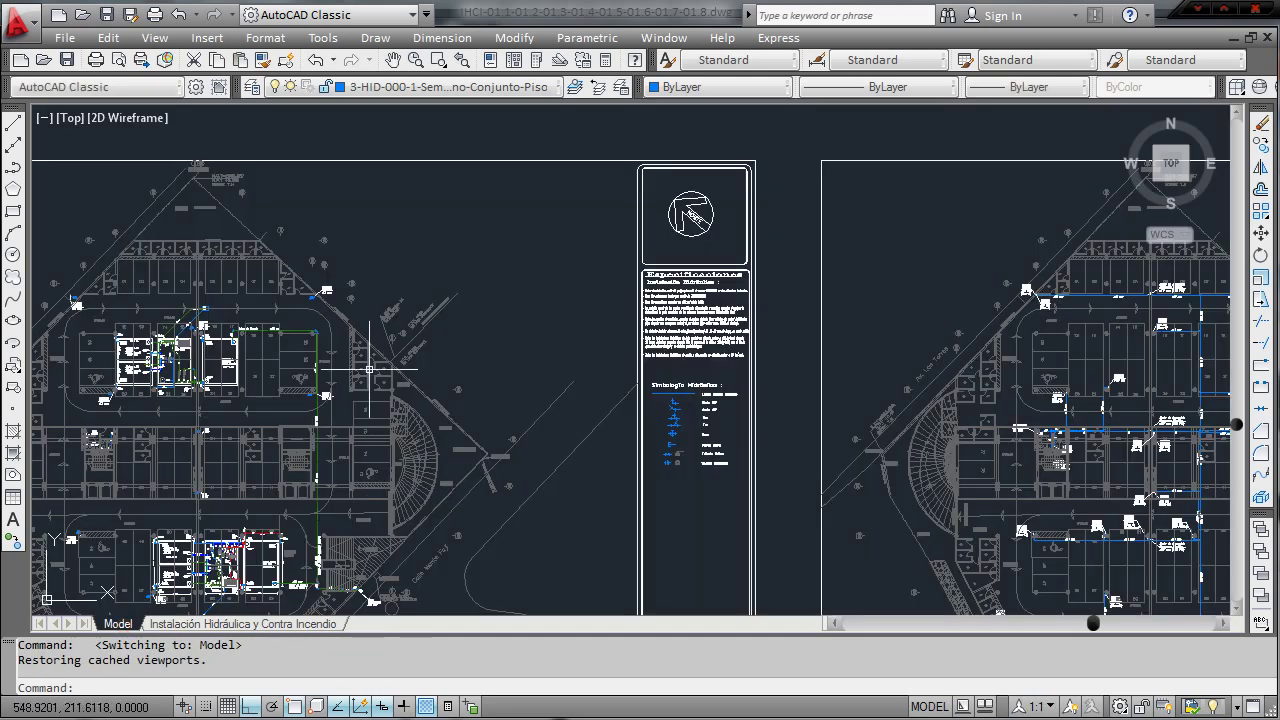
- Erase the leftover sheet frame, logo and title-block items in model space
{"action": "scroll", "coordinate": [360, 380], "scroll_direction": "down", "scroll_amount": 3}
{"action": "scroll", "coordinate": [443, 357], "scroll_direction": "down", "scroll_amount": 2}
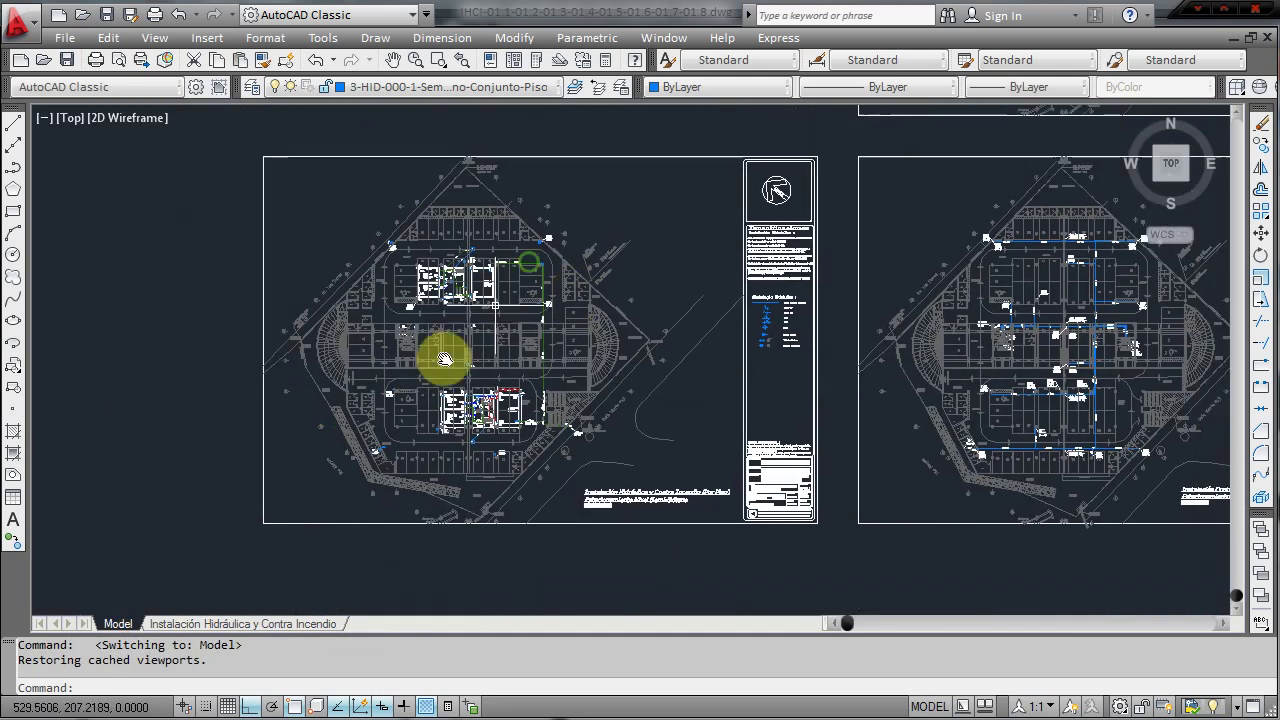
{"action": "scroll", "coordinate": [701, 202], "scroll_direction": "up", "scroll_amount": 2}
{"action": "left_click", "coordinate": [761, 200]}
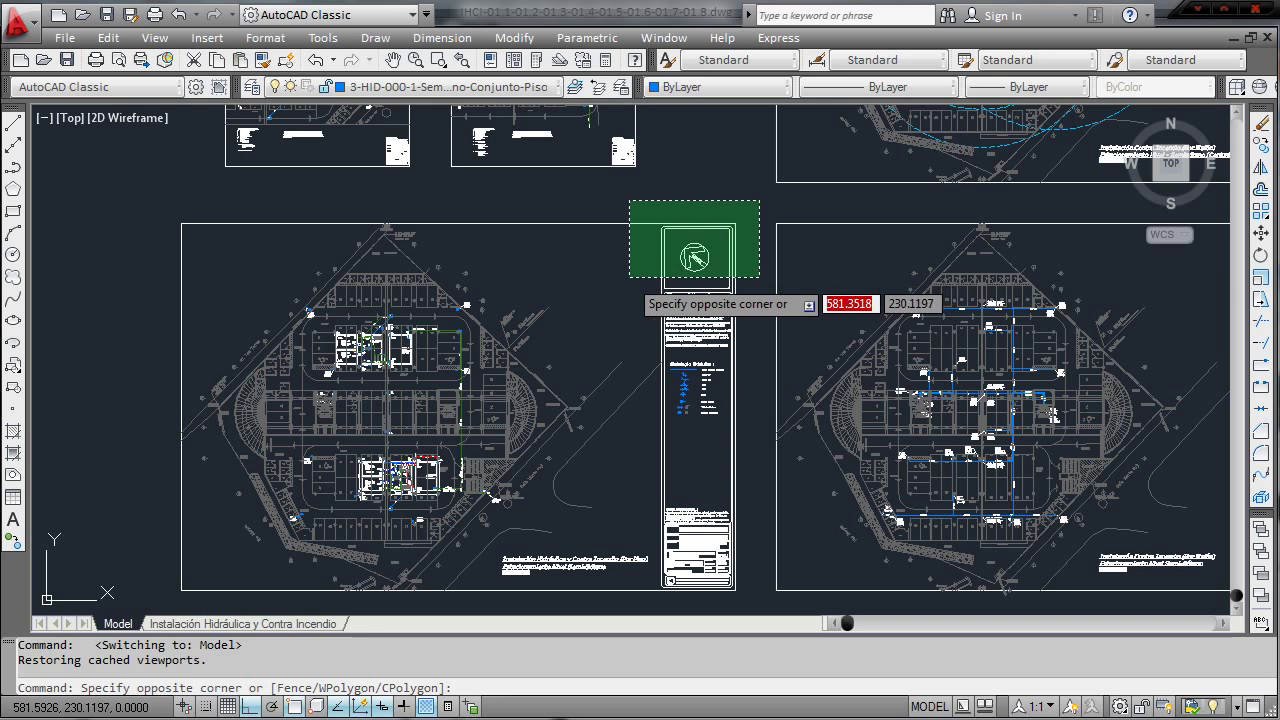
{"action": "left_click", "coordinate": [636, 278]}
{"action": "type", "text": "e"}
{"action": "key", "text": "Return"}
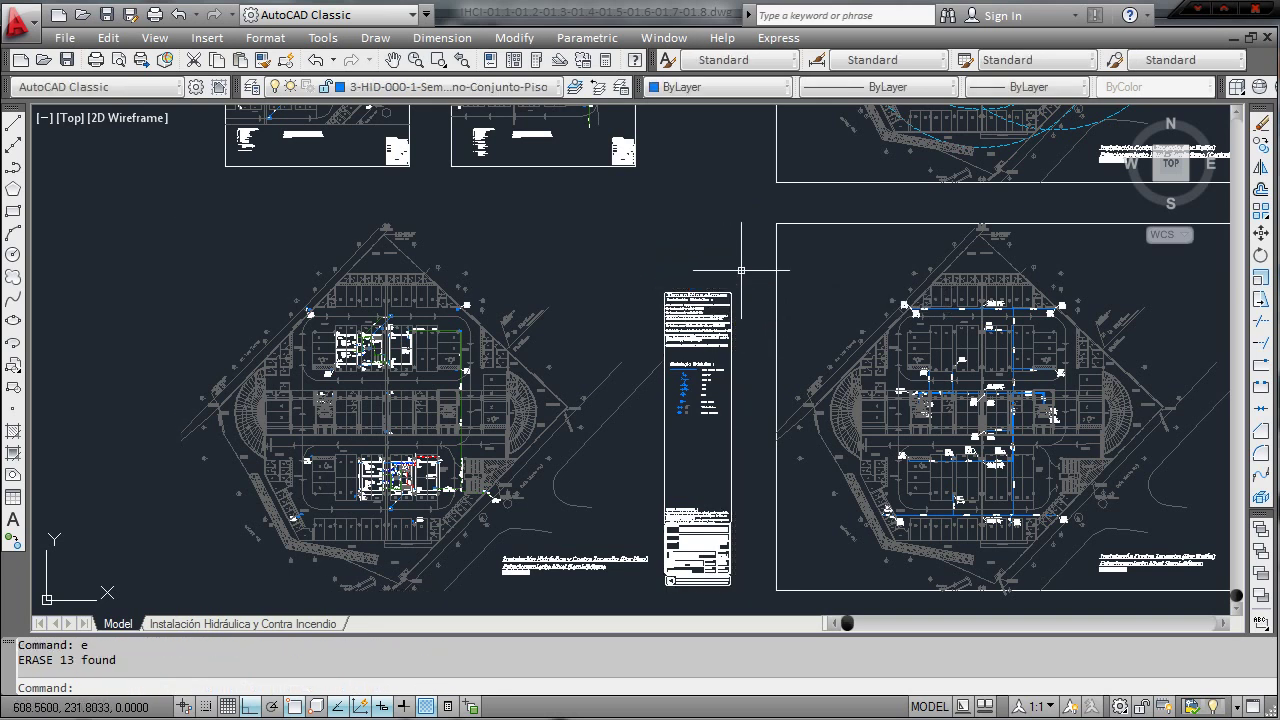
{"action": "left_click", "coordinate": [741, 270]}
{"action": "left_click", "coordinate": [662, 340]}
{"action": "type", "text": "e"}
{"action": "key", "text": "Return"}
- Erase the remaining title-block and legend pieces, then return to the Instalación Hidráulica y Contra Incendio layout
{"action": "left_click", "coordinate": [740, 600]}
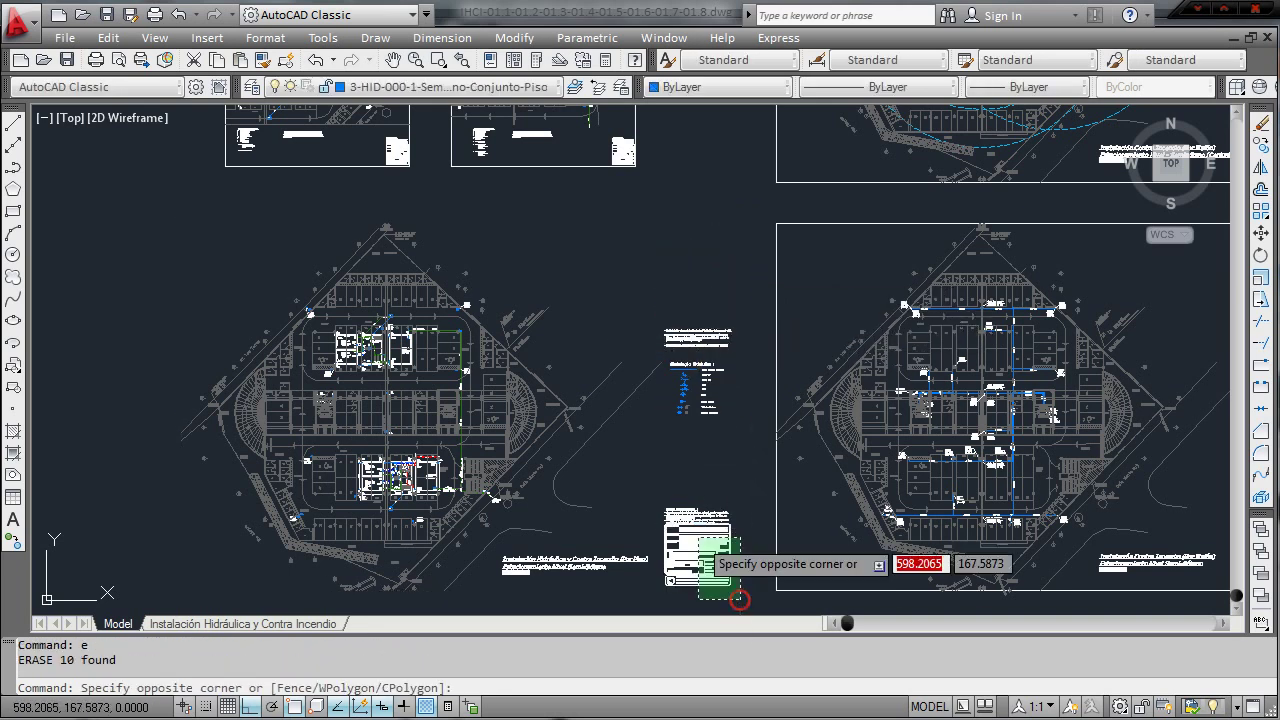
{"action": "left_click", "coordinate": [658, 457]}
{"action": "type", "text": "e"}
{"action": "key", "text": "Return"}
{"action": "left_click", "coordinate": [740, 412]}
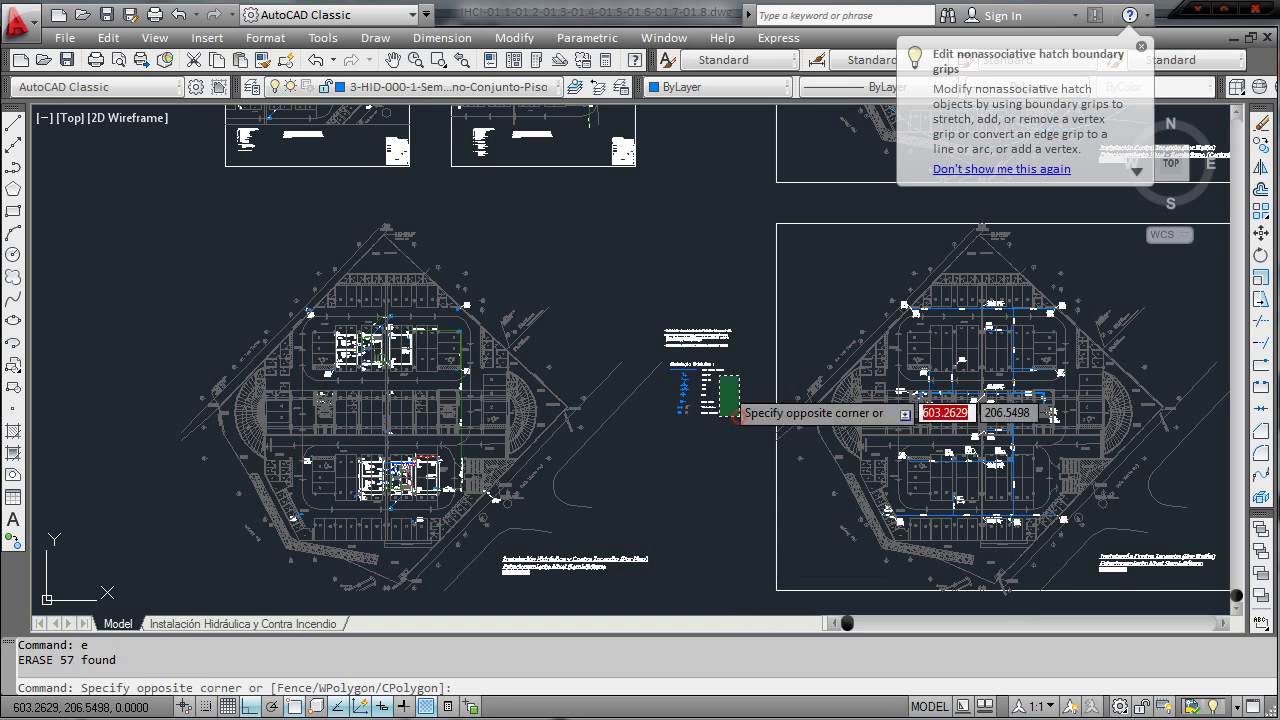
{"action": "left_click", "coordinate": [628, 250]}
{"action": "type", "text": "e"}
{"action": "key", "text": "Return"}
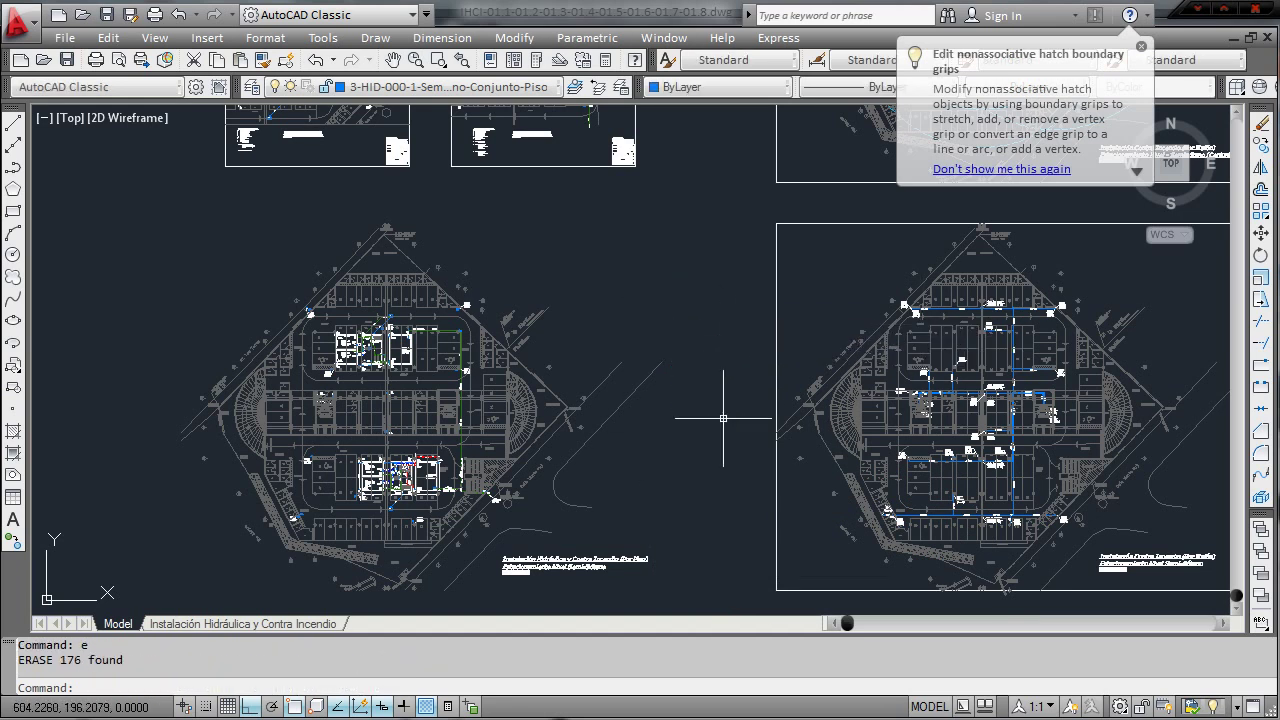
{"action": "left_click", "coordinate": [251, 623]}
{"action": "mouse_move", "coordinate": [695, 290]}
{"action": "middle_mouse_down"}
{"action": "mouse_move", "coordinate": [621, 341]}
{"action": "mouse_move", "coordinate": [640, 310]}
{"action": "middle_mouse_up"}
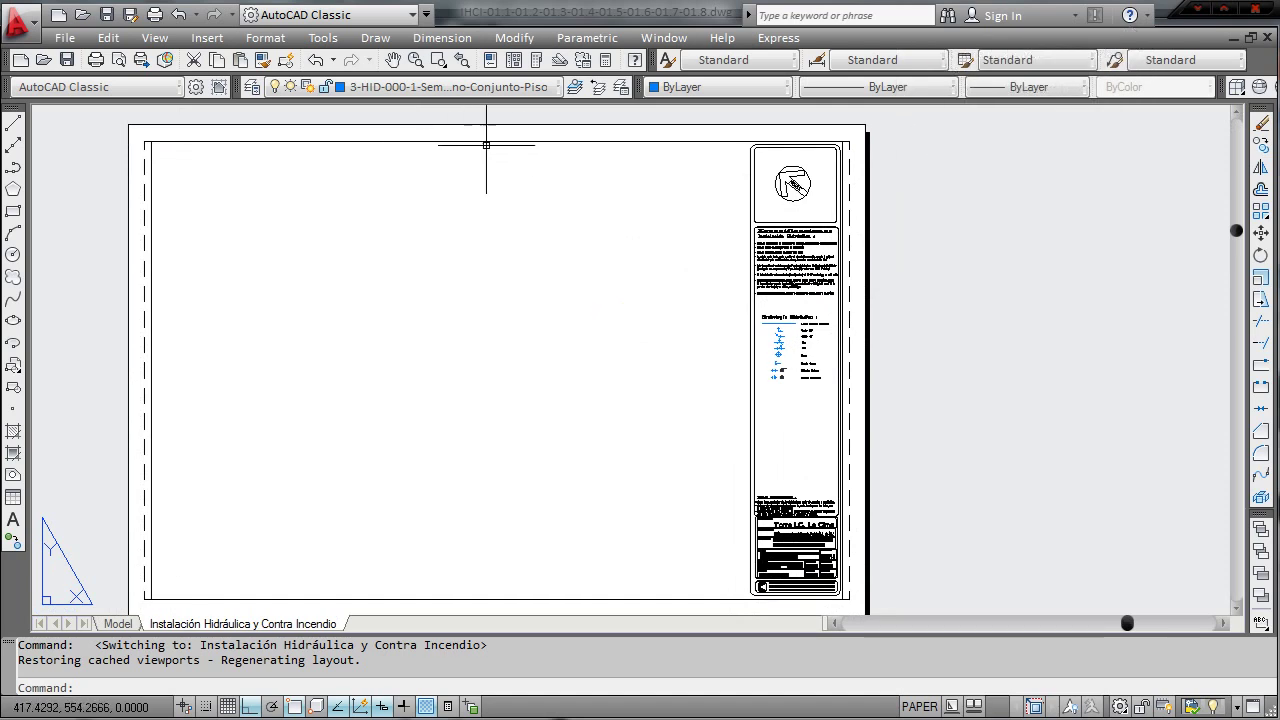
{"action": "left_click", "coordinate": [465, 92]}
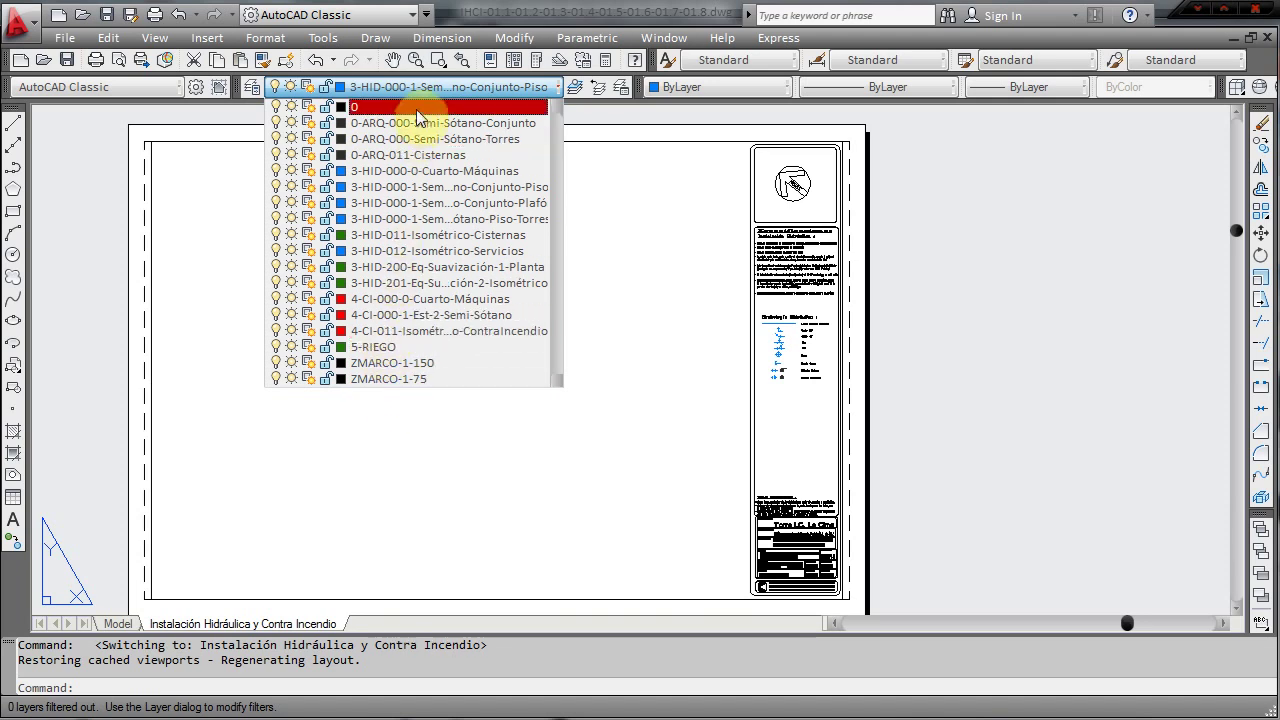
{"action": "left_click", "coordinate": [257, 437]}
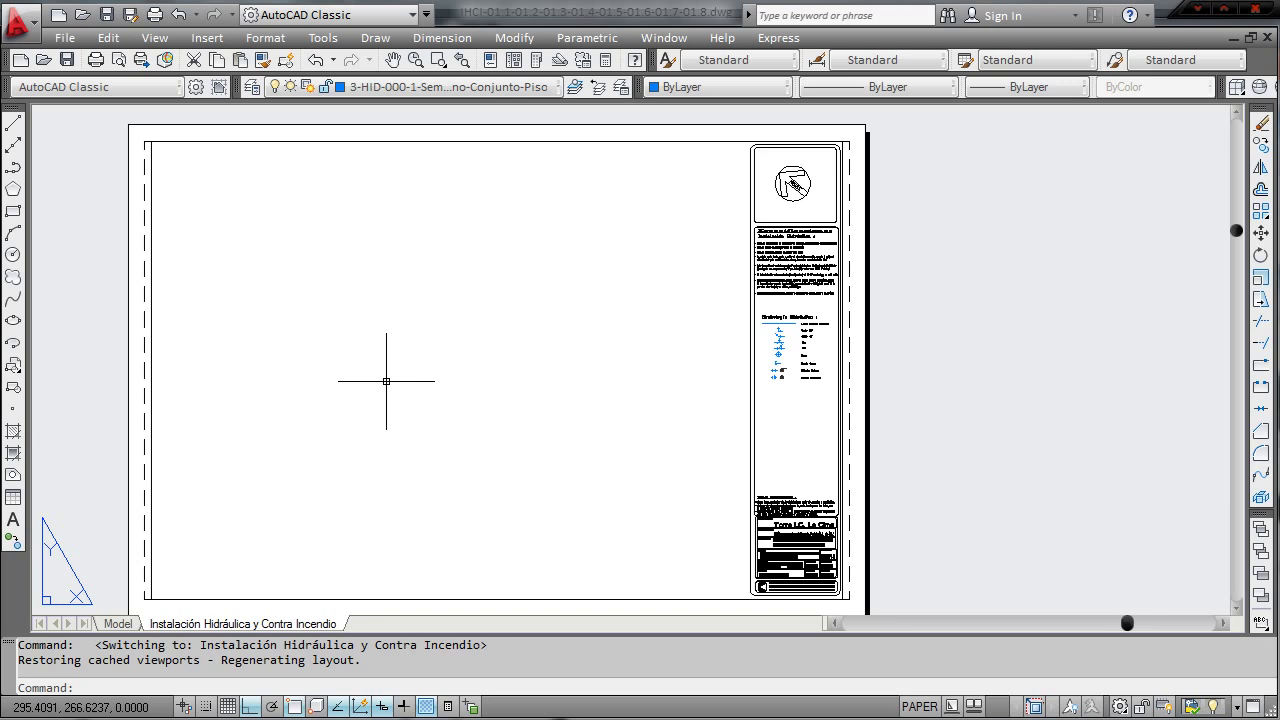
- Place a test linear dimension on the sheet with DIMLINEAR
{"action": "type", "text": "D"}
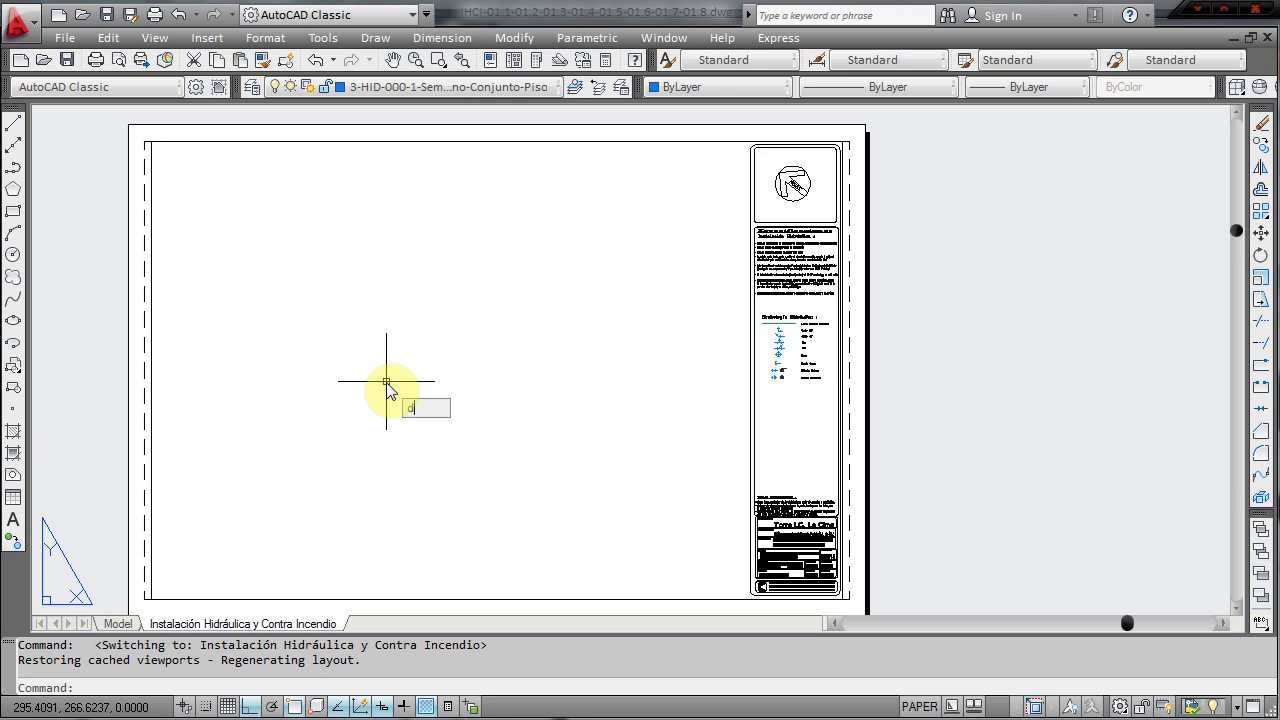
{"action": "type", "text": "IMLIN"}
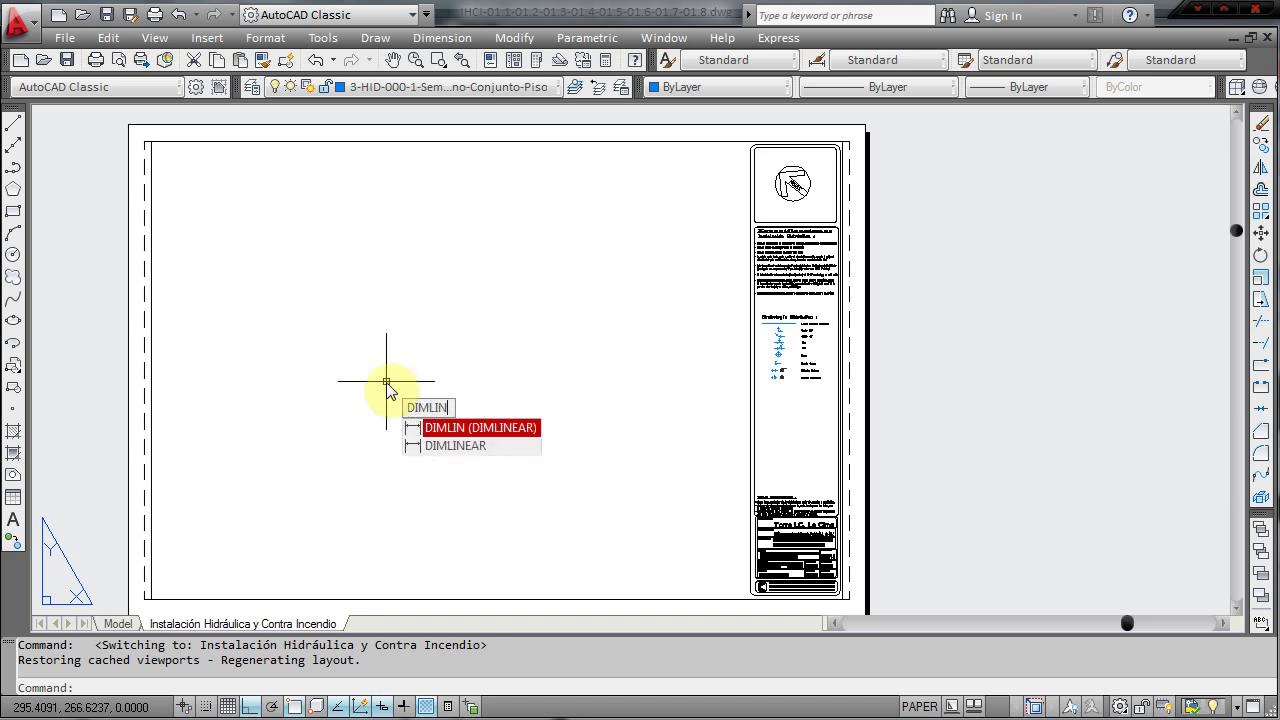
{"action": "key", "text": "Return"}
{"action": "left_click", "coordinate": [310, 368]}
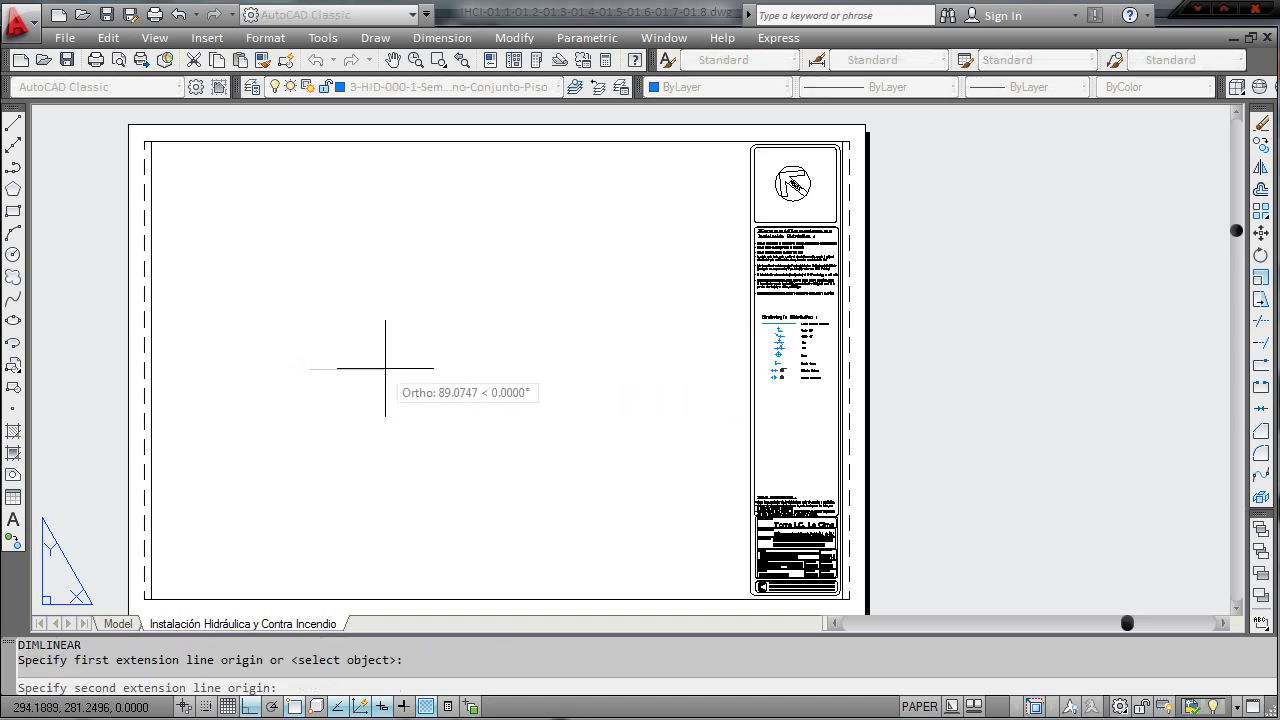
{"action": "left_click", "coordinate": [429, 370]}
{"action": "left_click", "coordinate": [417, 335]}
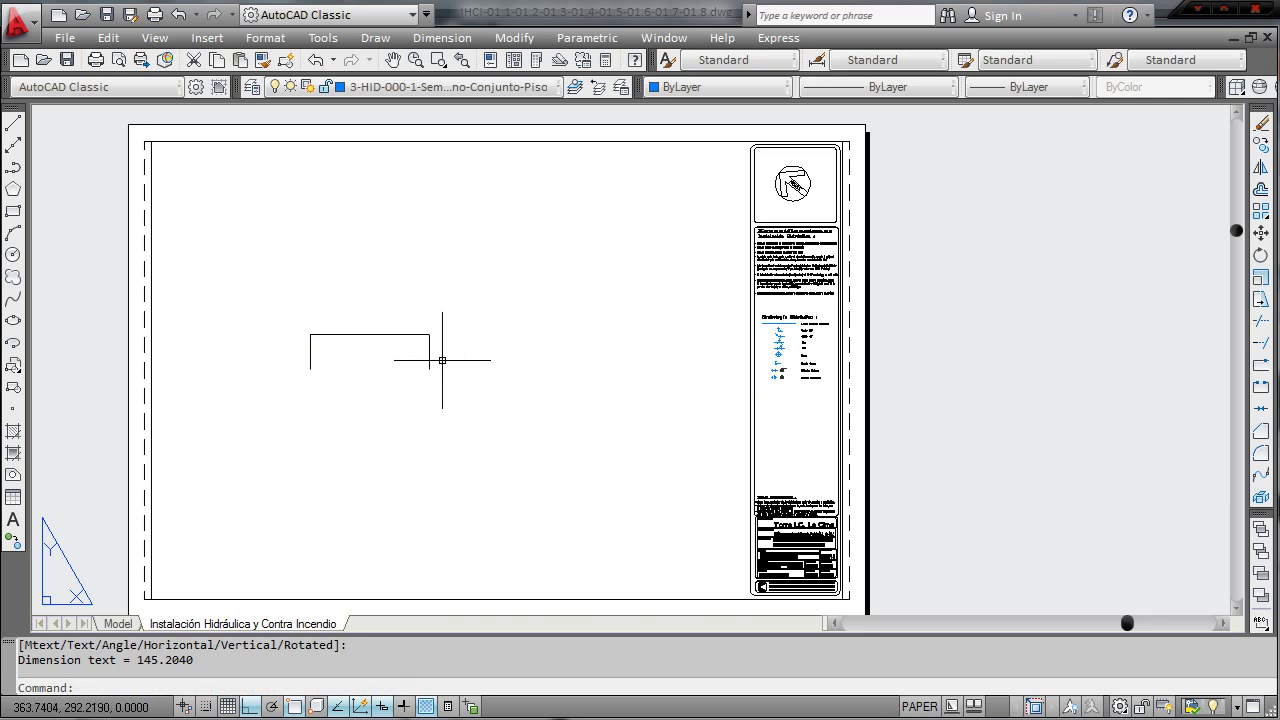
- Delete the test dimension and make Defpoints the current layer
{"action": "left_click", "coordinate": [429, 355]}
{"action": "key", "text": "Delete"}
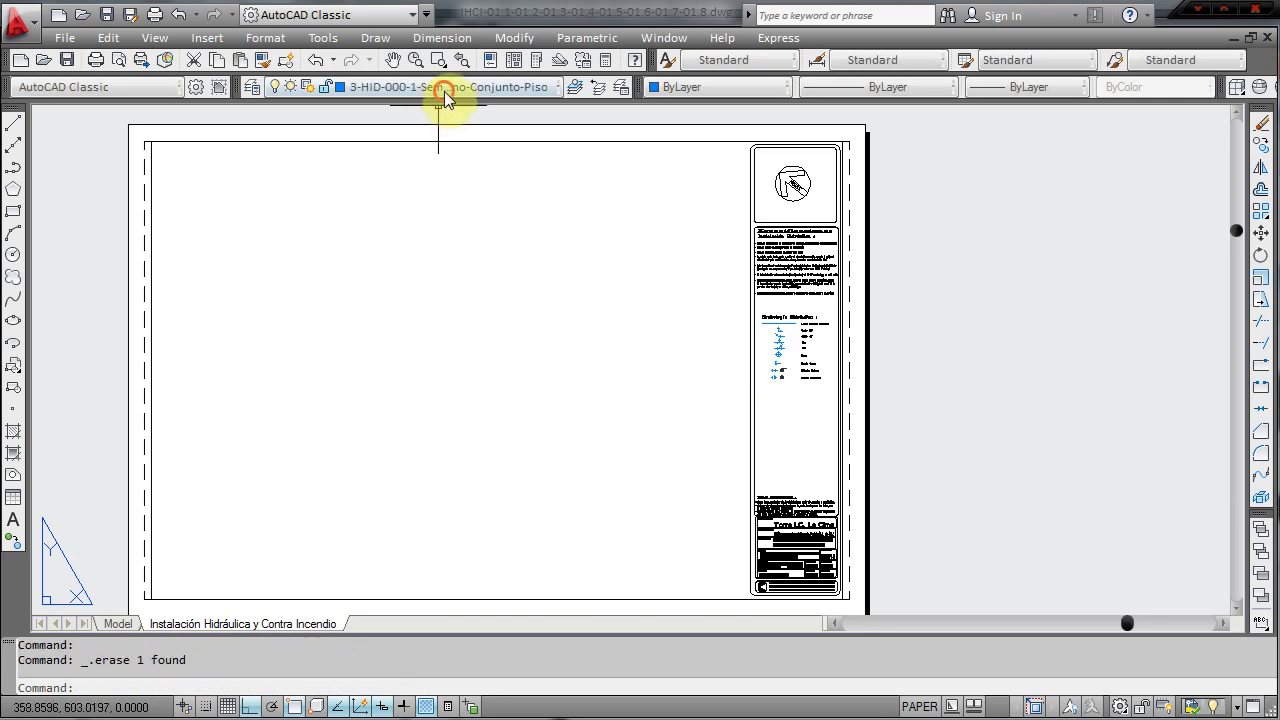
{"action": "left_click", "coordinate": [445, 90]}
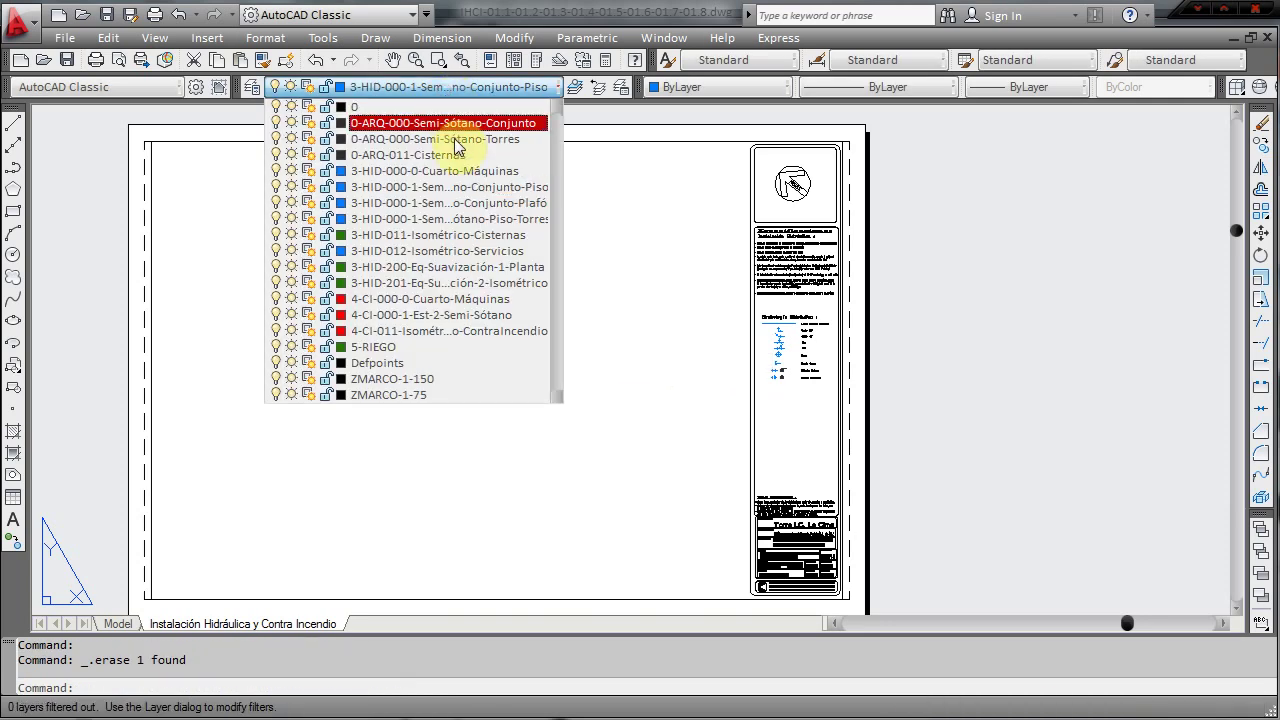
{"action": "left_click", "coordinate": [418, 364]}
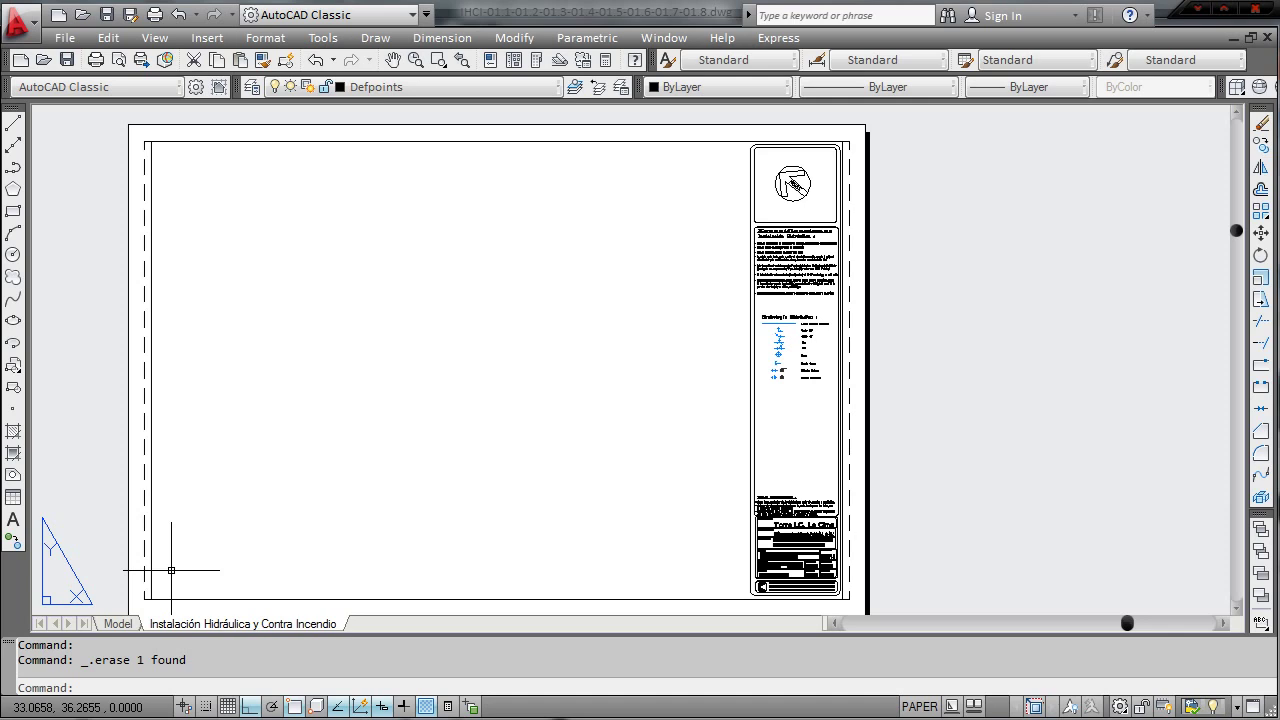
- Create an MVIEW viewport from the sheet's top-left corner to beside the title block
{"action": "type", "text": "mvi"}
{"action": "key", "text": "Return"}
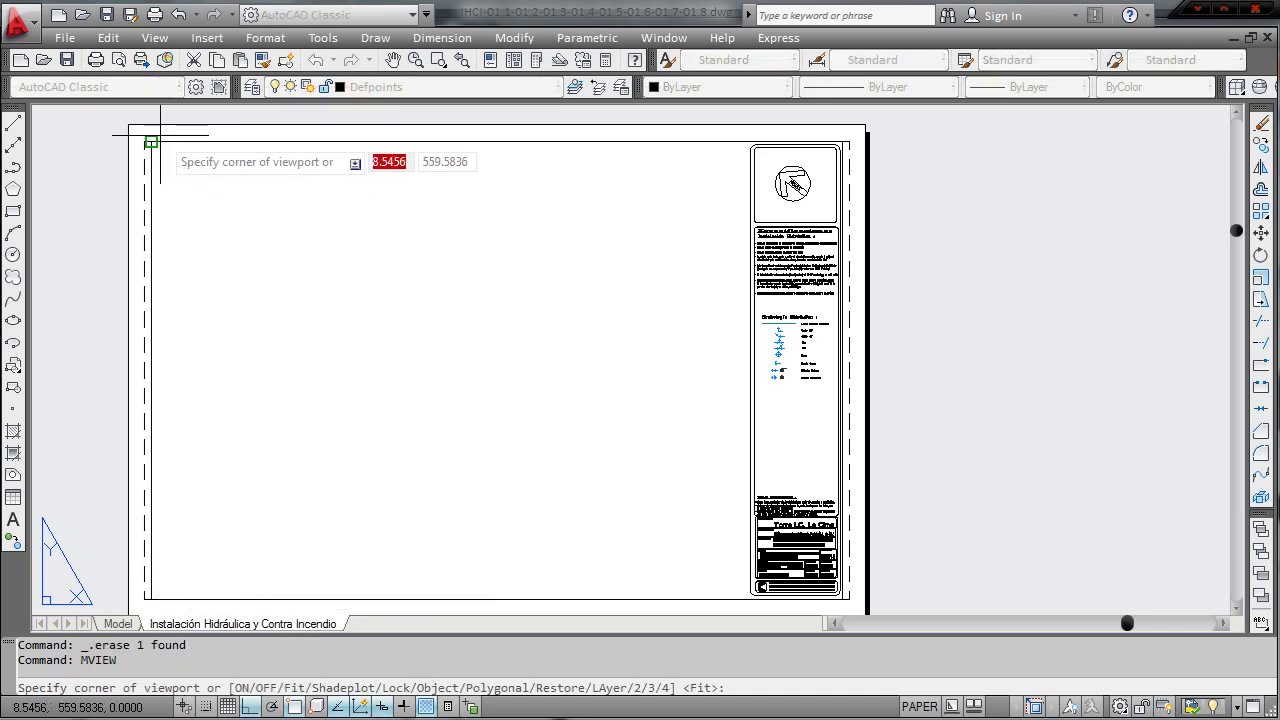
{"action": "left_click", "coordinate": [151, 142]}
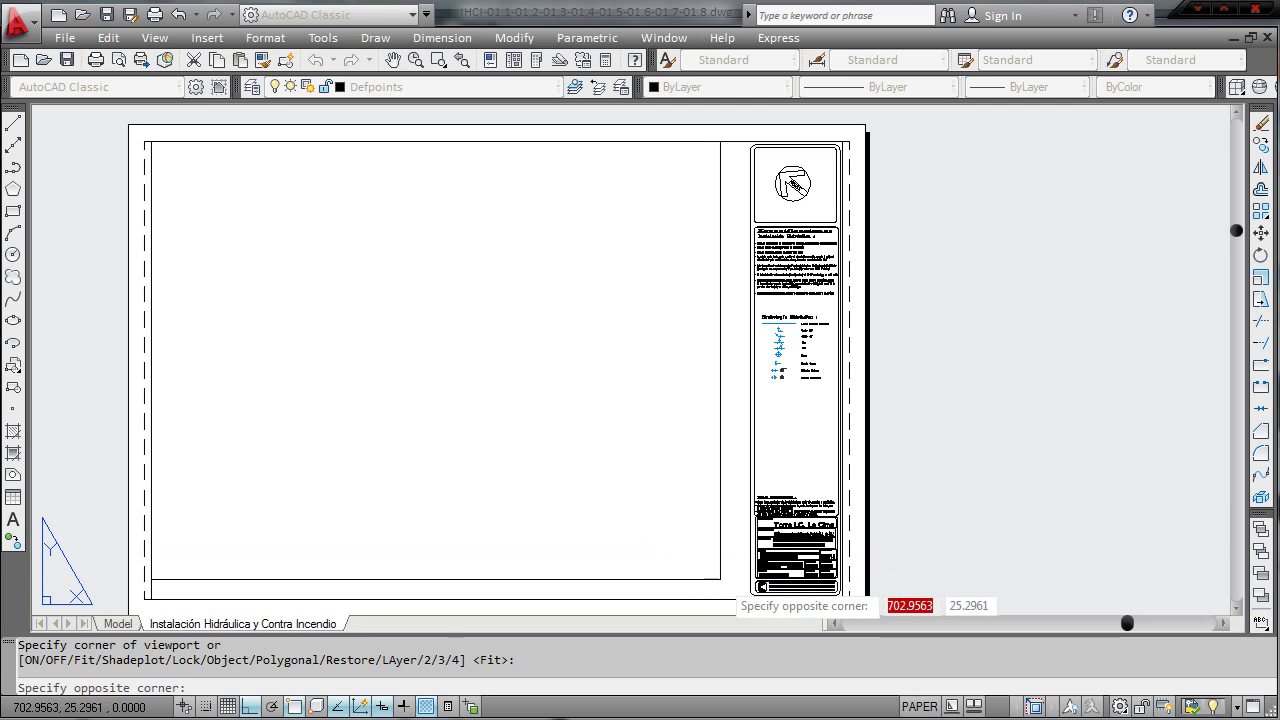
{"action": "left_click", "coordinate": [741, 600]}
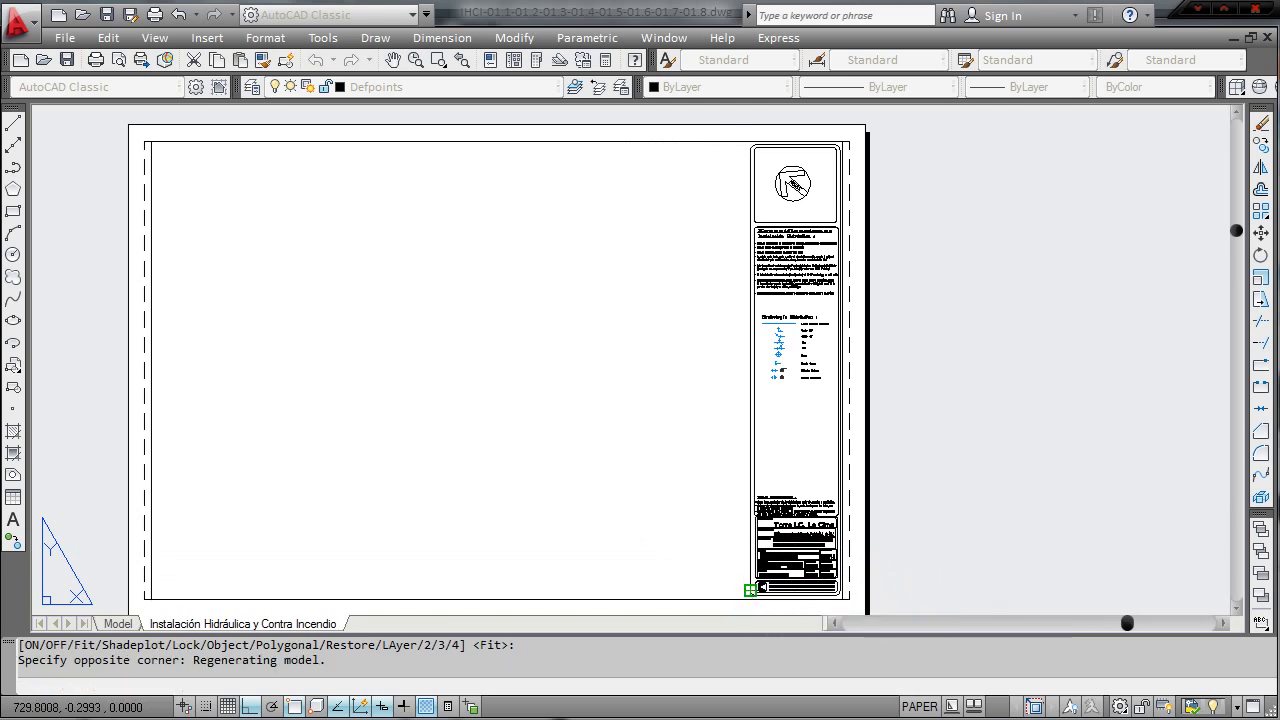
- Recentre the sheet view and activate model space inside the new viewport with MS
{"action": "middle_click_drag", "start_coordinate": [245, 481], "coordinate": [314, 428]}
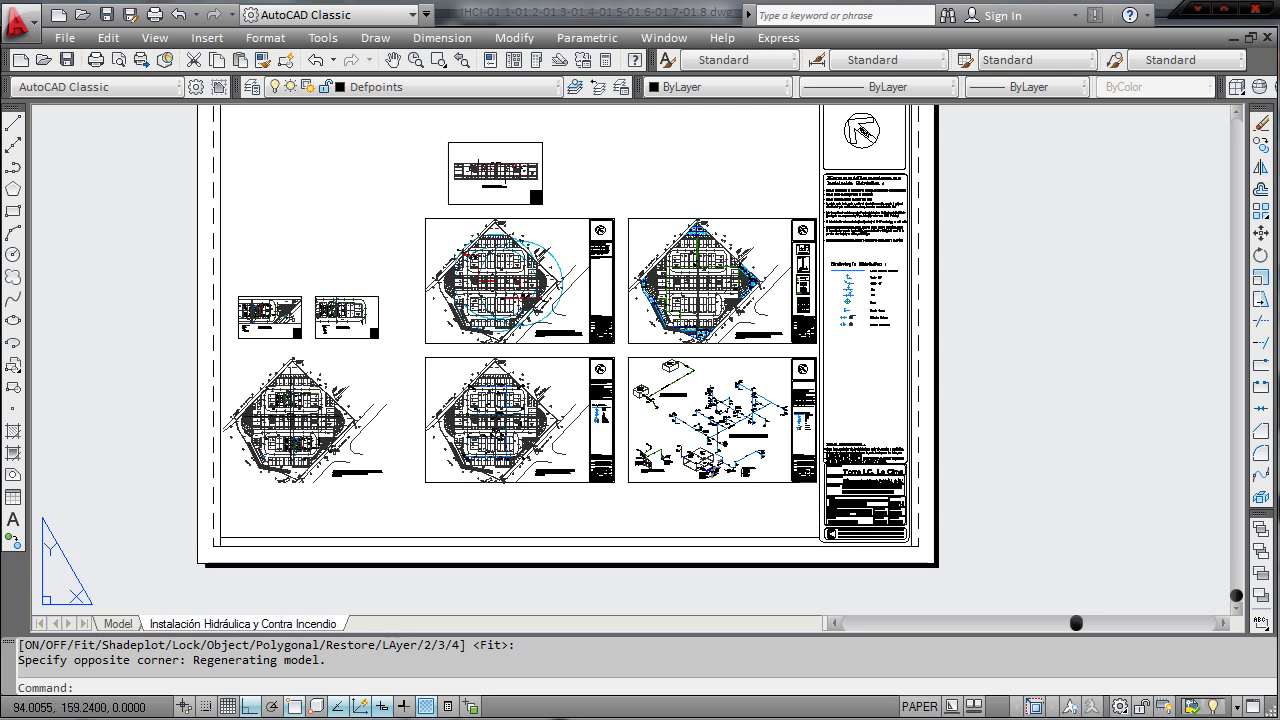
{"action": "key", "text": "Return"}
{"action": "key", "text": "Return"}
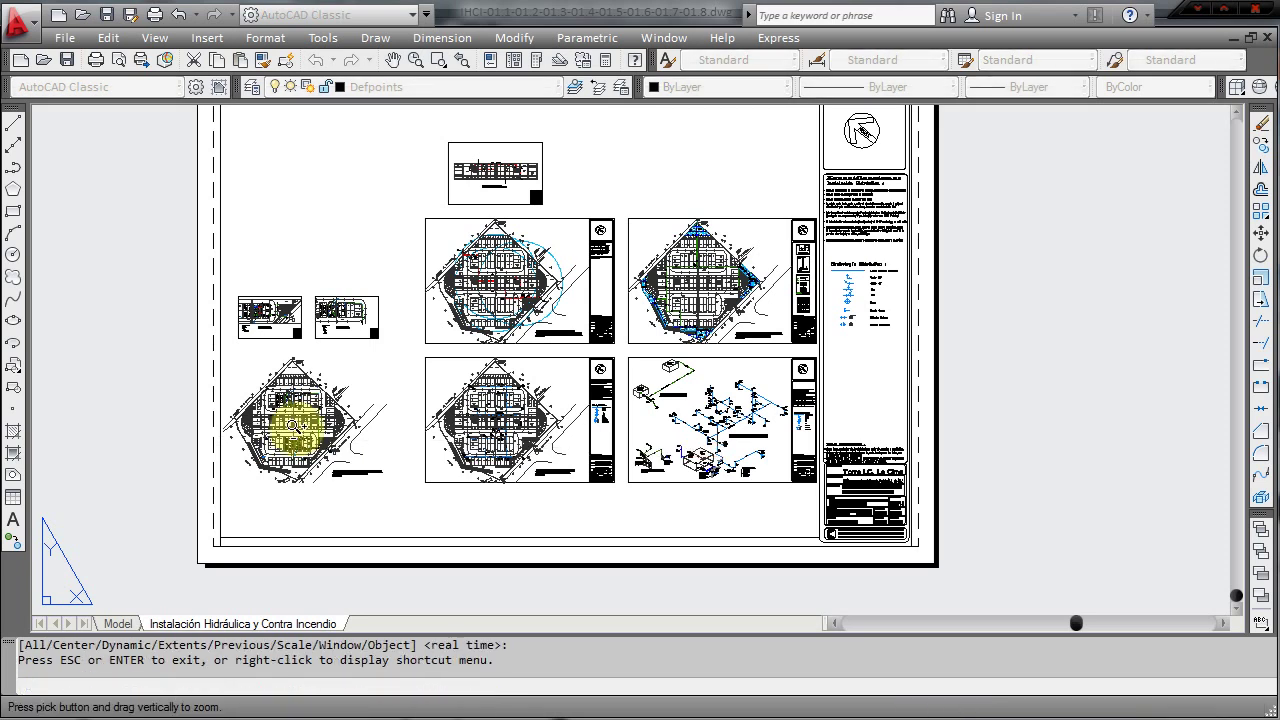
{"action": "key", "text": "Return"}
{"action": "key", "text": "Return"}
{"action": "type", "text": "c"}
{"action": "key", "text": "Return"}
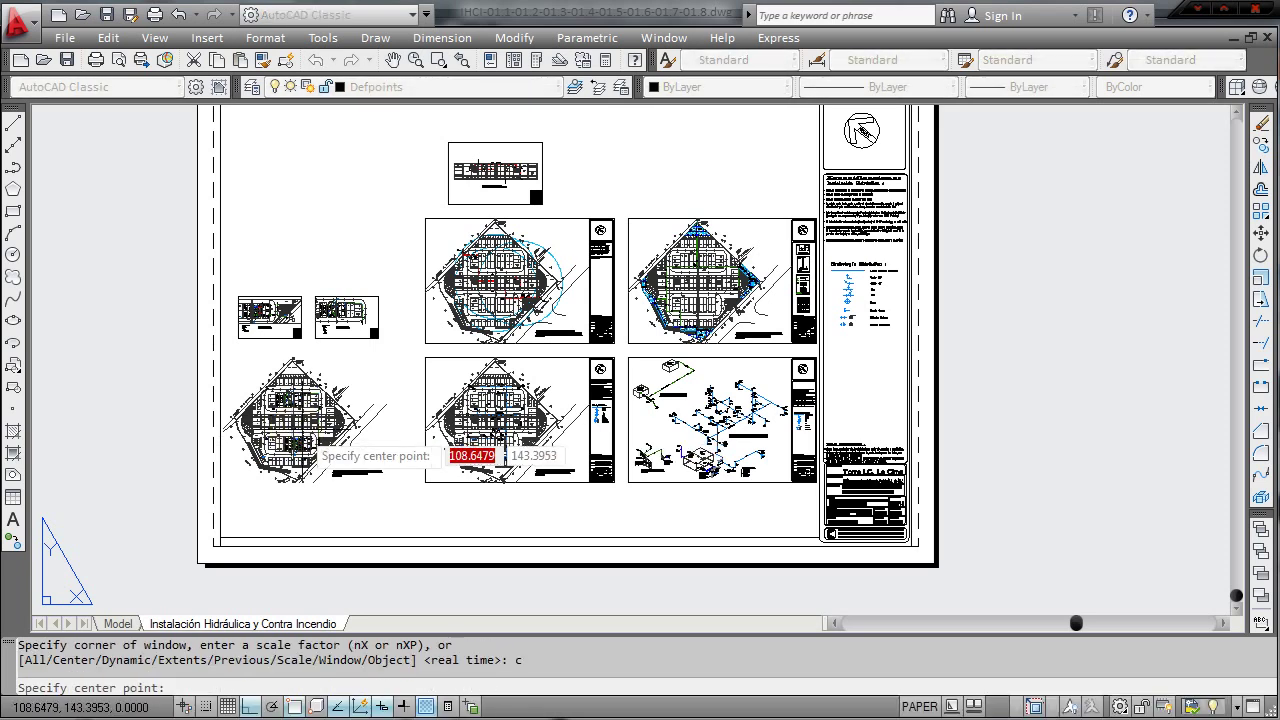
{"action": "left_click", "coordinate": [290, 420]}
{"action": "key", "text": "Return"}
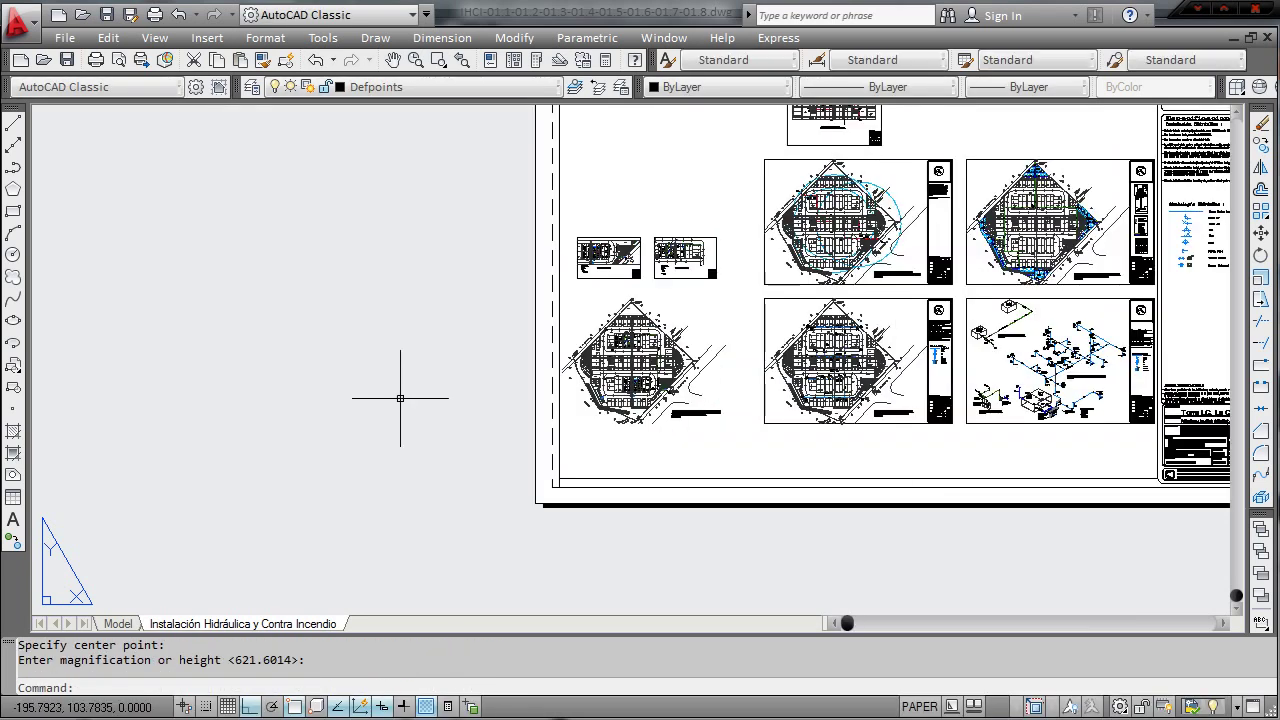
{"action": "middle_click_drag", "start_coordinate": [626, 397], "coordinate": [292, 481]}
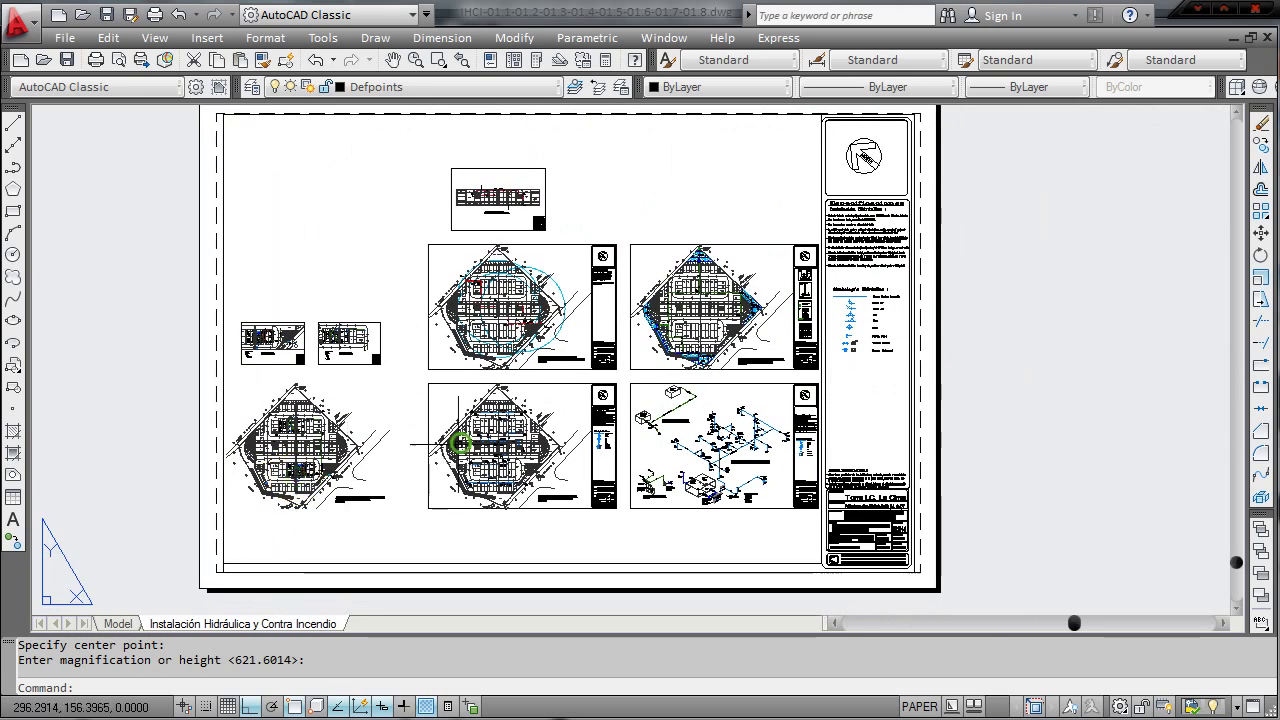
{"action": "middle_click_drag", "start_coordinate": [462, 429], "coordinate": [485, 443]}
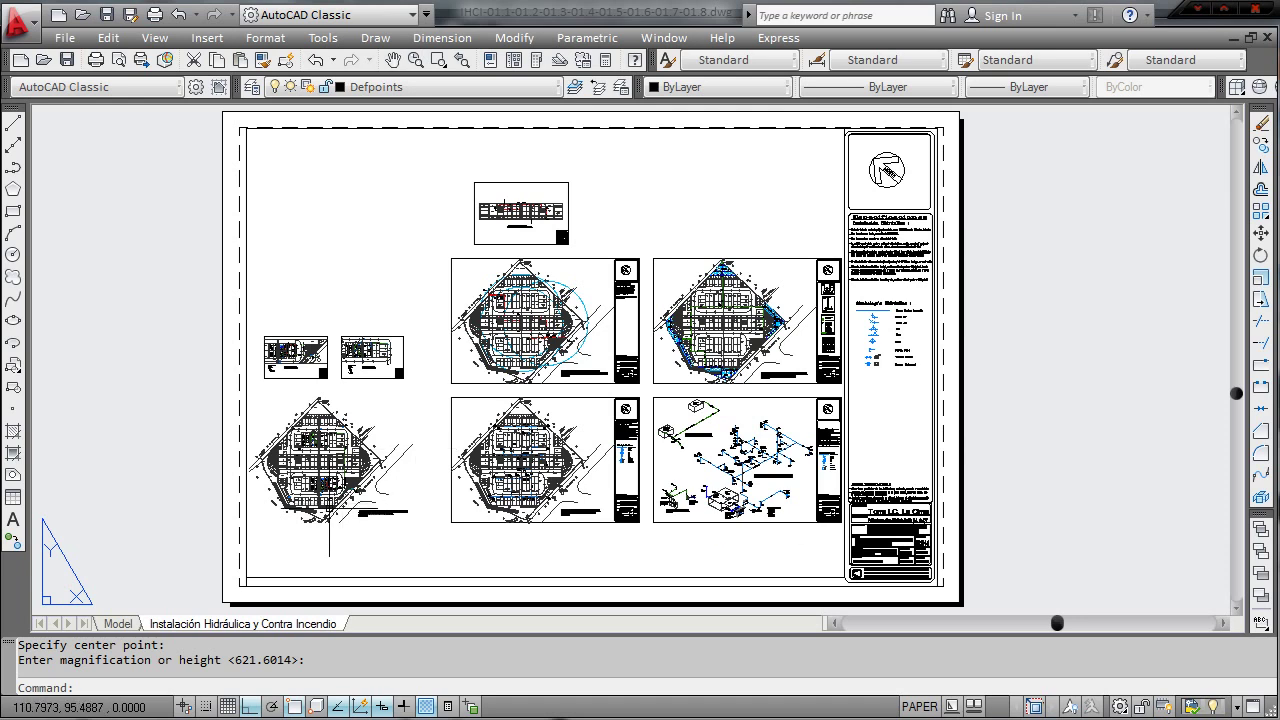
{"action": "left_click", "coordinate": [387, 472]}
{"action": "type", "text": "ms"}
{"action": "key", "text": "Return"}
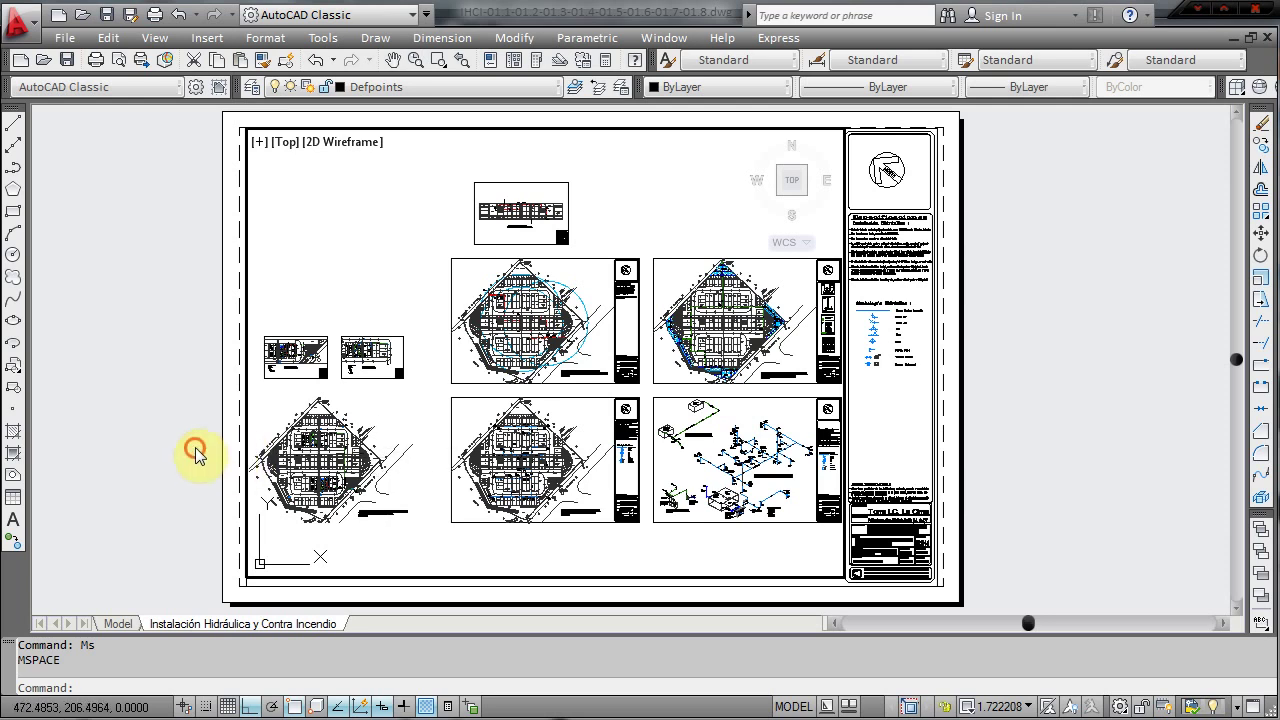
- Re-enter the viewport's model space and shift the hydraulic plans to the right
{"action": "key", "text": "Escape"}
{"action": "key", "text": "Escape"}
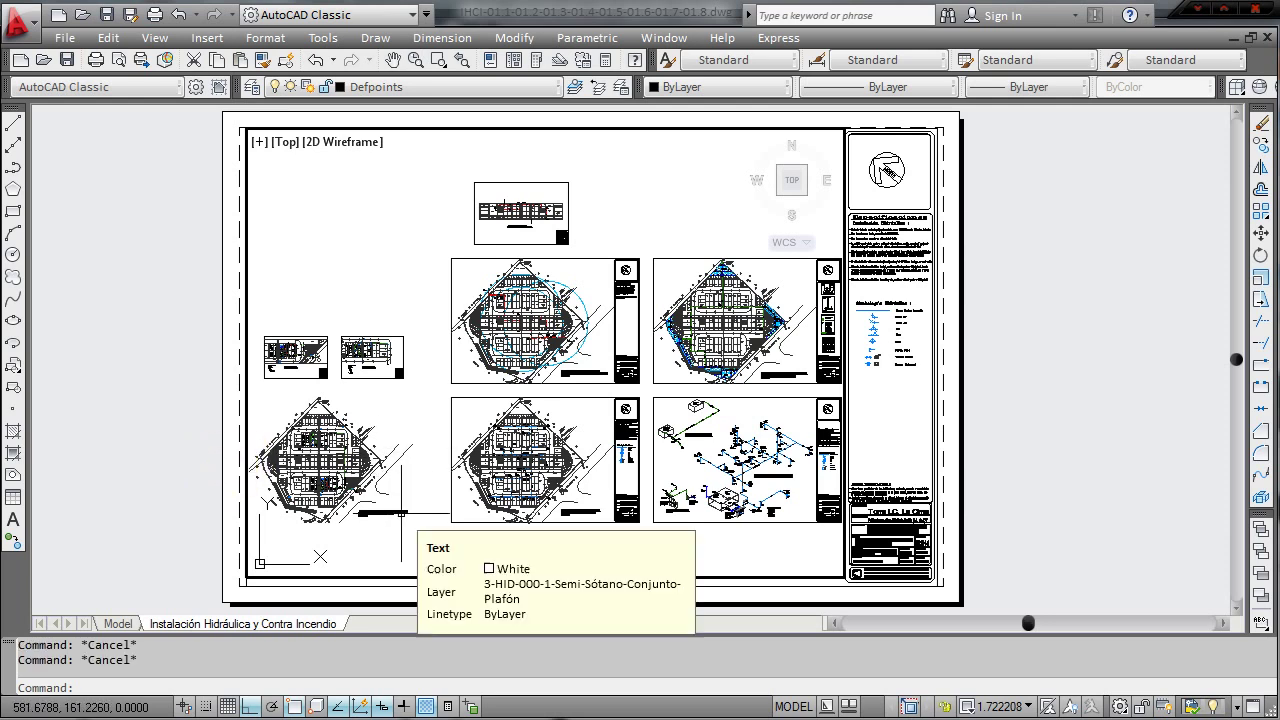
{"action": "type", "text": "ps"}
{"action": "key", "text": "Return"}
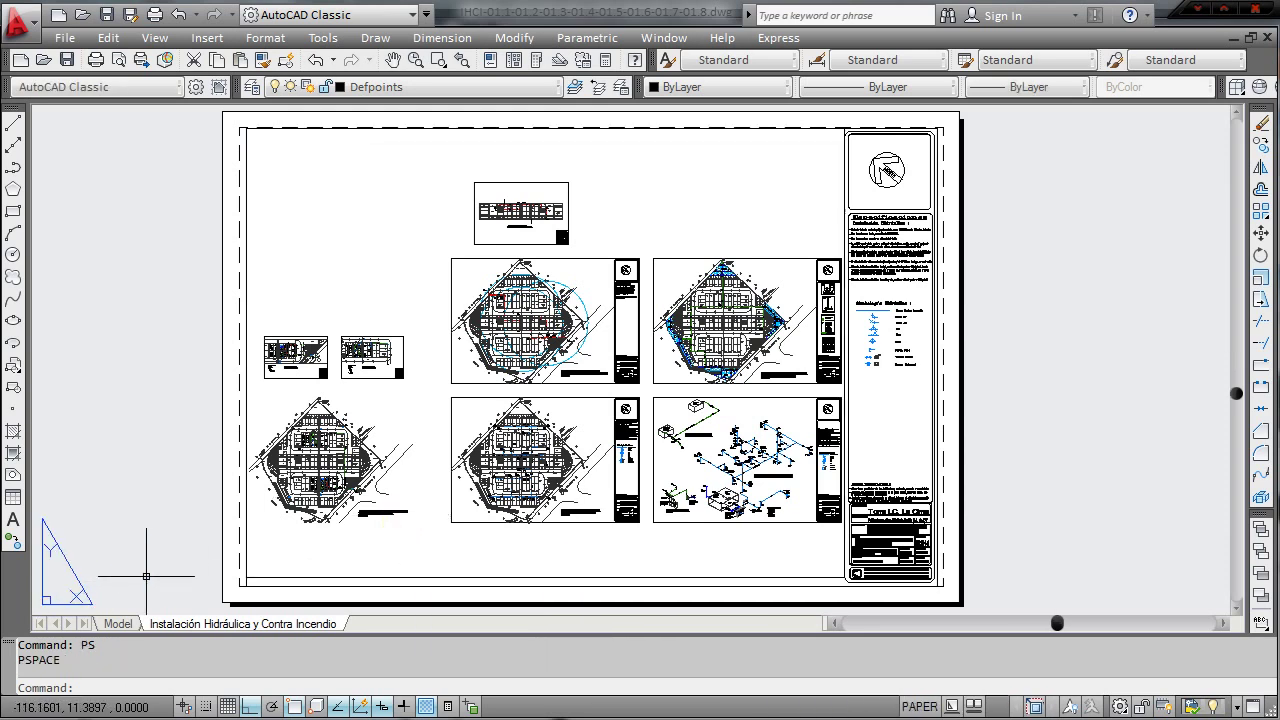
{"action": "type", "text": "ms"}
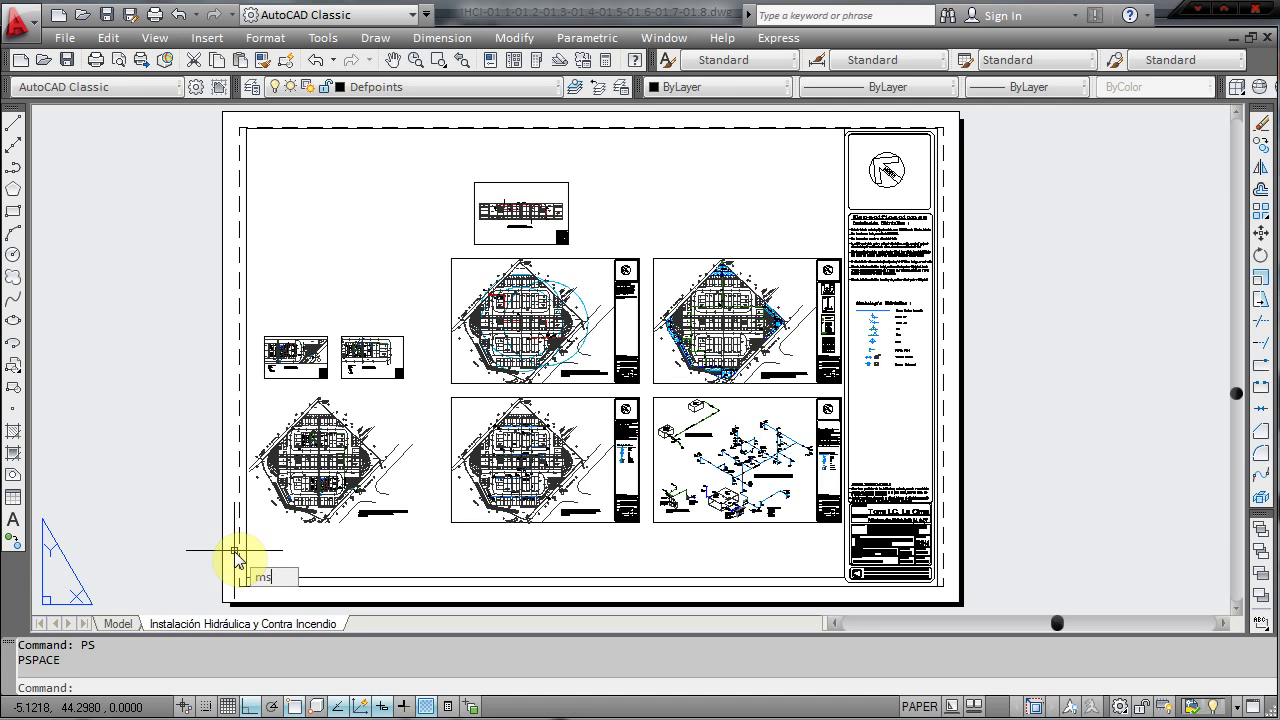
{"action": "key", "text": "Return"}
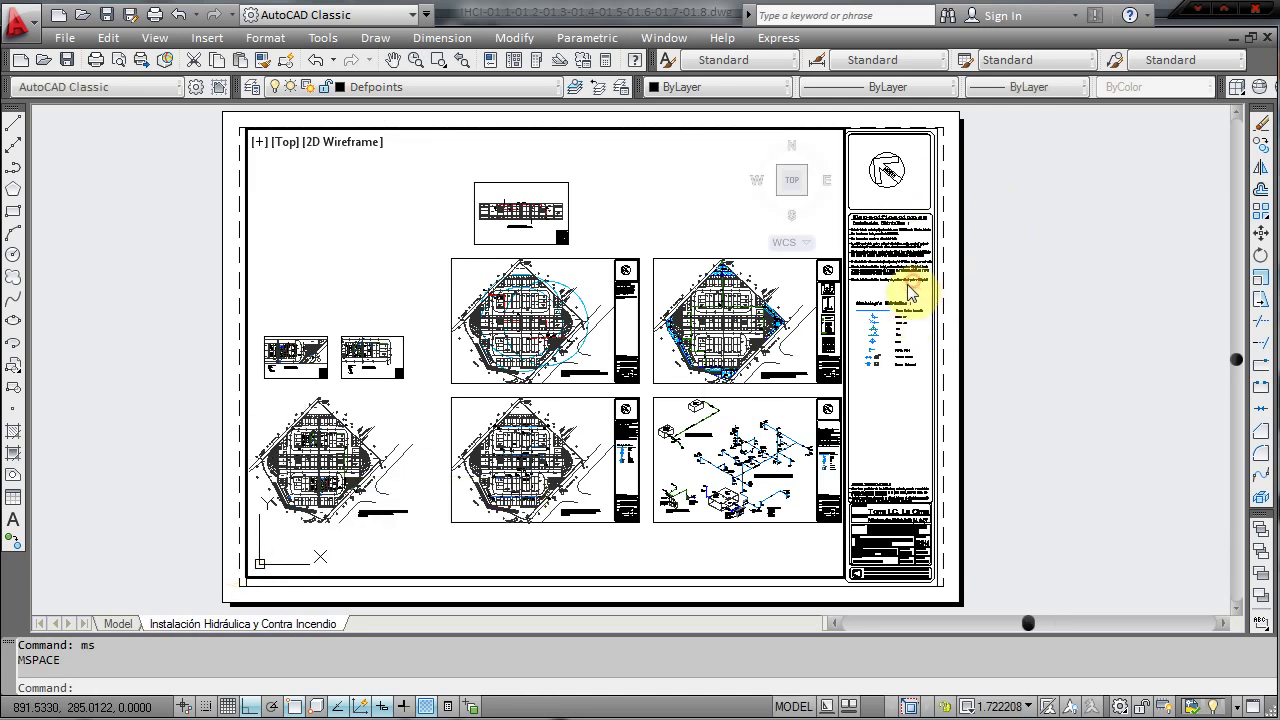
{"action": "scroll", "coordinate": [908, 290], "scroll_direction": "up", "scroll_amount": 2}
{"action": "scroll", "coordinate": [667, 383], "scroll_direction": "up", "scroll_amount": 2}
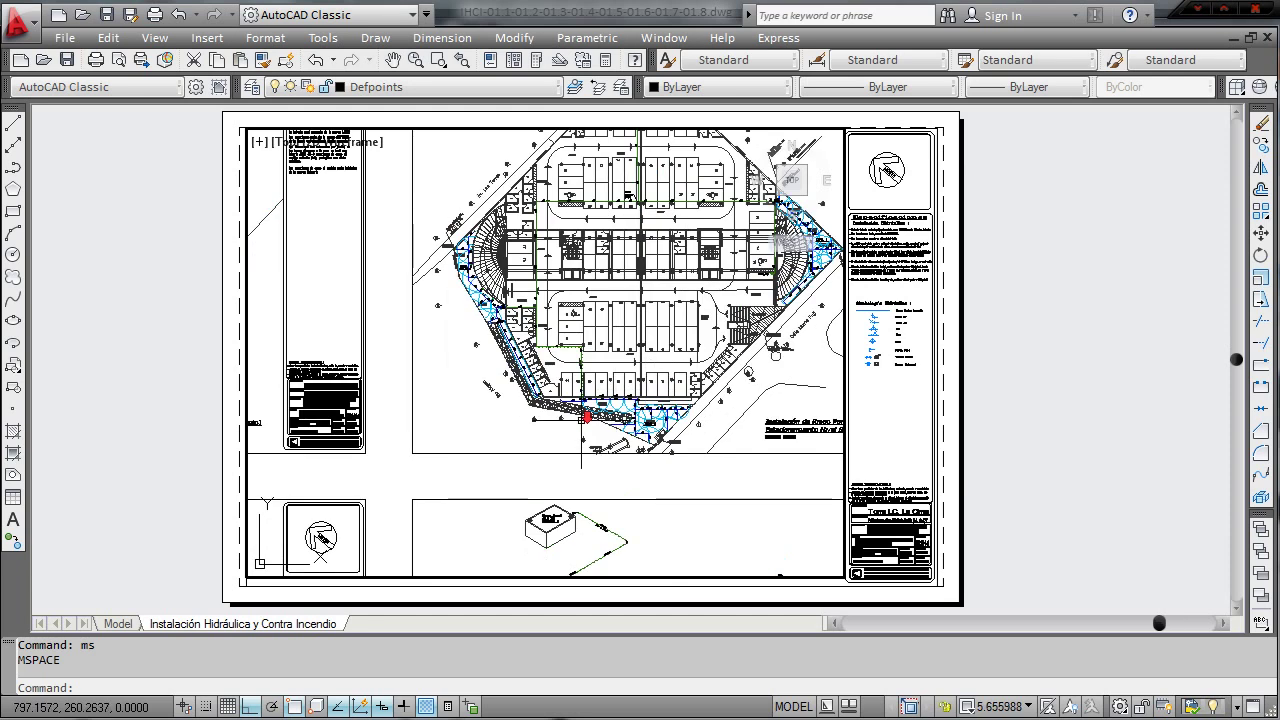
{"action": "scroll", "coordinate": [586, 420], "scroll_direction": "down", "scroll_amount": 5}
{"action": "scroll", "coordinate": [514, 423], "scroll_direction": "up", "scroll_amount": 2}
{"action": "scroll", "coordinate": [549, 323], "scroll_direction": "up", "scroll_amount": 2}
{"action": "middle_click_drag", "start_coordinate": [375, 396], "coordinate": [757, 363]}
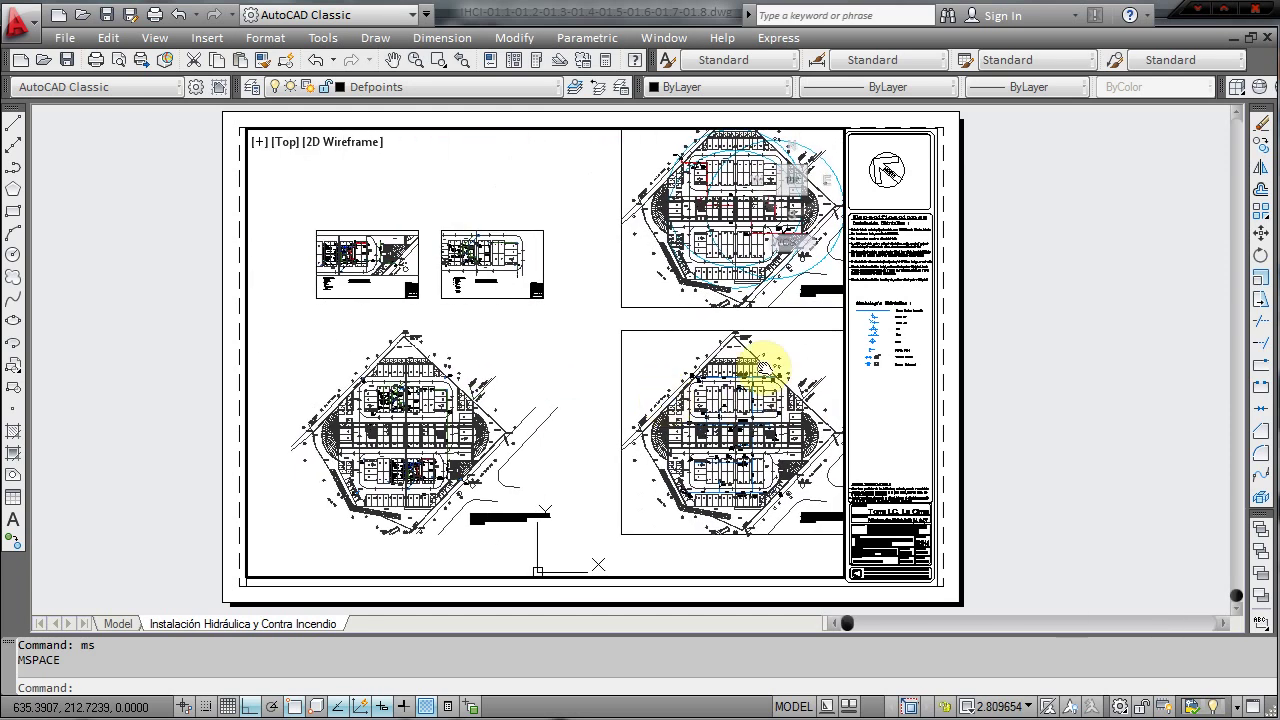
{"action": "middle_click_drag", "start_coordinate": [634, 409], "coordinate": [543, 394]}
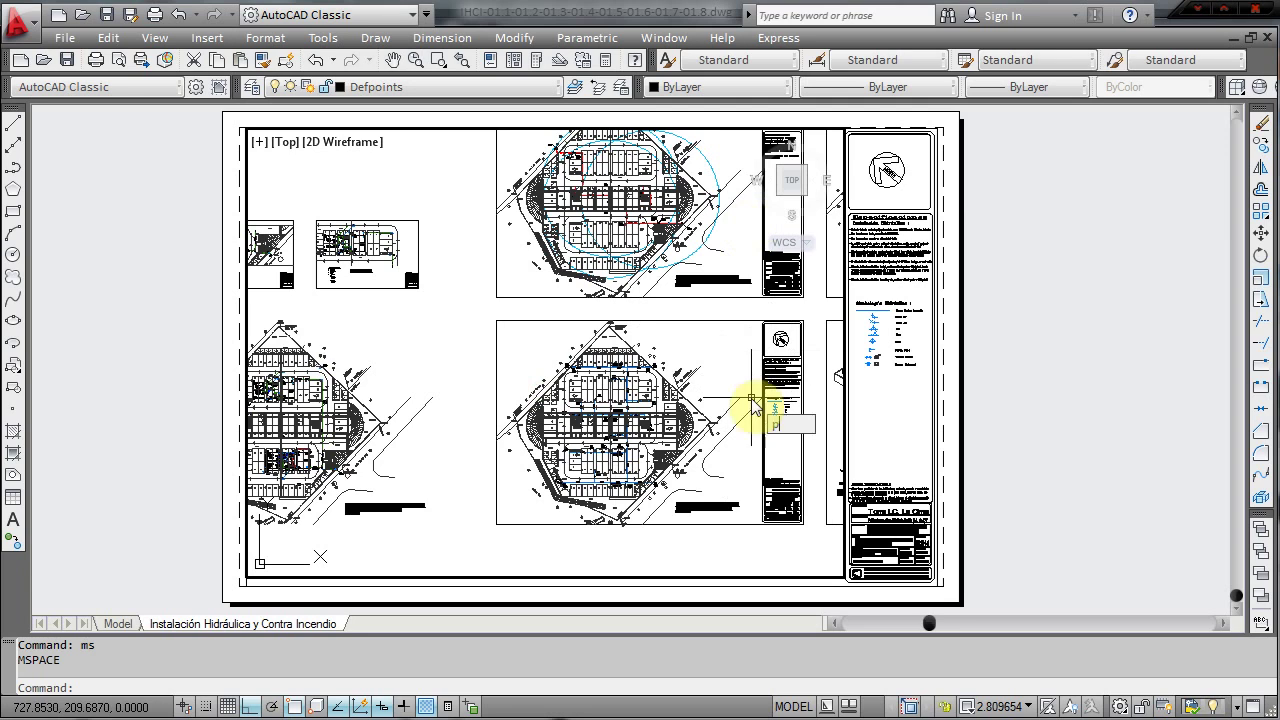
- Review the sheet and legend in paper space, then activate the large left viewport
{"action": "type", "text": "ps"}
{"action": "key", "text": "Return"}
{"action": "scroll", "coordinate": [930, 365], "scroll_direction": "up", "scroll_amount": 5}
{"action": "scroll", "coordinate": [808, 230], "scroll_direction": "up", "scroll_amount": 4}
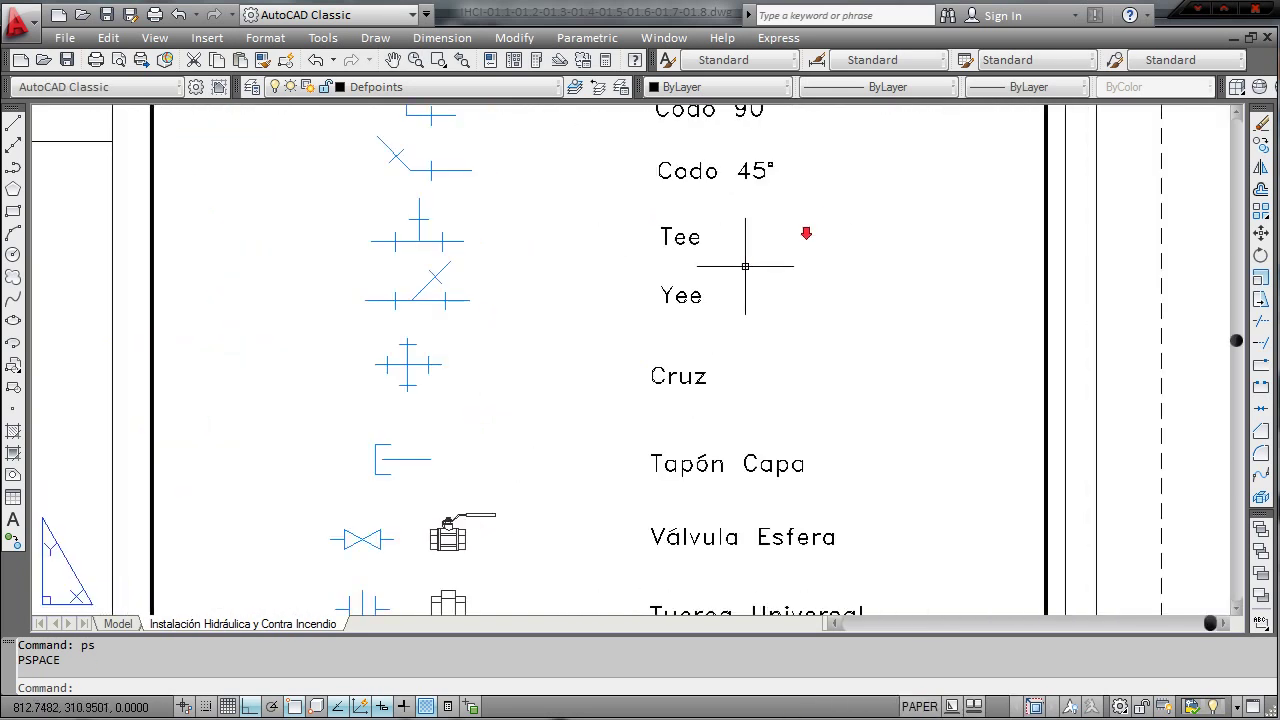
{"action": "left_click", "coordinate": [686, 291]}
{"action": "left_click", "coordinate": [603, 357]}
{"action": "key", "text": "Escape"}
{"action": "key", "text": "Escape"}
{"action": "scroll", "coordinate": [625, 357], "scroll_direction": "down", "scroll_amount": 6}
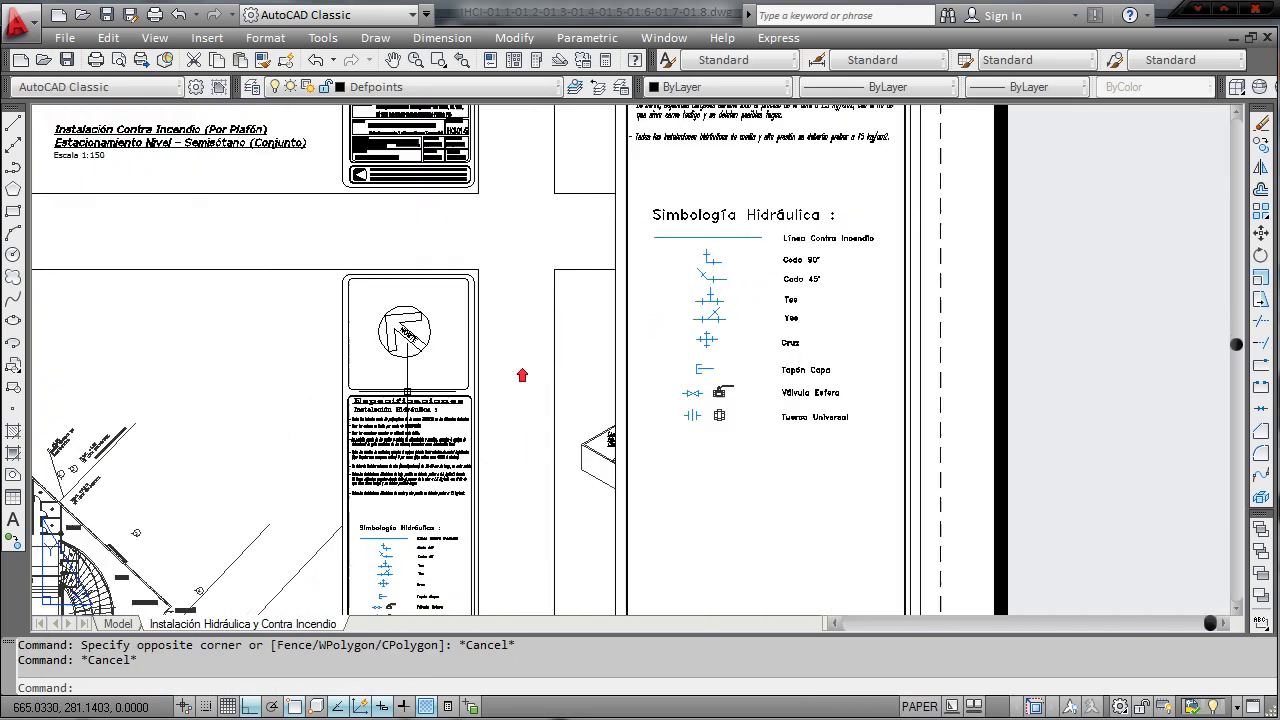
{"action": "scroll", "coordinate": [520, 371], "scroll_direction": "up", "scroll_amount": 5}
{"action": "left_click", "coordinate": [514, 334]}
{"action": "scroll", "coordinate": [472, 406], "scroll_direction": "down", "scroll_amount": 5}
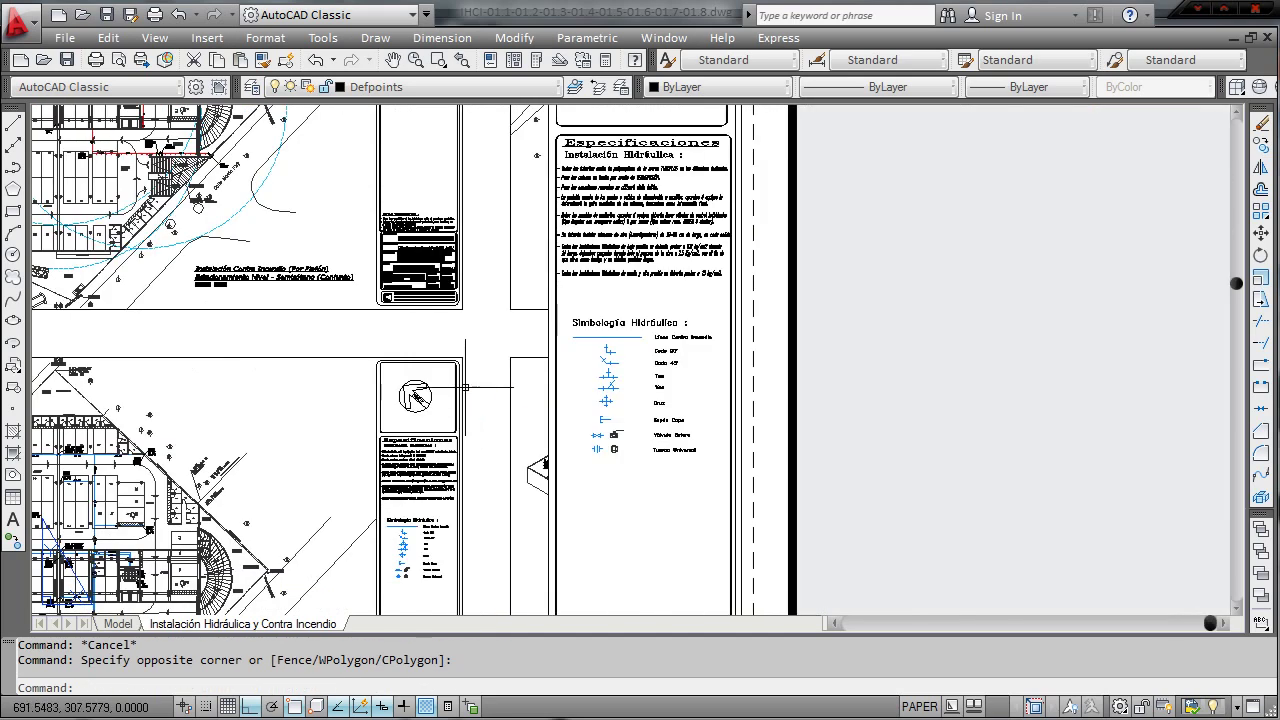
{"action": "scroll", "coordinate": [430, 405], "scroll_direction": "down", "scroll_amount": 5}
{"action": "scroll", "coordinate": [400, 385], "scroll_direction": "up", "scroll_amount": 5}
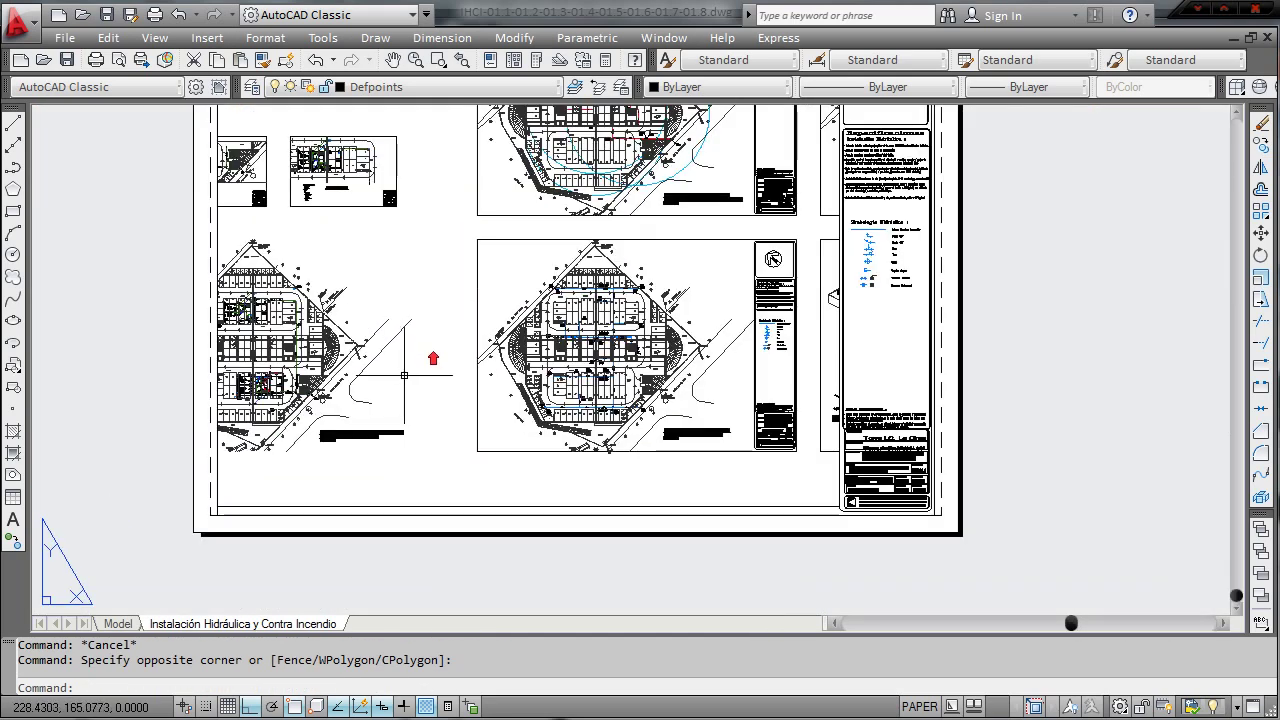
{"action": "scroll", "coordinate": [420, 370], "scroll_direction": "up", "scroll_amount": 2}
{"action": "middle_click_drag", "start_coordinate": [710, 318], "coordinate": [686, 344]}
{"action": "scroll", "coordinate": [686, 344], "scroll_direction": "down", "scroll_amount": 3}
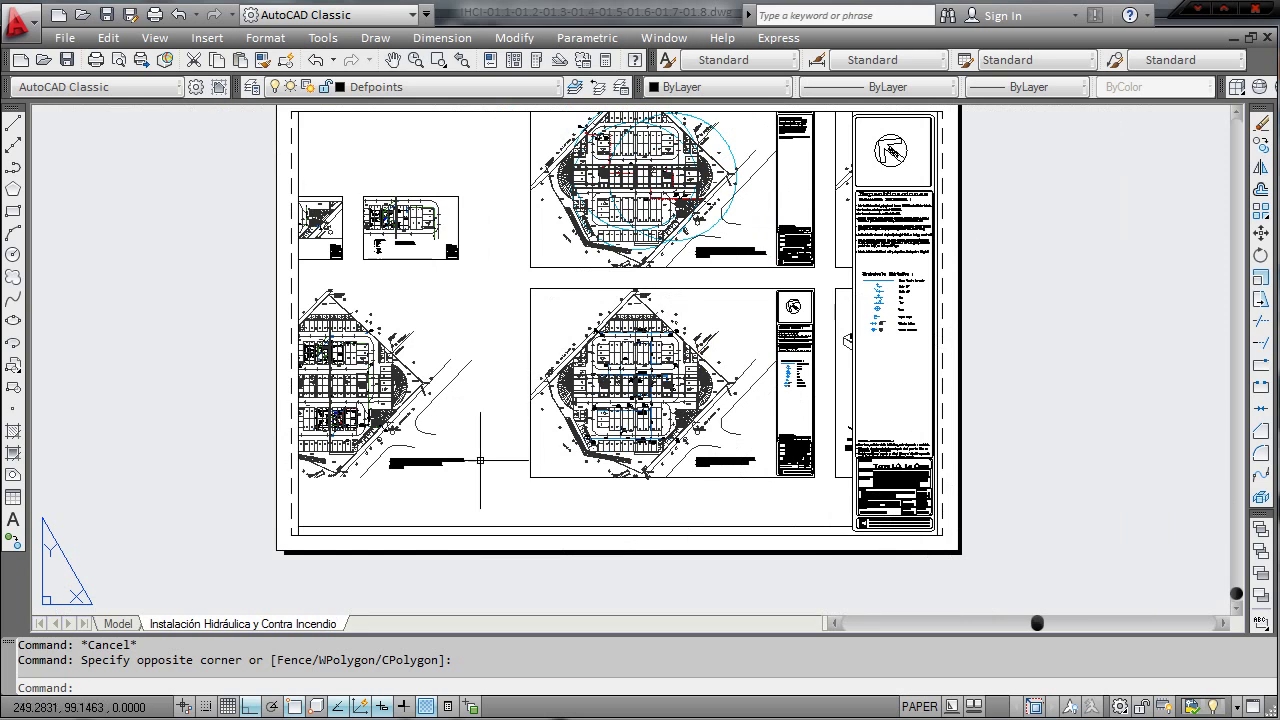
{"action": "double_click", "coordinate": [492, 403]}
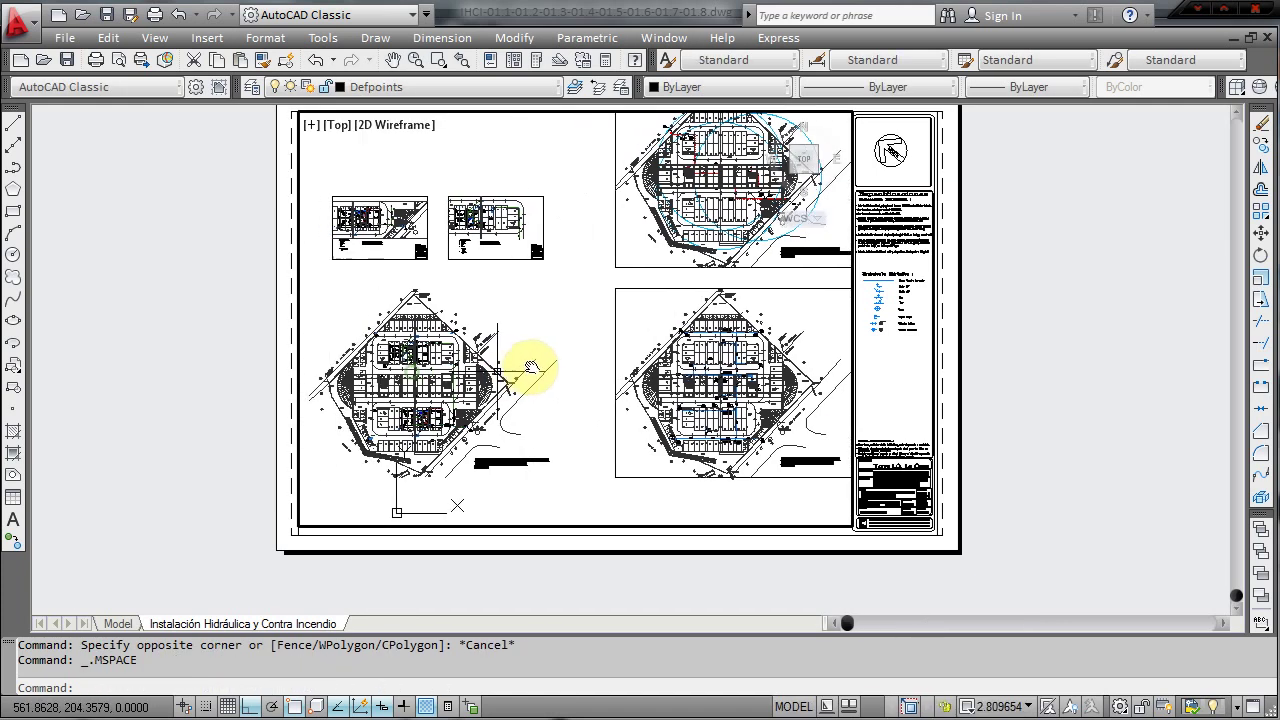
- Slide the plan right and zoom Center on the semi-basement plan's middle
{"action": "middle_click_drag", "start_coordinate": [412, 371], "coordinate": [567, 355]}
{"action": "scroll", "coordinate": [497, 376], "scroll_direction": "up", "scroll_amount": 2}
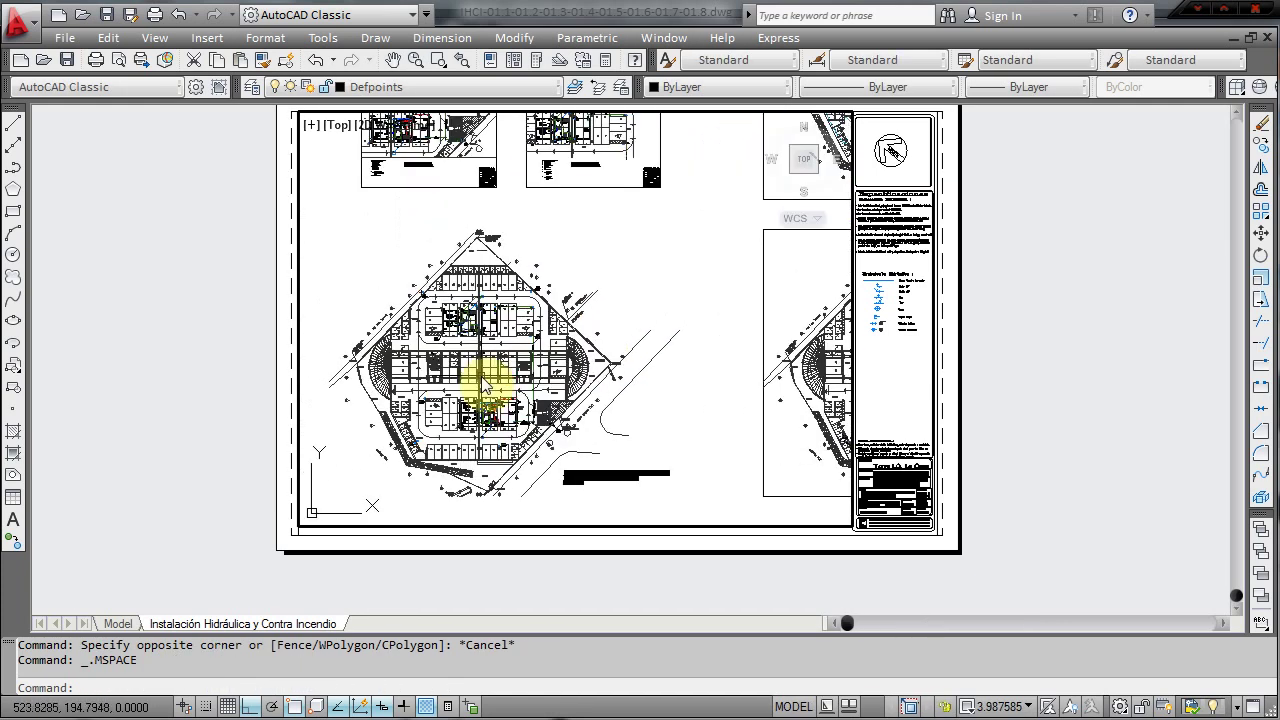
{"action": "type", "text": "z"}
{"action": "key", "text": "Return"}
{"action": "type", "text": "c"}
{"action": "key", "text": "Return"}
{"action": "left_click", "coordinate": [481, 366]}
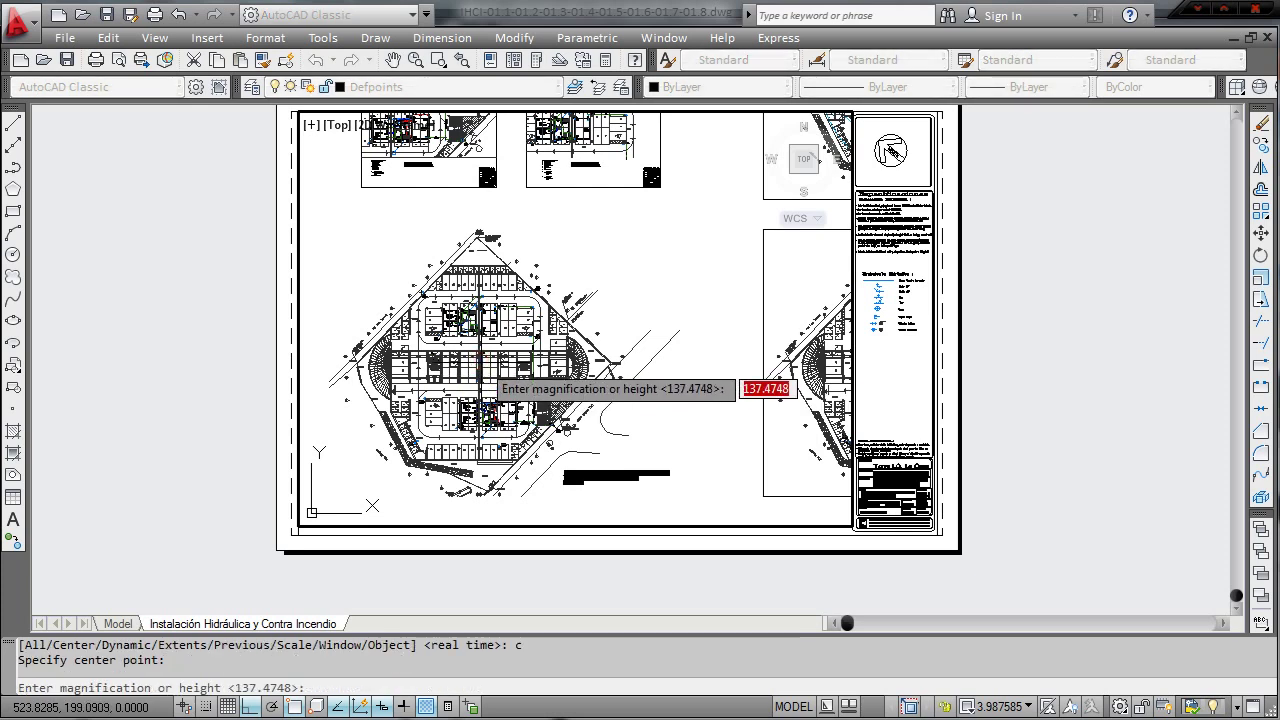
{"action": "key", "text": "Return"}
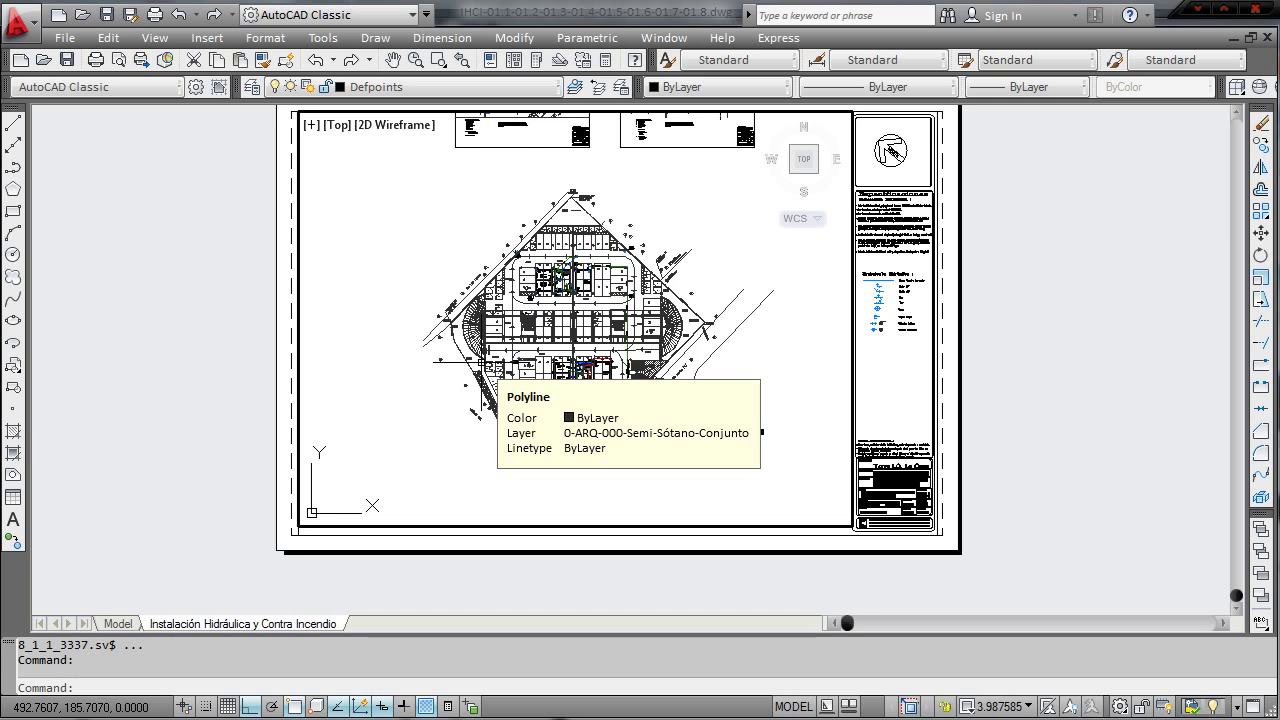
- Check in paper space that the title block's ESCALA reads 1:150, then return with MS
{"action": "type", "text": "PS"}
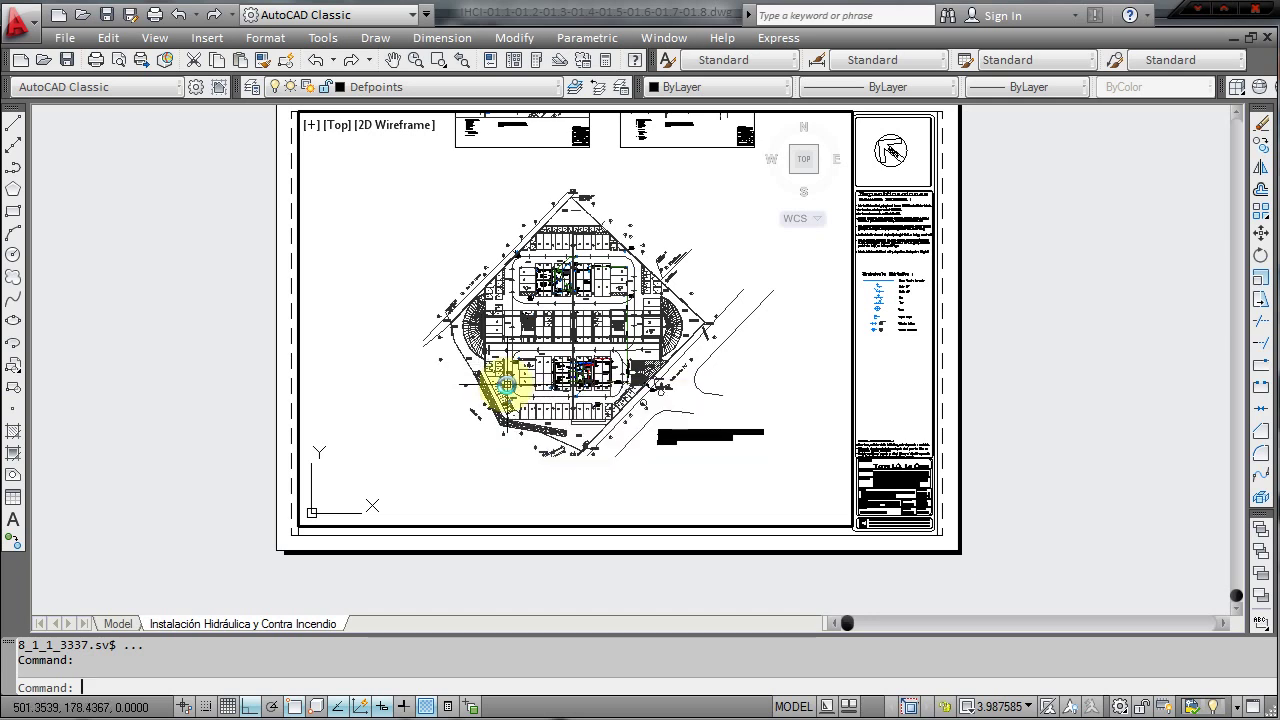
{"action": "key", "text": "Return"}
{"action": "scroll", "coordinate": [930, 490], "scroll_direction": "up", "scroll_amount": 4}
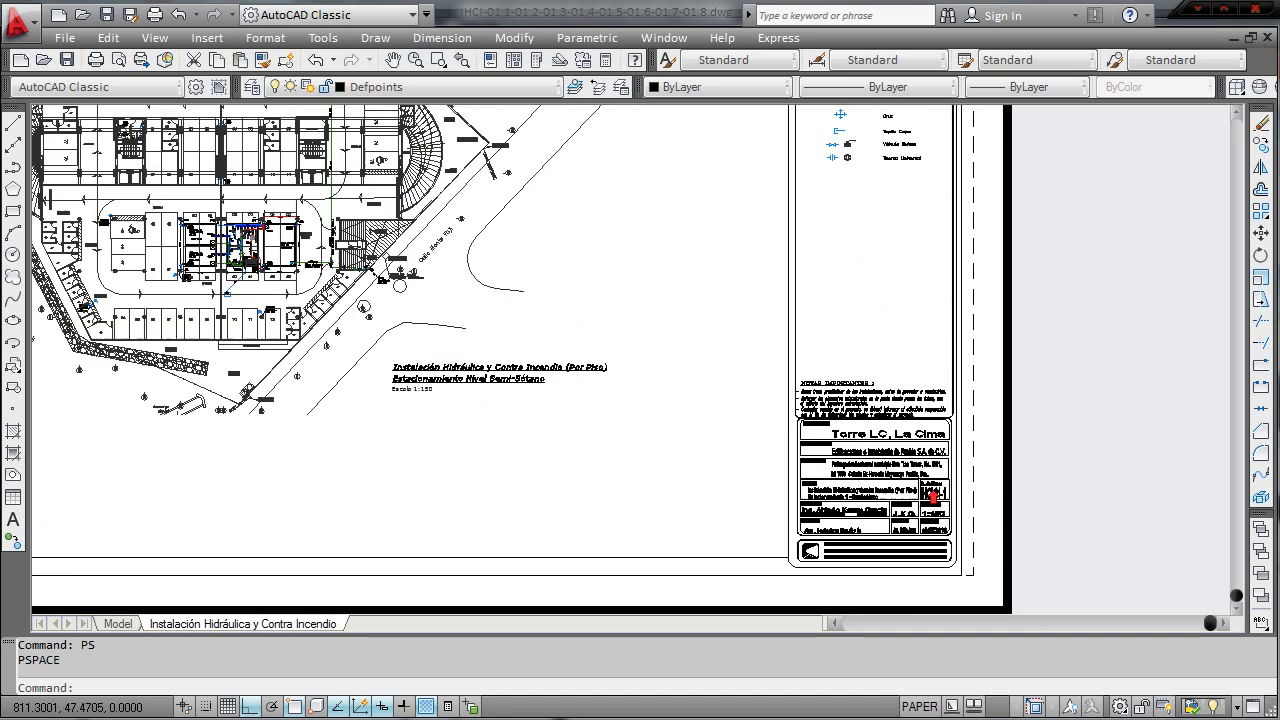
{"action": "scroll", "coordinate": [930, 490], "scroll_direction": "up", "scroll_amount": 4}
{"action": "scroll", "coordinate": [927, 433], "scroll_direction": "down", "scroll_amount": 1}
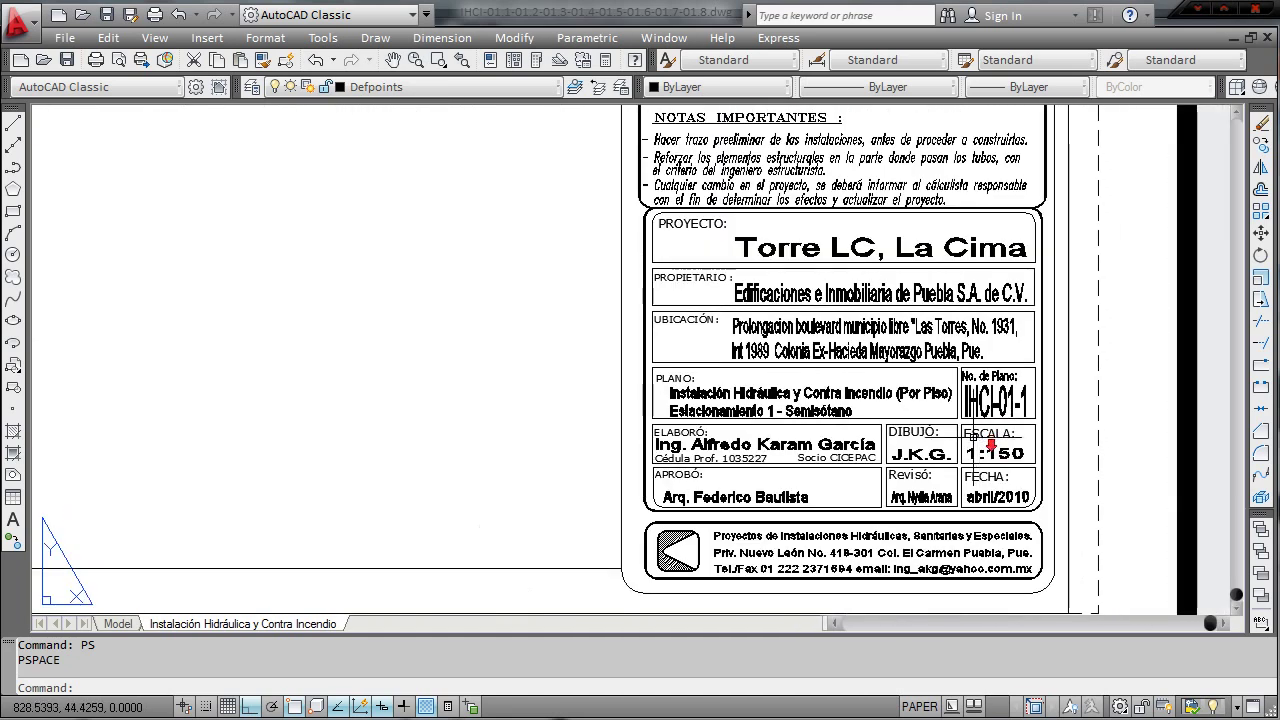
{"action": "scroll", "coordinate": [709, 297], "scroll_direction": "down", "scroll_amount": 5}
{"action": "scroll", "coordinate": [651, 343], "scroll_direction": "up", "scroll_amount": 1}
{"action": "scroll", "coordinate": [618, 287], "scroll_direction": "down", "scroll_amount": 1}
{"action": "scroll", "coordinate": [580, 401], "scroll_direction": "down", "scroll_amount": 2}
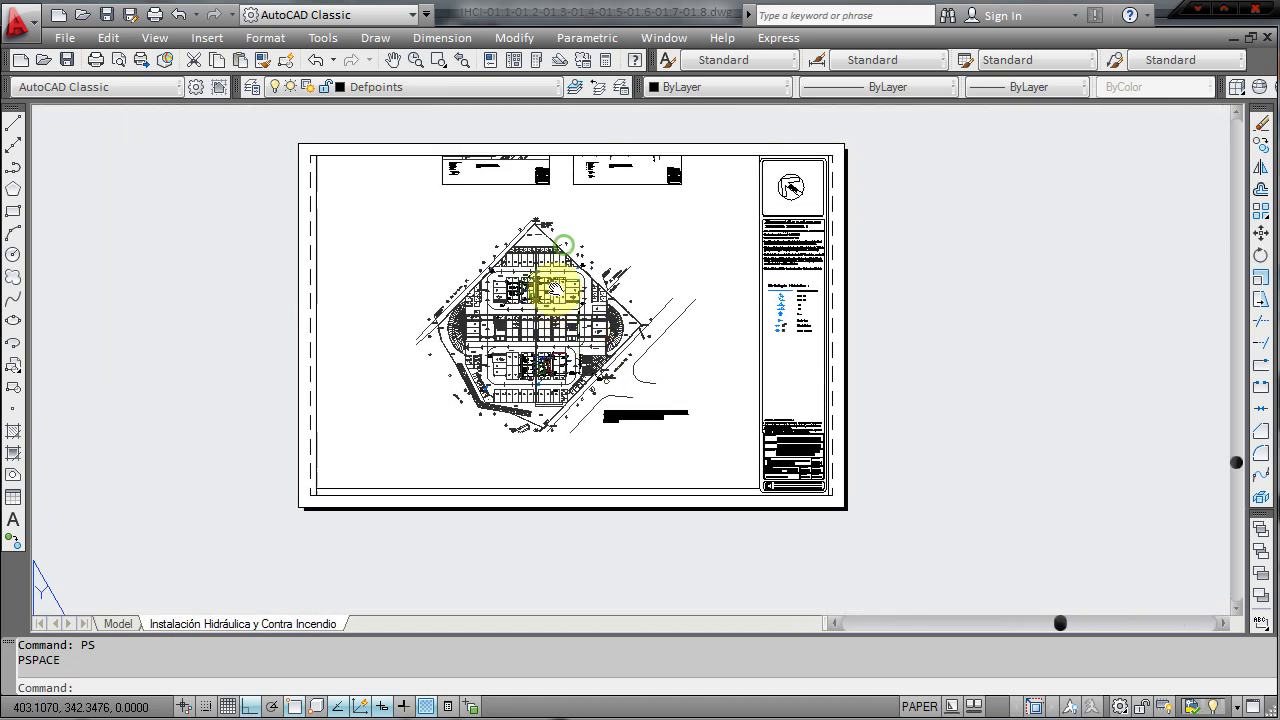
{"action": "type", "text": "ms"}
{"action": "key", "text": "Return"}
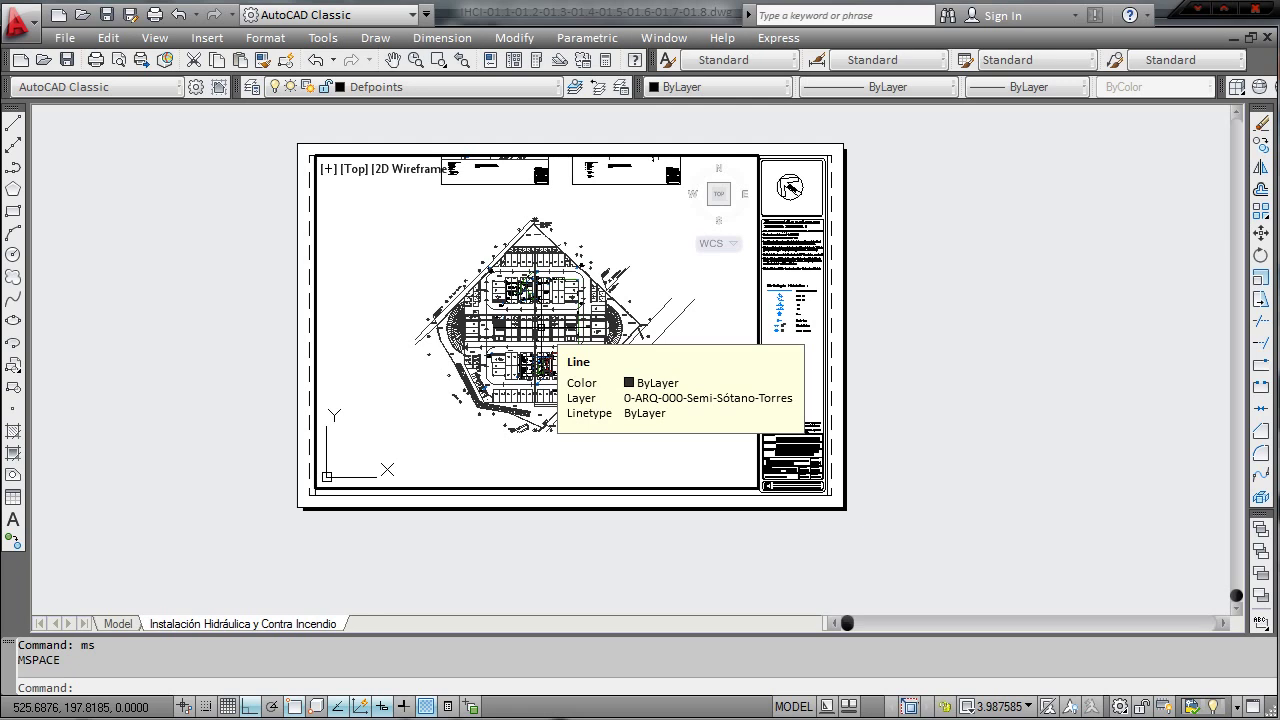
- Calculate 1000/150 with CAL and copy the 6.66666667 result
{"action": "type", "text": "CA"}
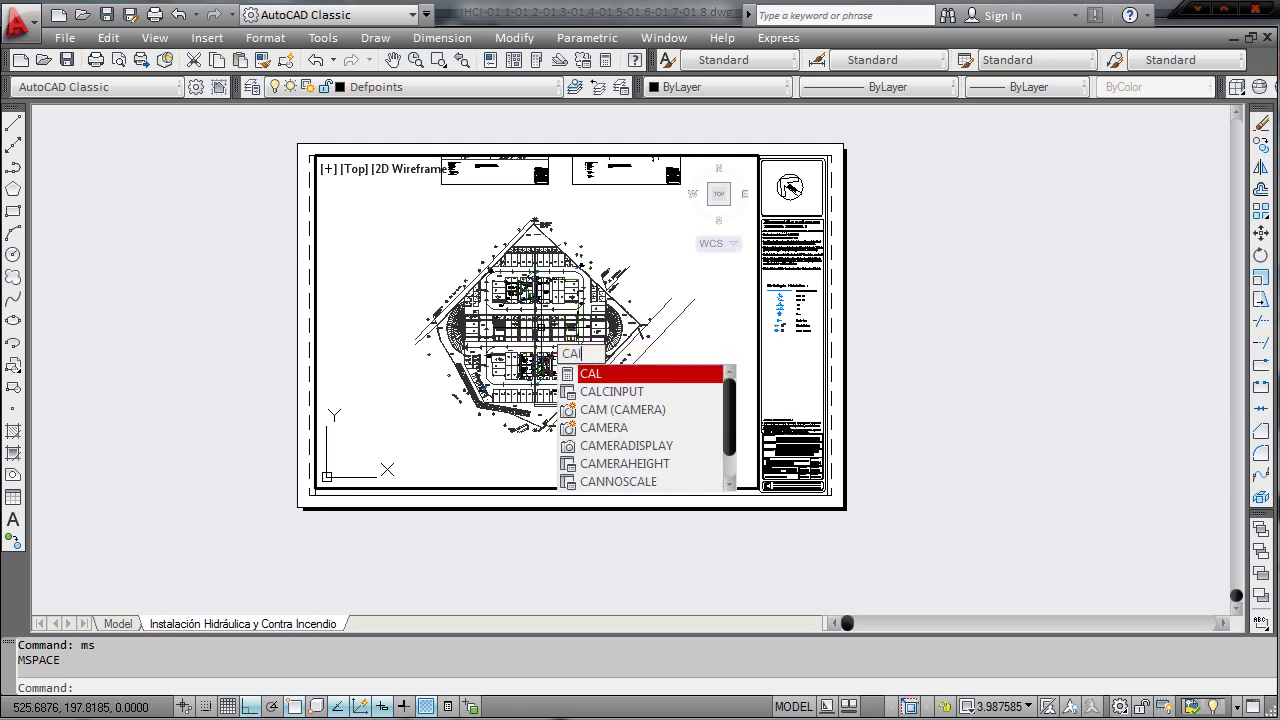
{"action": "type", "text": "L"}
{"action": "key", "text": "Return"}
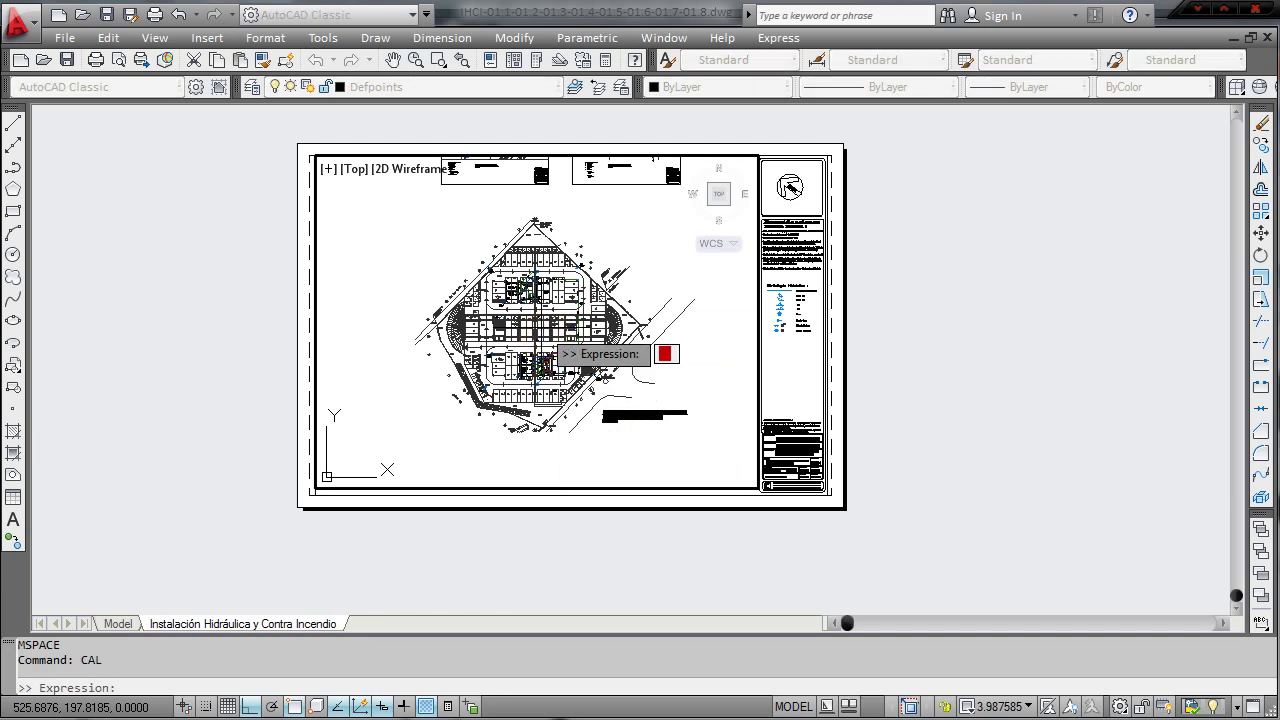
{"action": "type", "text": "1000/150"}
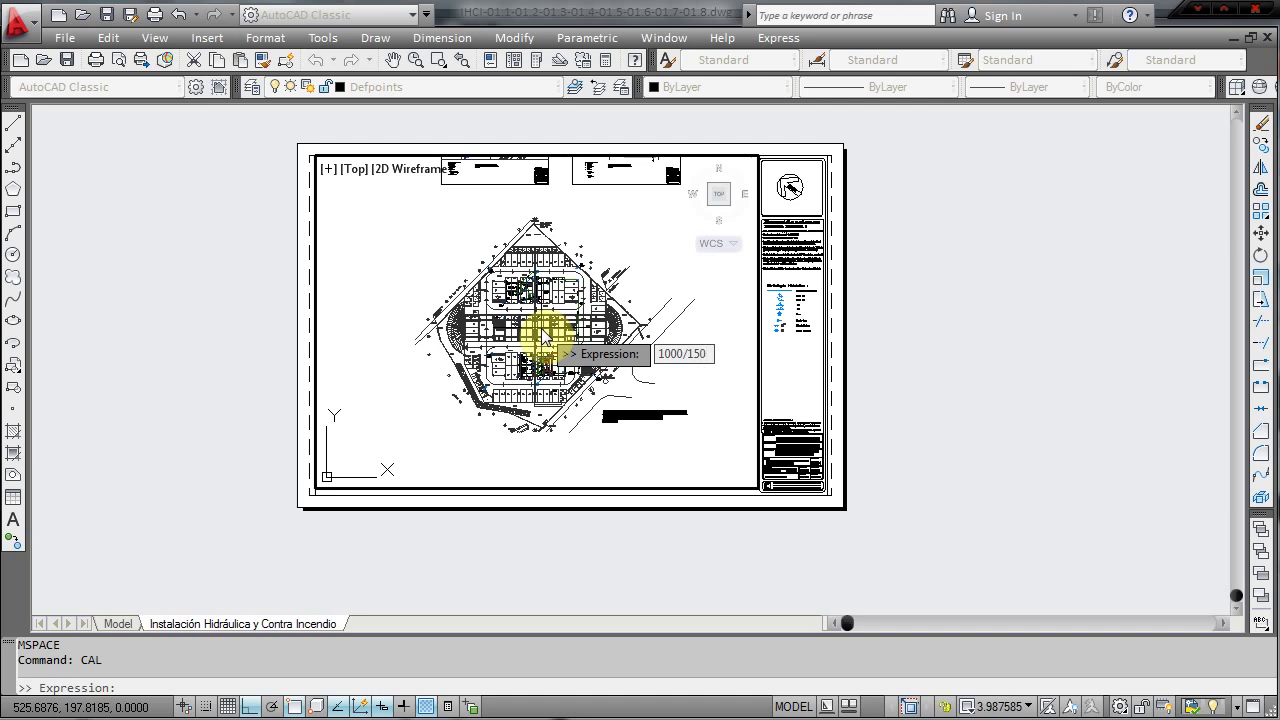
{"action": "key", "text": "Return"}
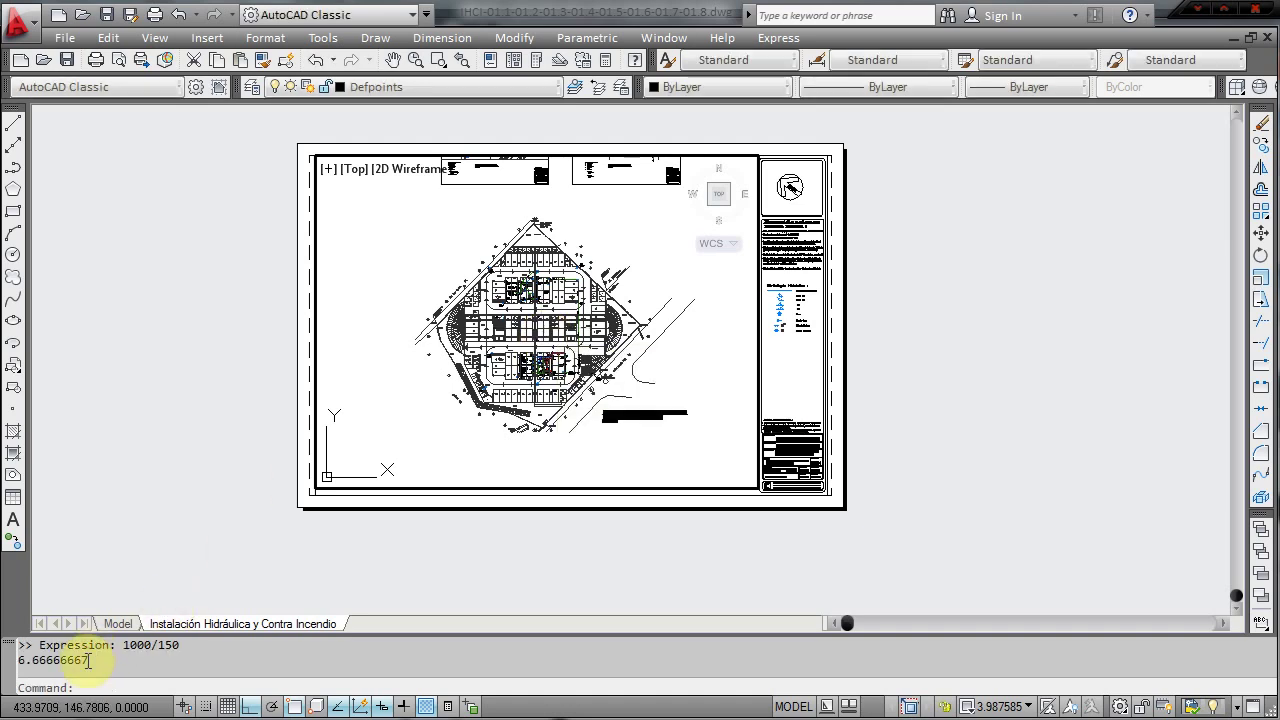
{"action": "left_click_drag", "start_coordinate": [88, 659], "coordinate": [10, 672]}
{"action": "right_click", "coordinate": [40, 665]}
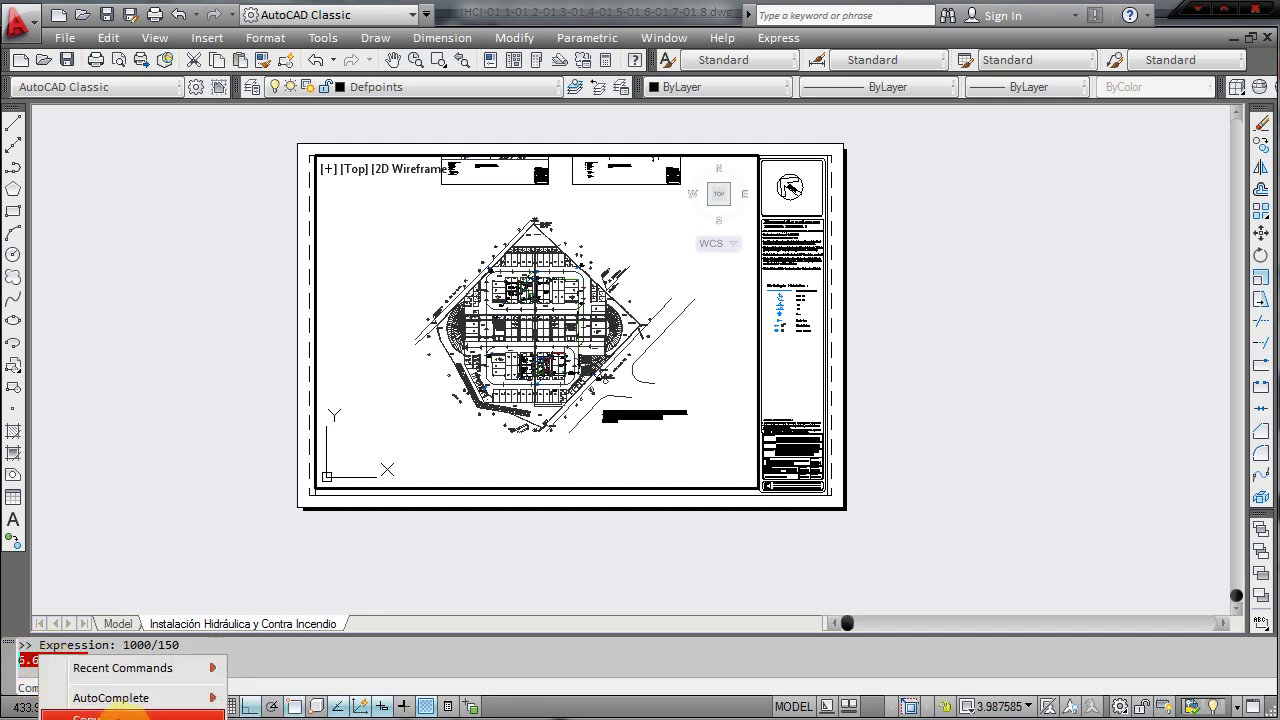
{"action": "left_click", "coordinate": [112, 717]}
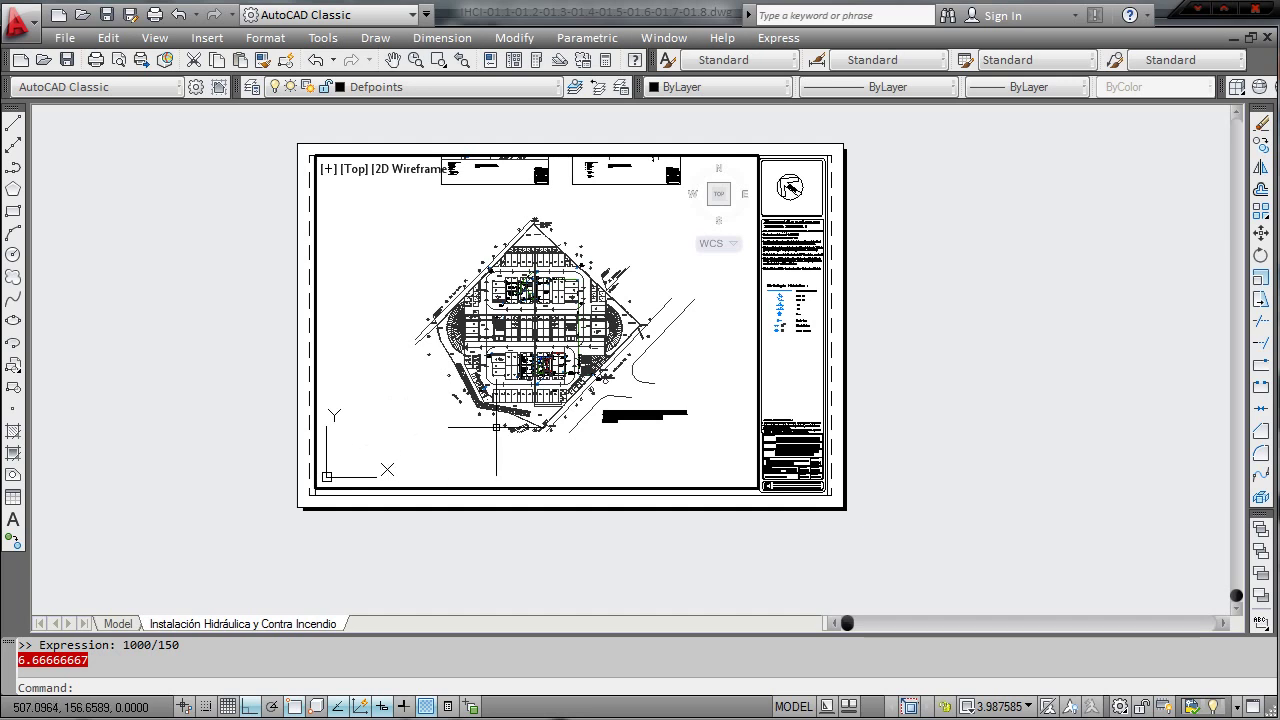
- Zoom the viewport to 6.66666667xp using the pasted factor
{"action": "type", "text": "z"}
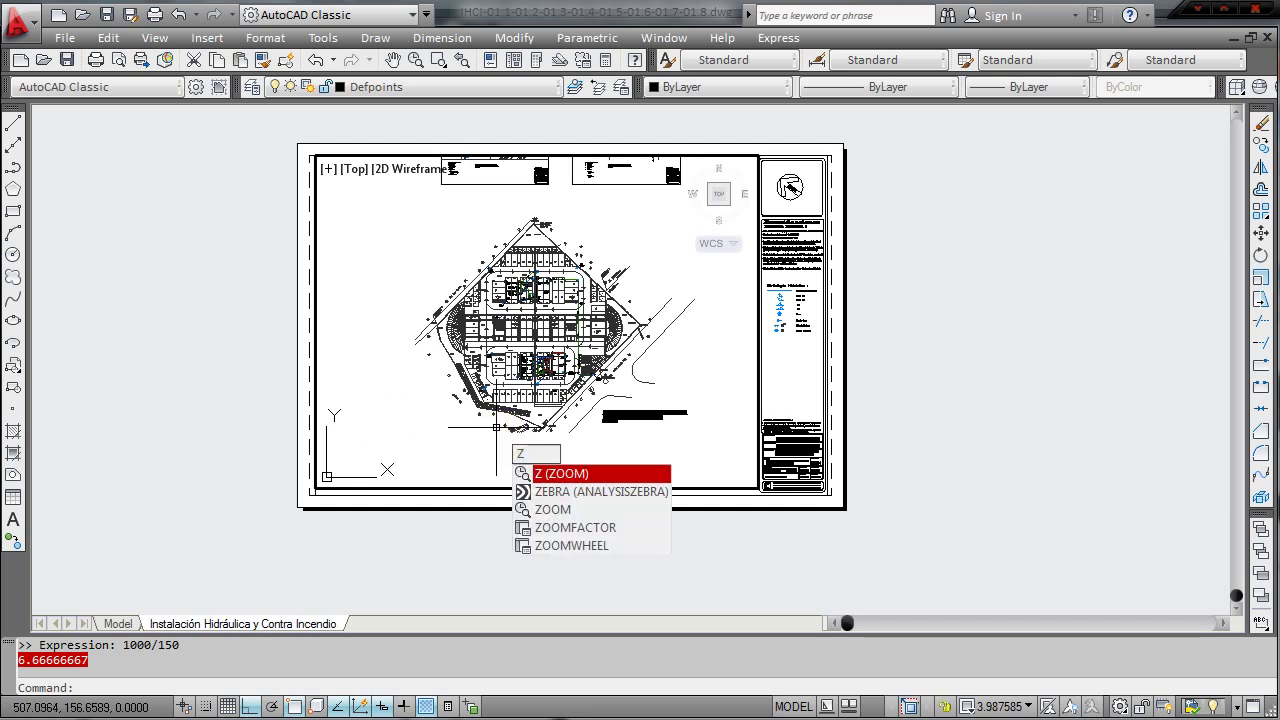
{"action": "key", "text": "Return"}
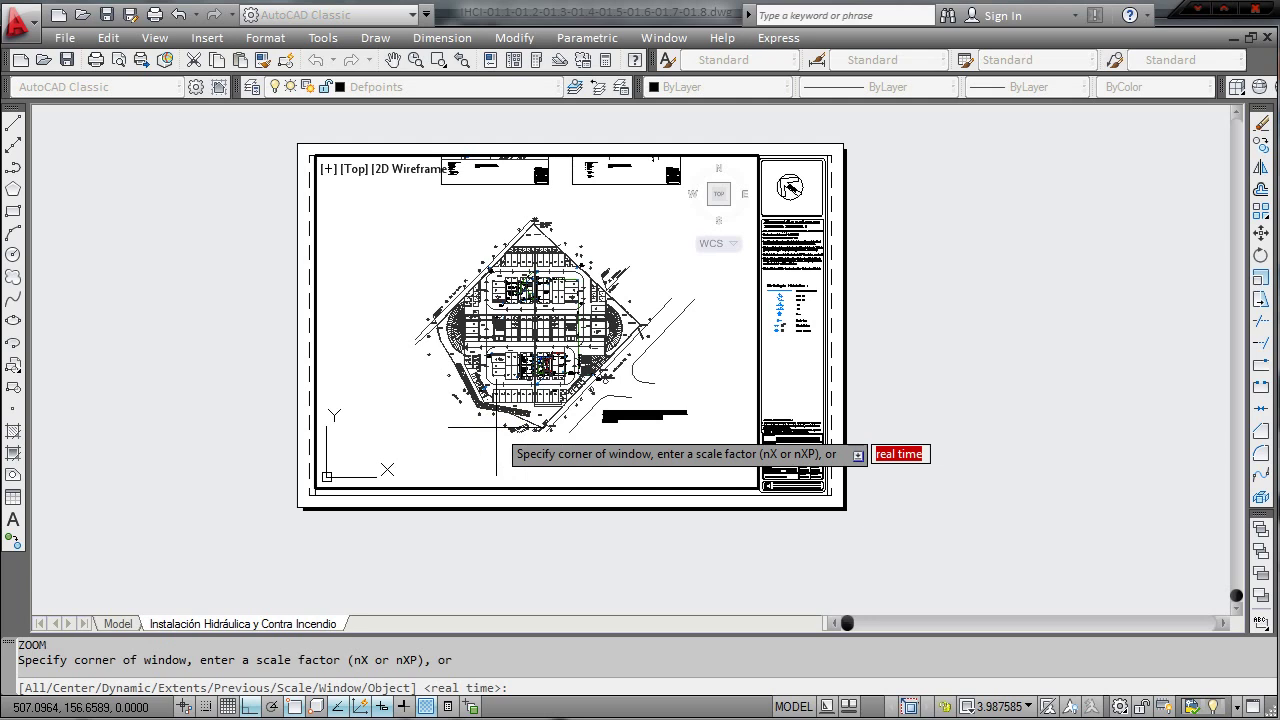
{"action": "right_click", "coordinate": [528, 685]}
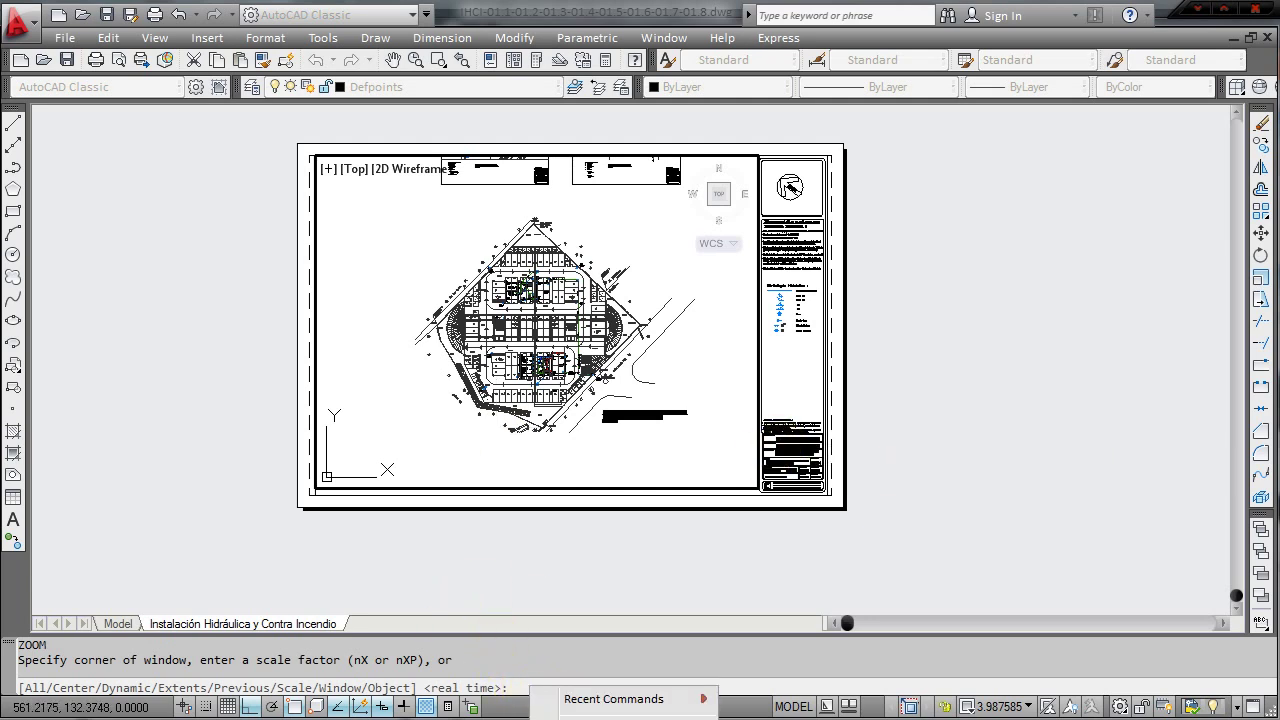
{"action": "left_click", "coordinate": [638, 712]}
{"action": "type", "text": "6.66666667xp"}
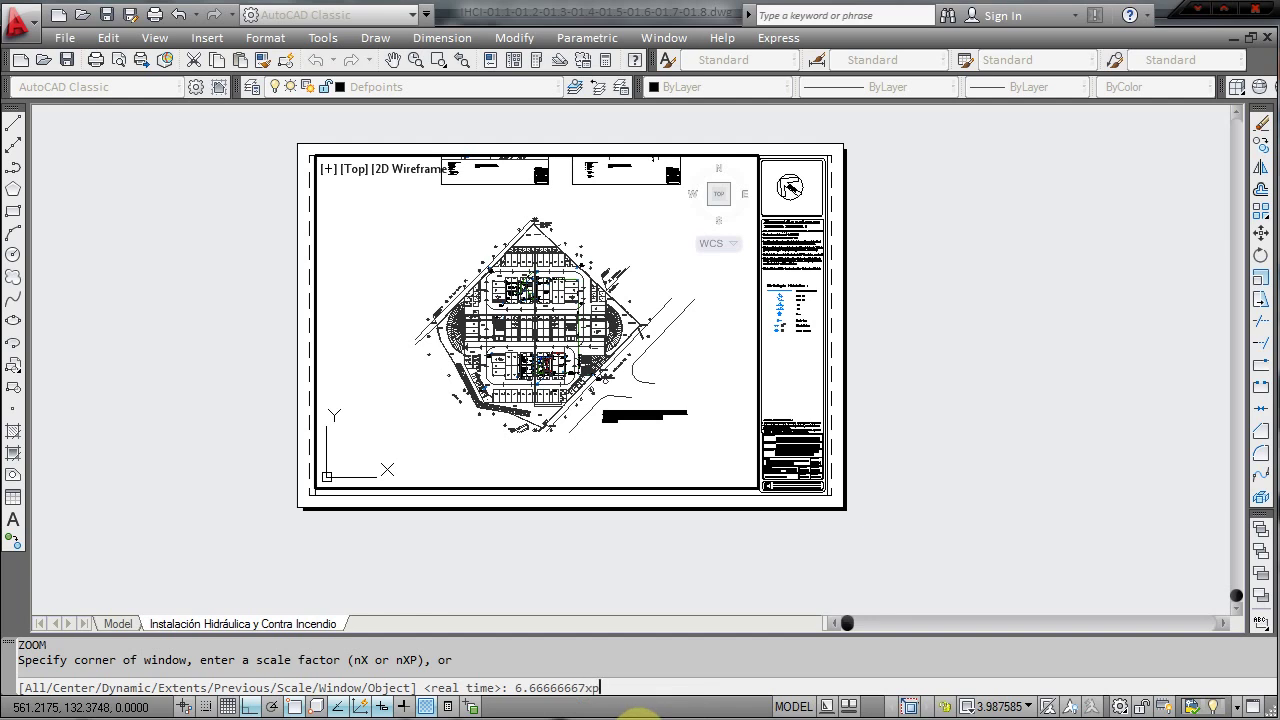
{"action": "key", "text": "Return"}
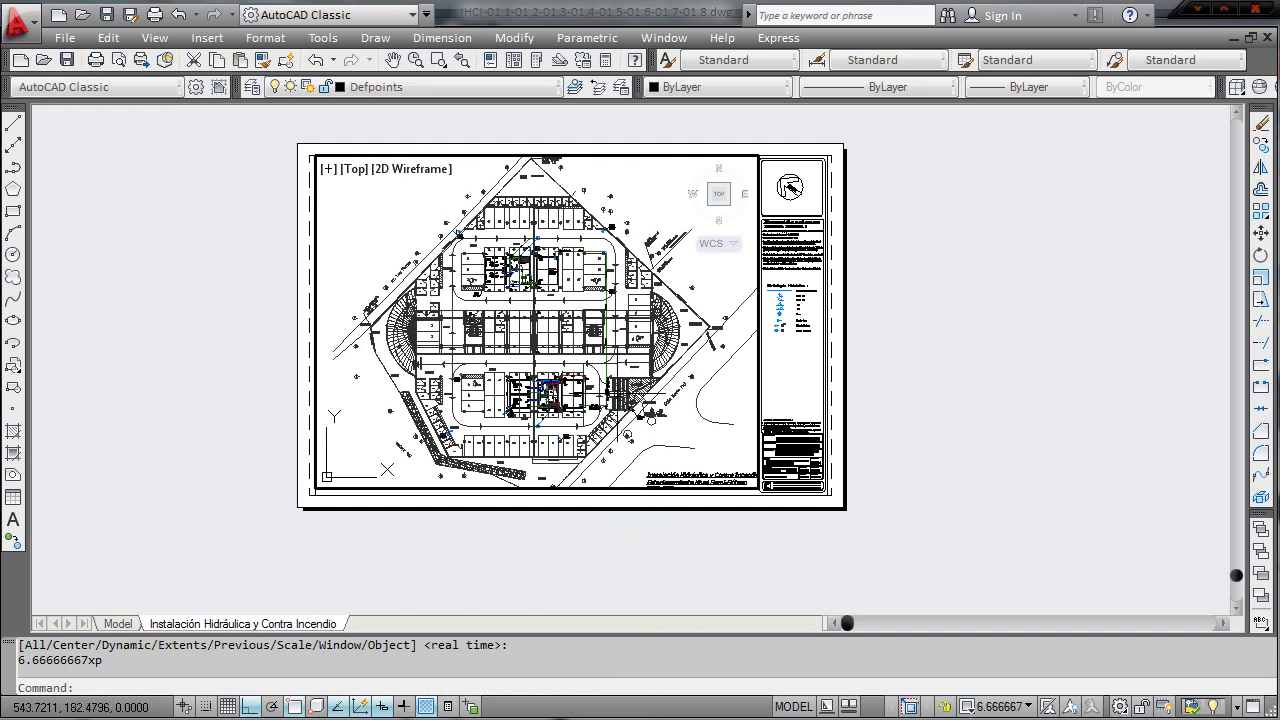
- Return to paper space and recentre the whole sheet in view
{"action": "type", "text": "ps"}
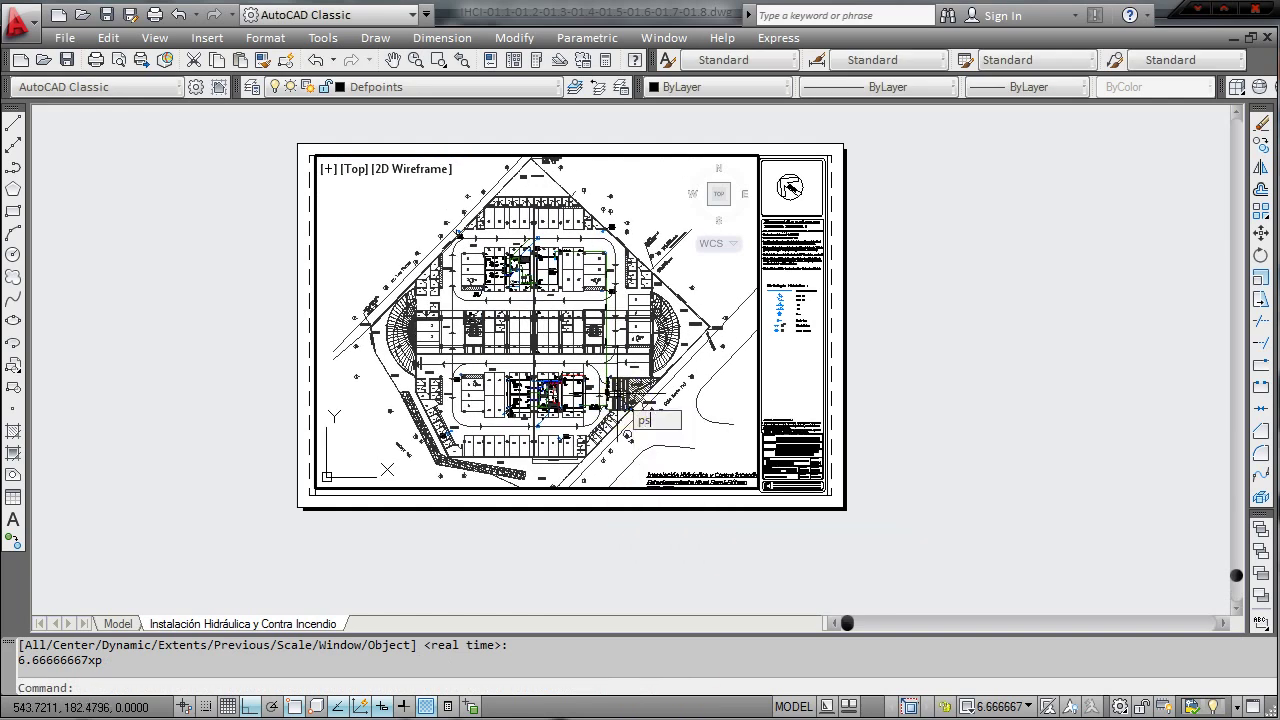
{"action": "key", "text": "Return"}
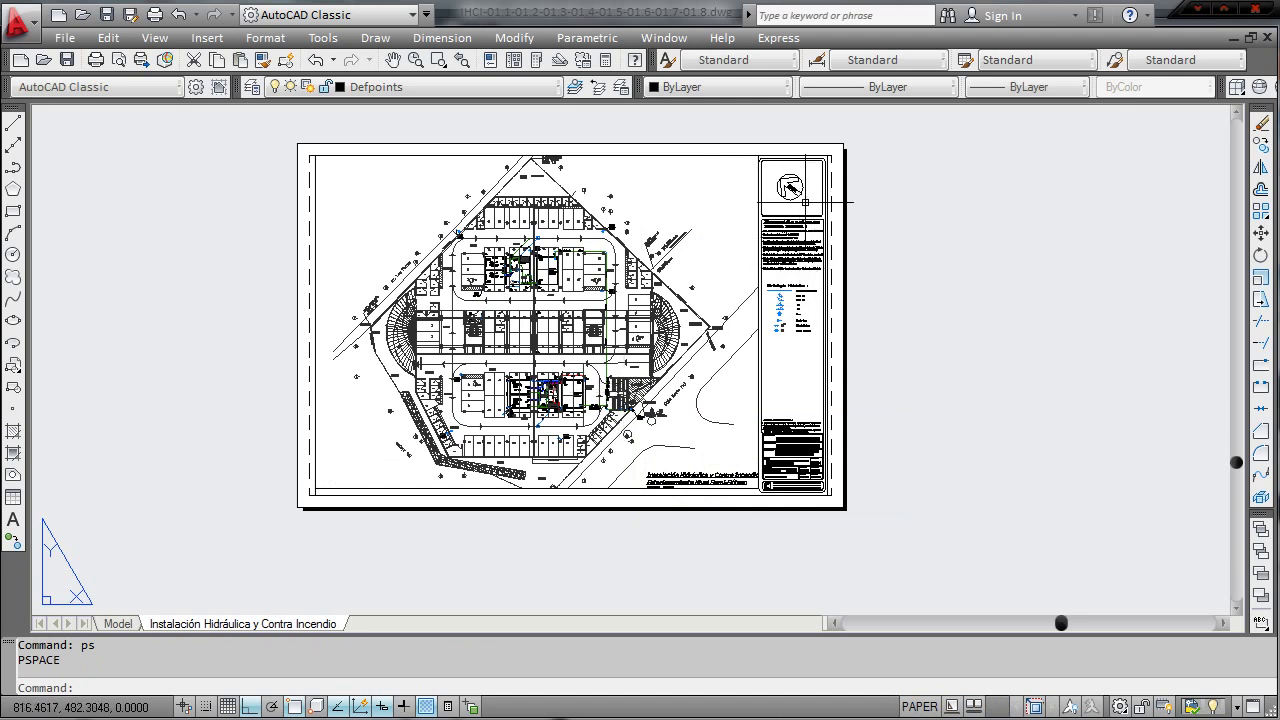
{"action": "scroll", "coordinate": [805, 220], "scroll_direction": "up", "scroll_amount": 4}
{"action": "scroll", "coordinate": [737, 215], "scroll_direction": "down", "scroll_amount": 6}
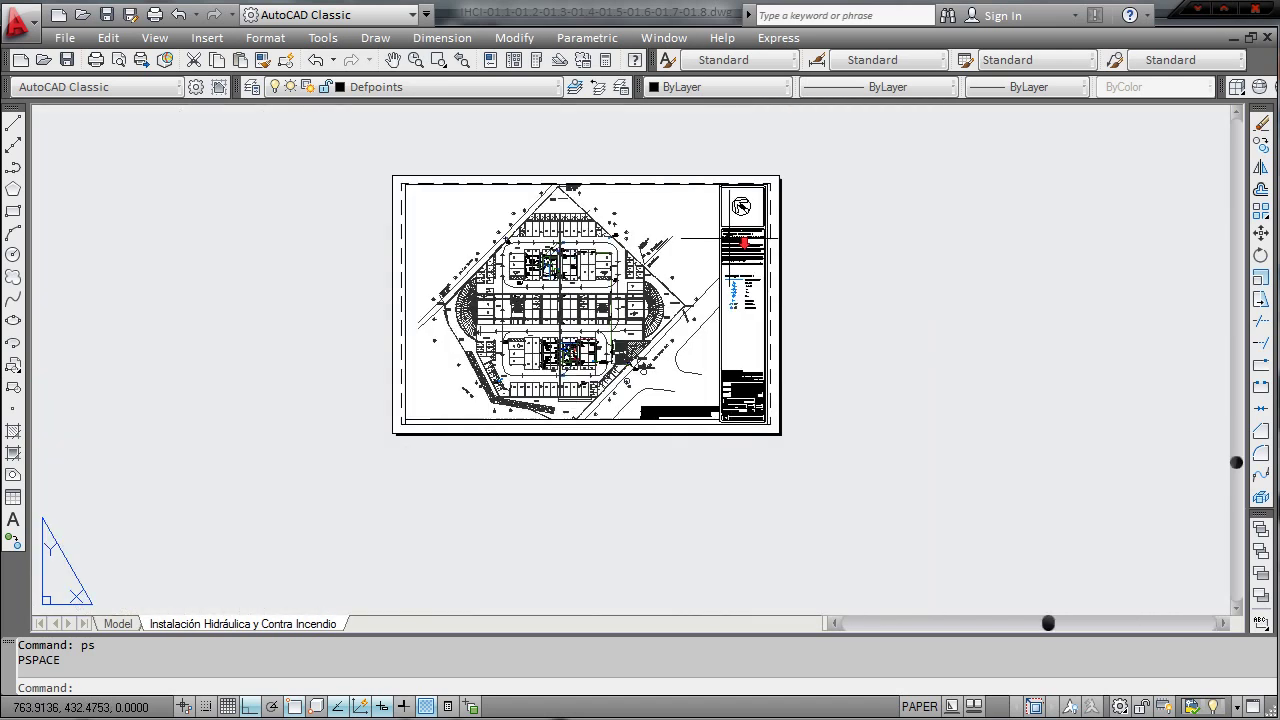
{"action": "scroll", "coordinate": [576, 400], "scroll_direction": "up", "scroll_amount": 1}
{"action": "scroll", "coordinate": [586, 428], "scroll_direction": "up", "scroll_amount": 1}
{"action": "mouse_move", "coordinate": [586, 428]}
{"action": "middle_mouse_down"}
{"action": "mouse_move", "coordinate": [548, 460]}
{"action": "mouse_move", "coordinate": [517, 409]}
{"action": "middle_mouse_up"}
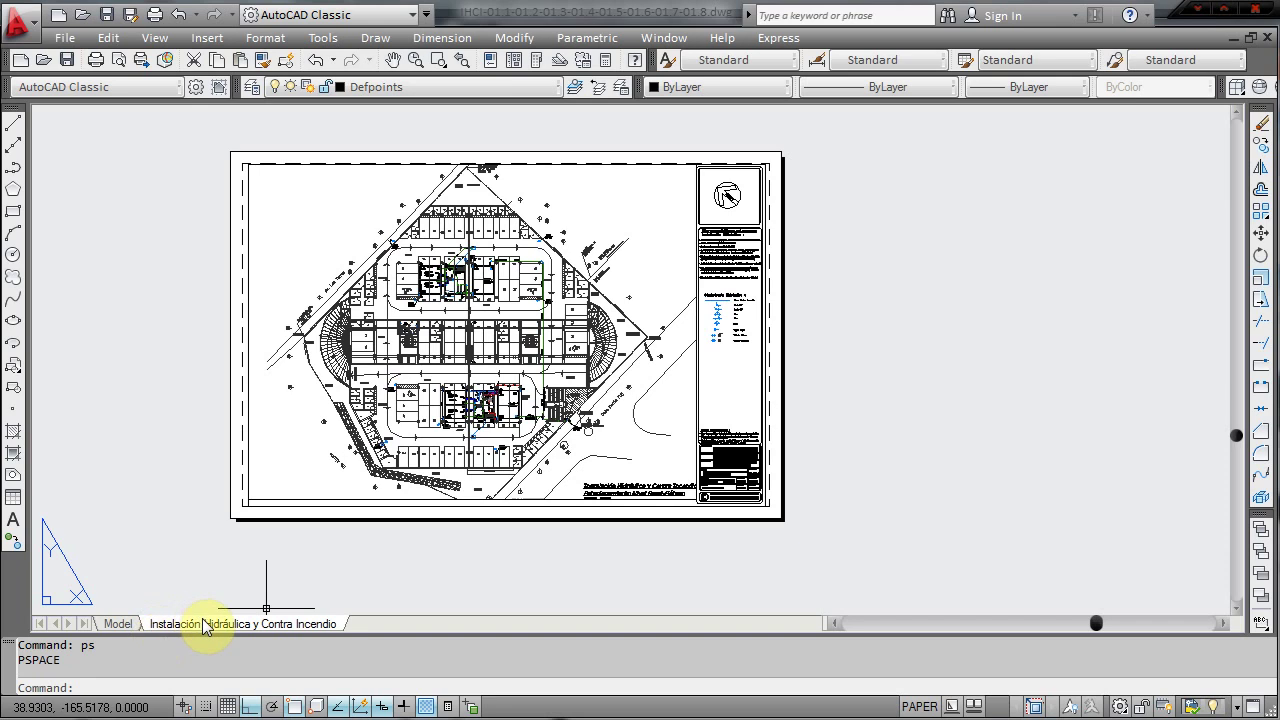
- Copy the Instalación Hidráulica y Contra Incendio layout with Move or Copy, ticking Create a copy
{"action": "right_click", "coordinate": [266, 630]}
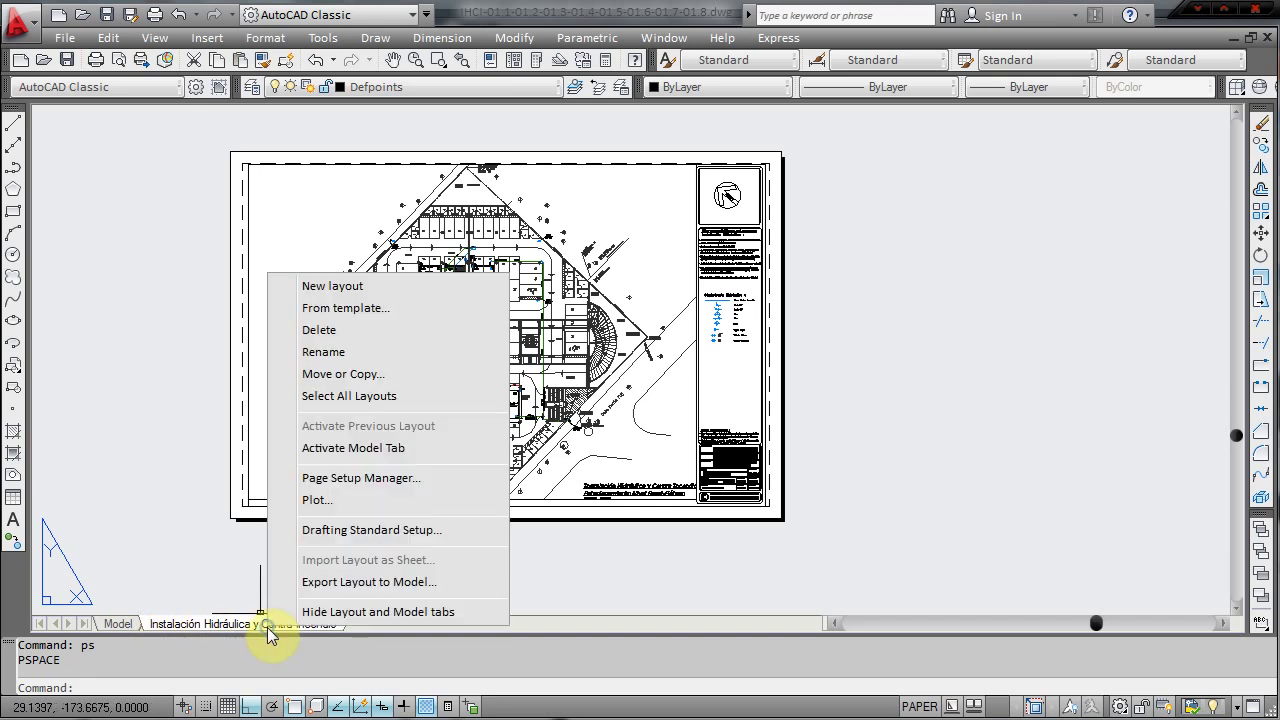
{"action": "left_click", "coordinate": [396, 376]}
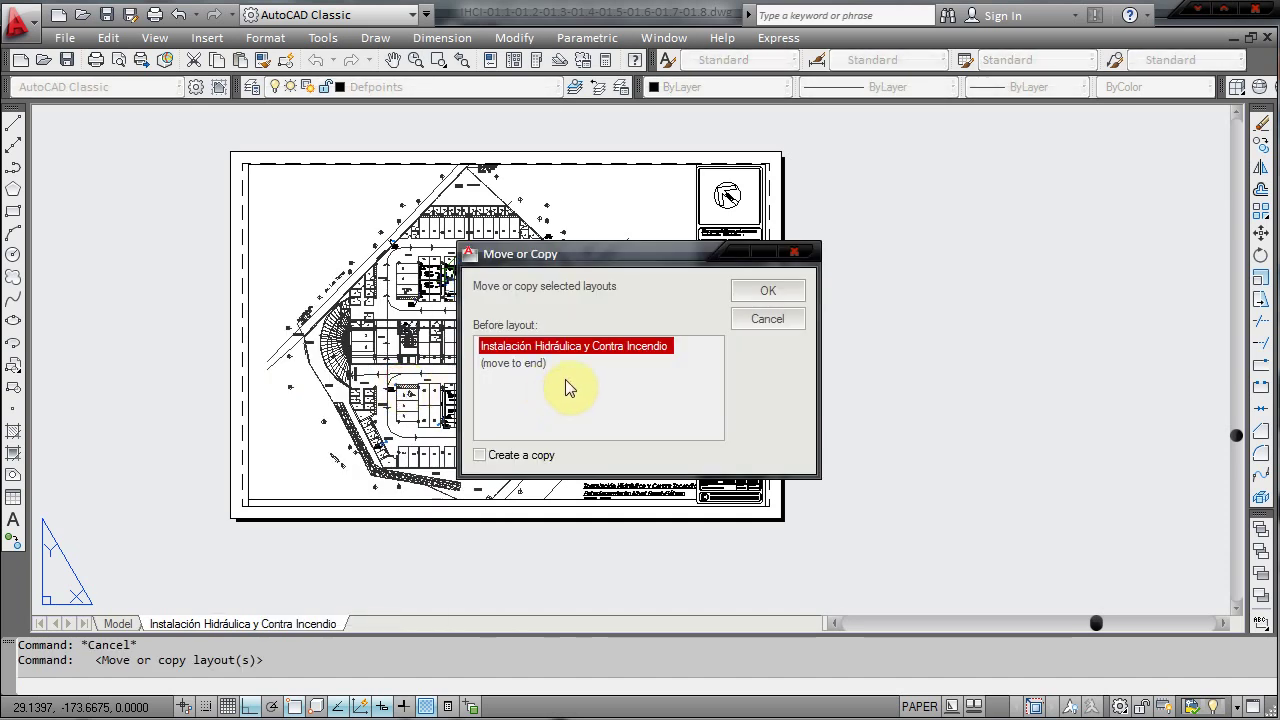
{"action": "left_click", "coordinate": [772, 298]}
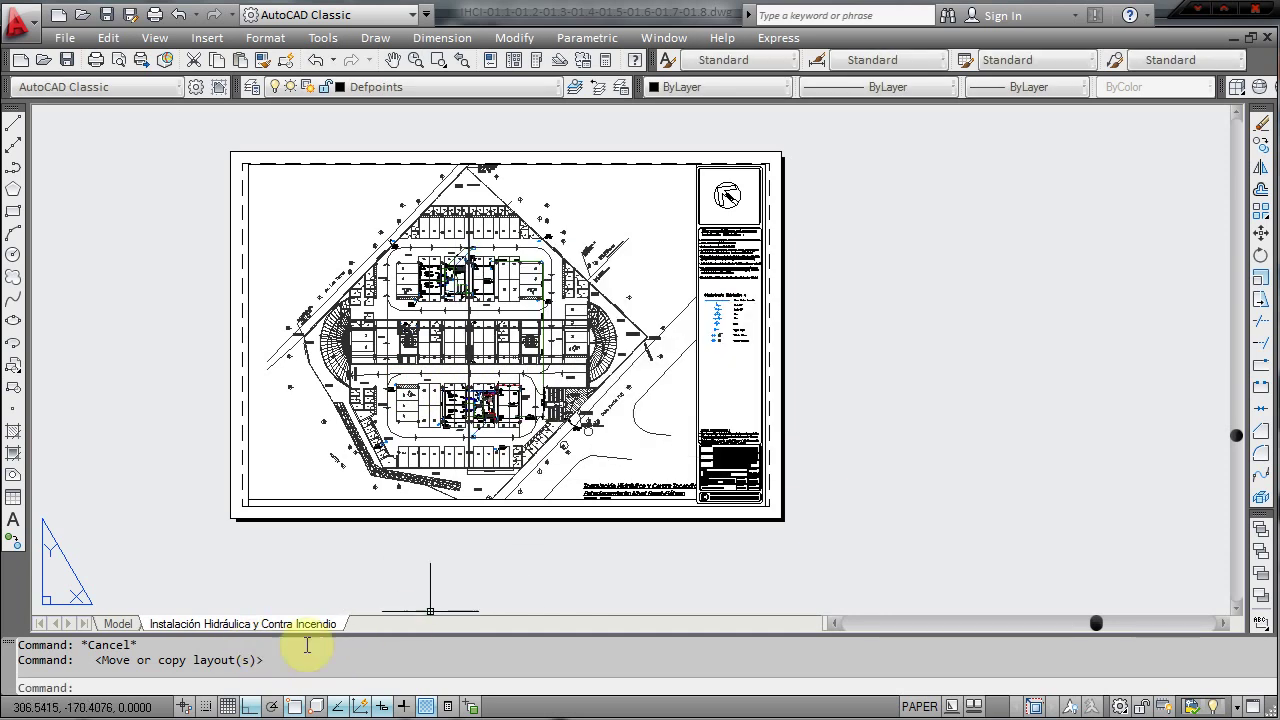
{"action": "right_click", "coordinate": [345, 624]}
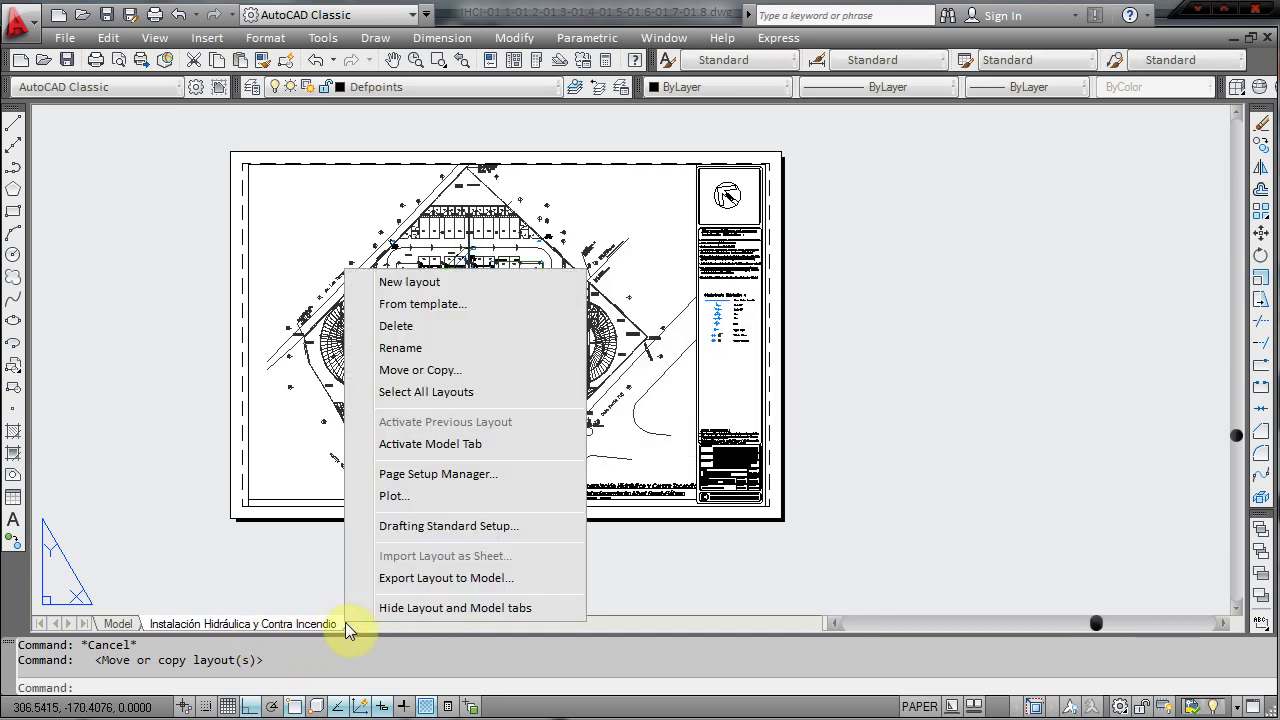
{"action": "left_click", "coordinate": [447, 373]}
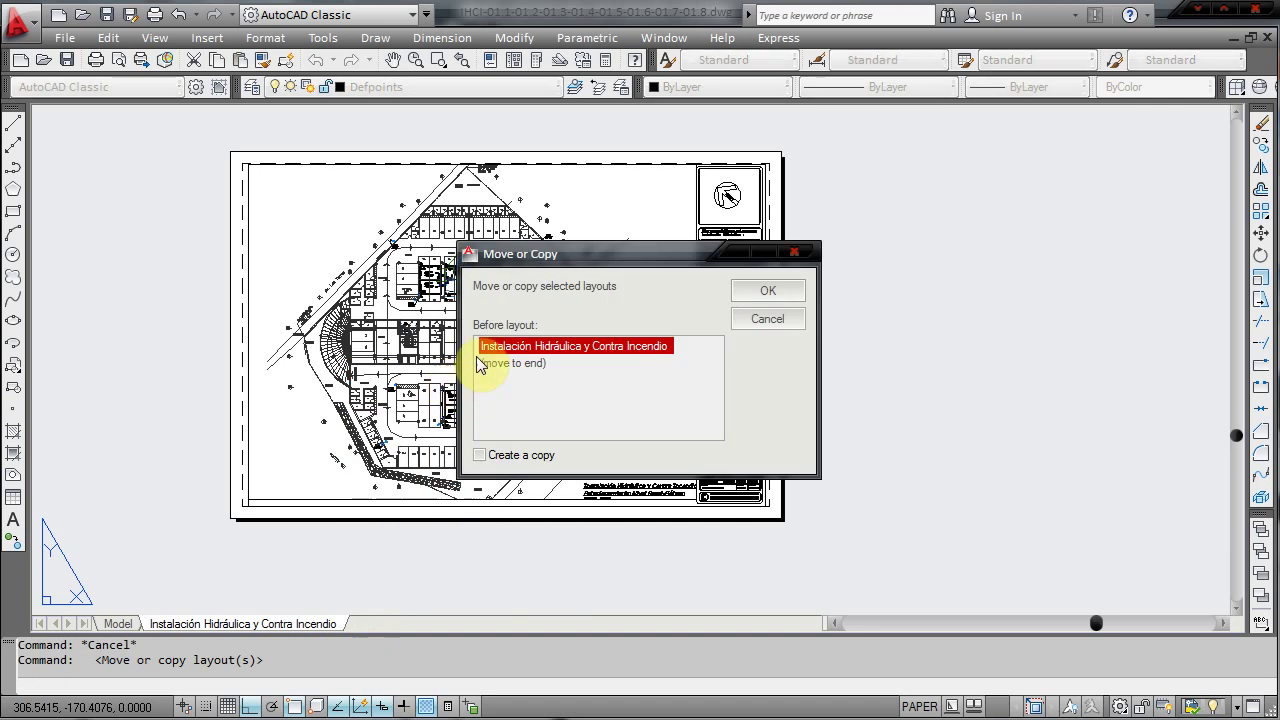
{"action": "left_click", "coordinate": [528, 362]}
{"action": "left_click", "coordinate": [540, 348]}
{"action": "left_click", "coordinate": [480, 456]}
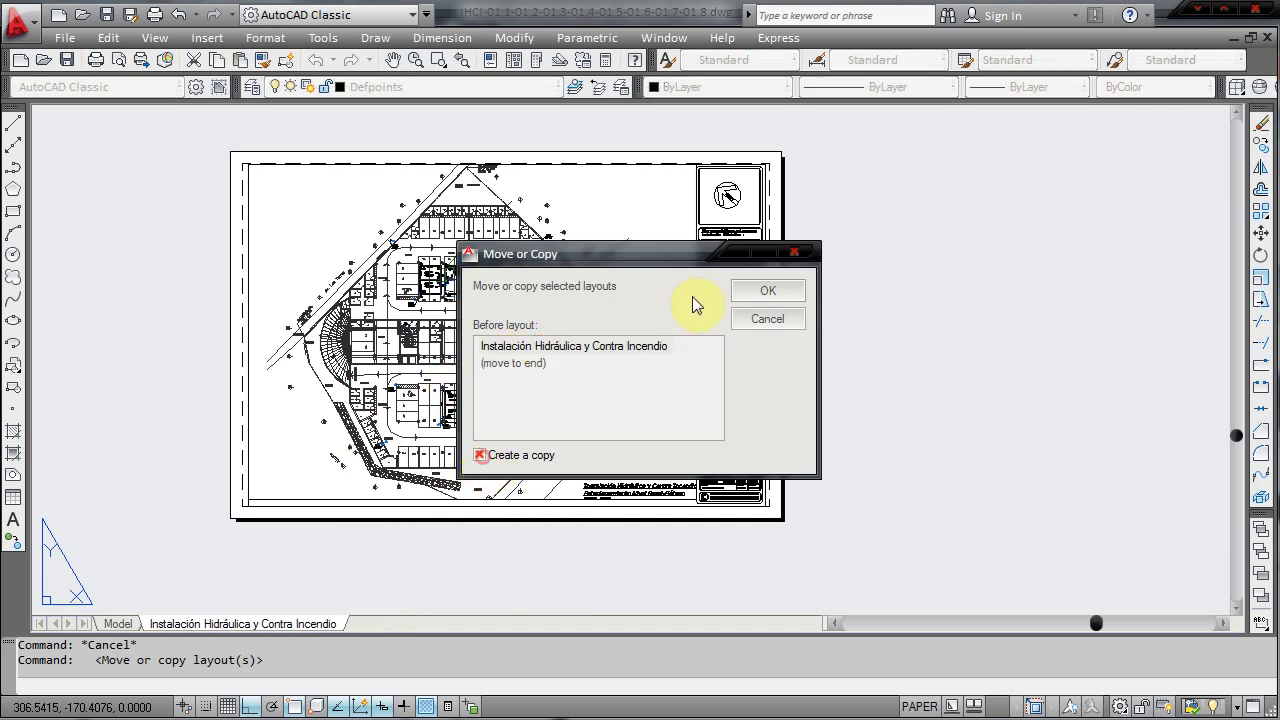
{"action": "left_click", "coordinate": [766, 290]}
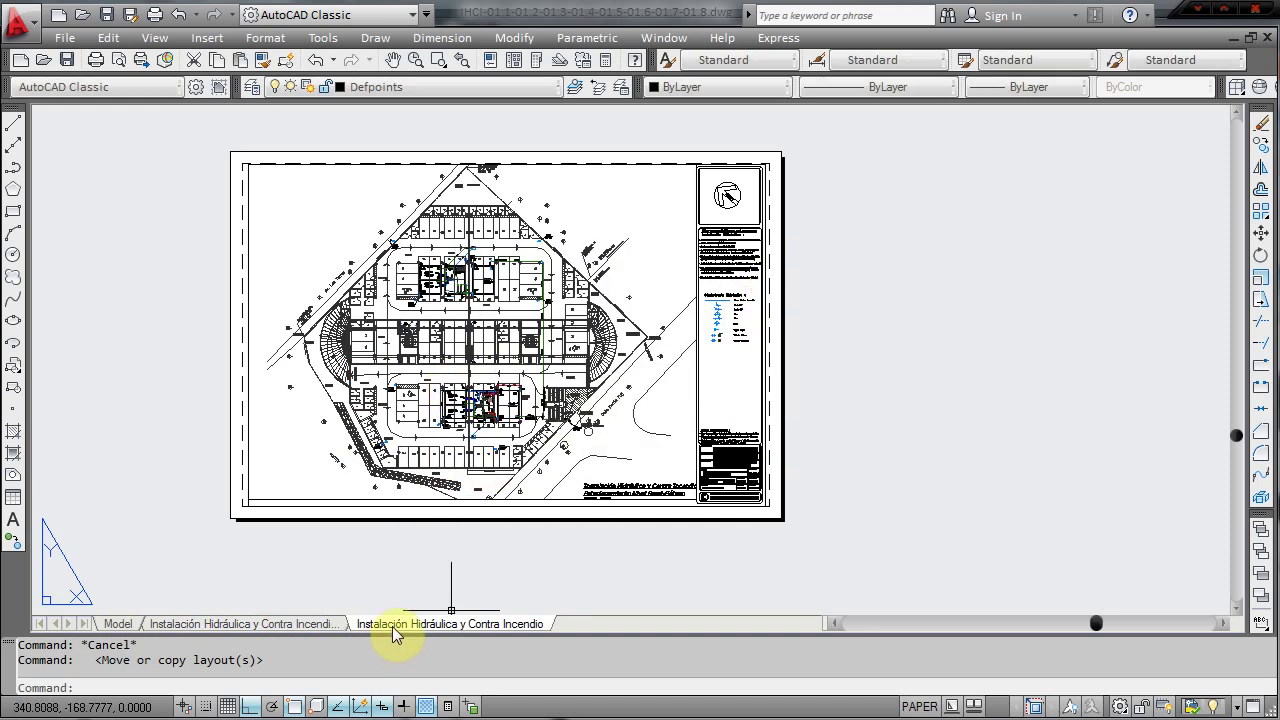
- Look over the model-space sheets, then go back to the copied layout
{"action": "left_click", "coordinate": [115, 624]}
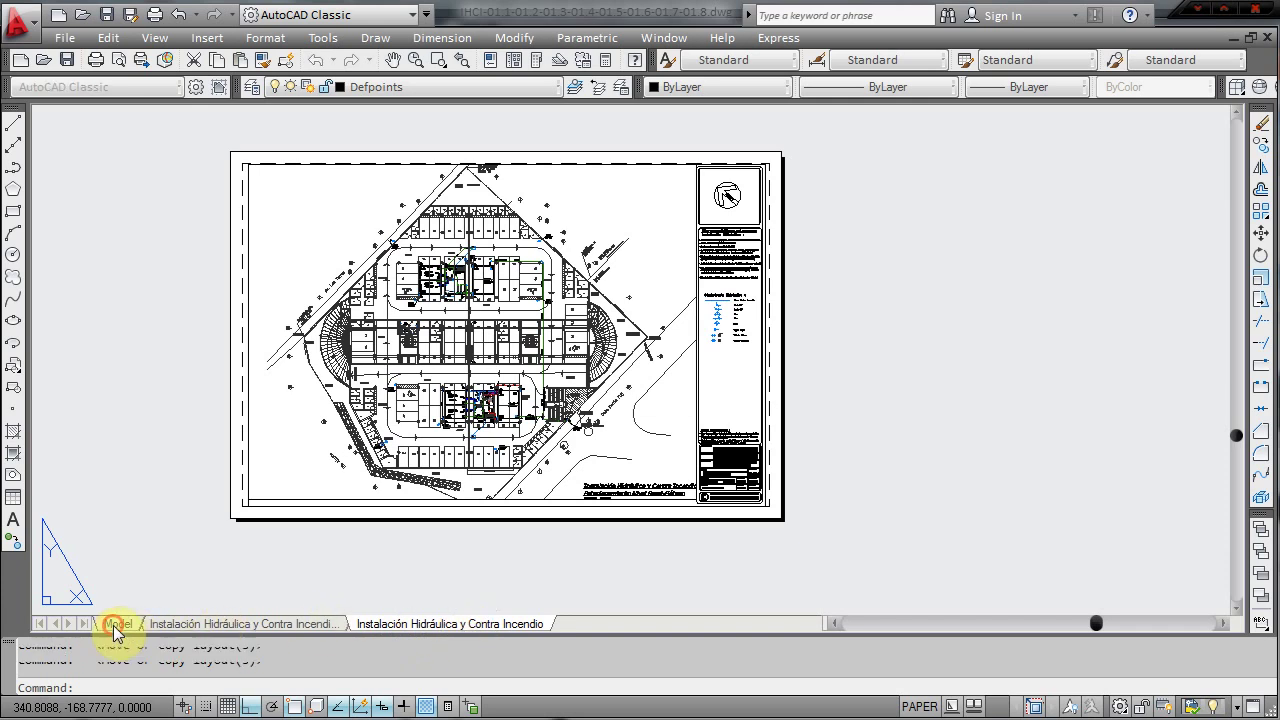
{"action": "scroll", "coordinate": [551, 449], "scroll_direction": "up", "scroll_amount": 1}
{"action": "middle_click_drag", "start_coordinate": [551, 449], "coordinate": [300, 449]}
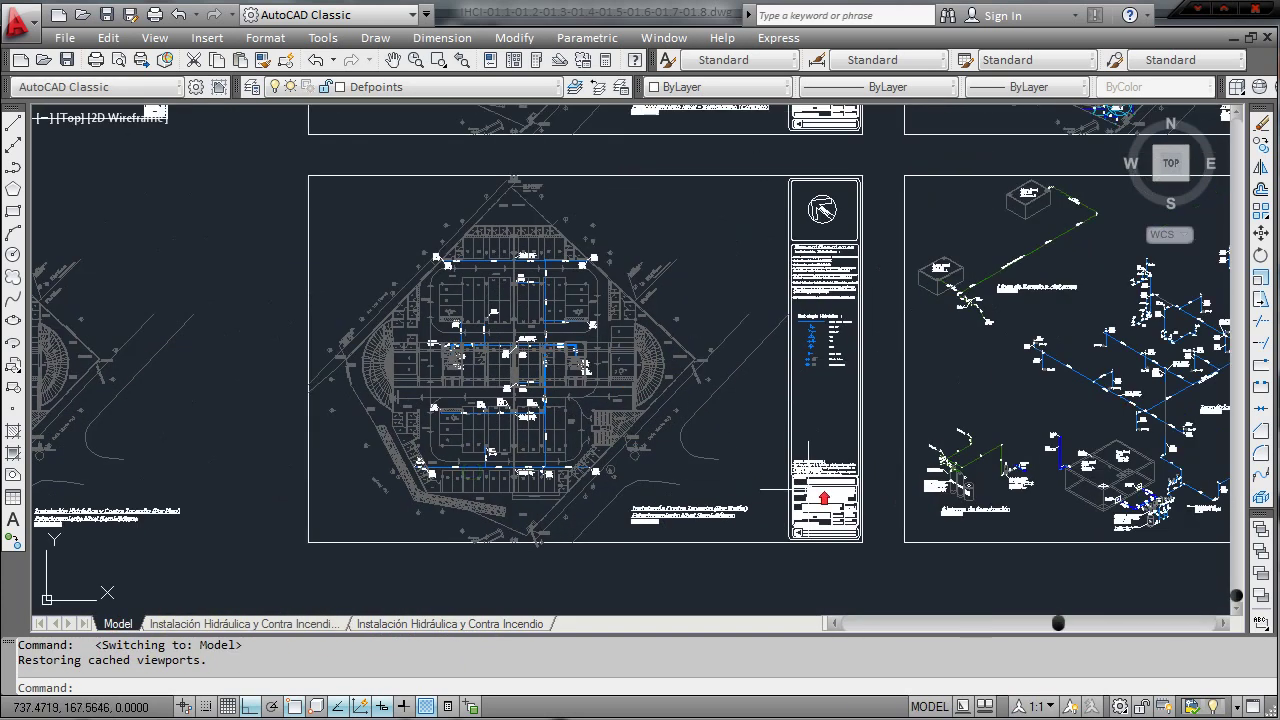
{"action": "scroll", "coordinate": [808, 489], "scroll_direction": "up", "scroll_amount": 7}
{"action": "scroll", "coordinate": [830, 480], "scroll_direction": "up", "scroll_amount": 4}
{"action": "scroll", "coordinate": [829, 471], "scroll_direction": "up", "scroll_amount": 2}
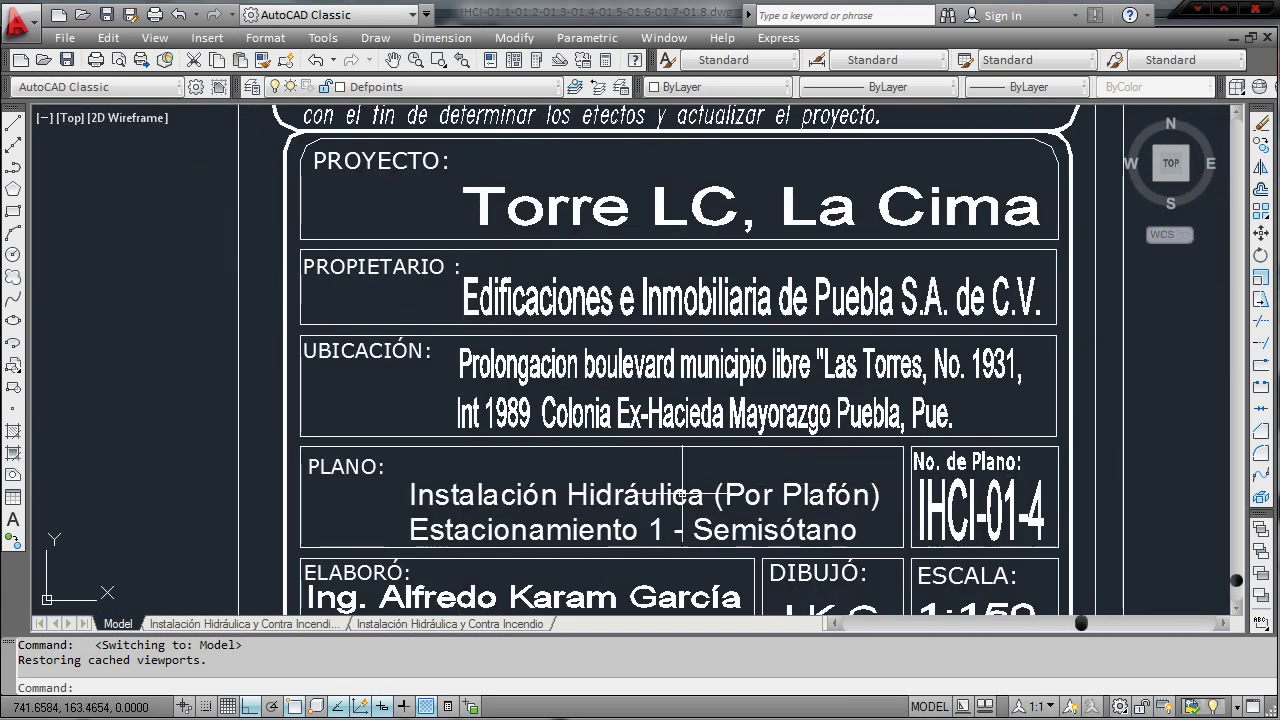
{"action": "scroll", "coordinate": [694, 457], "scroll_direction": "down", "scroll_amount": 6}
{"action": "left_click", "coordinate": [440, 623]}
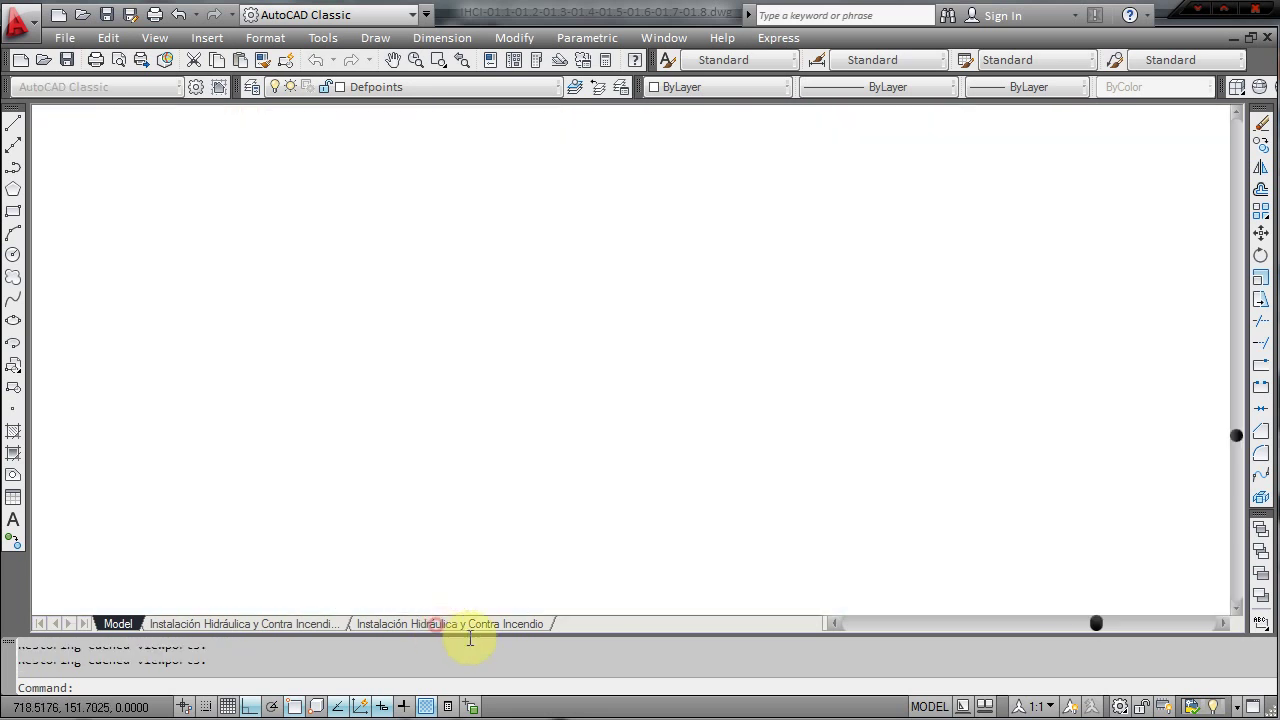
- Rename the copied layout by replacing 'y Contra Incendio' with 'por plafón'
{"action": "right_click", "coordinate": [466, 622]}
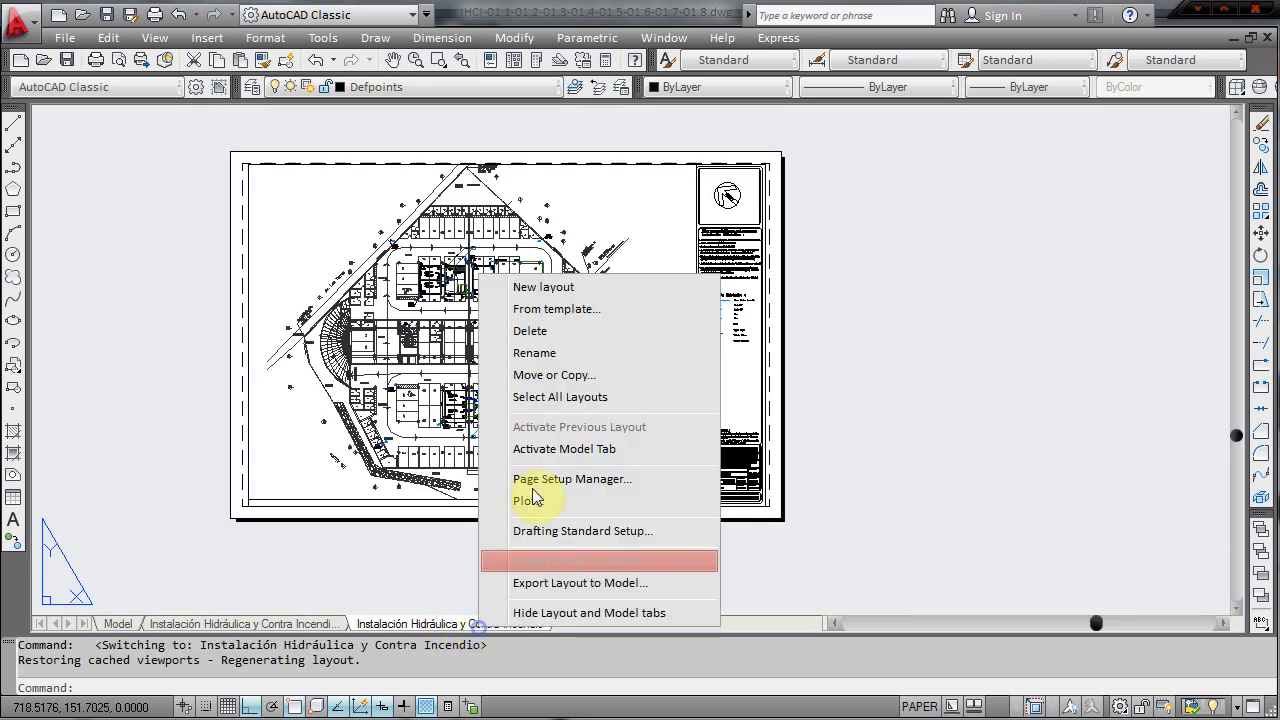
{"action": "left_click", "coordinate": [558, 354]}
{"action": "left_click", "coordinate": [494, 621]}
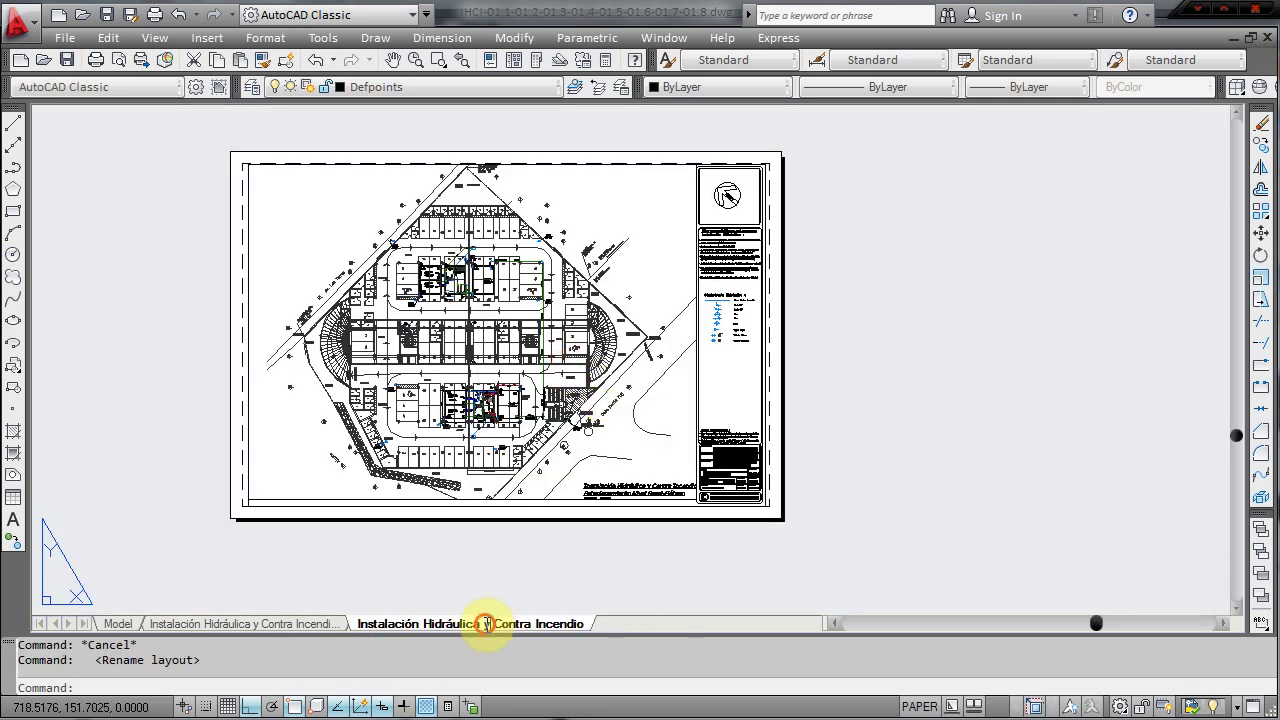
{"action": "left_click_drag", "start_coordinate": [484, 623], "coordinate": [644, 612]}
{"action": "type", "text": "por "}
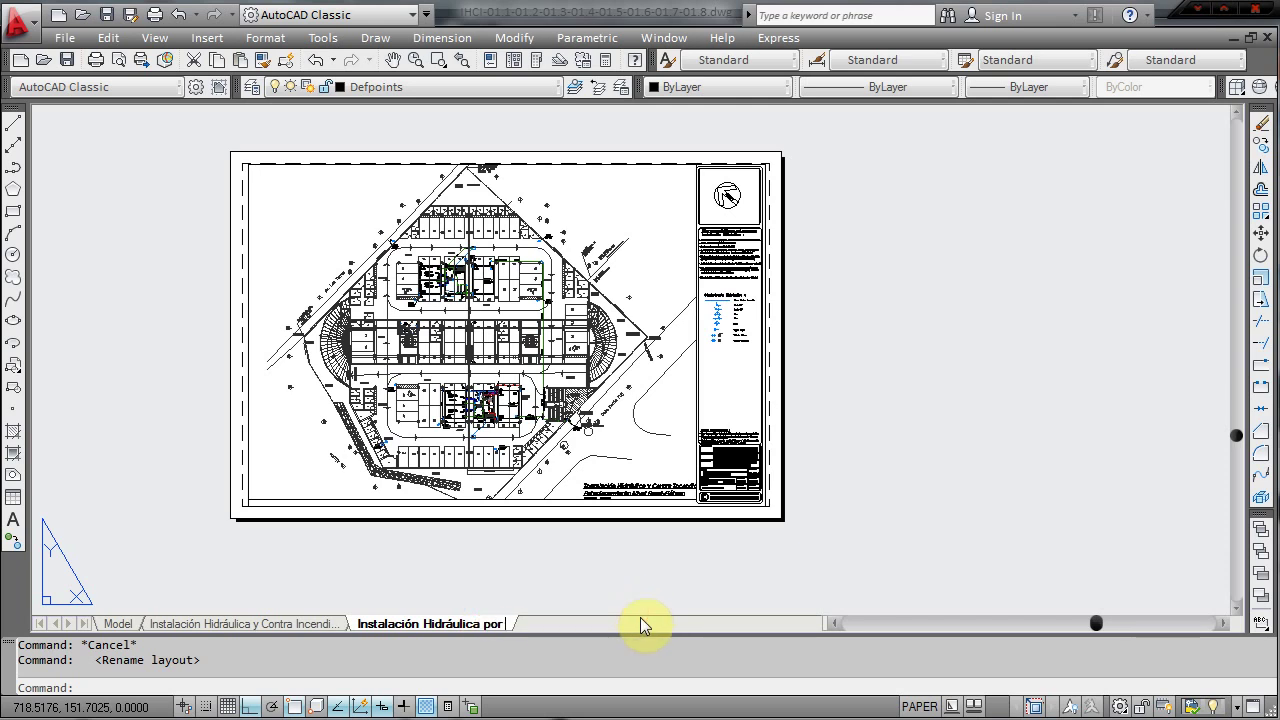
{"action": "type", "text": "plafón"}
{"action": "key", "text": "Return"}
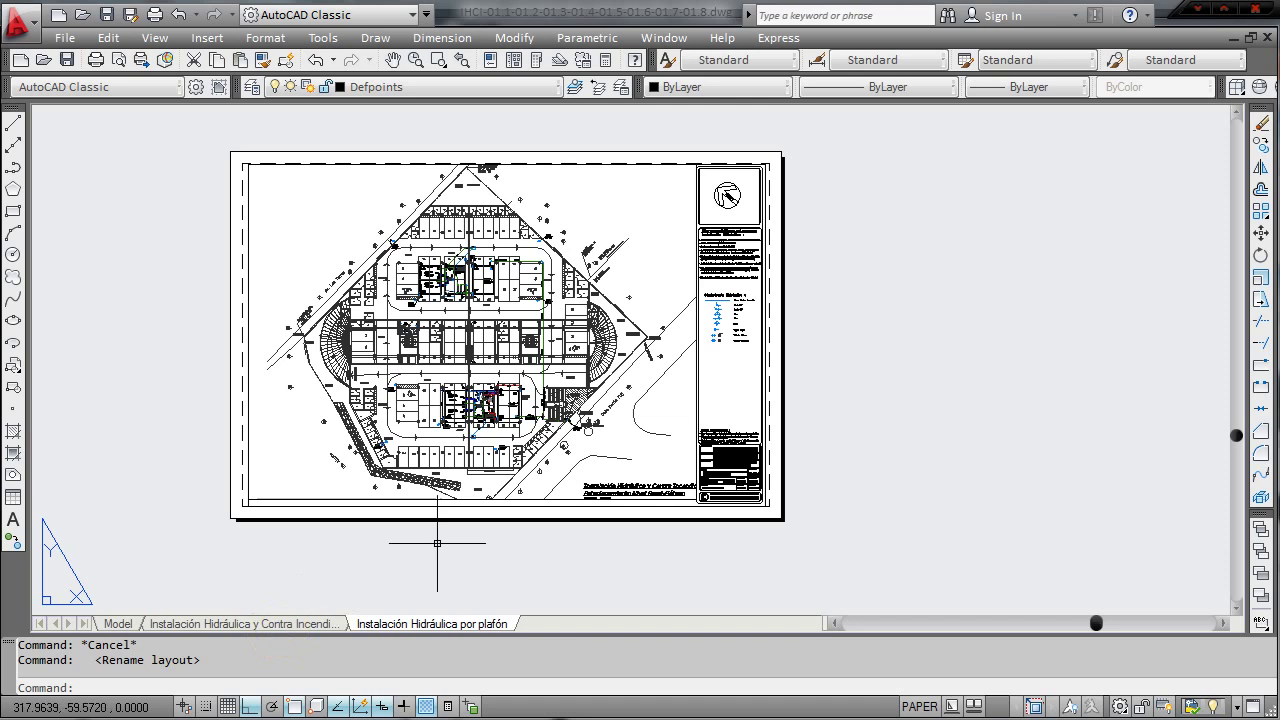
- Zoom into the title block and select 'y Contra Incendio (Por Piso)' in the PLANO title
{"action": "left_click", "coordinate": [737, 457]}
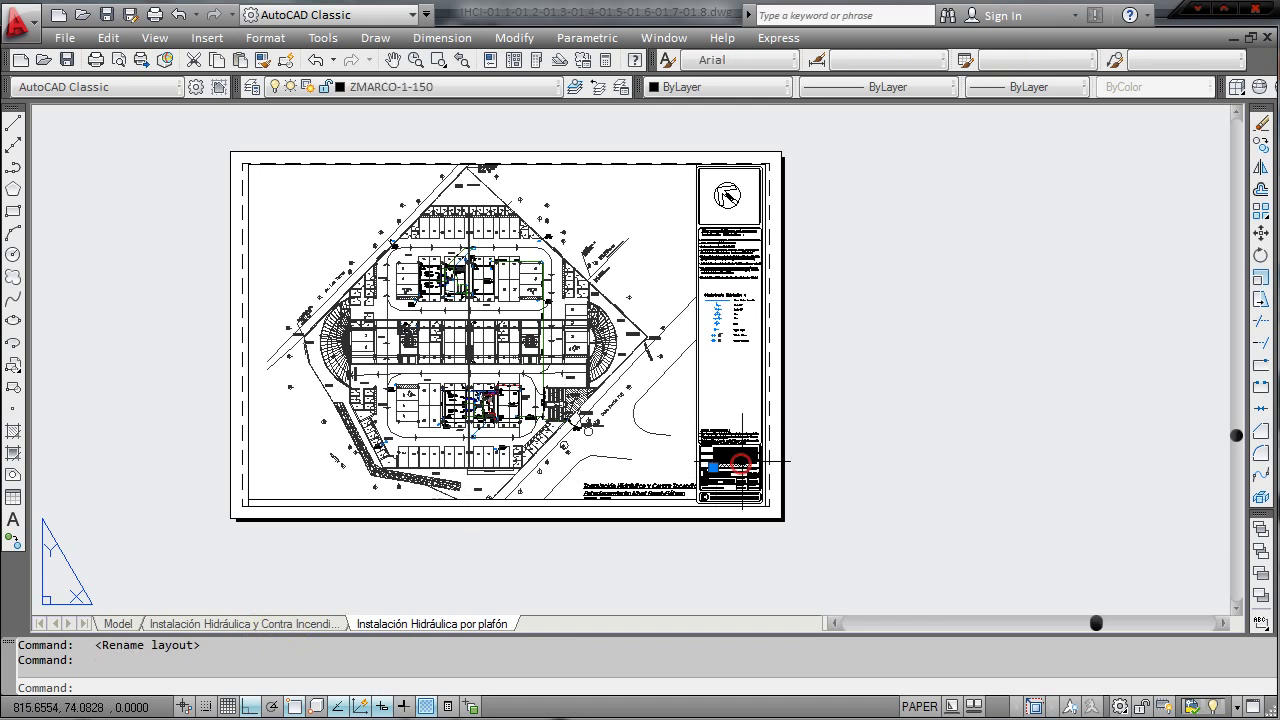
{"action": "key", "text": "Escape"}
{"action": "key", "text": "Escape"}
{"action": "scroll", "coordinate": [734, 490], "scroll_direction": "up", "scroll_amount": 5}
{"action": "scroll", "coordinate": [712, 455], "scroll_direction": "up", "scroll_amount": 4}
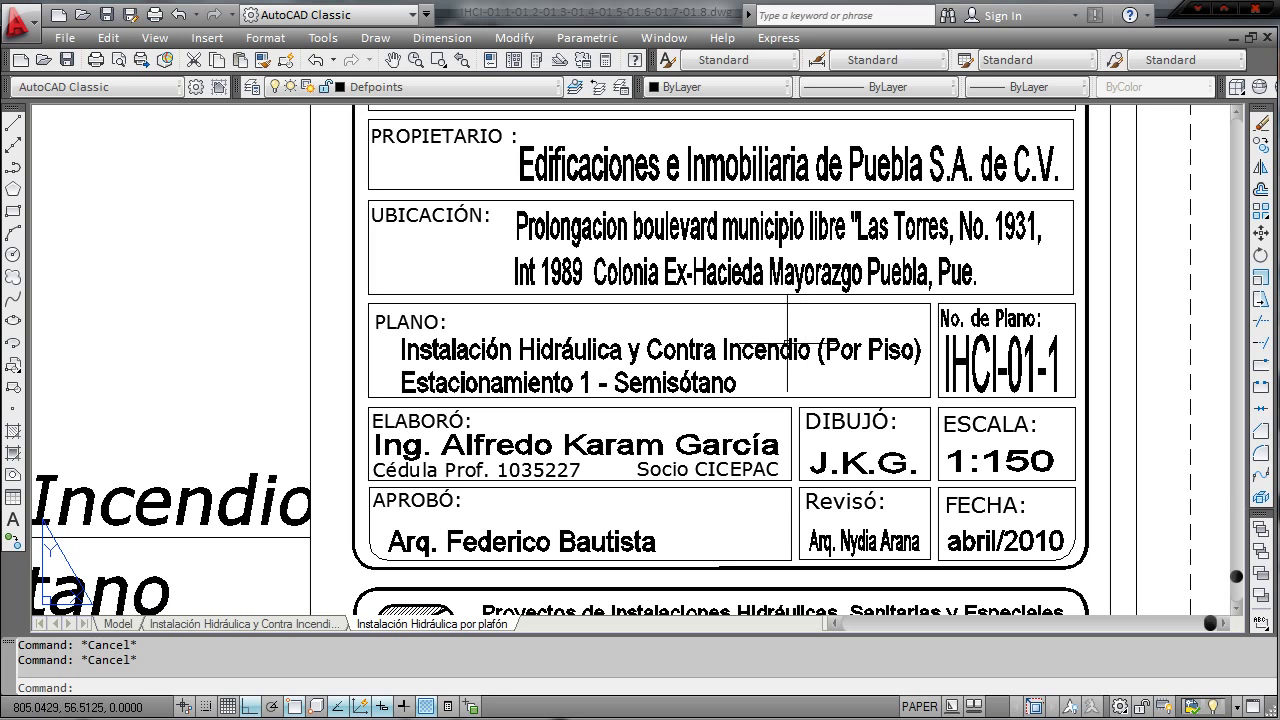
{"action": "scroll", "coordinate": [787, 341], "scroll_direction": "up", "scroll_amount": 2}
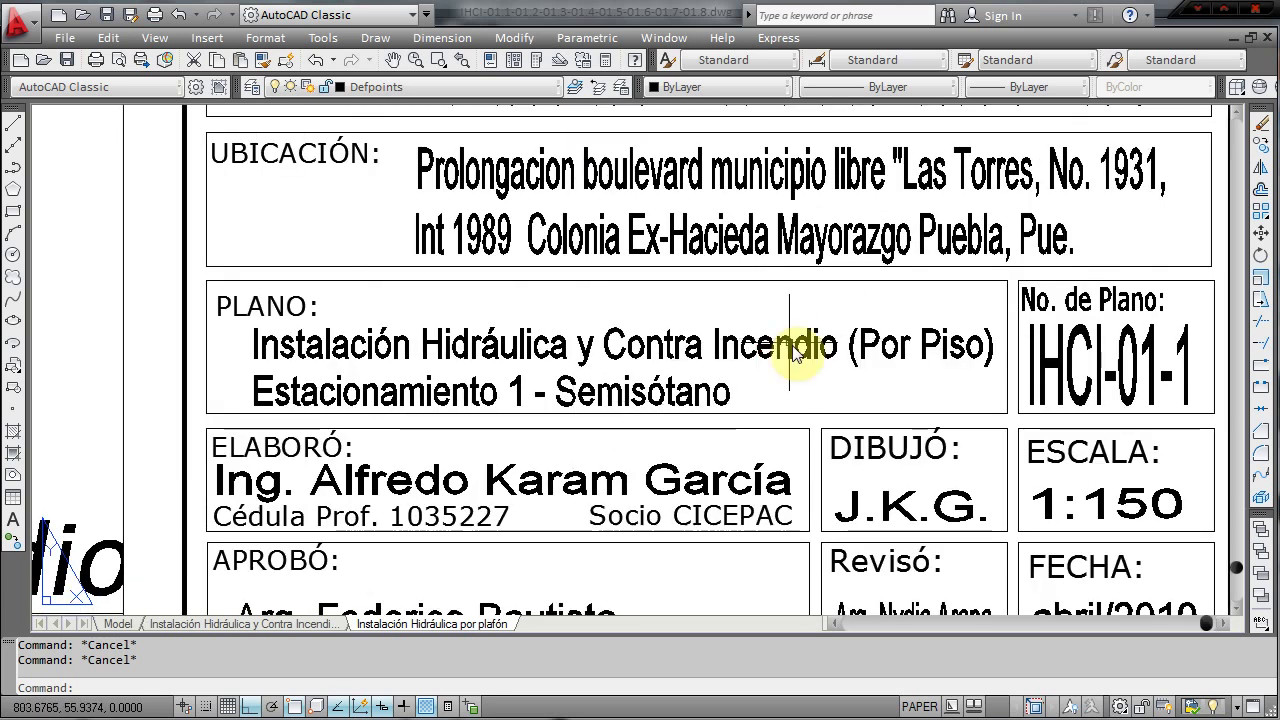
{"action": "type", "text": "ed"}
{"action": "key", "text": "Return"}
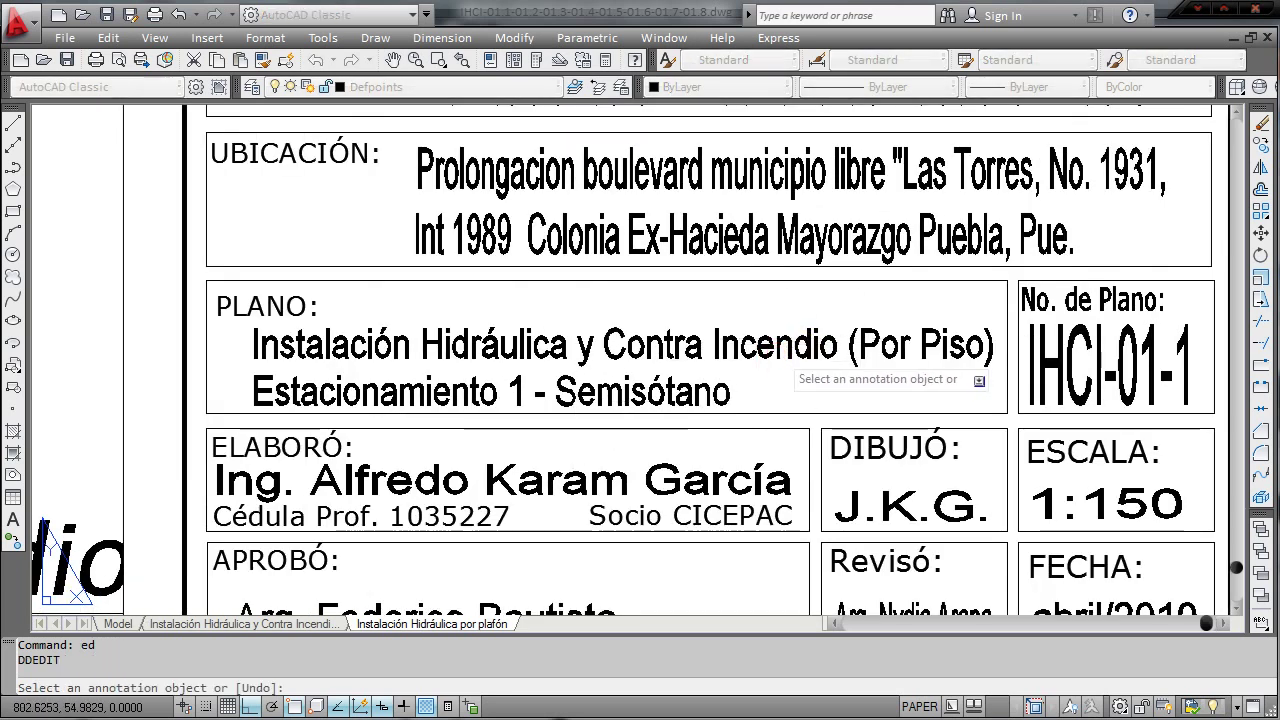
{"action": "left_click", "coordinate": [830, 392]}
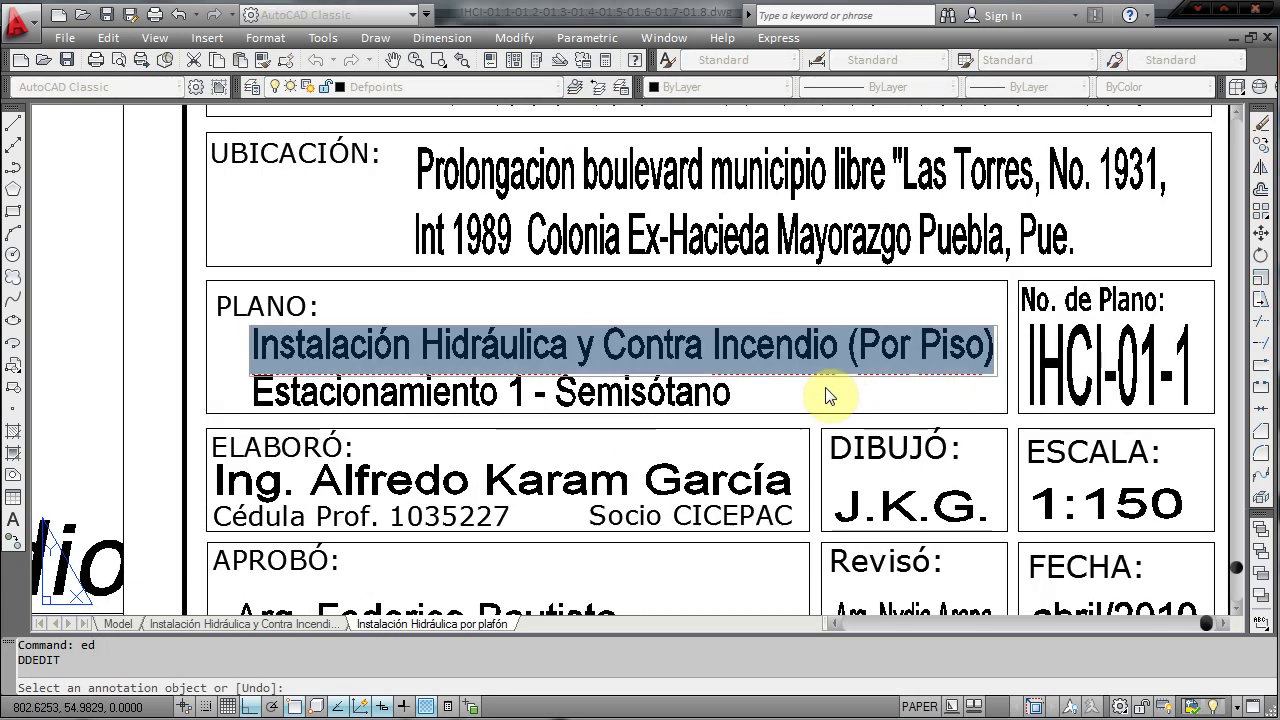
{"action": "left_click", "coordinate": [590, 366]}
{"action": "left_click_drag", "start_coordinate": [575, 345], "coordinate": [644, 345]}
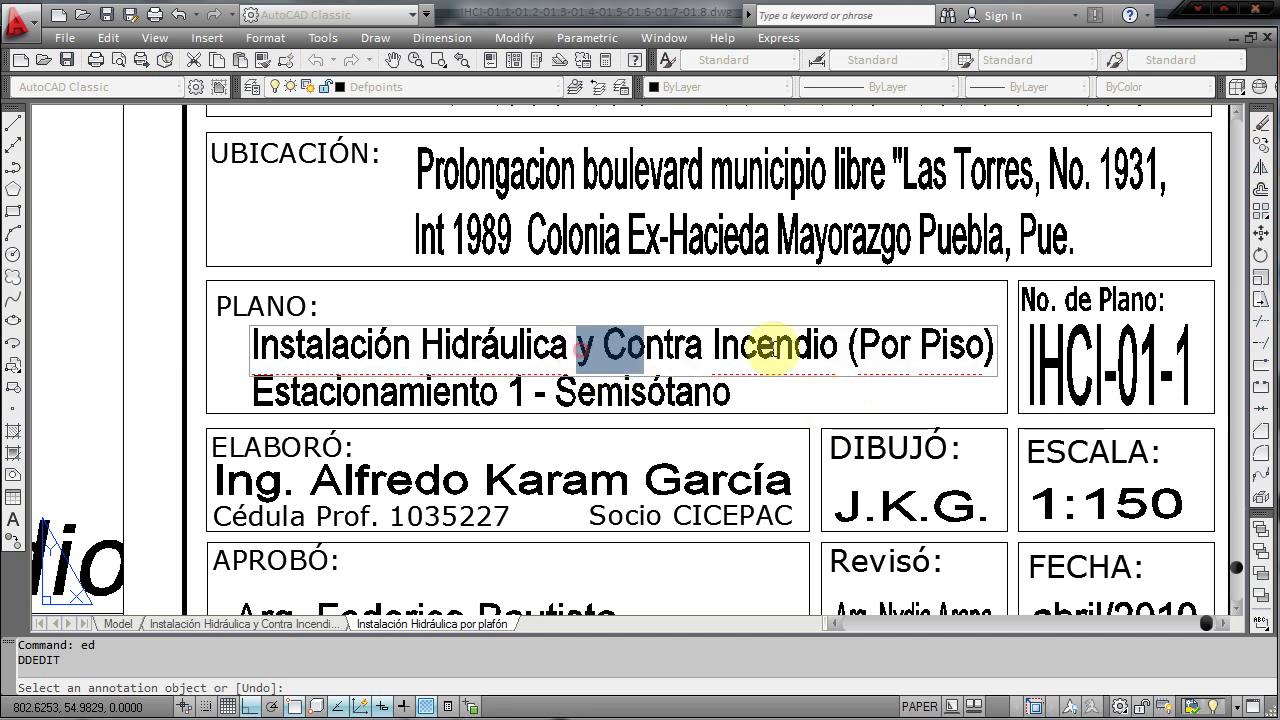
{"action": "left_click_drag", "start_coordinate": [775, 350], "coordinate": [1000, 342]}
- Replace the selected text with '(por plafón)' and finish the title edit
{"action": "type", "text": "(p"}
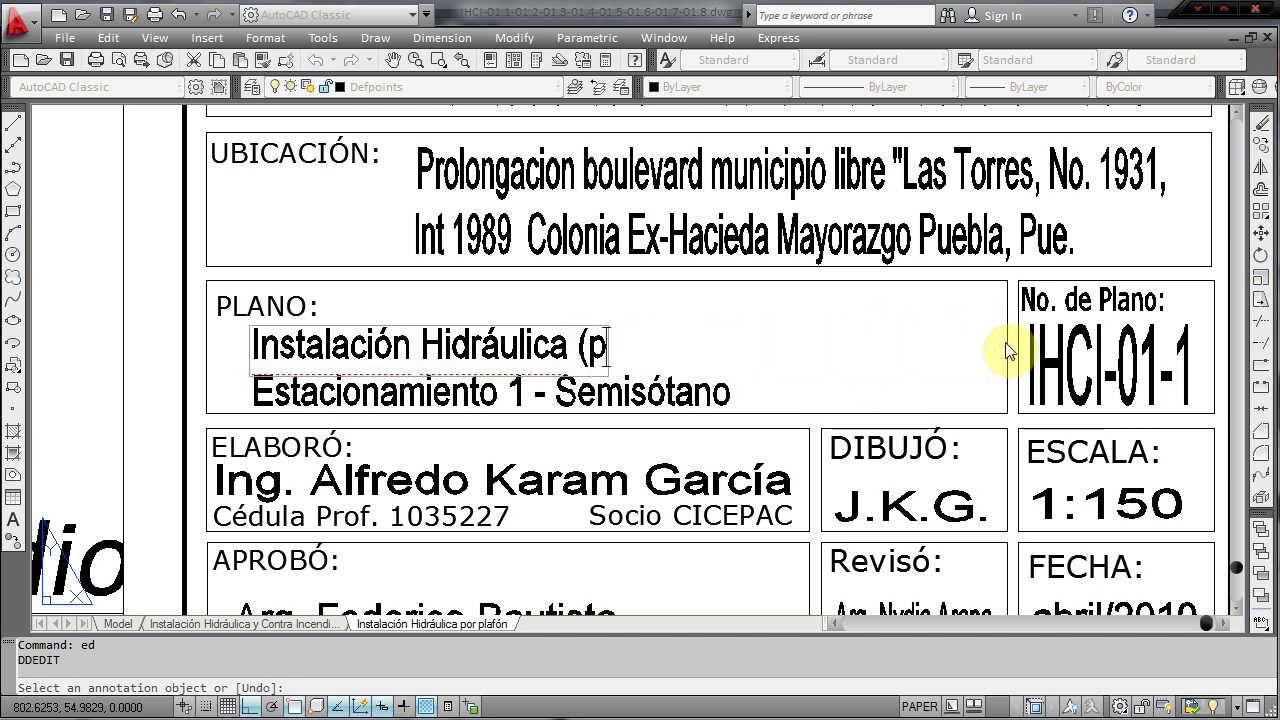
{"action": "type", "text": "or plafón"}
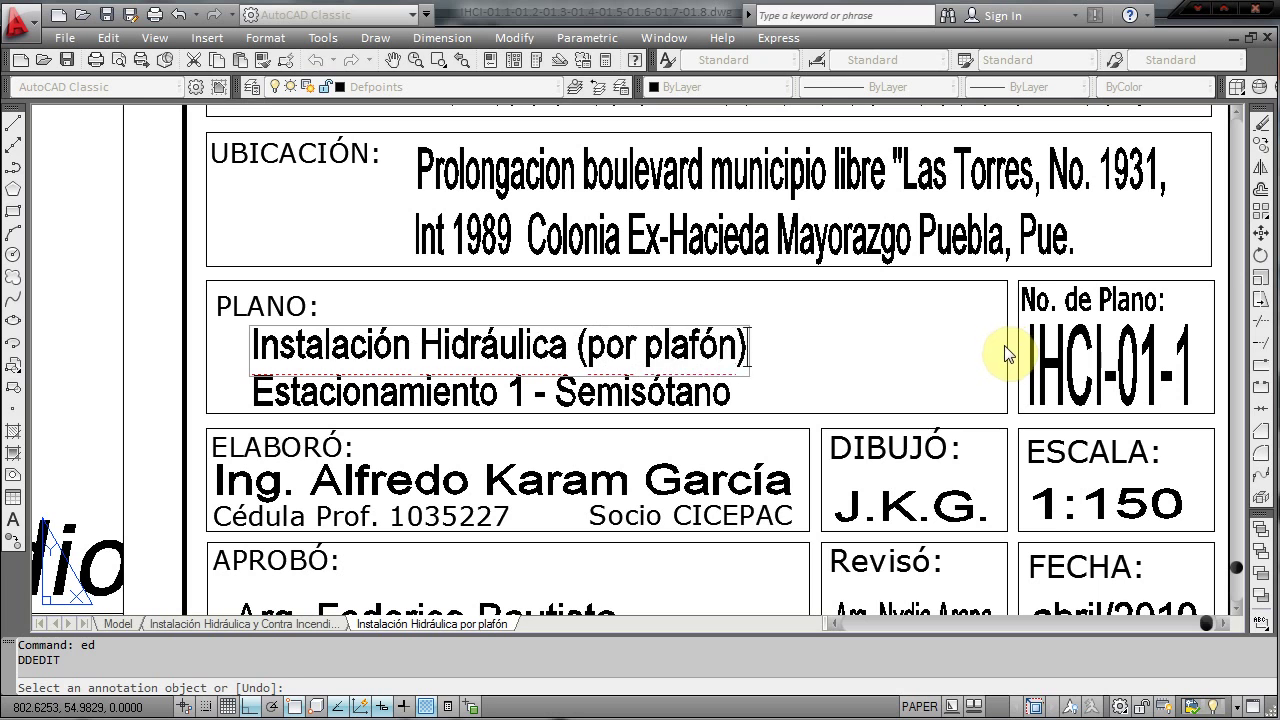
{"action": "left_click", "coordinate": [1007, 353]}
{"action": "key", "text": "Escape"}
{"action": "scroll", "coordinate": [1100, 310], "scroll_direction": "up", "scroll_amount": 2}
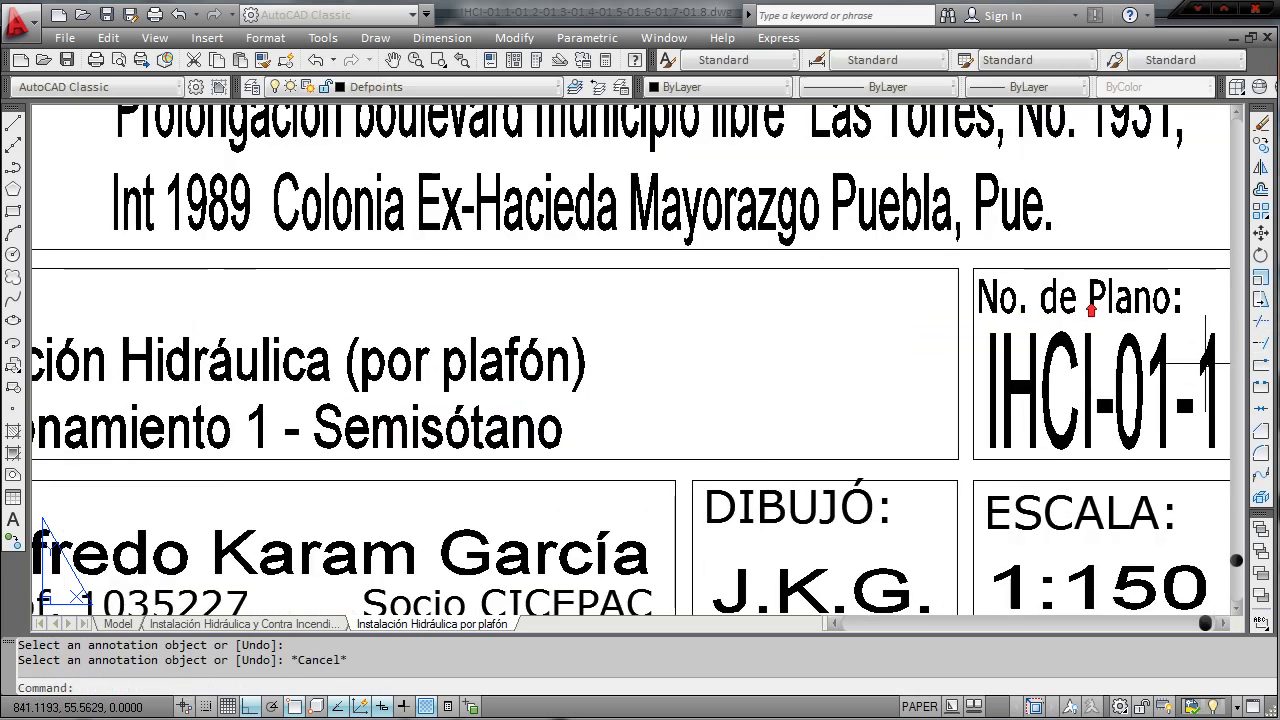
{"action": "scroll", "coordinate": [1091, 310], "scroll_direction": "down", "scroll_amount": 3}
{"action": "scroll", "coordinate": [900, 400], "scroll_direction": "down", "scroll_amount": 3}
{"action": "scroll", "coordinate": [686, 443], "scroll_direction": "up", "scroll_amount": 2}
- Bring the site plan into view and enter the viewport's model space
{"action": "scroll", "coordinate": [587, 326], "scroll_direction": "up", "scroll_amount": 2}
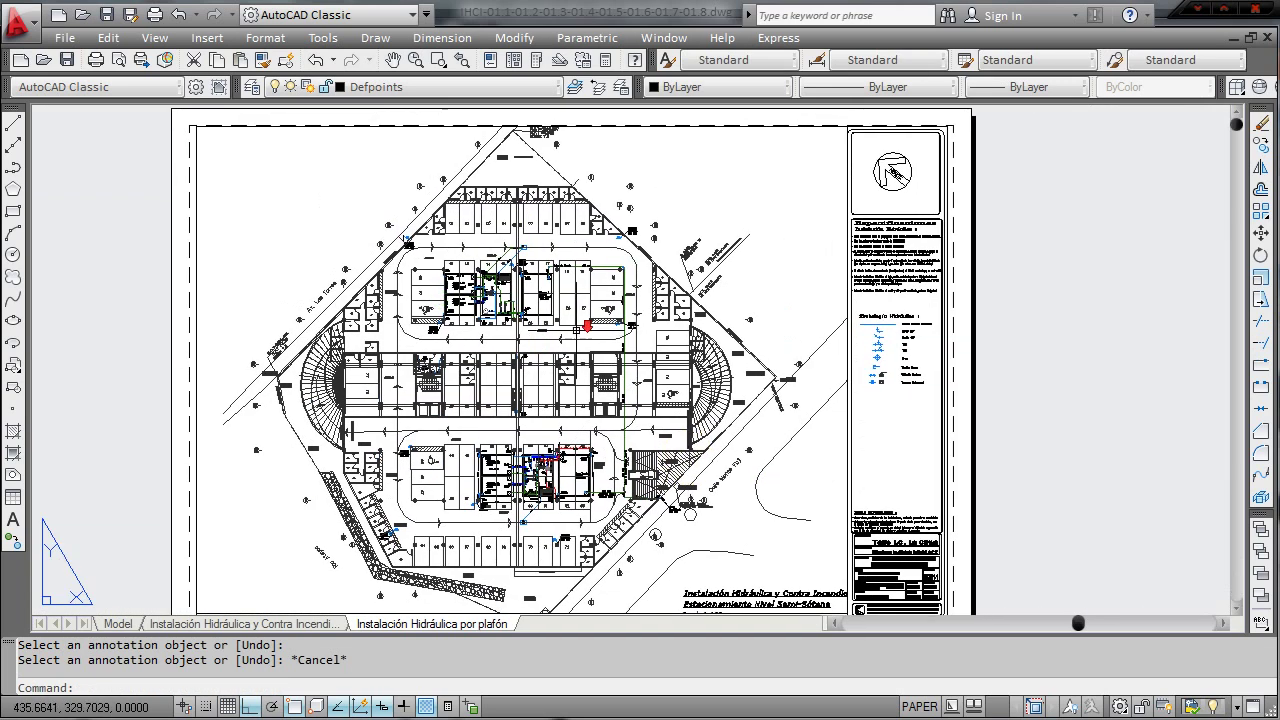
{"action": "scroll", "coordinate": [587, 326], "scroll_direction": "down", "scroll_amount": 2}
{"action": "scroll", "coordinate": [580, 357], "scroll_direction": "up", "scroll_amount": 3}
{"action": "mouse_move", "coordinate": [580, 357]}
{"action": "middle_mouse_down"}
{"action": "mouse_move", "coordinate": [553, 303]}
{"action": "mouse_move", "coordinate": [566, 340]}
{"action": "middle_mouse_up"}
{"action": "type", "text": "M"}
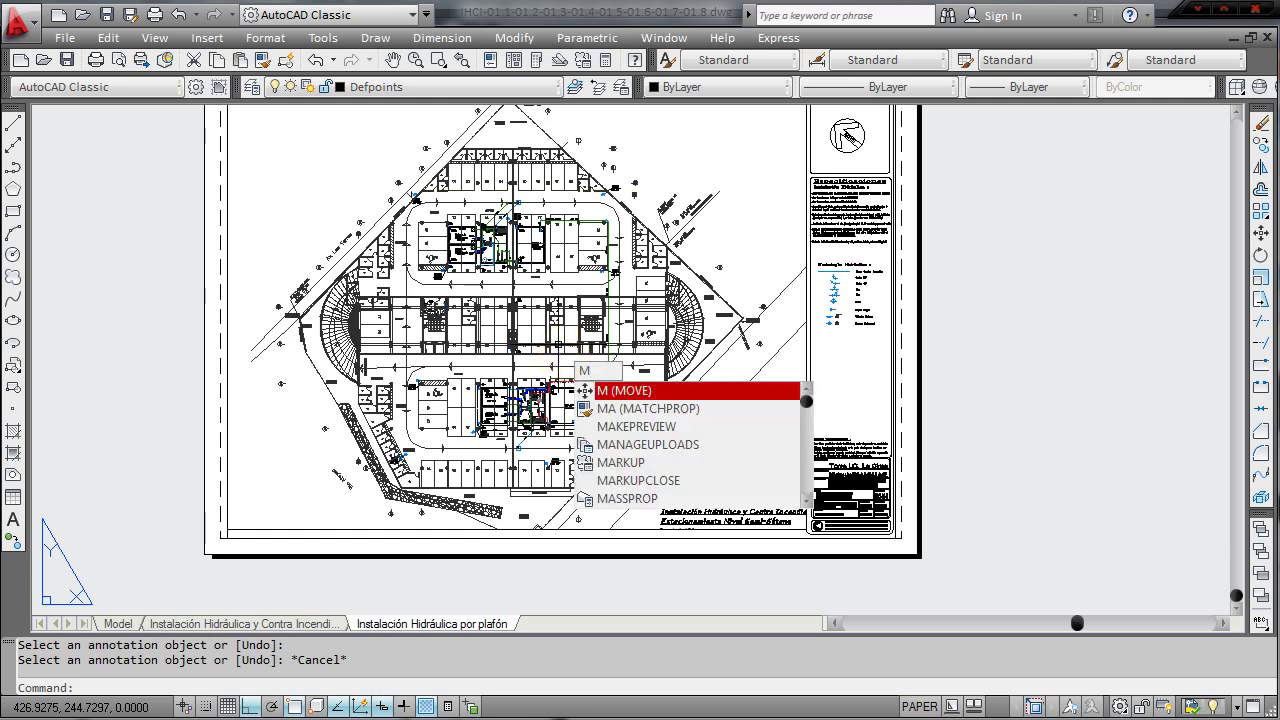
{"action": "type", "text": "s"}
{"action": "key", "text": "Return"}
- Pan the floor plan left until the whole building fits, then return to paper space
{"action": "type", "text": "p"}
{"action": "key", "text": "Return"}
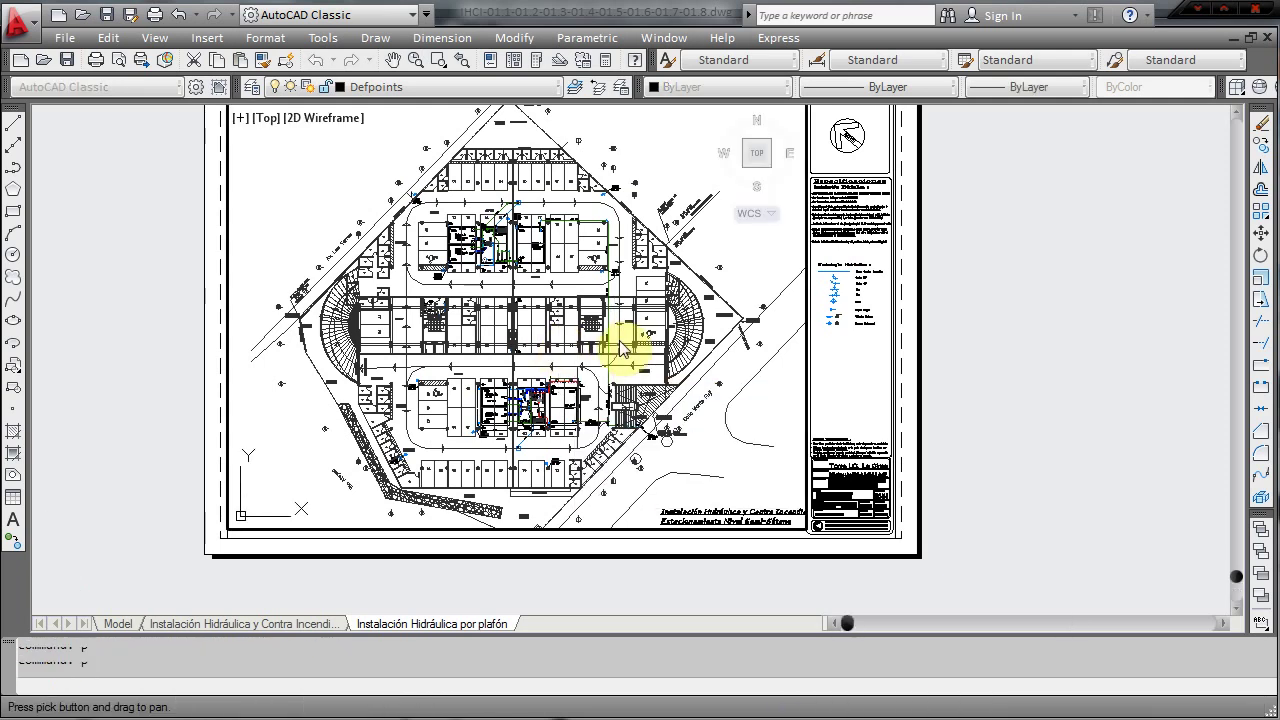
{"action": "left_click_drag", "start_coordinate": [591, 349], "coordinate": [390, 370]}
{"action": "left_click_drag", "start_coordinate": [674, 349], "coordinate": [479, 360]}
{"action": "mouse_move", "coordinate": [571, 371]}
{"action": "left_mouse_down"}
{"action": "mouse_move", "coordinate": [483, 340]}
{"action": "mouse_move", "coordinate": [271, 331]}
{"action": "left_mouse_up"}
{"action": "mouse_move", "coordinate": [502, 337]}
{"action": "left_mouse_down"}
{"action": "mouse_move", "coordinate": [423, 340]}
{"action": "mouse_move", "coordinate": [429, 385]}
{"action": "mouse_move", "coordinate": [430, 346]}
{"action": "left_mouse_up"}
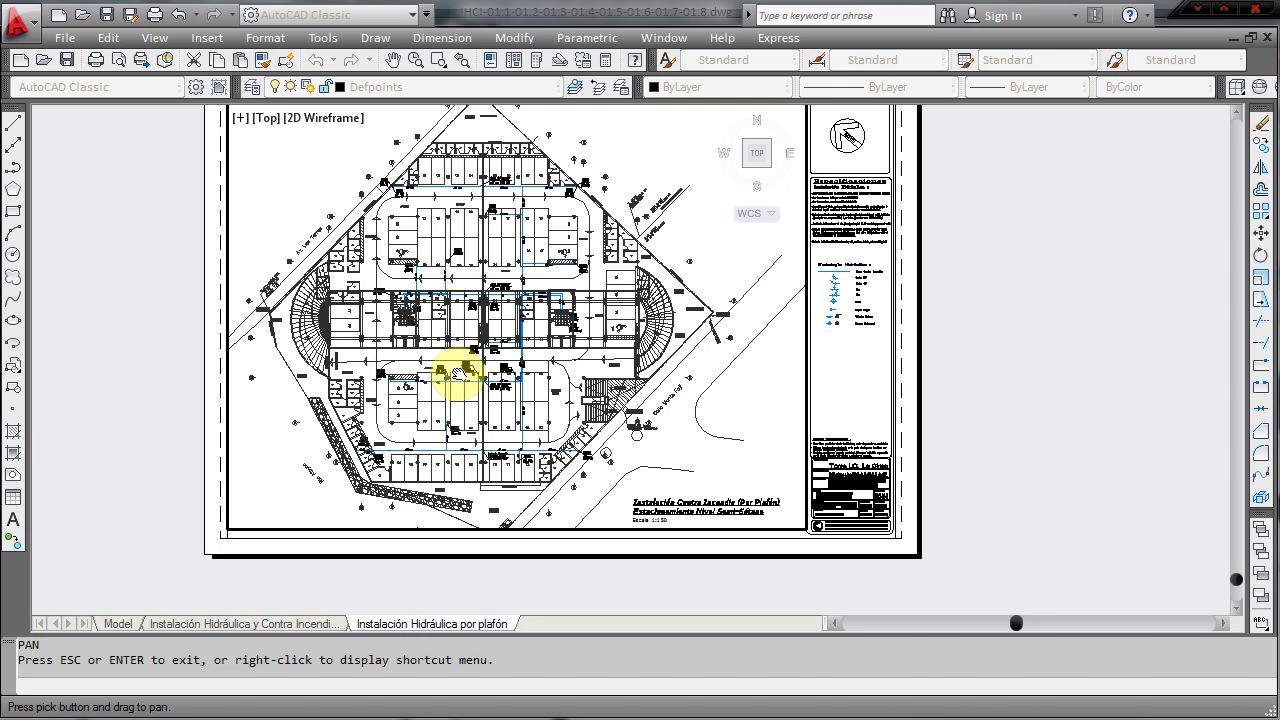
{"action": "key", "text": "Escape"}
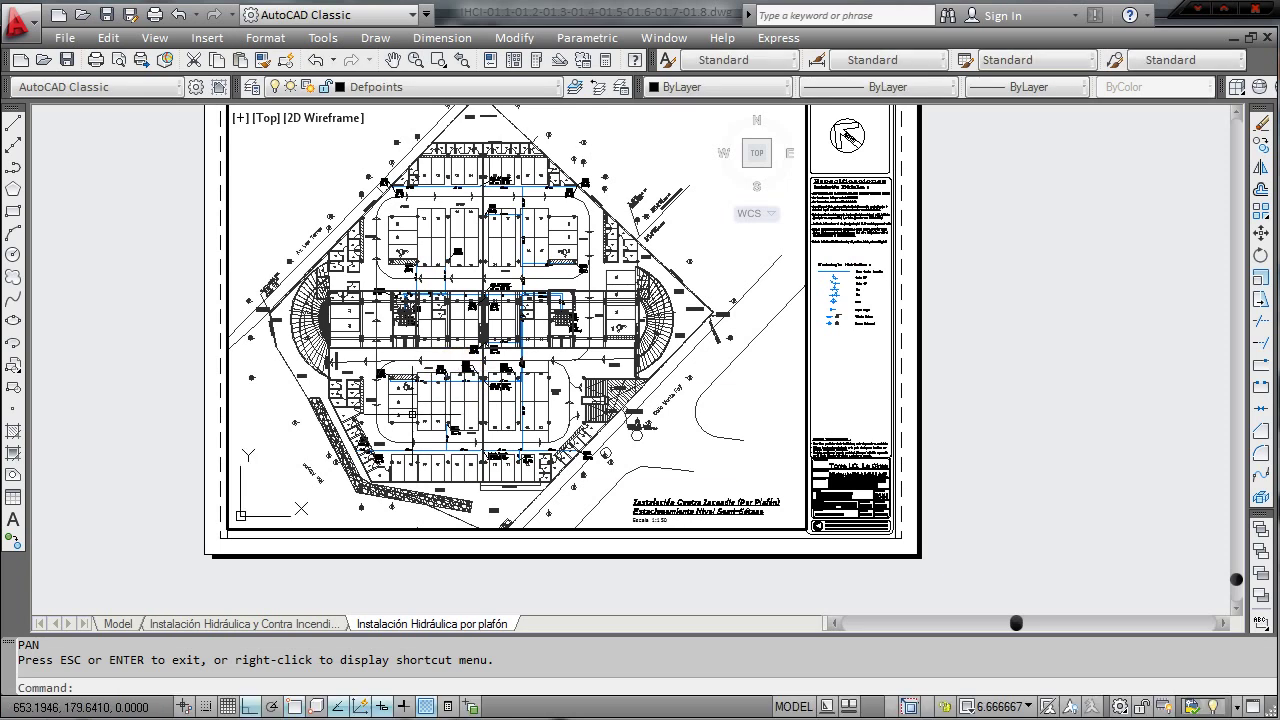
{"action": "type", "text": "ps"}
{"action": "key", "text": "Return"}
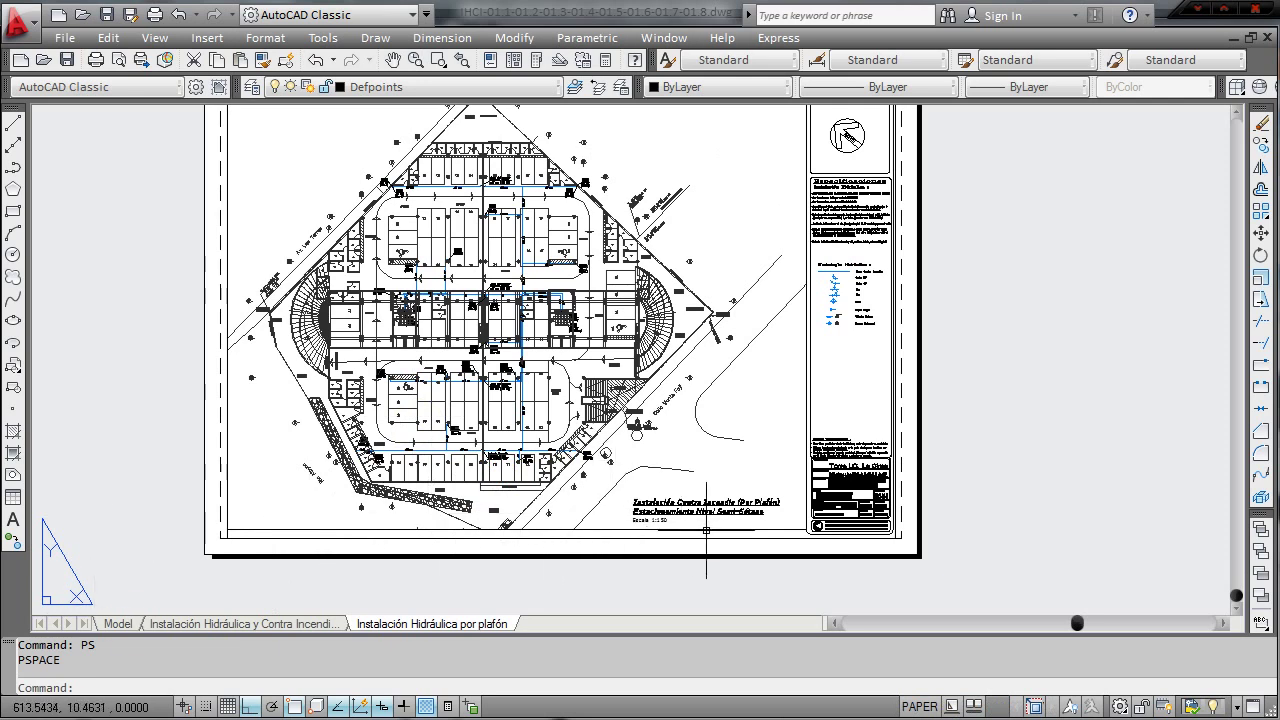
- In model space, erase the middle sheet's border and title block
{"action": "middle_click_drag", "start_coordinate": [737, 429], "coordinate": [709, 309]}
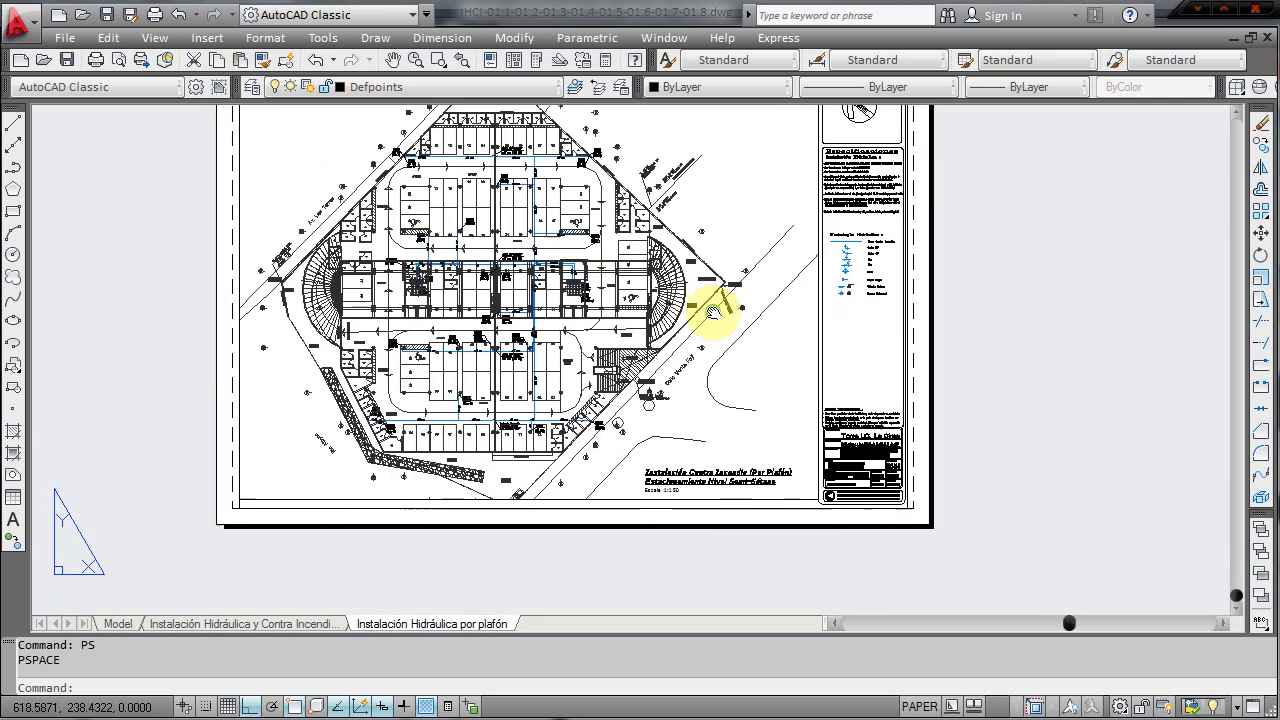
{"action": "left_click", "coordinate": [128, 623]}
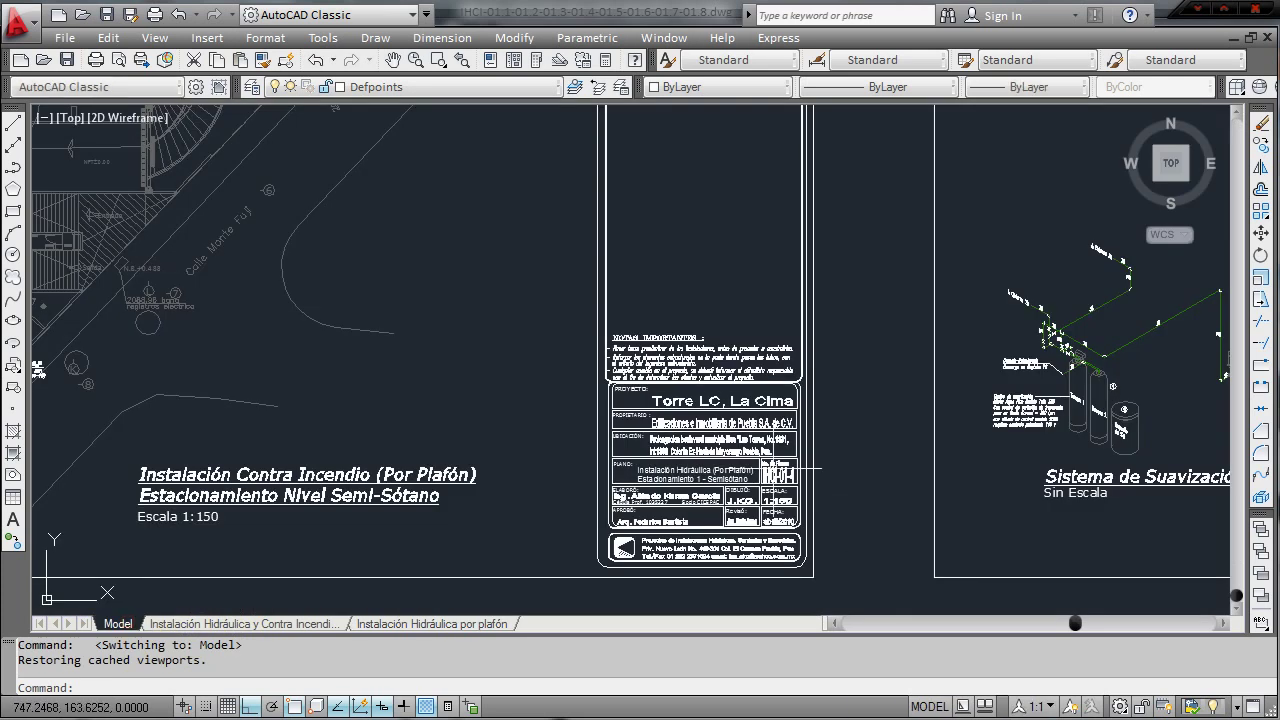
{"action": "scroll", "coordinate": [655, 427], "scroll_direction": "down", "scroll_amount": 3}
{"action": "left_click", "coordinate": [811, 530]}
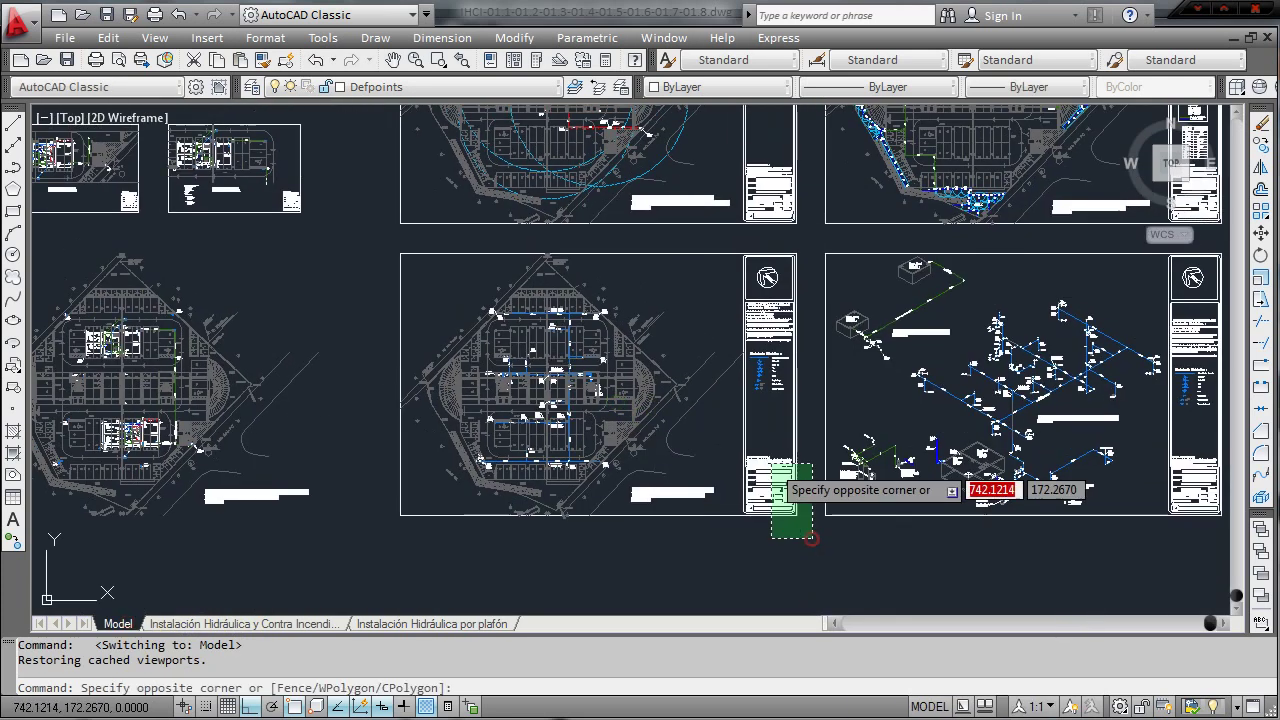
{"action": "left_click", "coordinate": [745, 421]}
{"action": "type", "text": "e"}
{"action": "key", "text": "Return"}
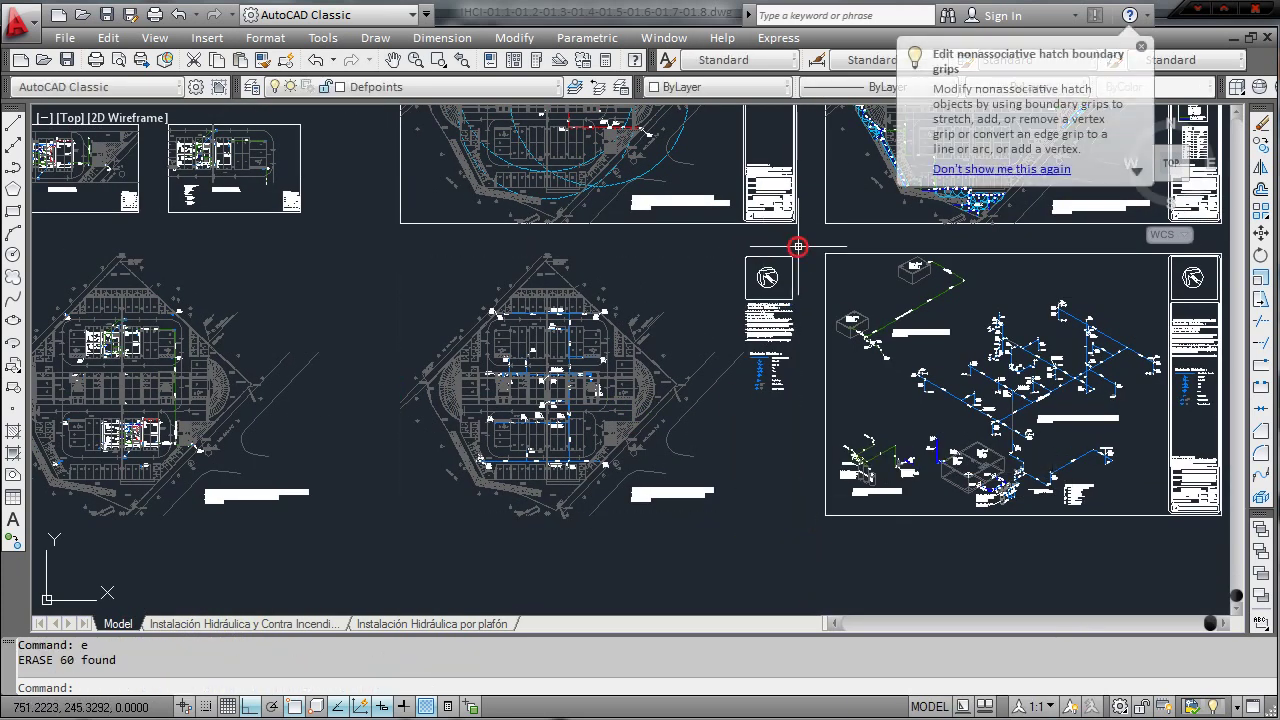
- Erase the leftover north arrow and legend text, then show the hydraulic and fire-protection layout
{"action": "left_click", "coordinate": [800, 249]}
{"action": "left_click", "coordinate": [745, 316]}
{"action": "type", "text": "e"}
{"action": "key", "text": "Return"}
{"action": "left_click", "coordinate": [737, 284]}
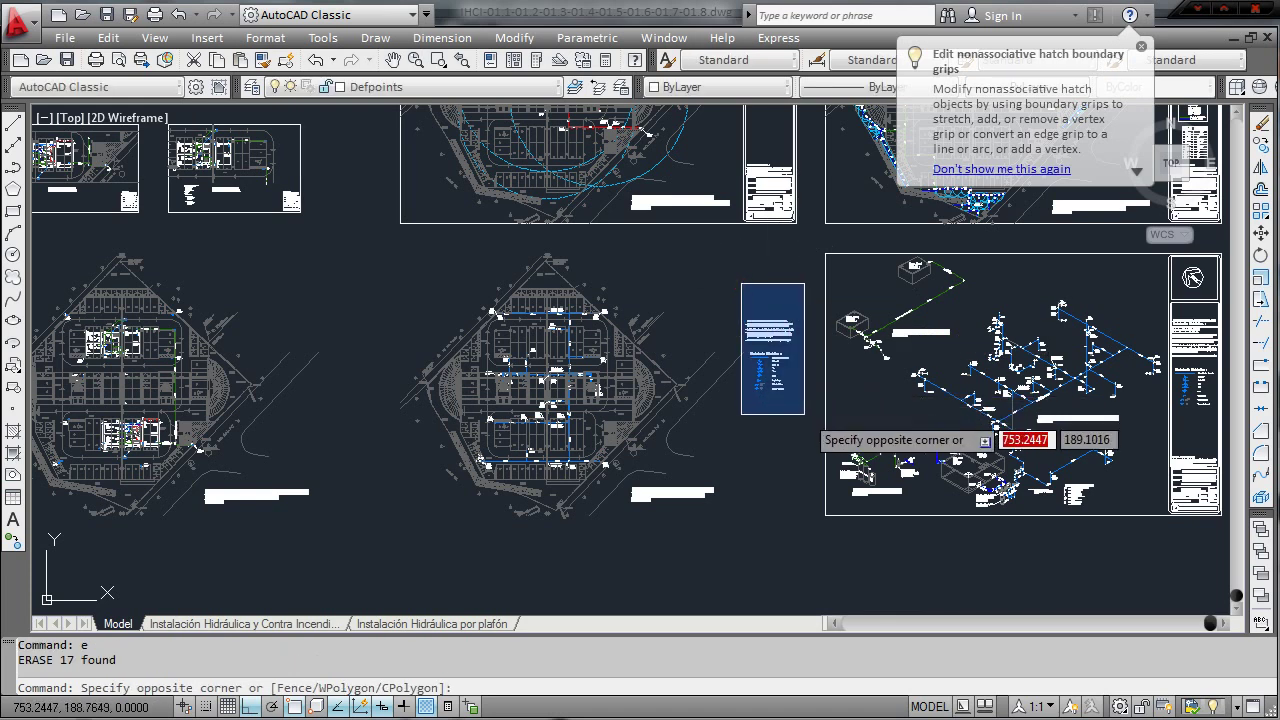
{"action": "left_click", "coordinate": [809, 429]}
{"action": "type", "text": "e"}
{"action": "key", "text": "Return"}
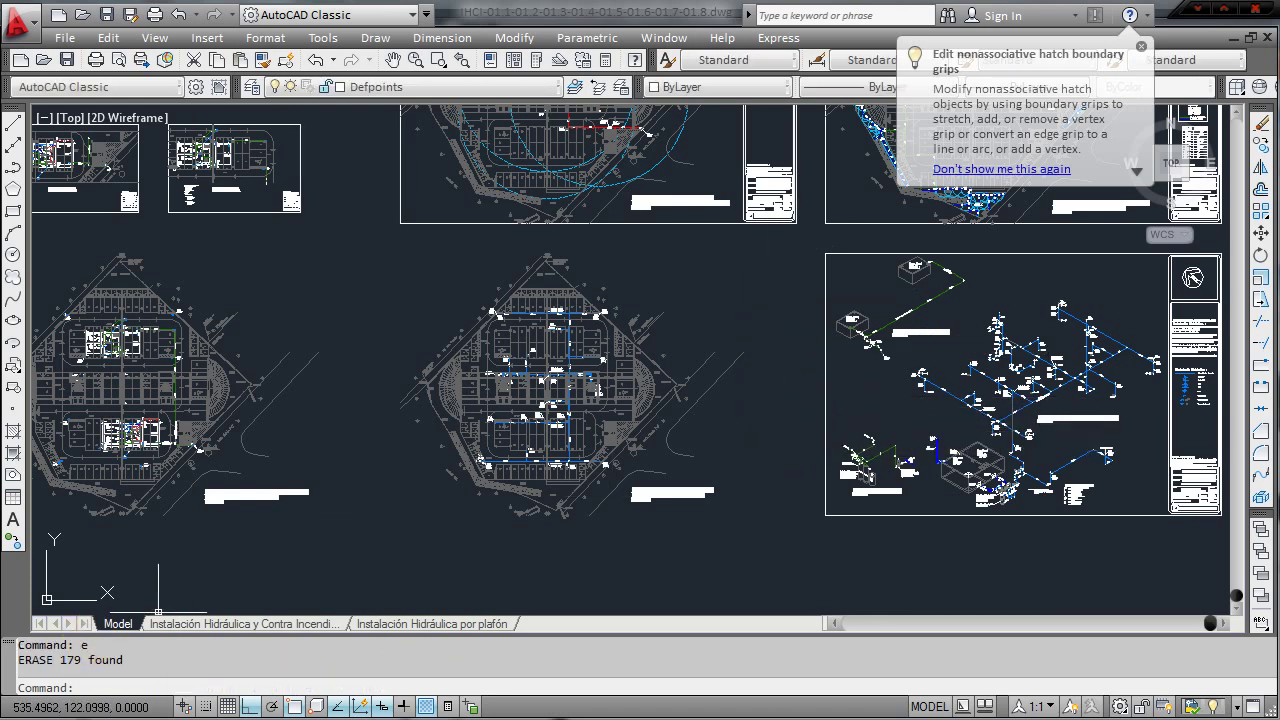
{"action": "left_click", "coordinate": [185, 623]}
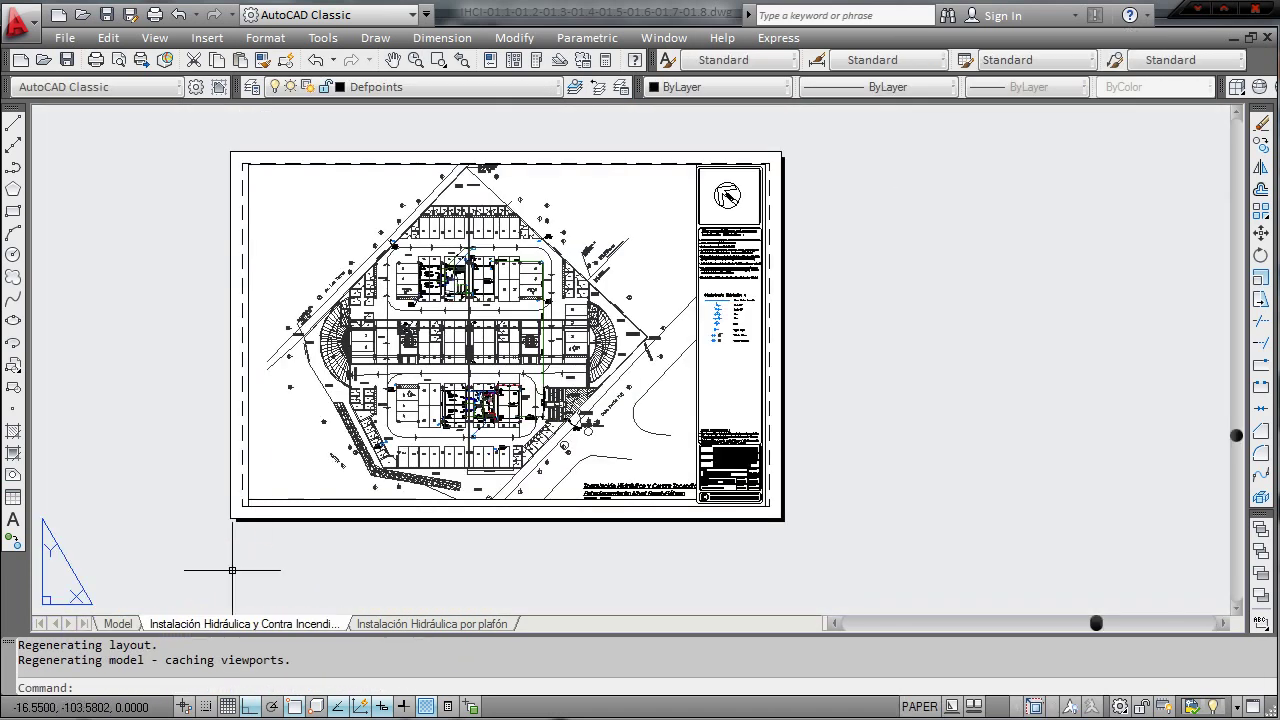
- Switch back to the 'Instalación Hidráulica por plafón' layout and bring the sheet's top border into view
{"action": "scroll", "coordinate": [267, 608], "scroll_direction": "up", "scroll_amount": 2}
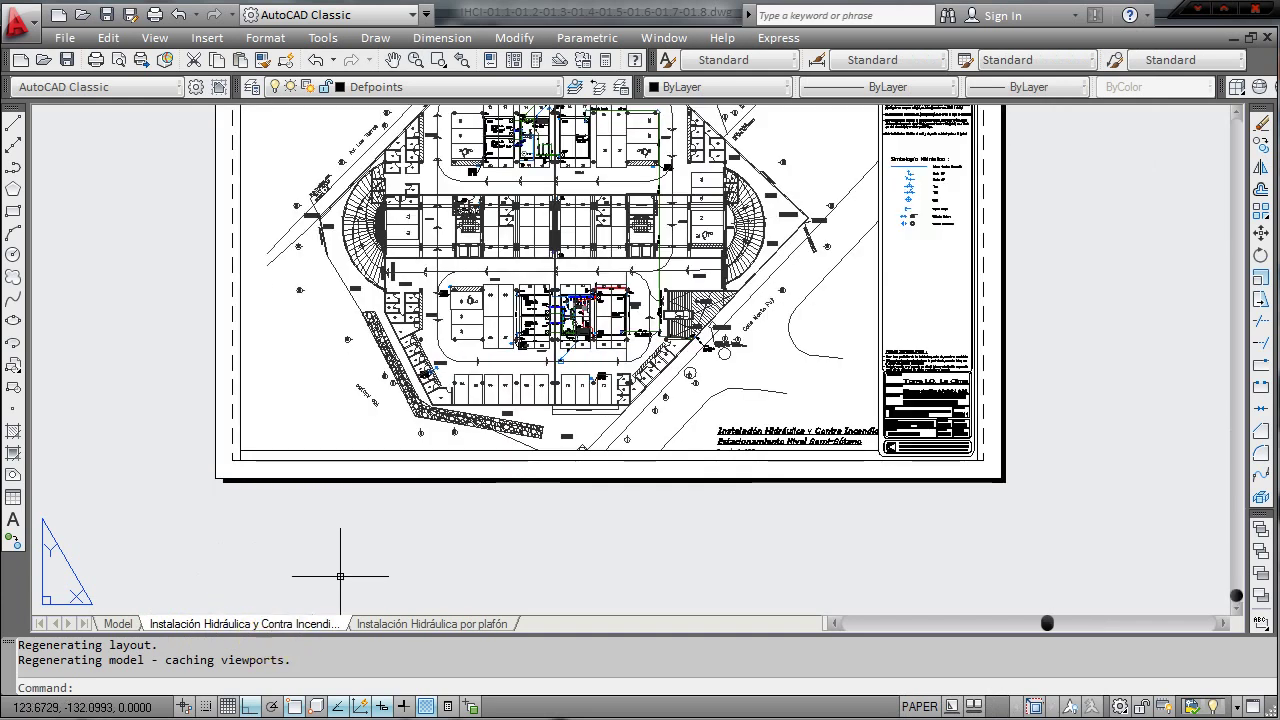
{"action": "scroll", "coordinate": [363, 548], "scroll_direction": "down", "scroll_amount": 2}
{"action": "scroll", "coordinate": [453, 533], "scroll_direction": "up", "scroll_amount": 2}
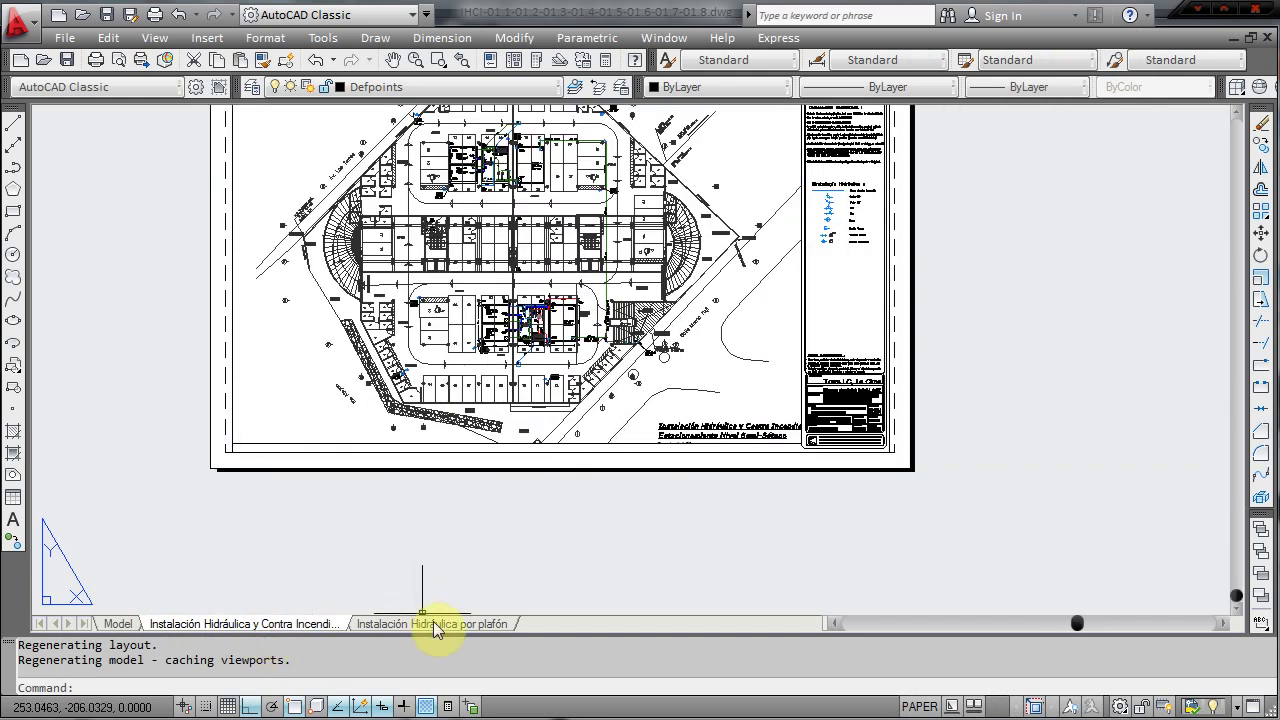
{"action": "left_click", "coordinate": [430, 623]}
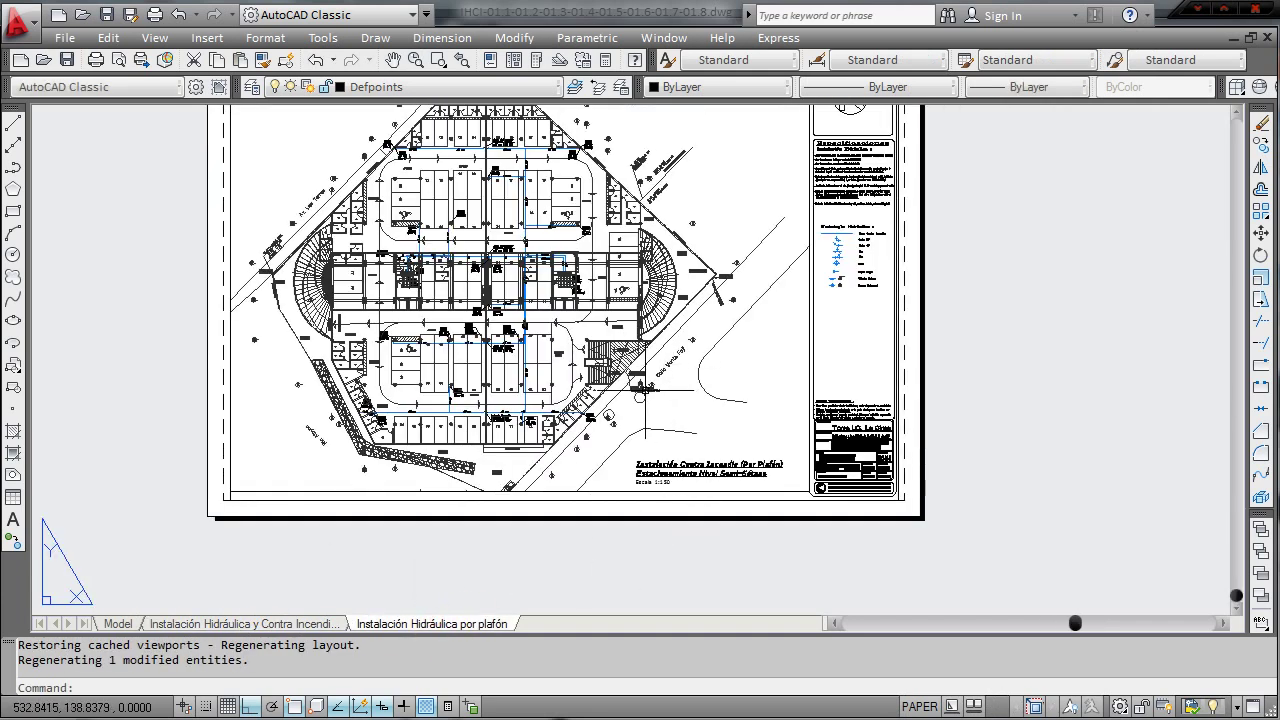
{"action": "middle_click_drag", "start_coordinate": [645, 390], "coordinate": [631, 460]}
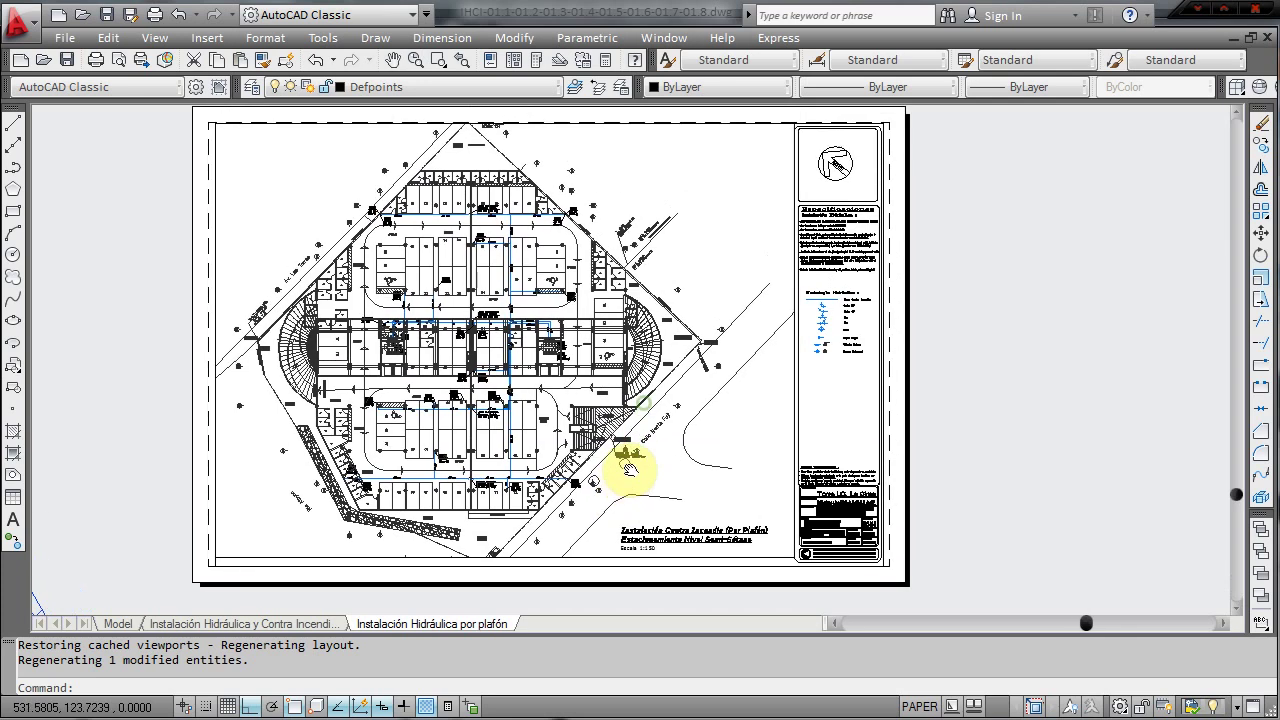
- Select the main viewport to check its scale, then clear the selection
{"action": "left_click", "coordinate": [691, 557]}
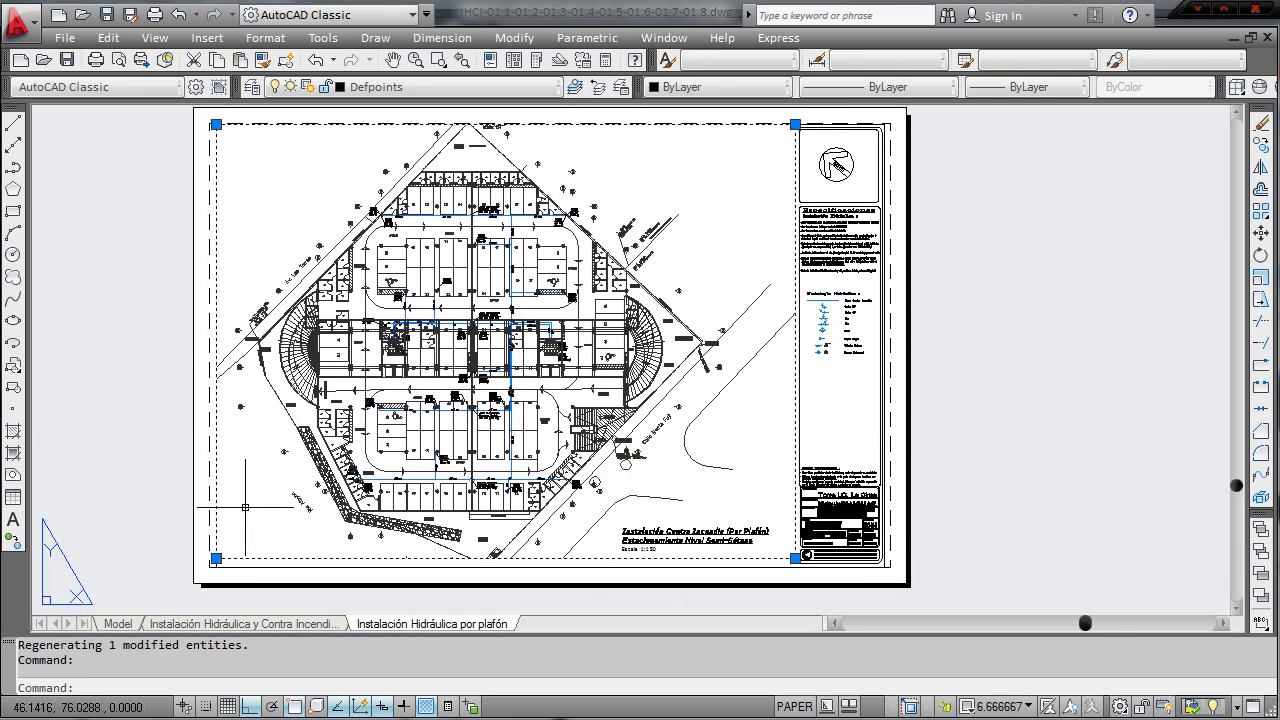
{"action": "left_click", "coordinate": [216, 558]}
{"action": "key", "text": "Escape"}
{"action": "key", "text": "Escape"}
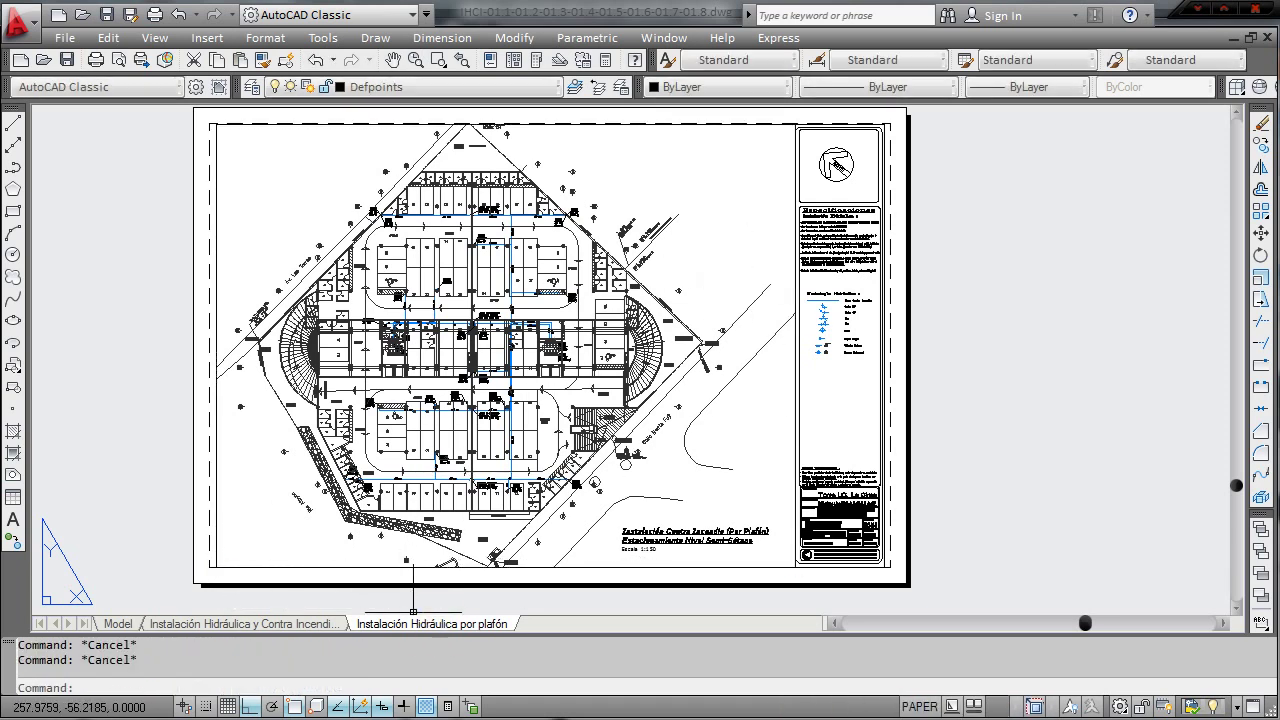
{"action": "type", "text": "plot"}
{"action": "key", "text": "Return"}
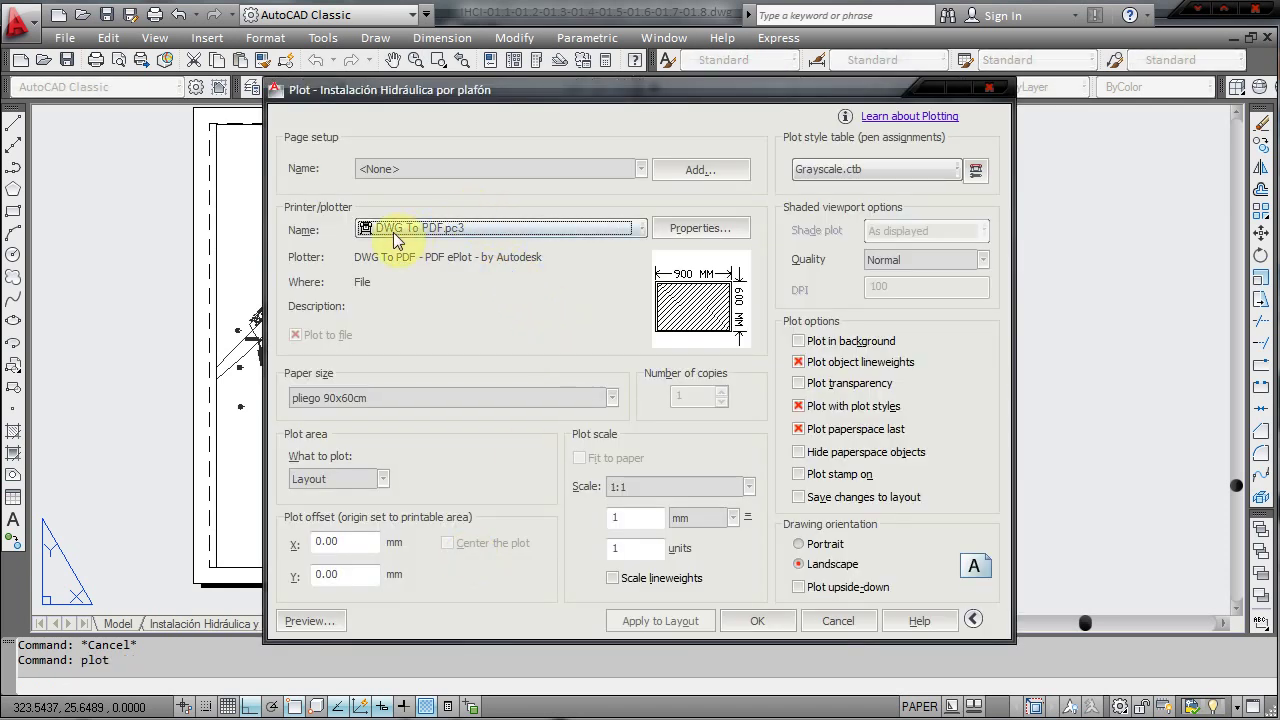
{"action": "left_click", "coordinate": [310, 621]}
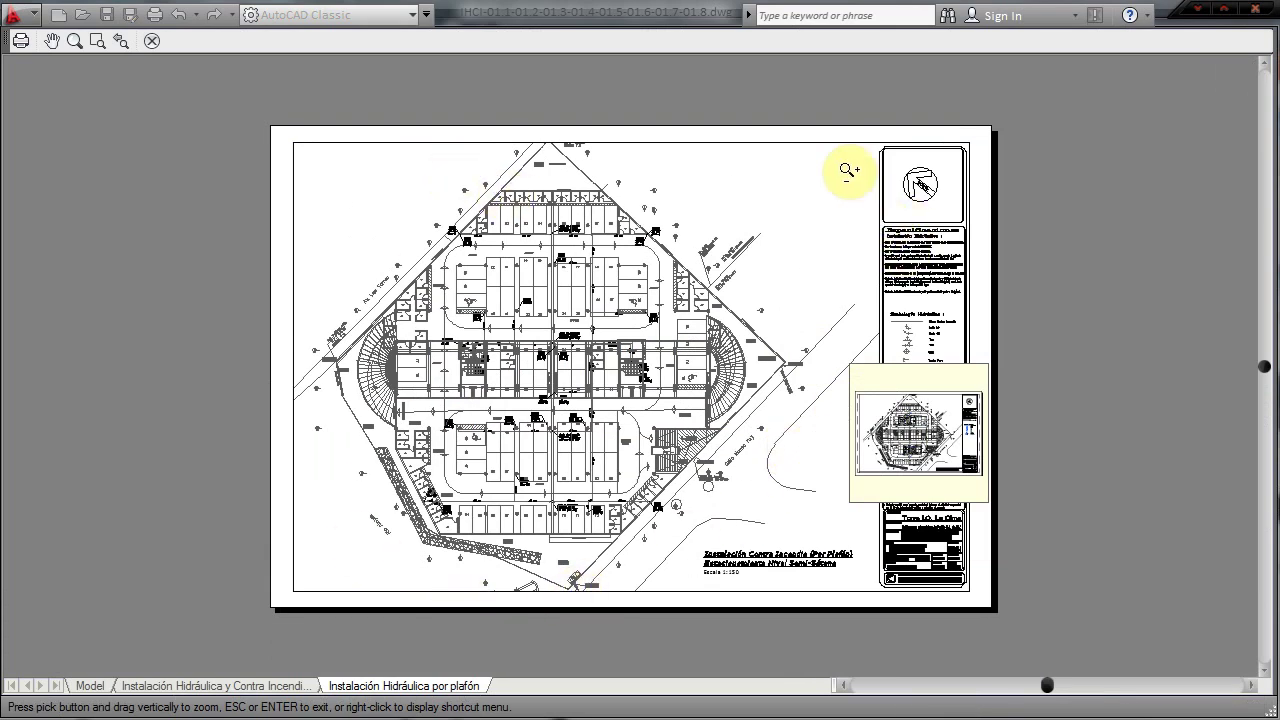
{"action": "mouse_move", "coordinate": [843, 132]}
{"action": "left_mouse_down"}
{"action": "mouse_move", "coordinate": [927, 203]}
{"action": "mouse_move", "coordinate": [983, 125]}
{"action": "mouse_move", "coordinate": [897, 238]}
{"action": "mouse_move", "coordinate": [903, 150]}
{"action": "left_mouse_up"}
{"action": "right_click", "coordinate": [983, 125]}
{"action": "left_click", "coordinate": [973, 150]}
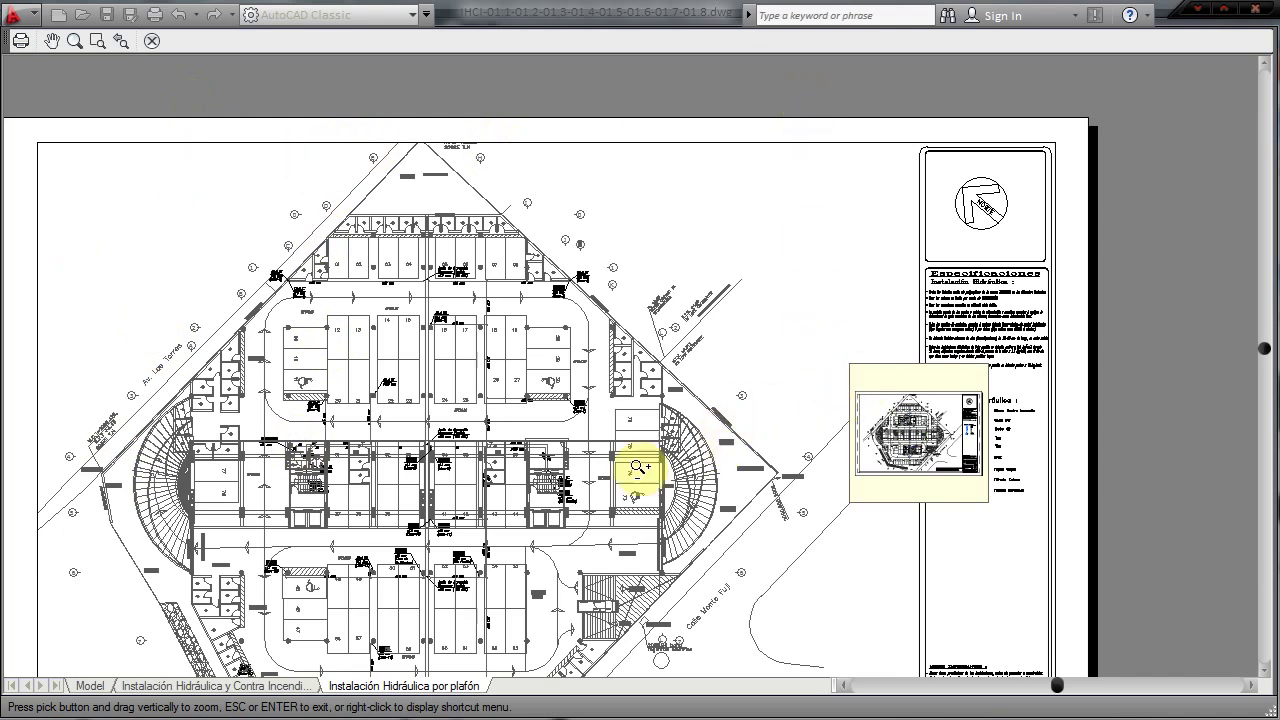
{"action": "key", "text": "Escape"}
{"action": "key", "text": "Escape"}
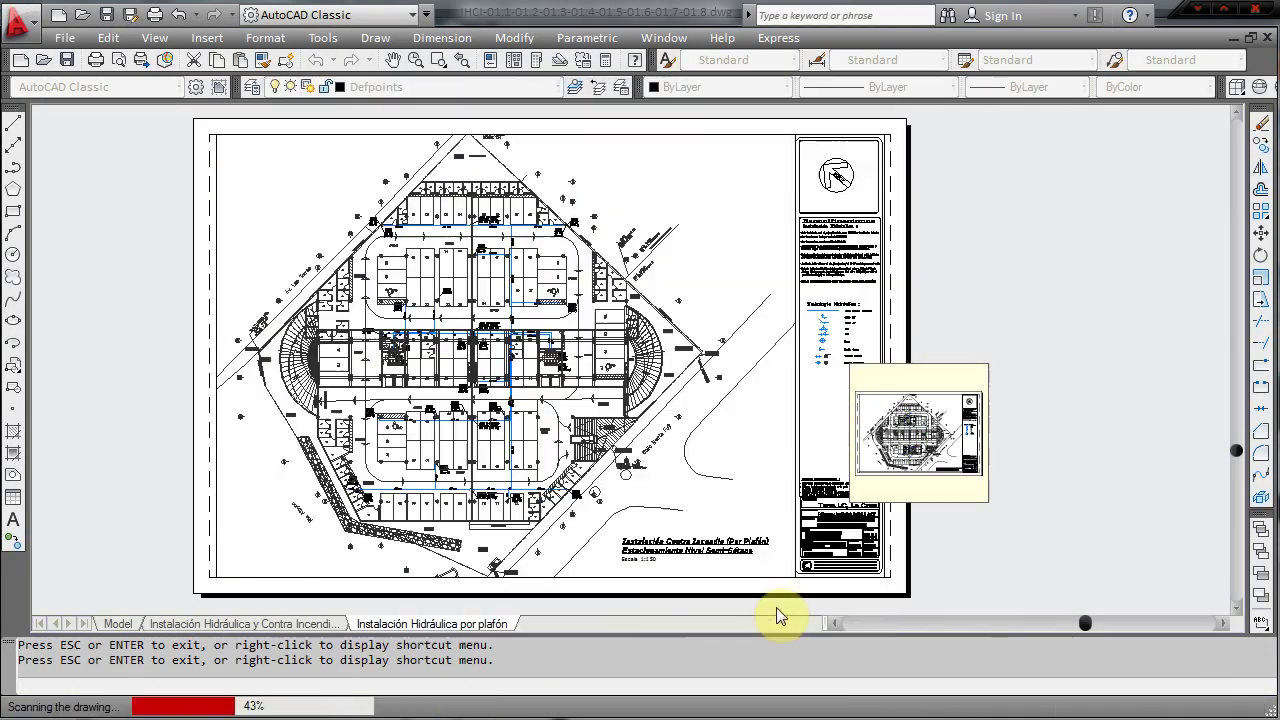
{"action": "scroll", "coordinate": [477, 343], "scroll_direction": "up", "scroll_amount": 3}
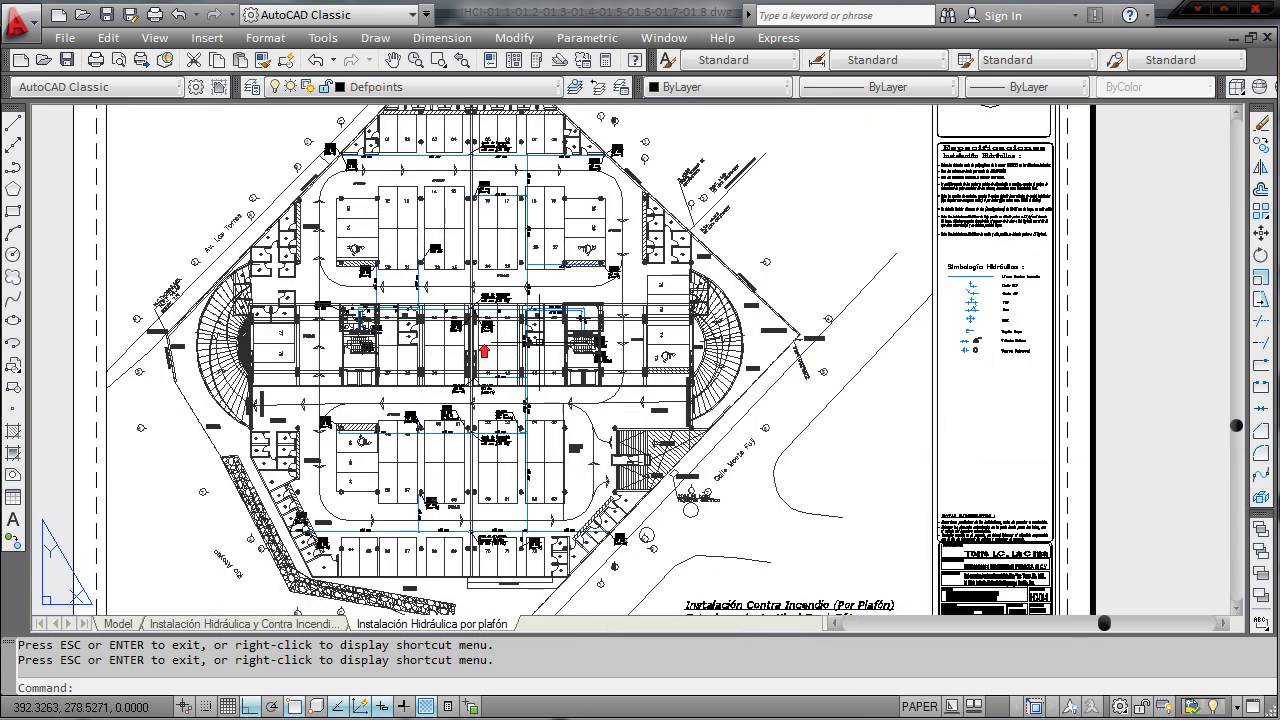
{"action": "scroll", "coordinate": [443, 337], "scroll_direction": "up", "scroll_amount": 3}
{"action": "scroll", "coordinate": [407, 335], "scroll_direction": "up", "scroll_amount": 2}
{"action": "scroll", "coordinate": [407, 335], "scroll_direction": "up", "scroll_amount": 1}
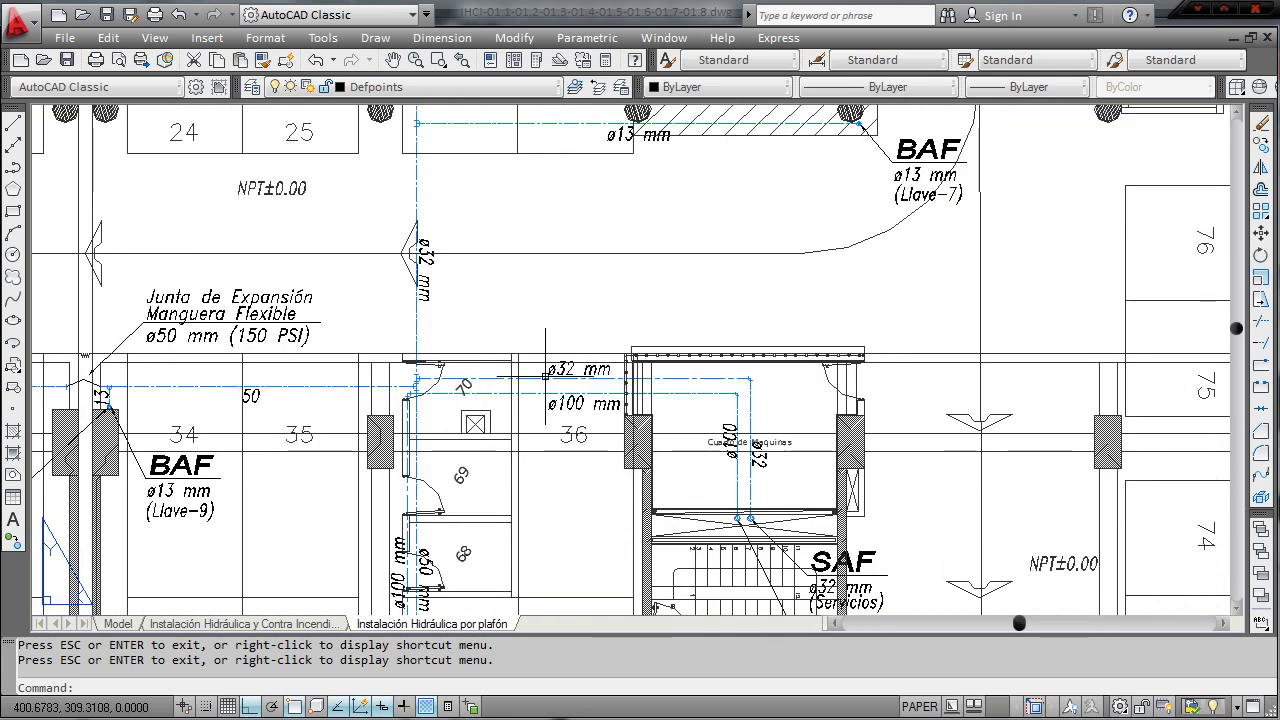
{"action": "scroll", "coordinate": [790, 500], "scroll_direction": "down", "scroll_amount": 2}
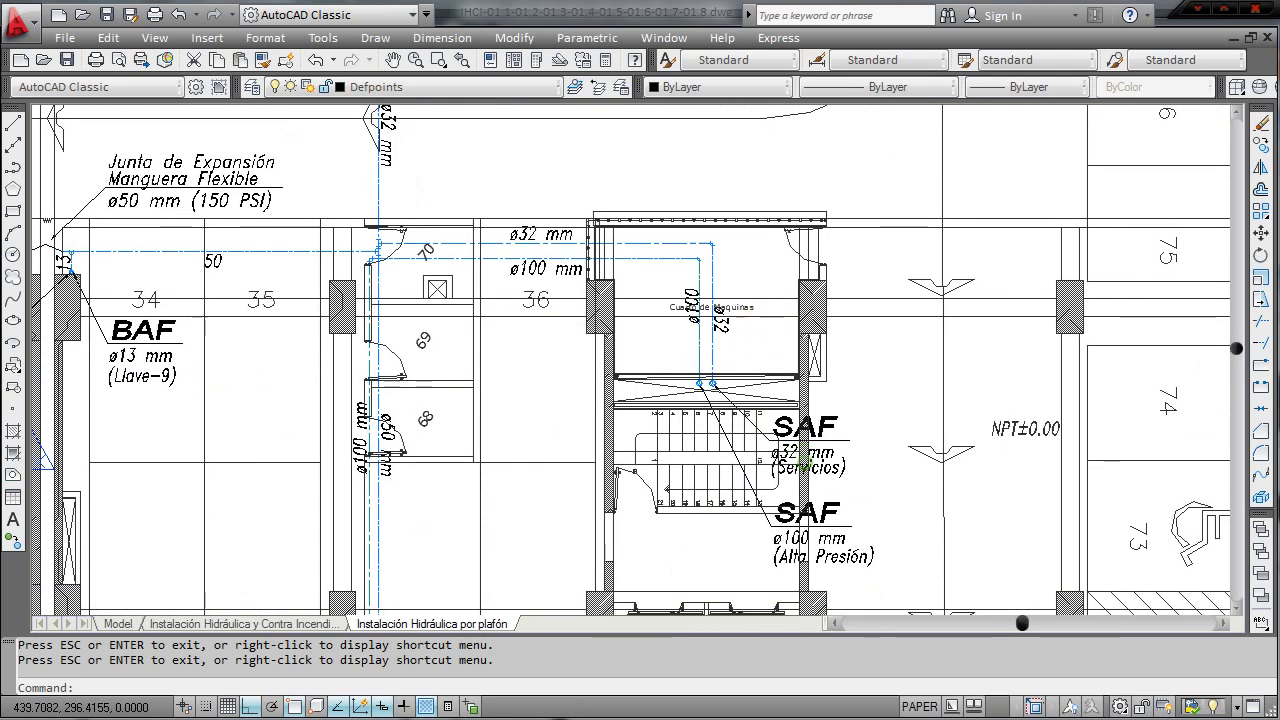
{"action": "scroll", "coordinate": [680, 320], "scroll_direction": "down", "scroll_amount": 5}
{"action": "middle_click_drag", "start_coordinate": [668, 282], "coordinate": [570, 360]}
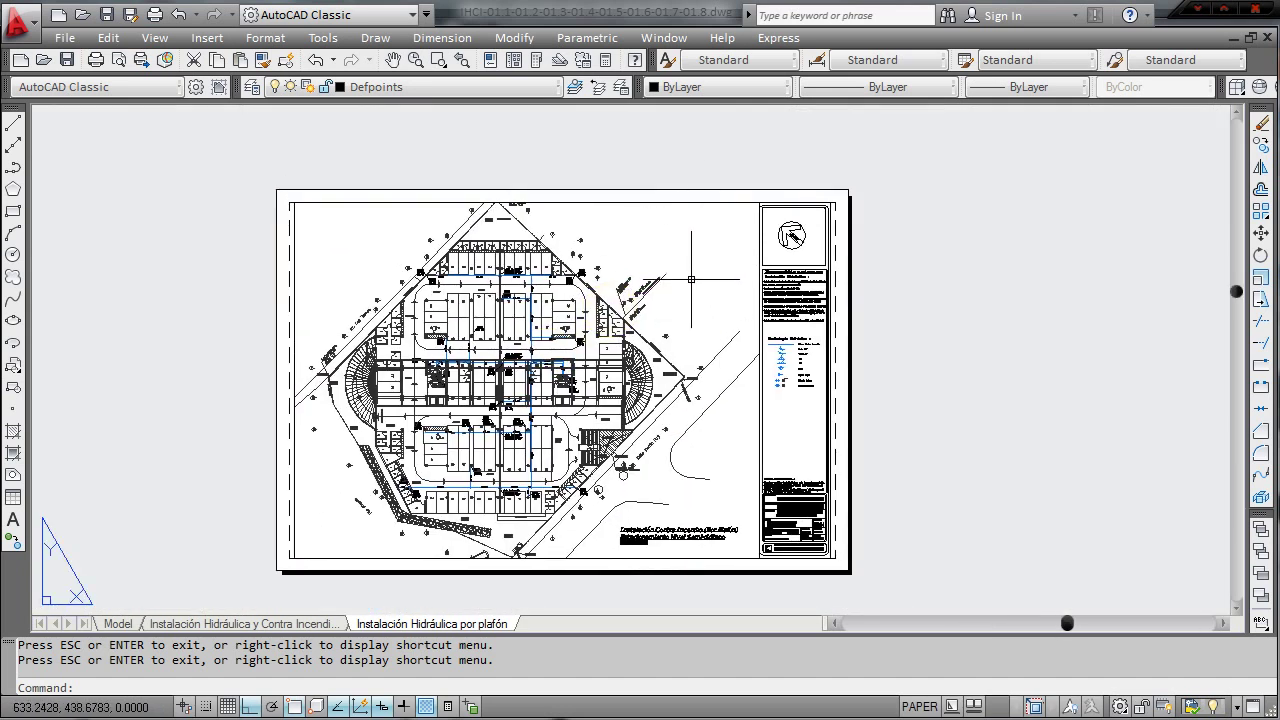
{"action": "scroll", "coordinate": [682, 283], "scroll_direction": "up", "scroll_amount": 2}
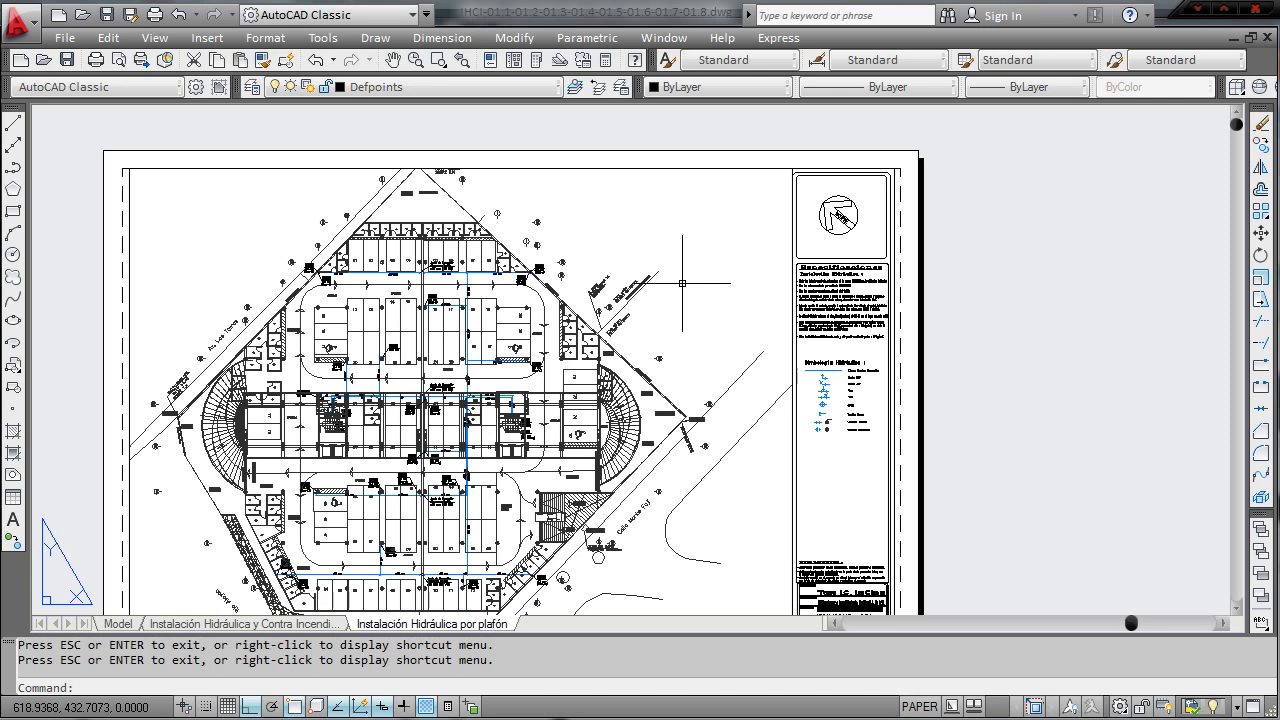
{"action": "scroll", "coordinate": [694, 277], "scroll_direction": "down", "scroll_amount": 2}
{"action": "scroll", "coordinate": [700, 263], "scroll_direction": "up", "scroll_amount": 2}
{"action": "mouse_move", "coordinate": [700, 263]}
{"action": "middle_mouse_down"}
{"action": "mouse_move", "coordinate": [698, 245]}
{"action": "mouse_move", "coordinate": [741, 208]}
{"action": "middle_mouse_up"}
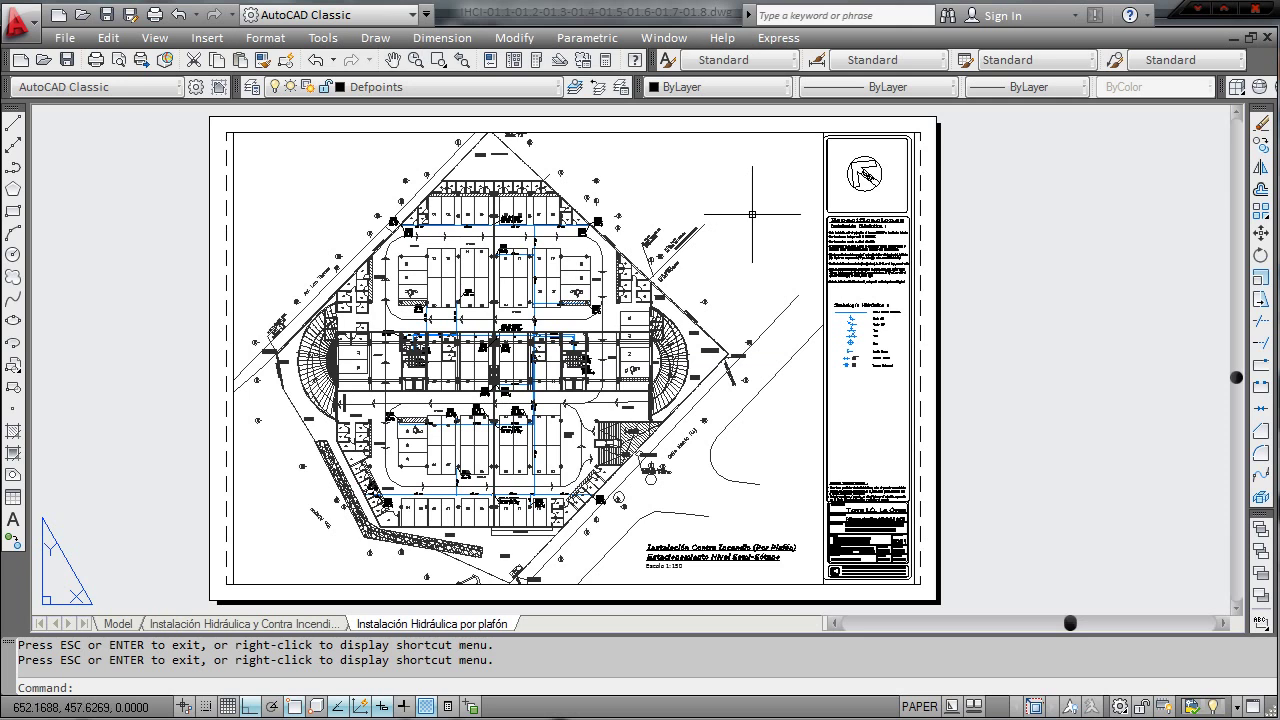
- Draw a new MVIEW viewport beside the title block by picking its two corners
{"action": "type", "text": "mviw"}
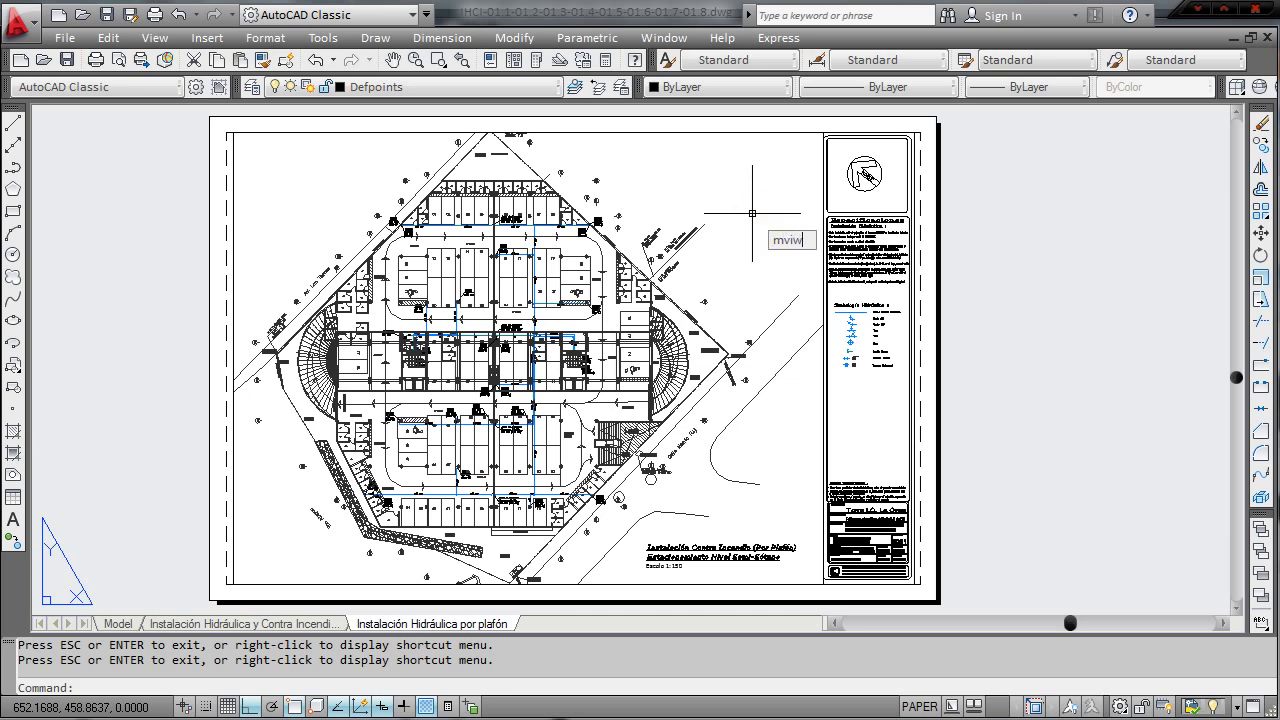
{"action": "key", "text": "Return"}
{"action": "key", "text": "Escape"}
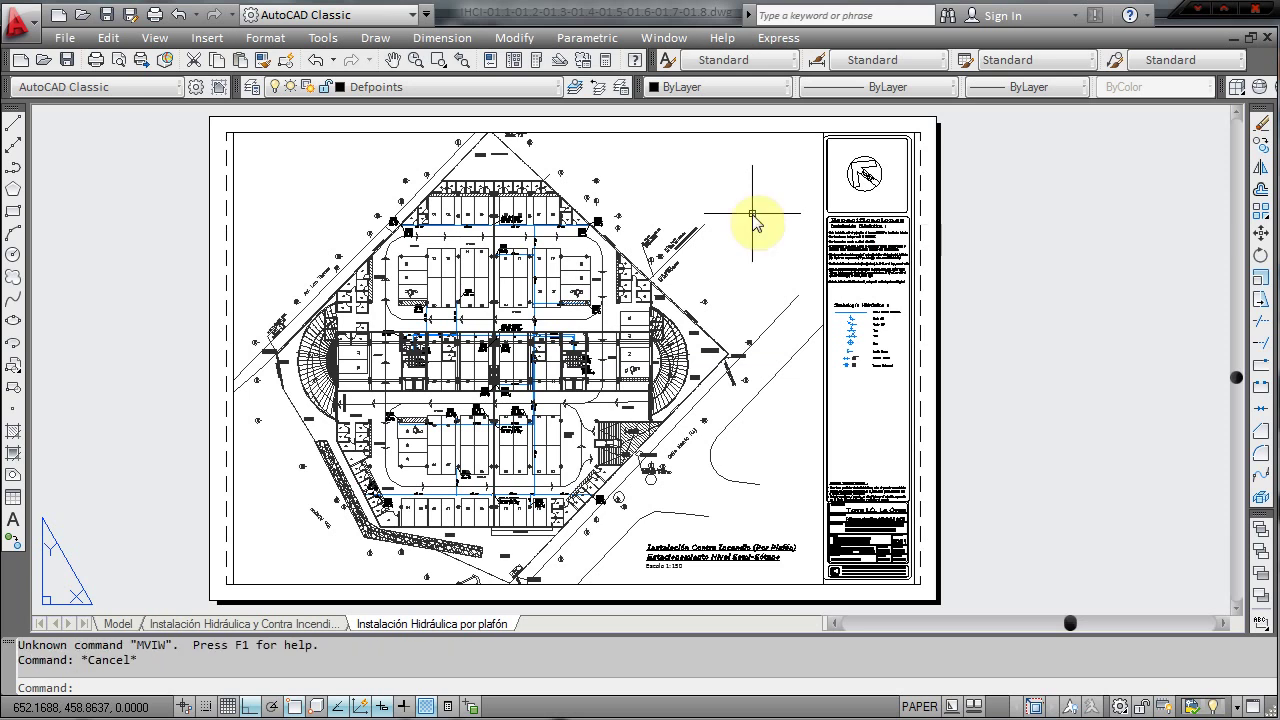
{"action": "type", "text": "mview"}
{"action": "key", "text": "Return"}
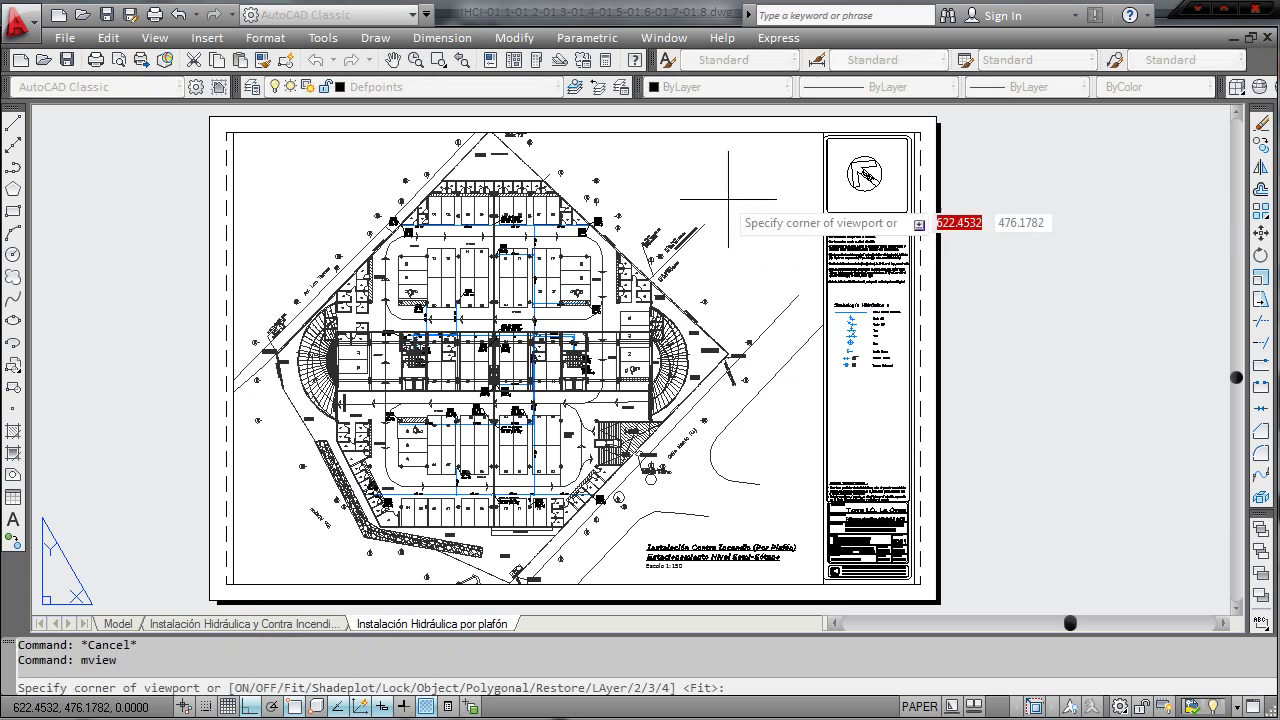
{"action": "left_click", "coordinate": [701, 133]}
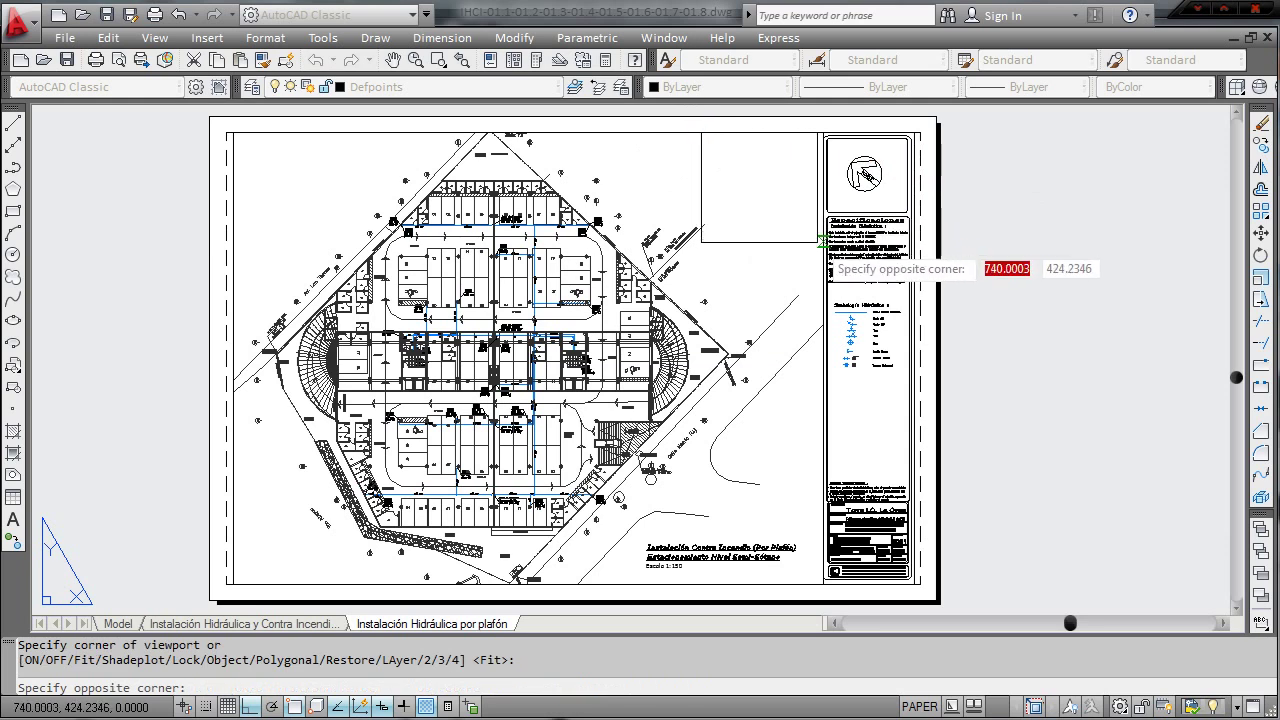
{"action": "left_click", "coordinate": [822, 247]}
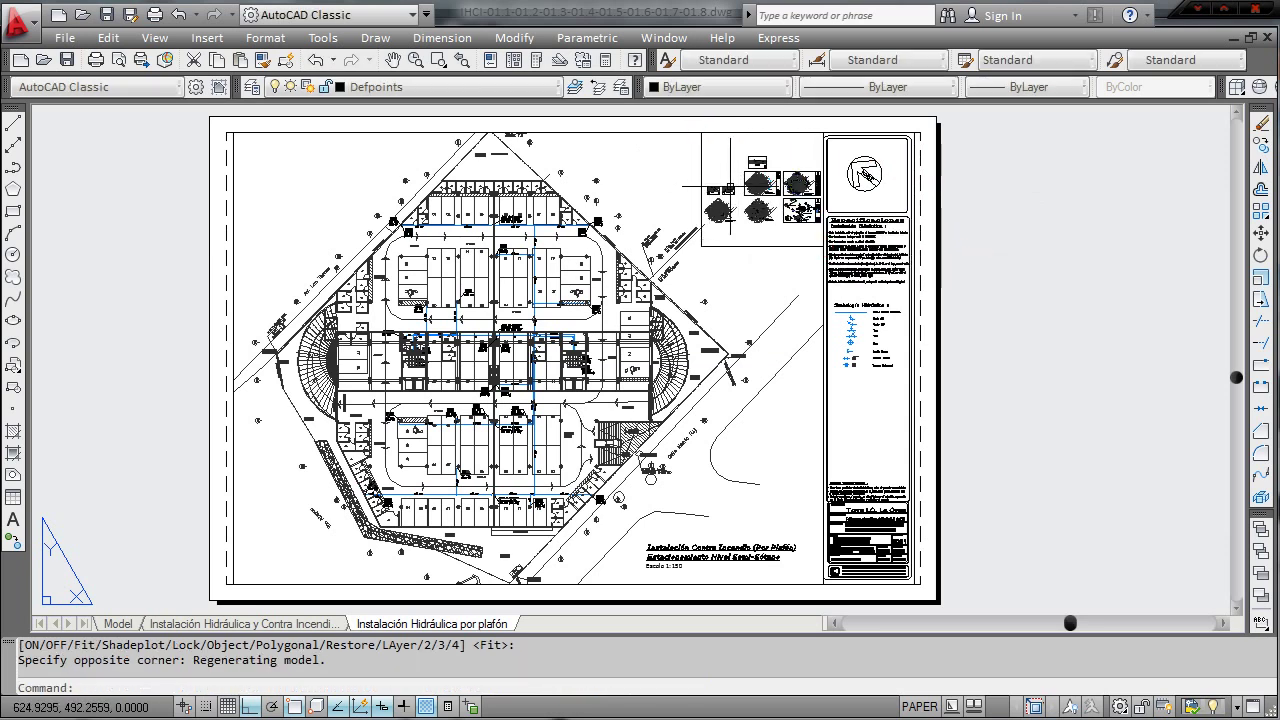
{"action": "scroll", "coordinate": [760, 212], "scroll_direction": "up", "scroll_amount": 1}
{"action": "scroll", "coordinate": [762, 212], "scroll_direction": "up", "scroll_amount": 1}
{"action": "scroll", "coordinate": [761, 211], "scroll_direction": "up", "scroll_amount": 4}
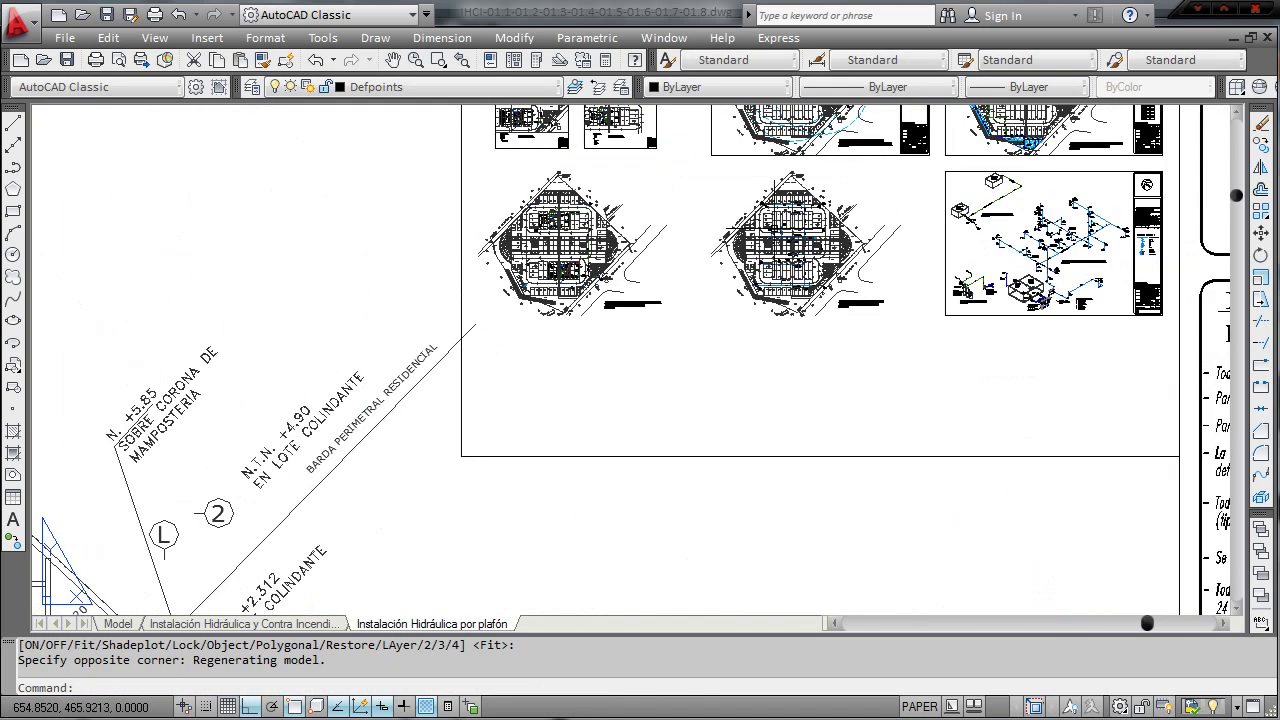
- Activate the new viewport and zoom in on the Cuarto de Maquinas
{"action": "double_click", "coordinate": [771, 229]}
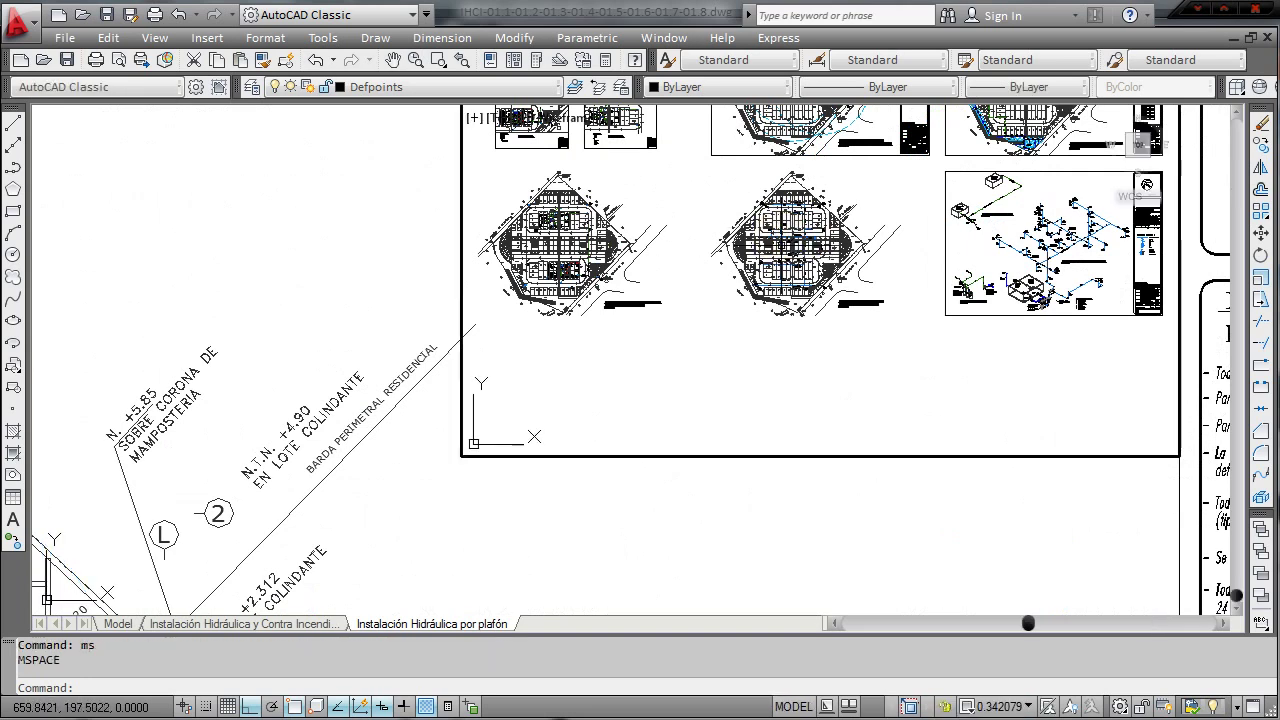
{"action": "scroll", "coordinate": [782, 232], "scroll_direction": "up", "scroll_amount": 3}
{"action": "scroll", "coordinate": [795, 250], "scroll_direction": "up", "scroll_amount": 3}
{"action": "scroll", "coordinate": [850, 230], "scroll_direction": "up", "scroll_amount": 3}
{"action": "scroll", "coordinate": [906, 226], "scroll_direction": "up", "scroll_amount": 3}
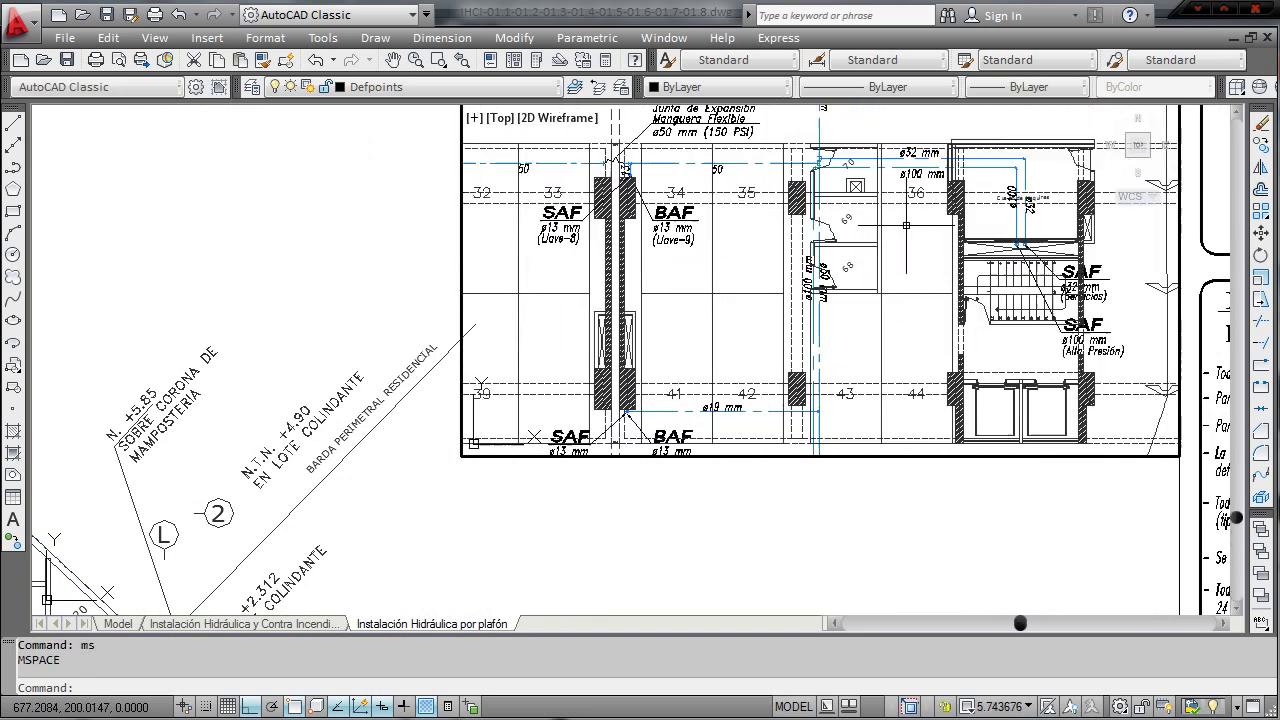
{"action": "scroll", "coordinate": [943, 223], "scroll_direction": "up", "scroll_amount": 2}
{"action": "scroll", "coordinate": [820, 257], "scroll_direction": "up", "scroll_amount": 1}
{"action": "scroll", "coordinate": [749, 237], "scroll_direction": "up", "scroll_amount": 2}
{"action": "scroll", "coordinate": [677, 219], "scroll_direction": "up", "scroll_amount": 2}
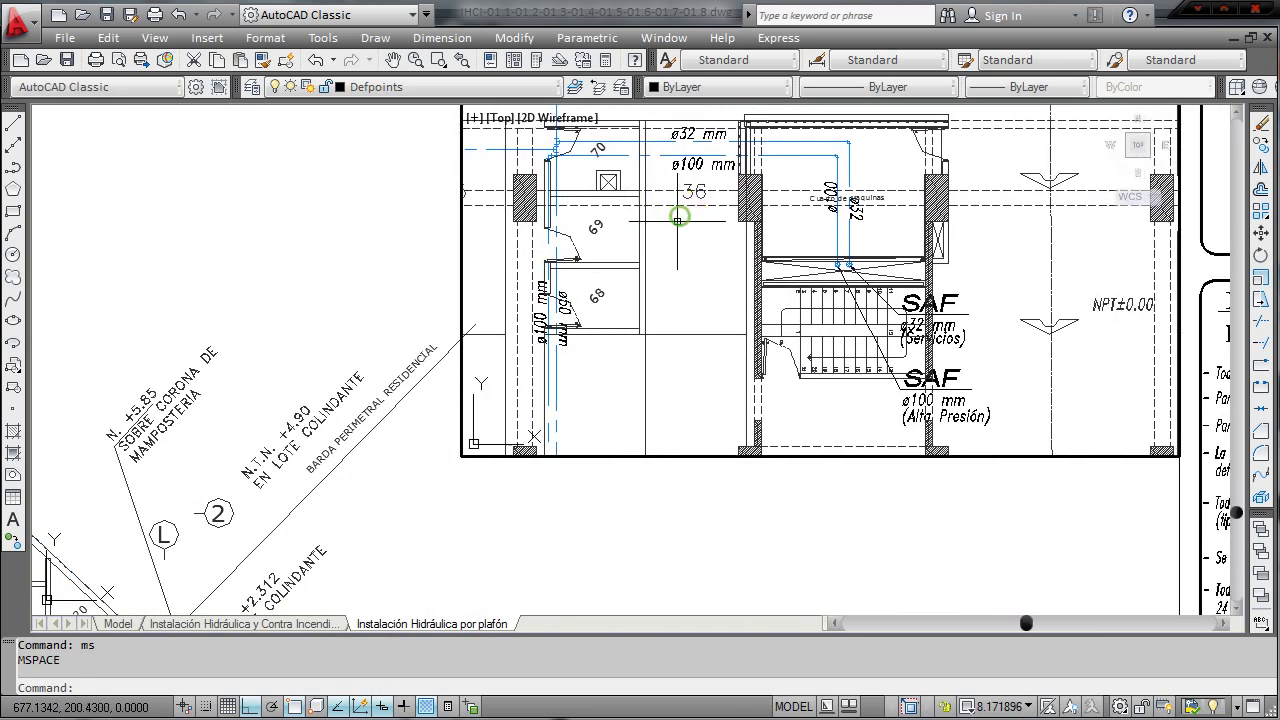
{"action": "mouse_move", "coordinate": [677, 219]}
{"action": "middle_mouse_down"}
{"action": "mouse_move", "coordinate": [834, 242]}
{"action": "mouse_move", "coordinate": [828, 251]}
{"action": "middle_mouse_up"}
{"action": "scroll", "coordinate": [828, 251], "scroll_direction": "down", "scroll_amount": 2}
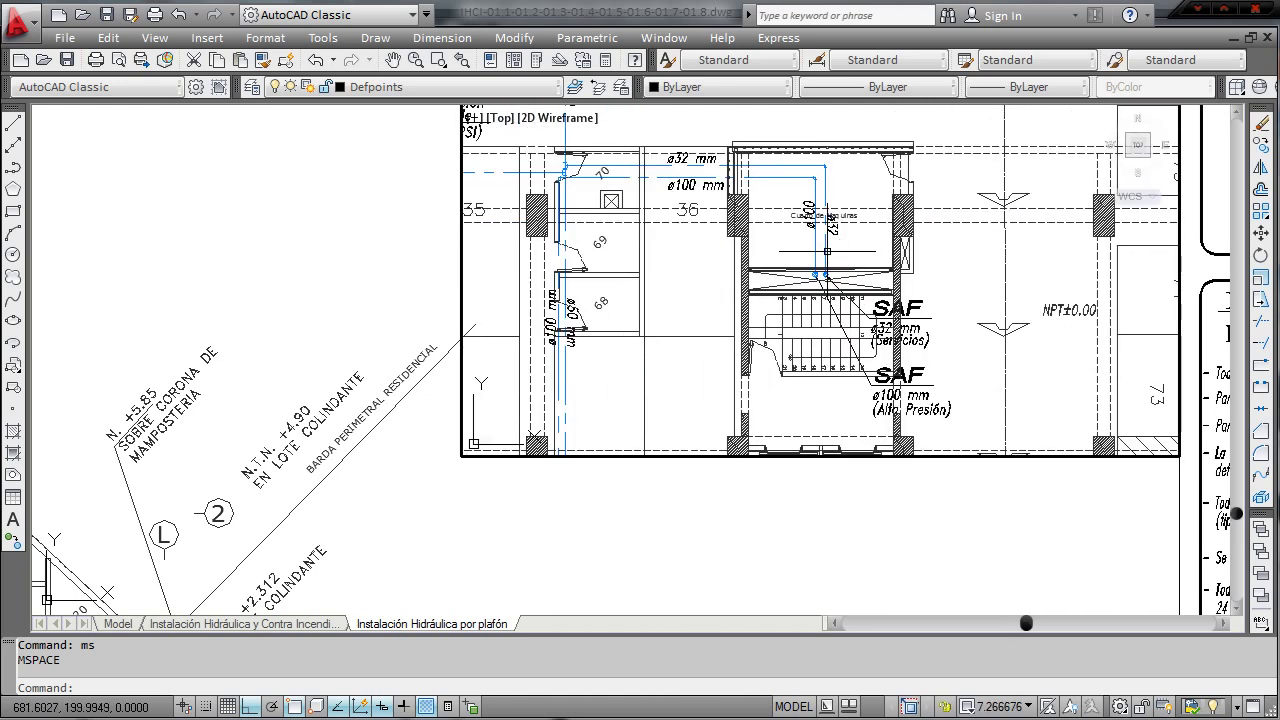
{"action": "middle_click_drag", "start_coordinate": [827, 252], "coordinate": [808, 244]}
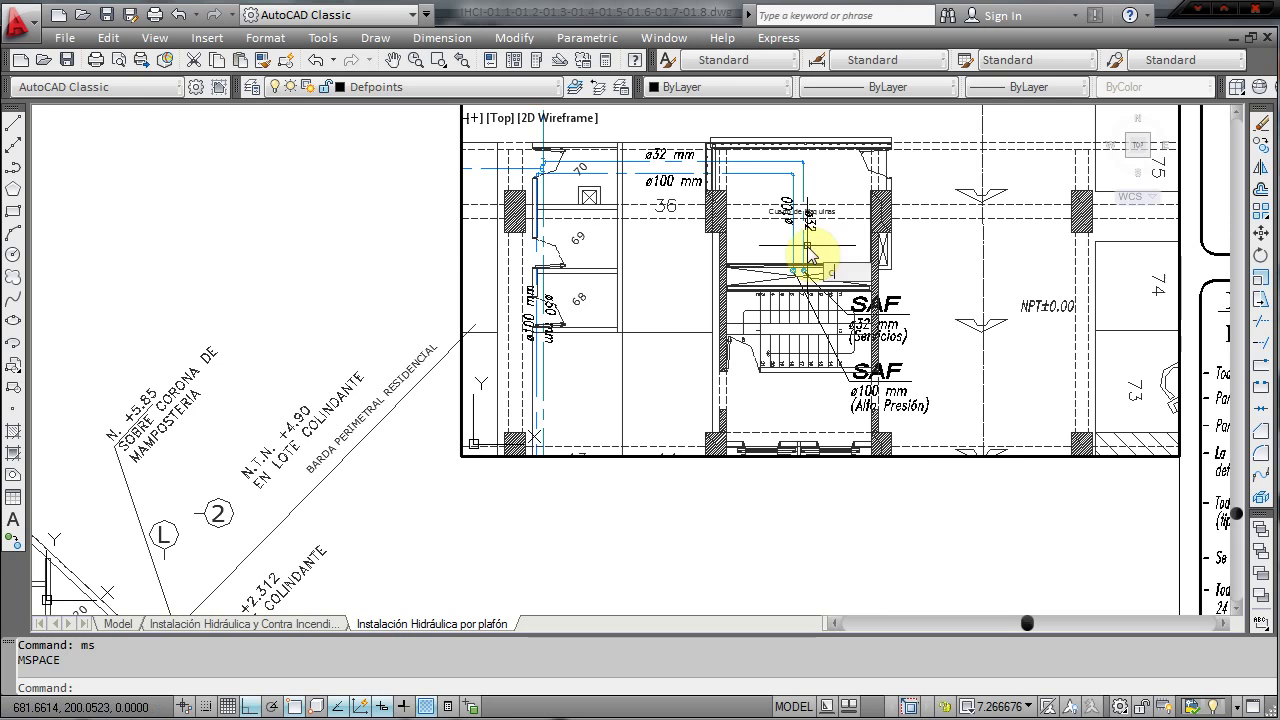
- Compute the 1000/50 scale factor with CAL and zoom the viewport to 20xp
{"action": "type", "text": "CAL"}
{"action": "key", "text": "Return"}
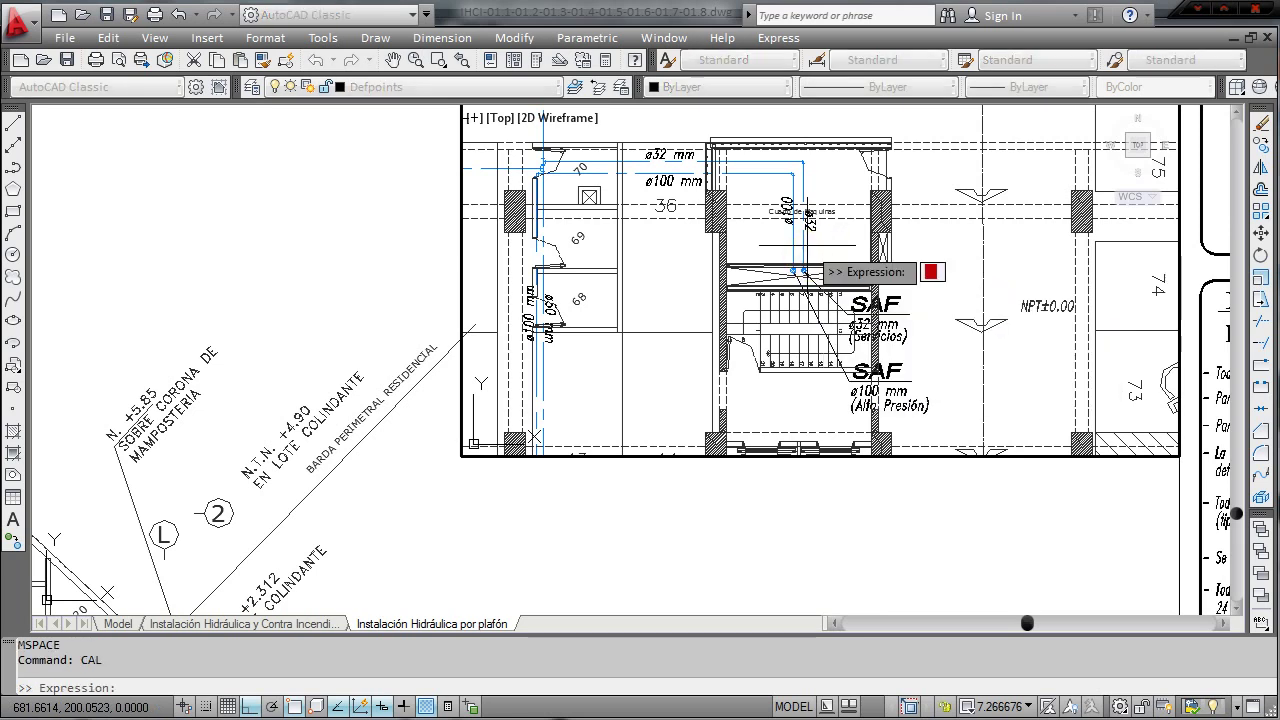
{"action": "left_click", "coordinate": [810, 255]}
{"action": "type", "text": "1000/50"}
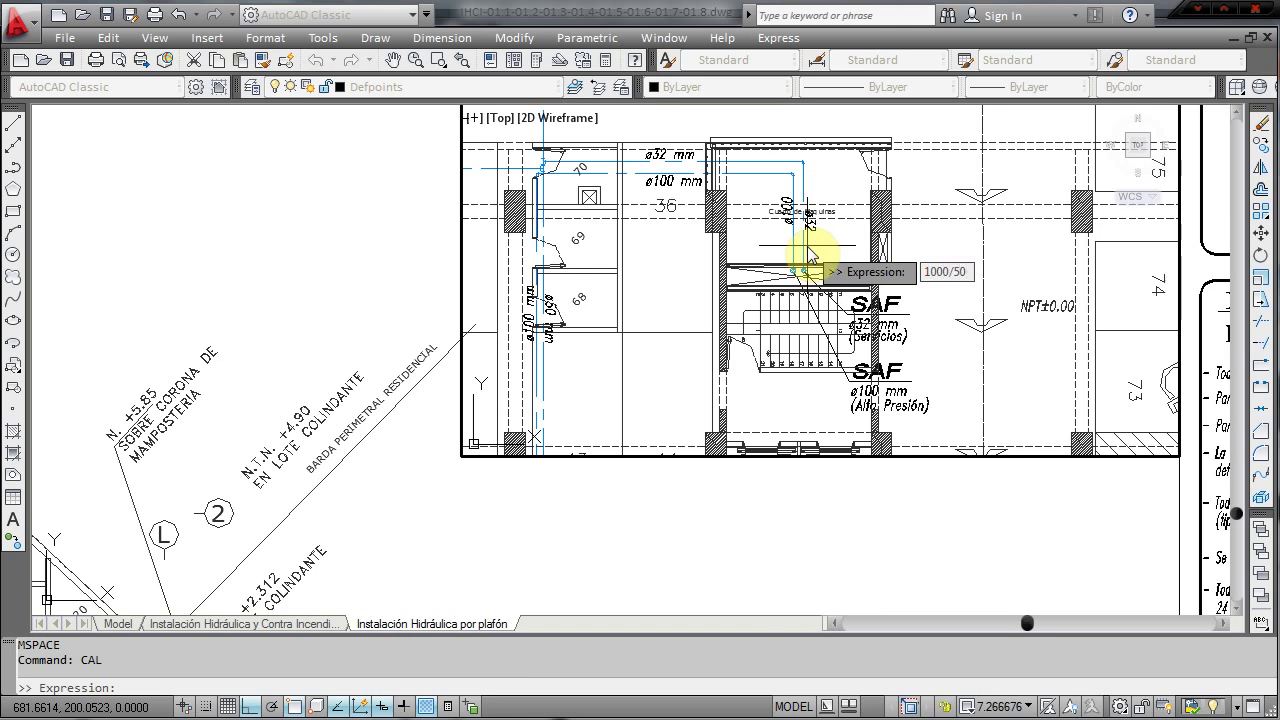
{"action": "key", "text": "Return"}
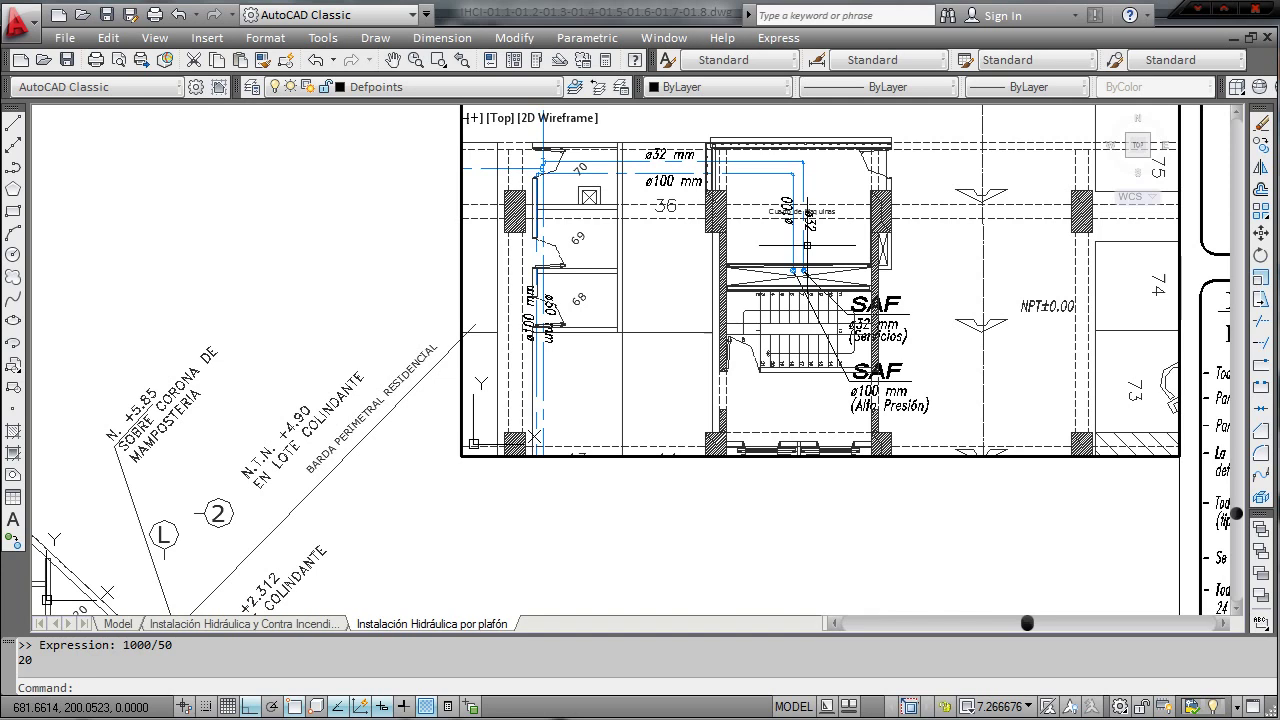
{"action": "type", "text": "z"}
{"action": "key", "text": "Return"}
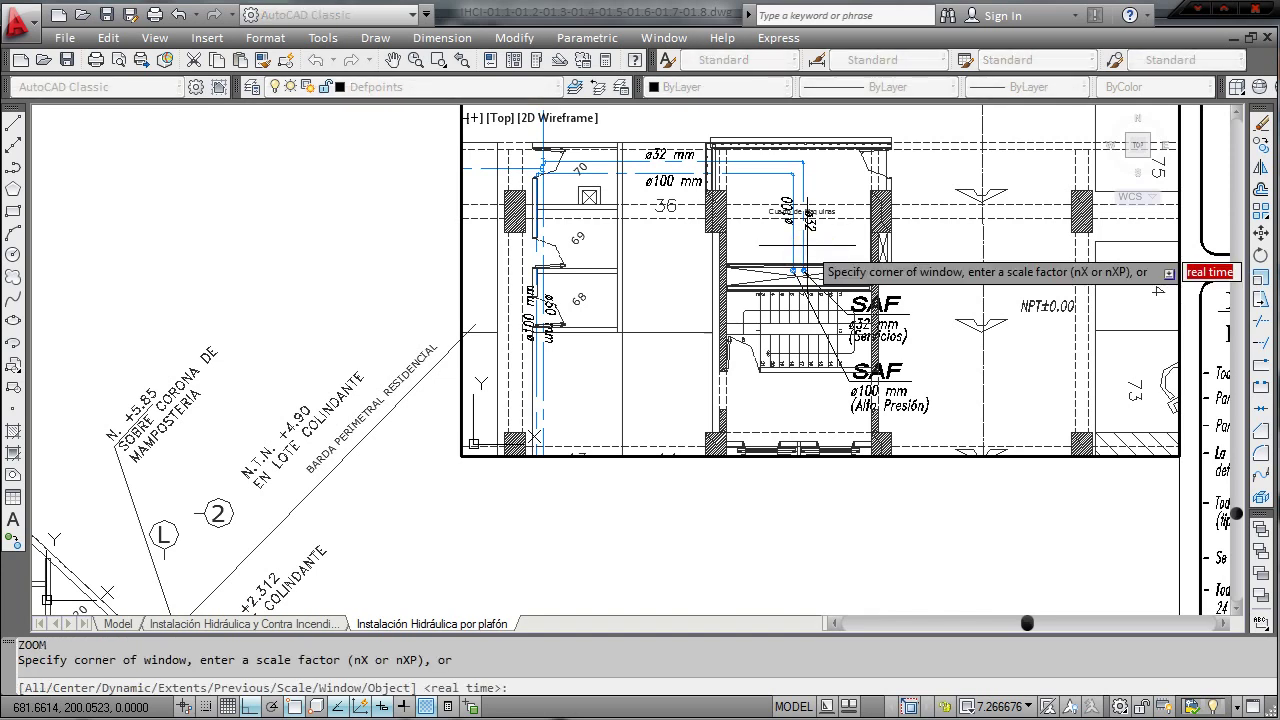
{"action": "type", "text": "20xp"}
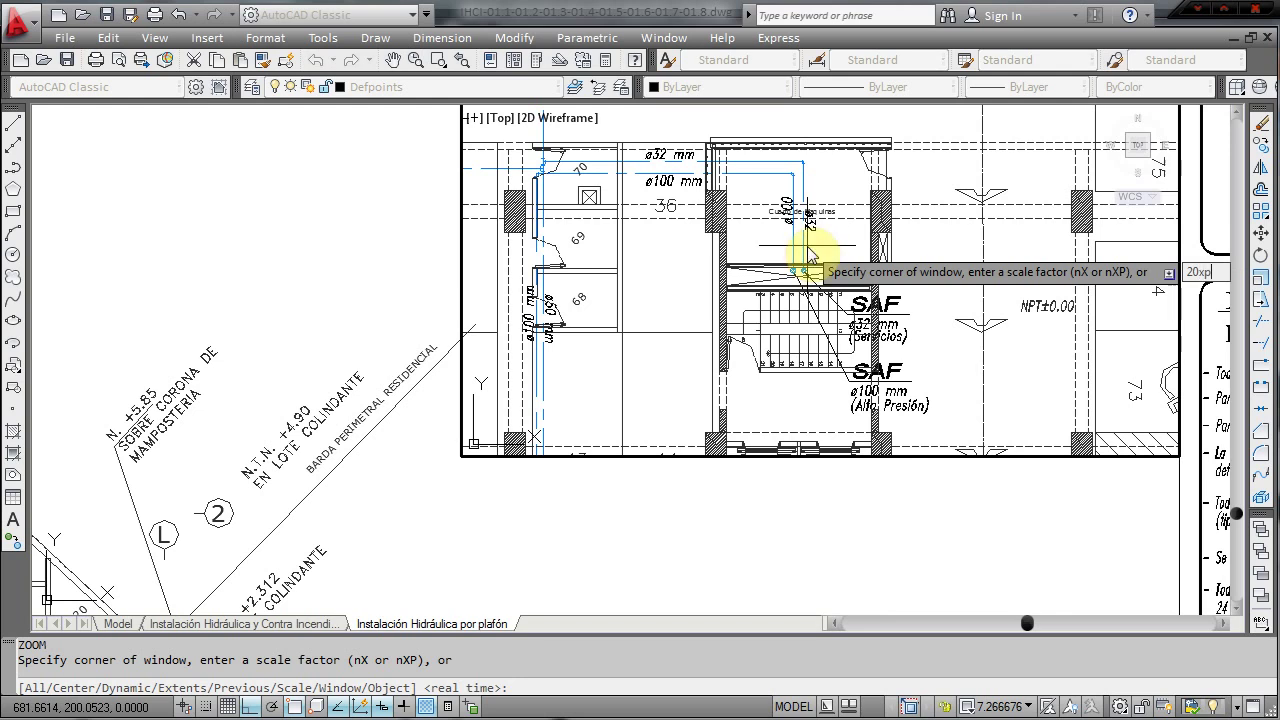
{"action": "key", "text": "Return"}
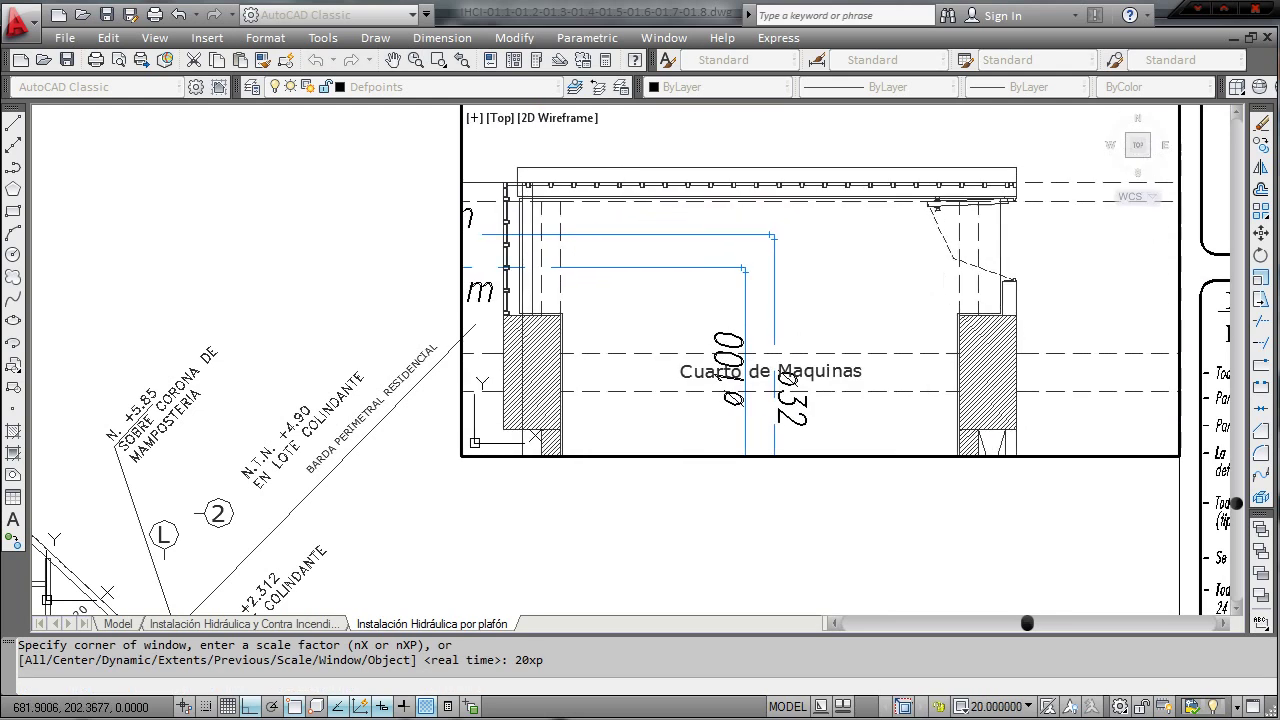
- Centre the Cuarto de Maquinas in the viewport and return to paper space with PS
{"action": "middle_click_drag", "start_coordinate": [786, 337], "coordinate": [814, 120]}
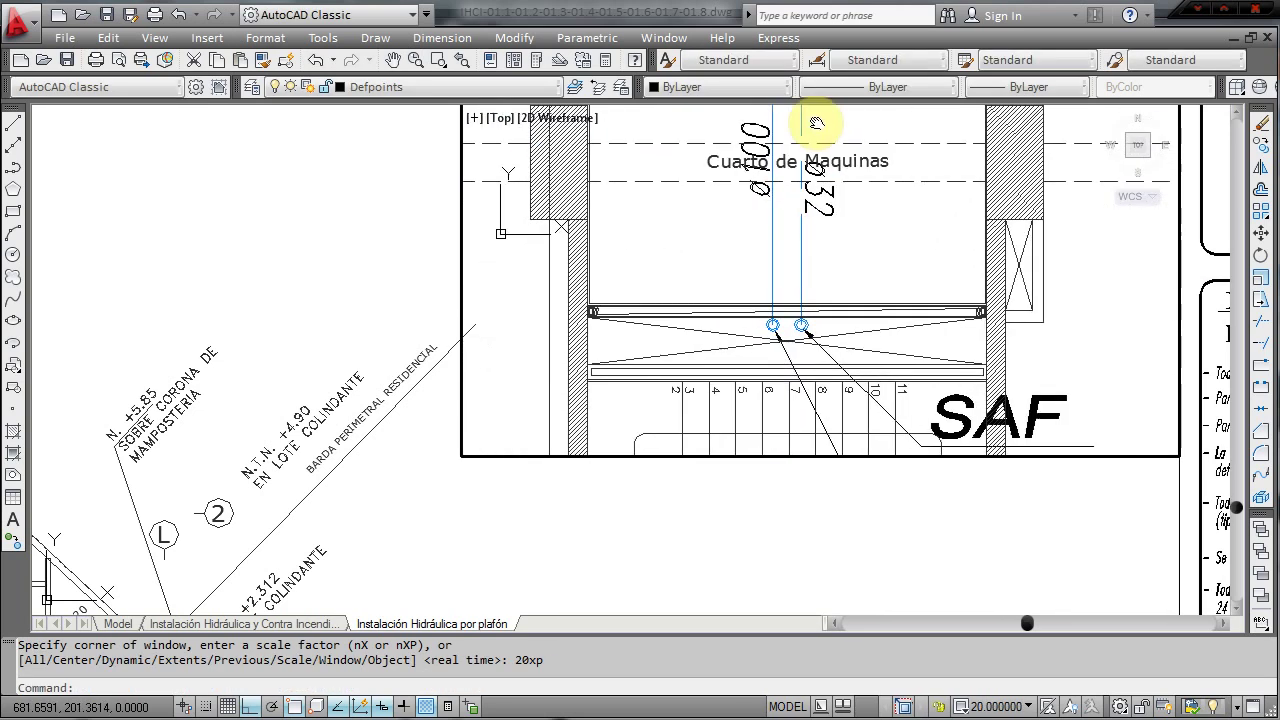
{"action": "mouse_move", "coordinate": [818, 350]}
{"action": "middle_mouse_down"}
{"action": "mouse_move", "coordinate": [808, 360]}
{"action": "mouse_move", "coordinate": [849, 466]}
{"action": "middle_mouse_up"}
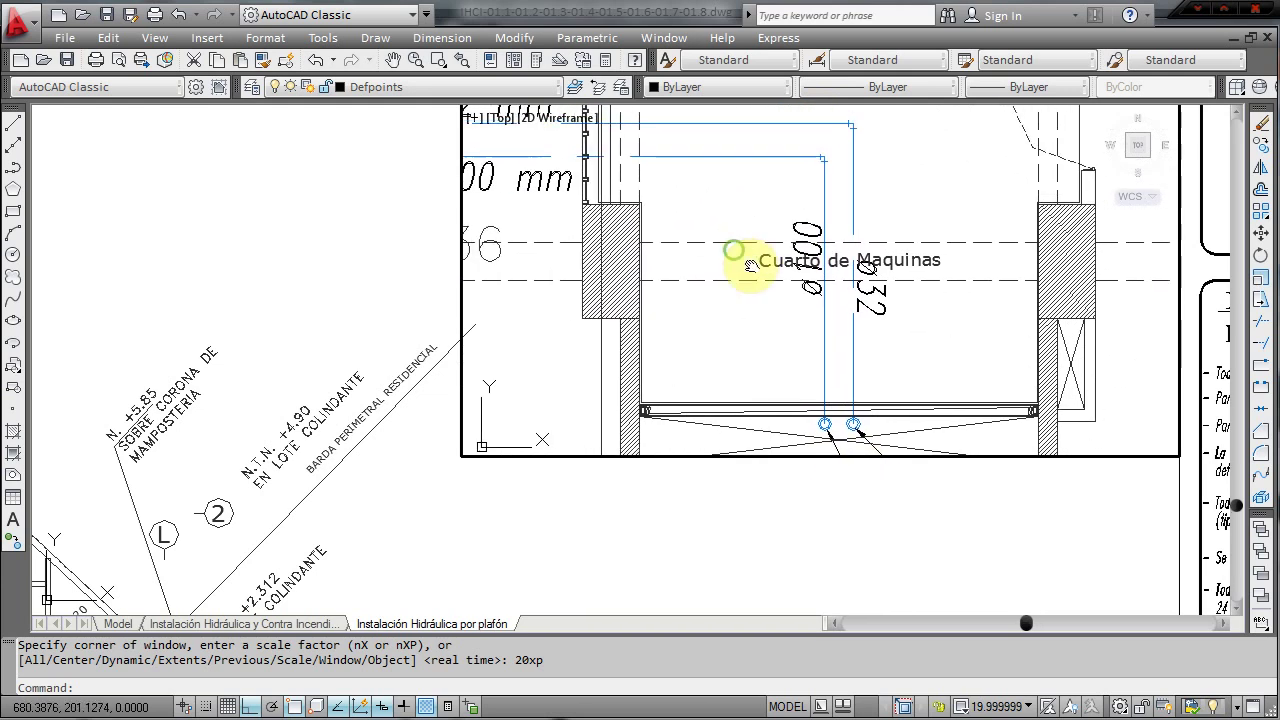
{"action": "middle_click_drag", "start_coordinate": [737, 266], "coordinate": [737, 300]}
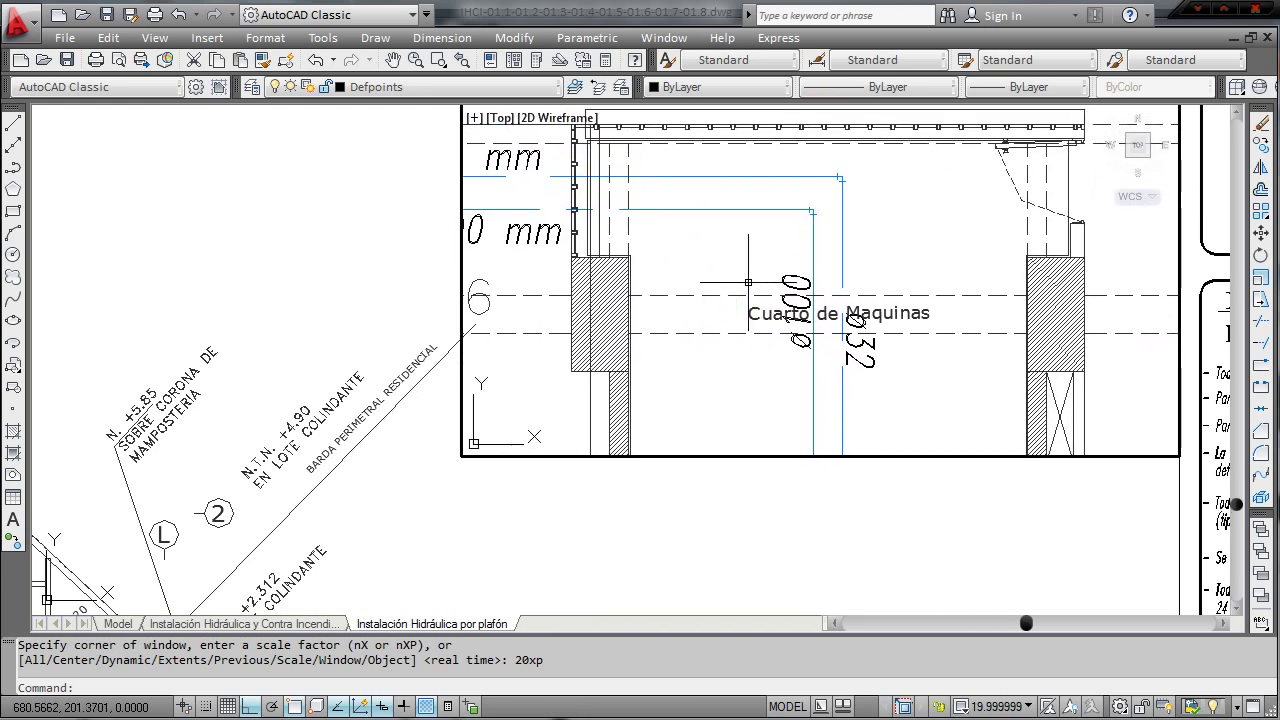
{"action": "type", "text": "ps"}
{"action": "key", "text": "Return"}
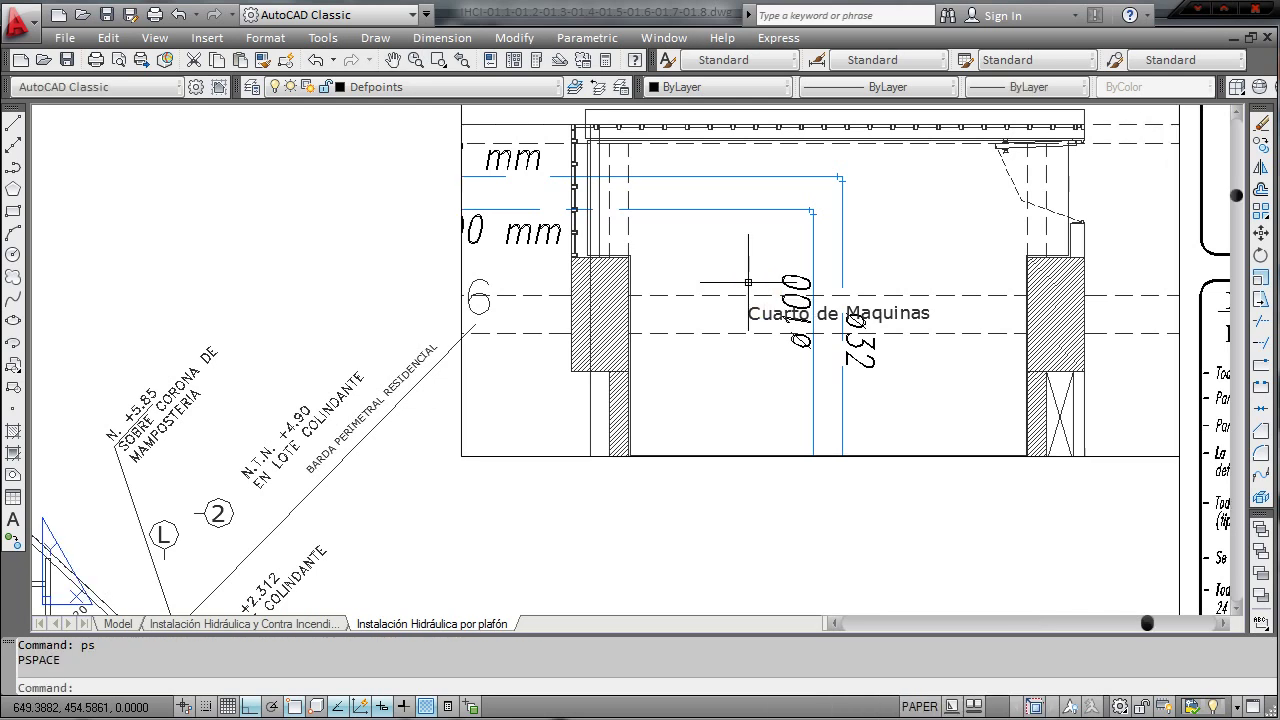
{"action": "scroll", "coordinate": [748, 285], "scroll_direction": "down", "scroll_amount": 8}
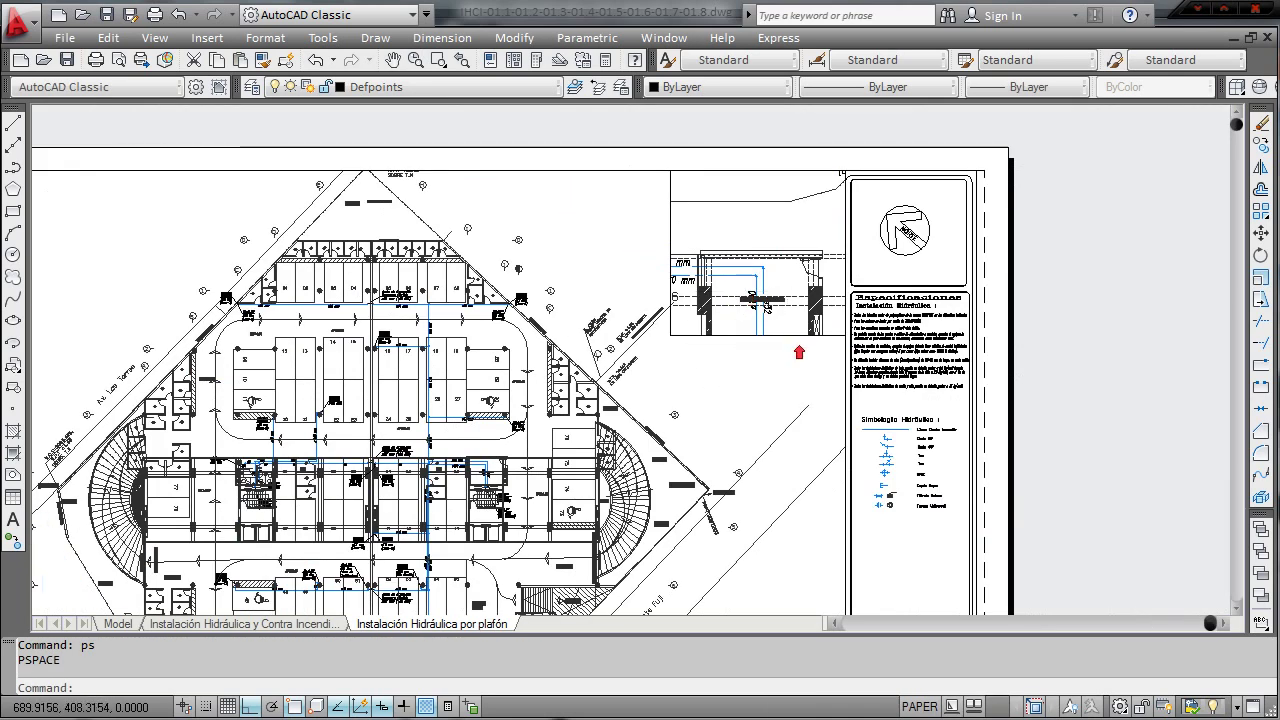
{"action": "scroll", "coordinate": [777, 334], "scroll_direction": "up", "scroll_amount": 2}
{"action": "scroll", "coordinate": [762, 345], "scroll_direction": "down", "scroll_amount": 4}
{"action": "scroll", "coordinate": [800, 280], "scroll_direction": "down", "scroll_amount": 2}
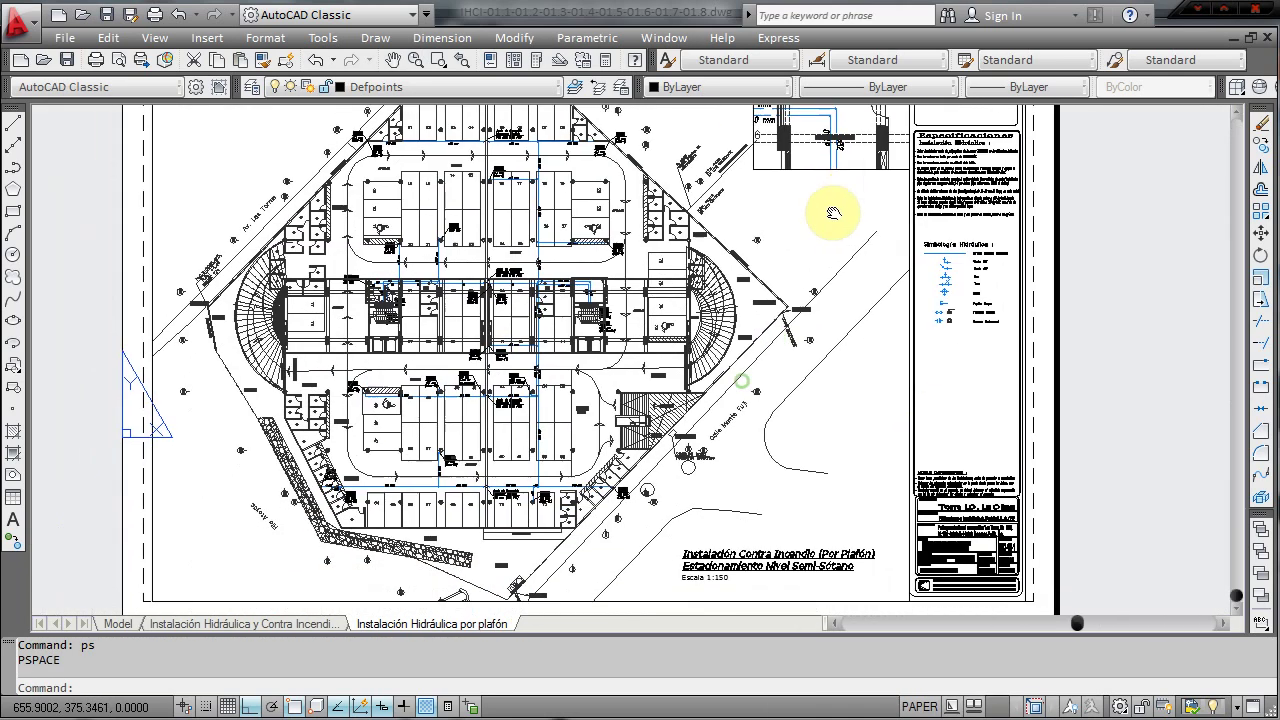
{"action": "scroll", "coordinate": [829, 214], "scroll_direction": "down", "scroll_amount": 2}
{"action": "scroll", "coordinate": [841, 200], "scroll_direction": "down", "scroll_amount": 2}
{"action": "scroll", "coordinate": [841, 197], "scroll_direction": "up", "scroll_amount": 3}
{"action": "scroll", "coordinate": [809, 240], "scroll_direction": "down", "scroll_amount": 1}
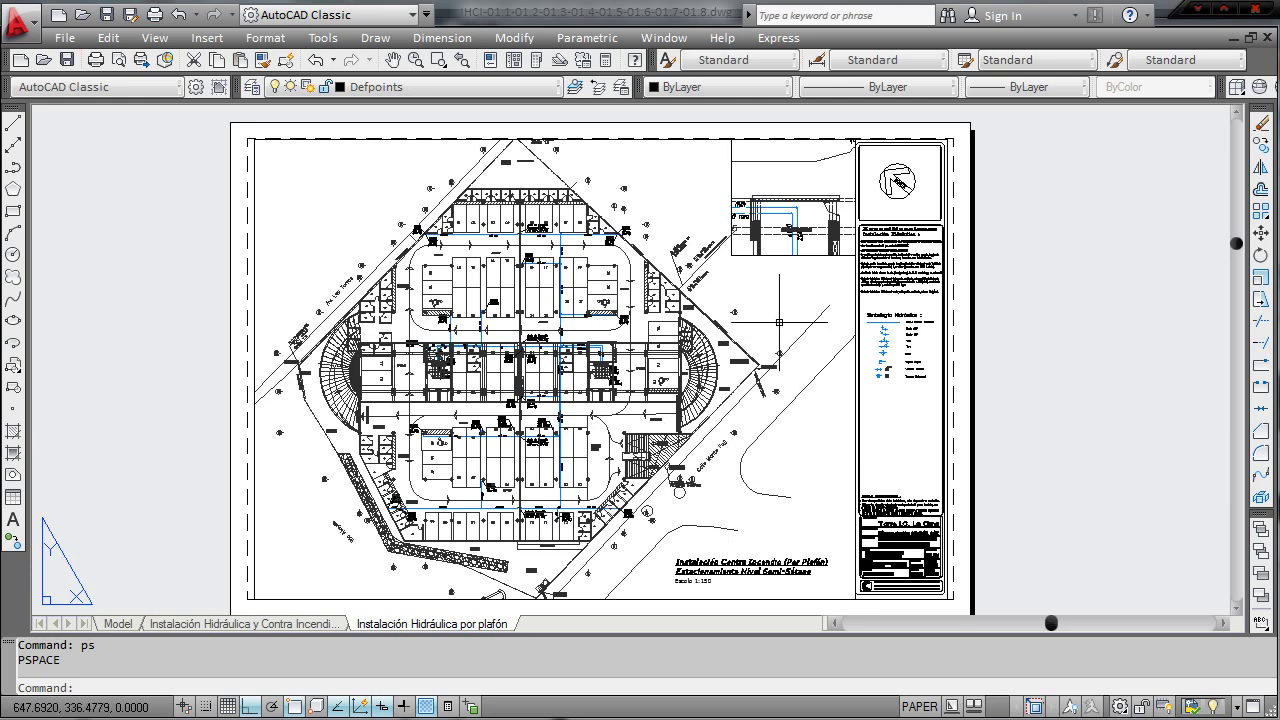
- Open the plot preview of the plafón layout
{"action": "type", "text": "t"}
{"action": "key", "text": "Return"}
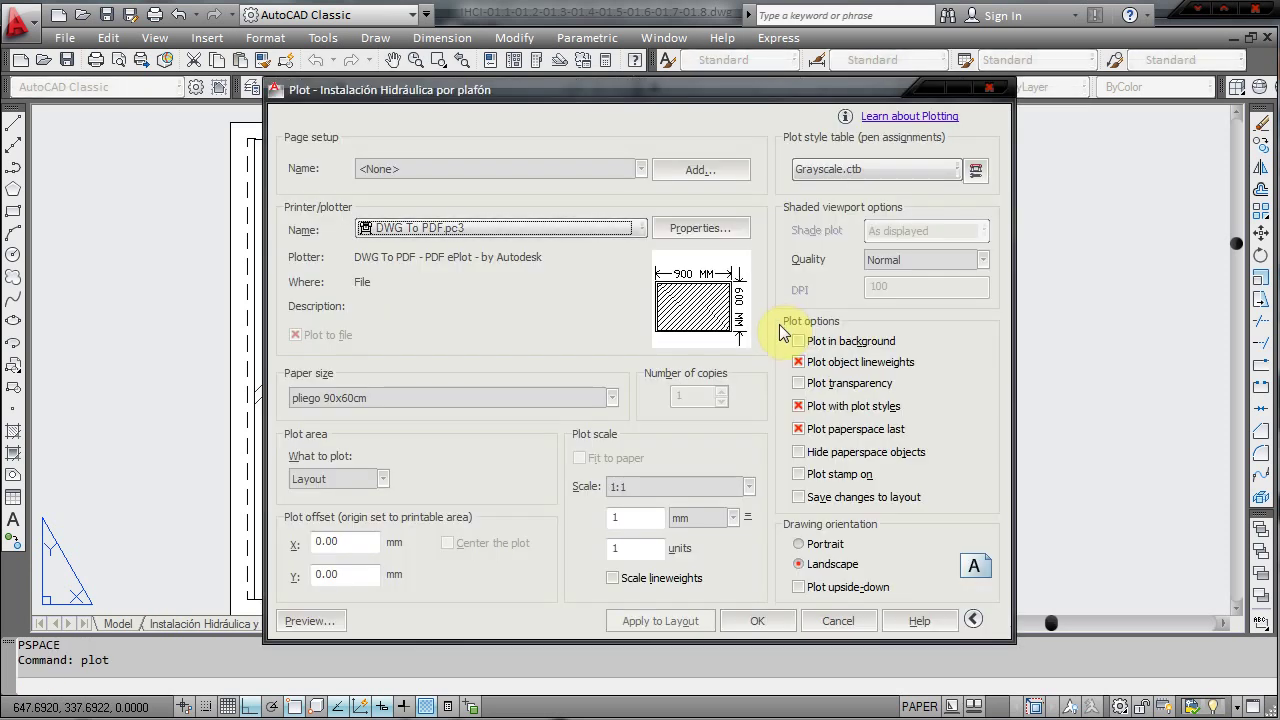
{"action": "left_click", "coordinate": [323, 615]}
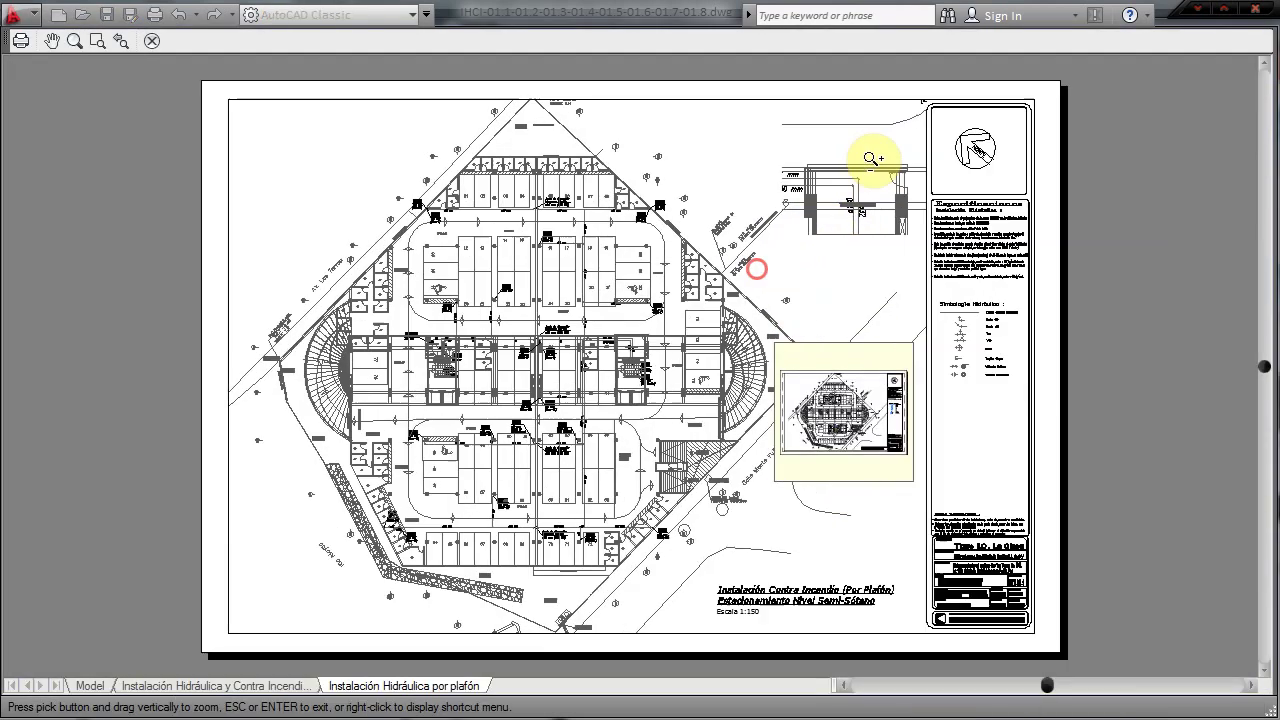
- Inspect the Cuarto de Maquinas detail and title block in the preview, then fit the whole sheet
{"action": "left_click_drag", "start_coordinate": [800, 251], "coordinate": [1110, 15]}
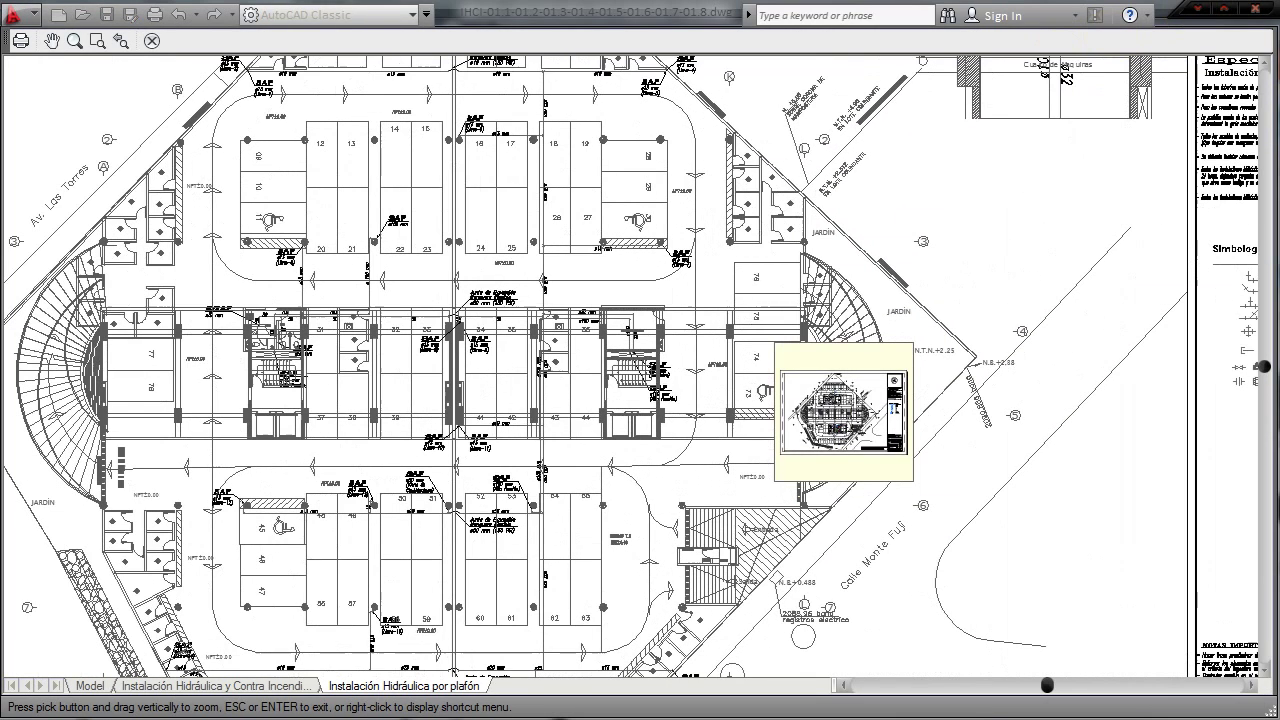
{"action": "middle_click_drag", "start_coordinate": [1000, 149], "coordinate": [683, 439]}
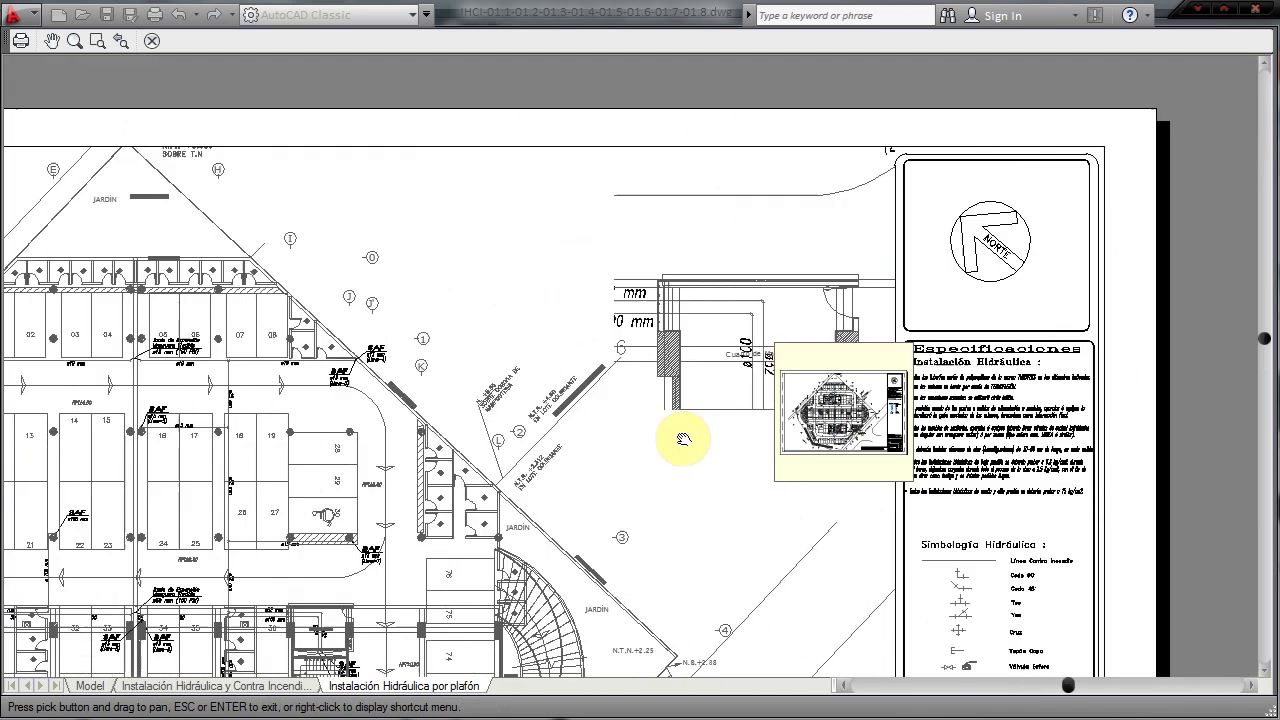
{"action": "scroll", "coordinate": [563, 386], "scroll_direction": "up", "scroll_amount": 3}
{"action": "scroll", "coordinate": [563, 386], "scroll_direction": "up", "scroll_amount": 3}
{"action": "middle_click_drag", "start_coordinate": [629, 323], "coordinate": [266, 414]}
{"action": "scroll", "coordinate": [300, 415], "scroll_direction": "down", "scroll_amount": 2}
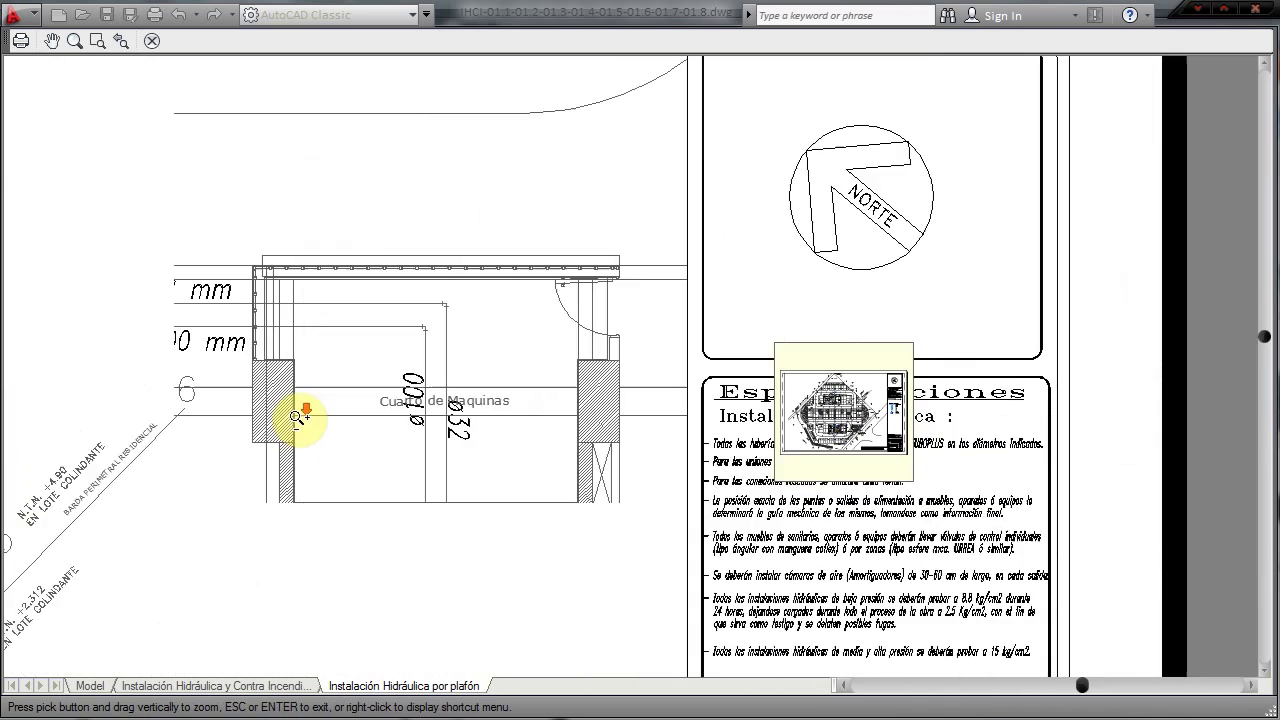
{"action": "scroll", "coordinate": [189, 206], "scroll_direction": "down", "scroll_amount": 3}
{"action": "middle_click_drag", "start_coordinate": [193, 203], "coordinate": [489, 332]}
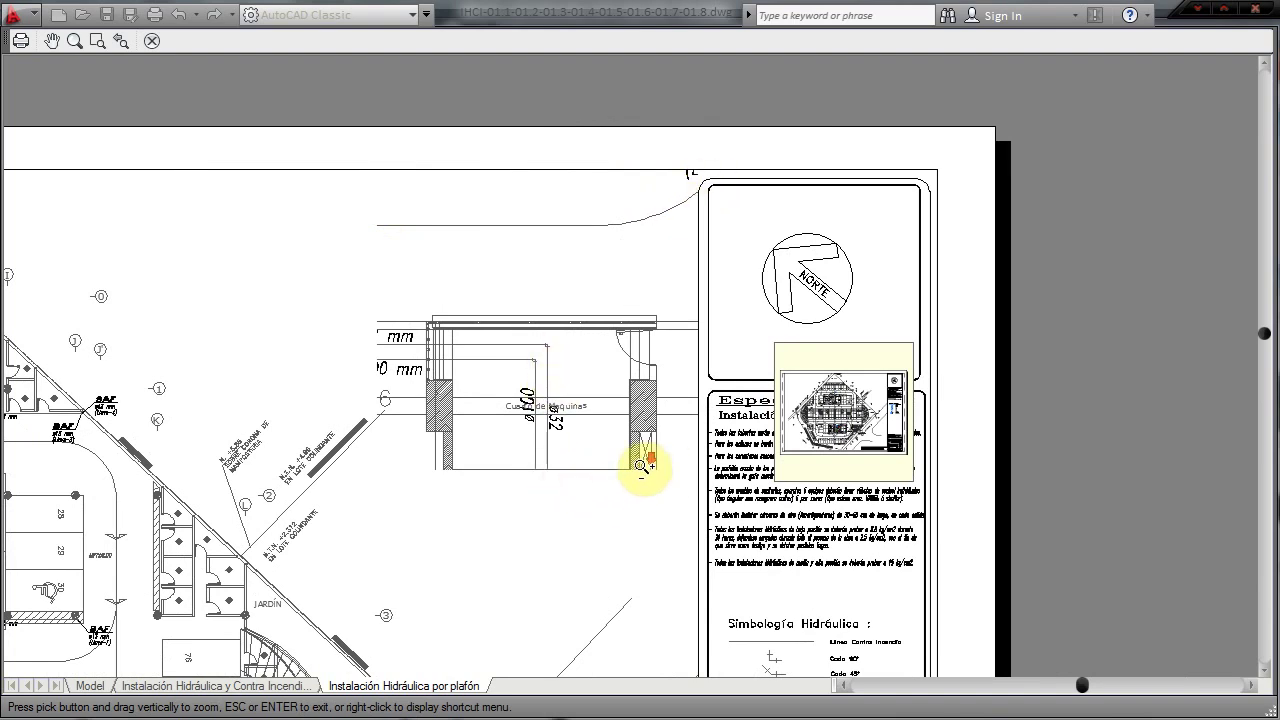
{"action": "scroll", "coordinate": [642, 466], "scroll_direction": "down", "scroll_amount": 4}
{"action": "middle_click_drag", "start_coordinate": [634, 457], "coordinate": [640, 234]}
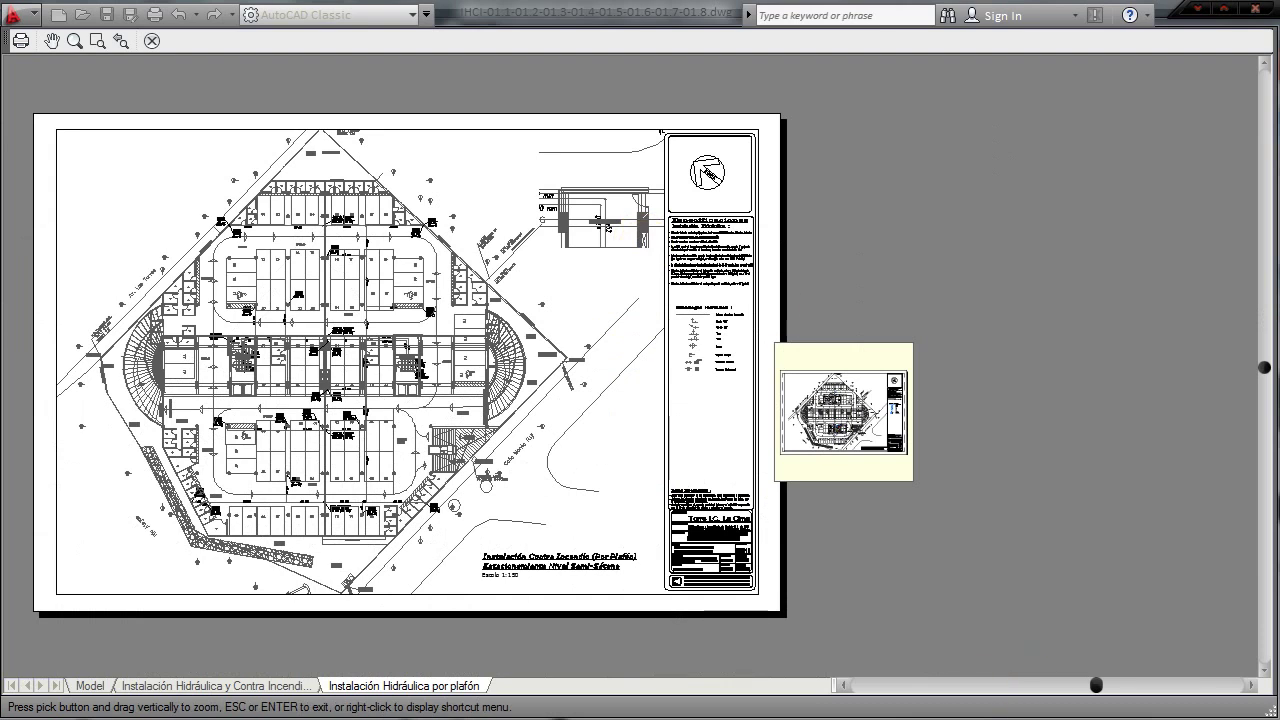